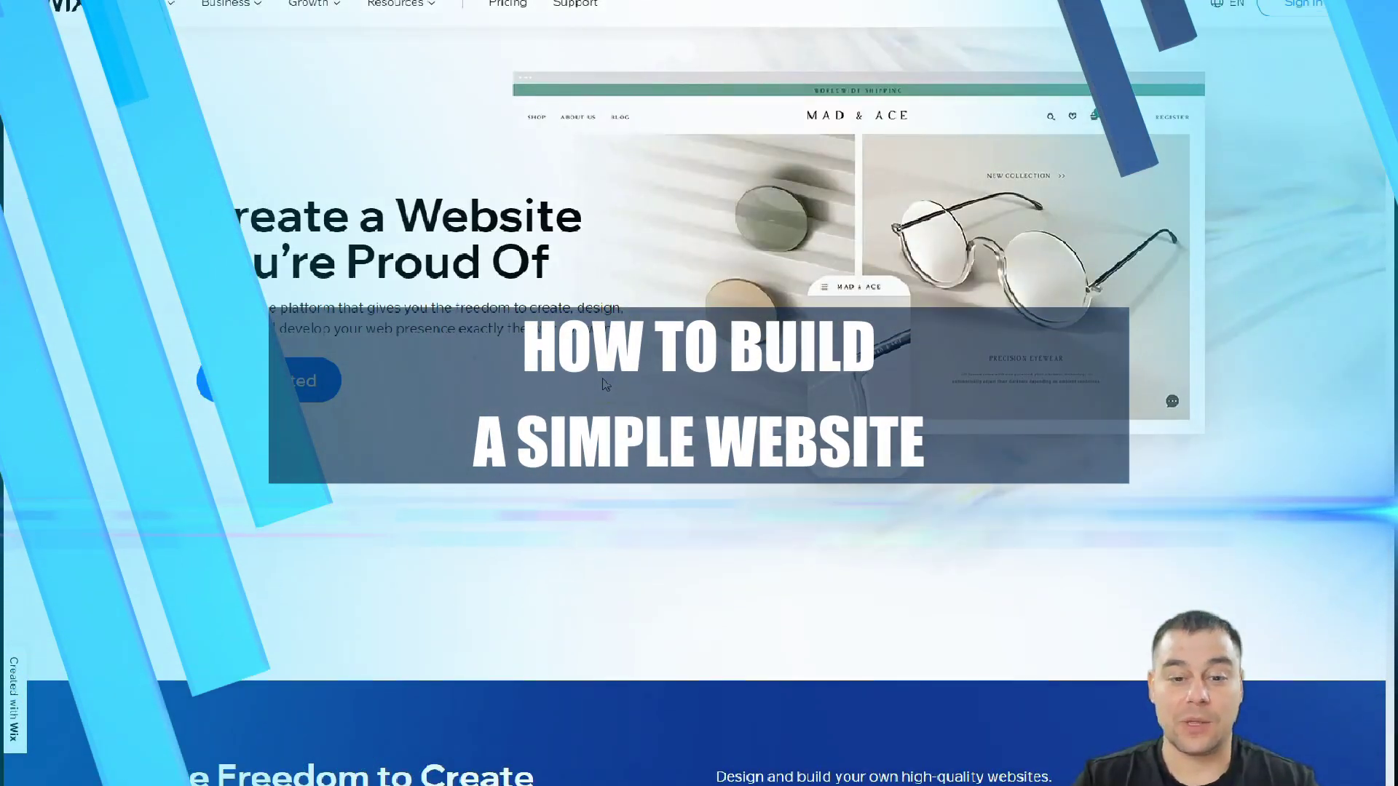
# Scroll down through the Wix page, then back up toward the header
pyautogui.scroll(-3, 603, 379)
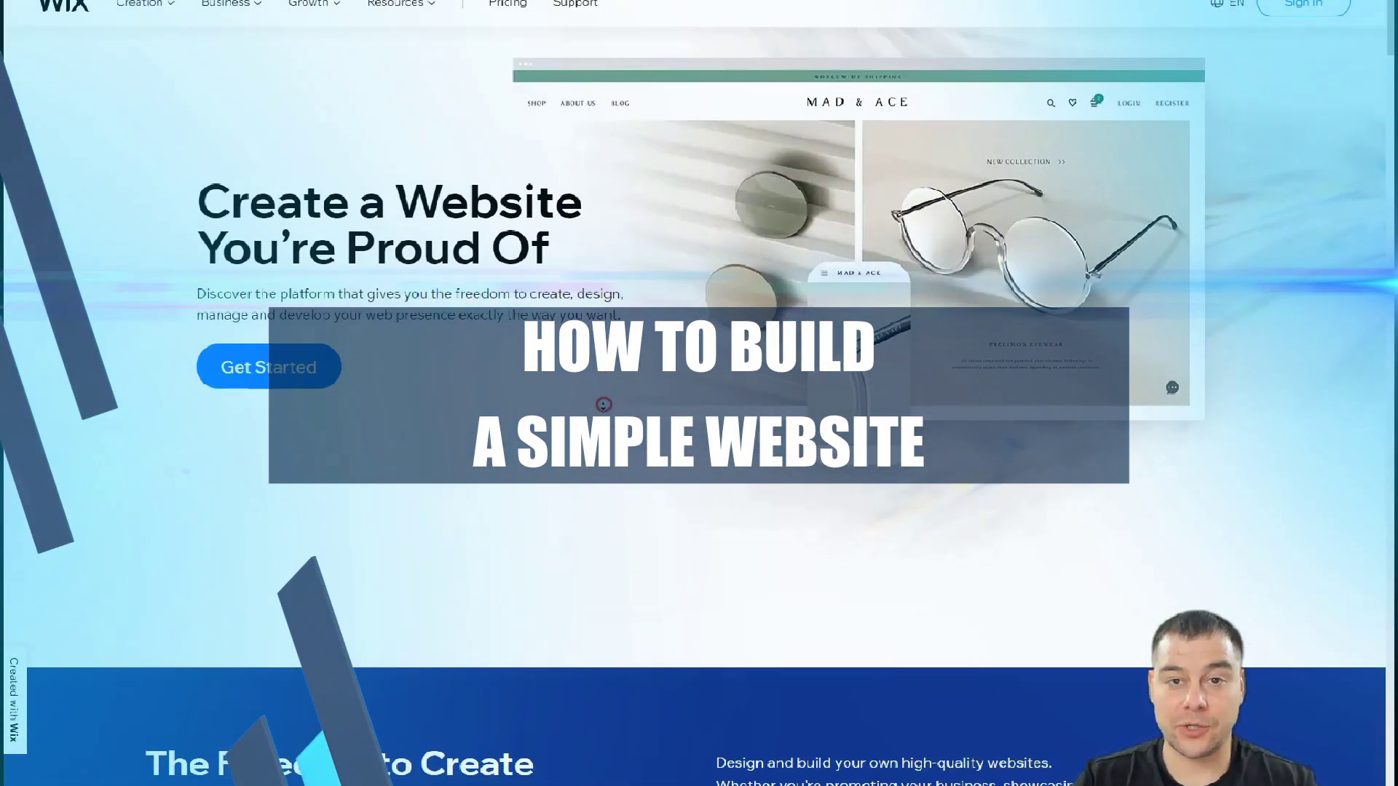
pyautogui.scroll(-7, 699, 393)
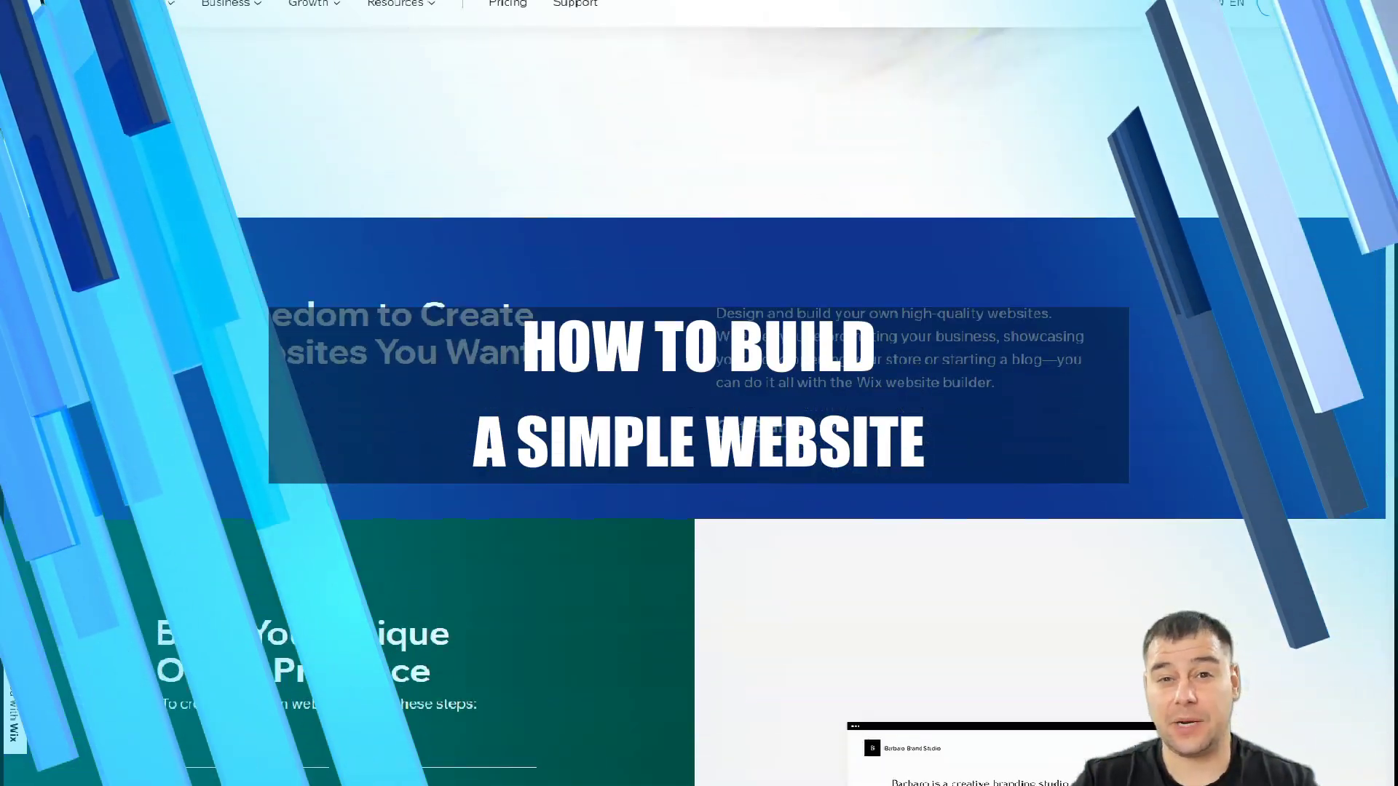
pyautogui.scroll(-7, 598, 425)
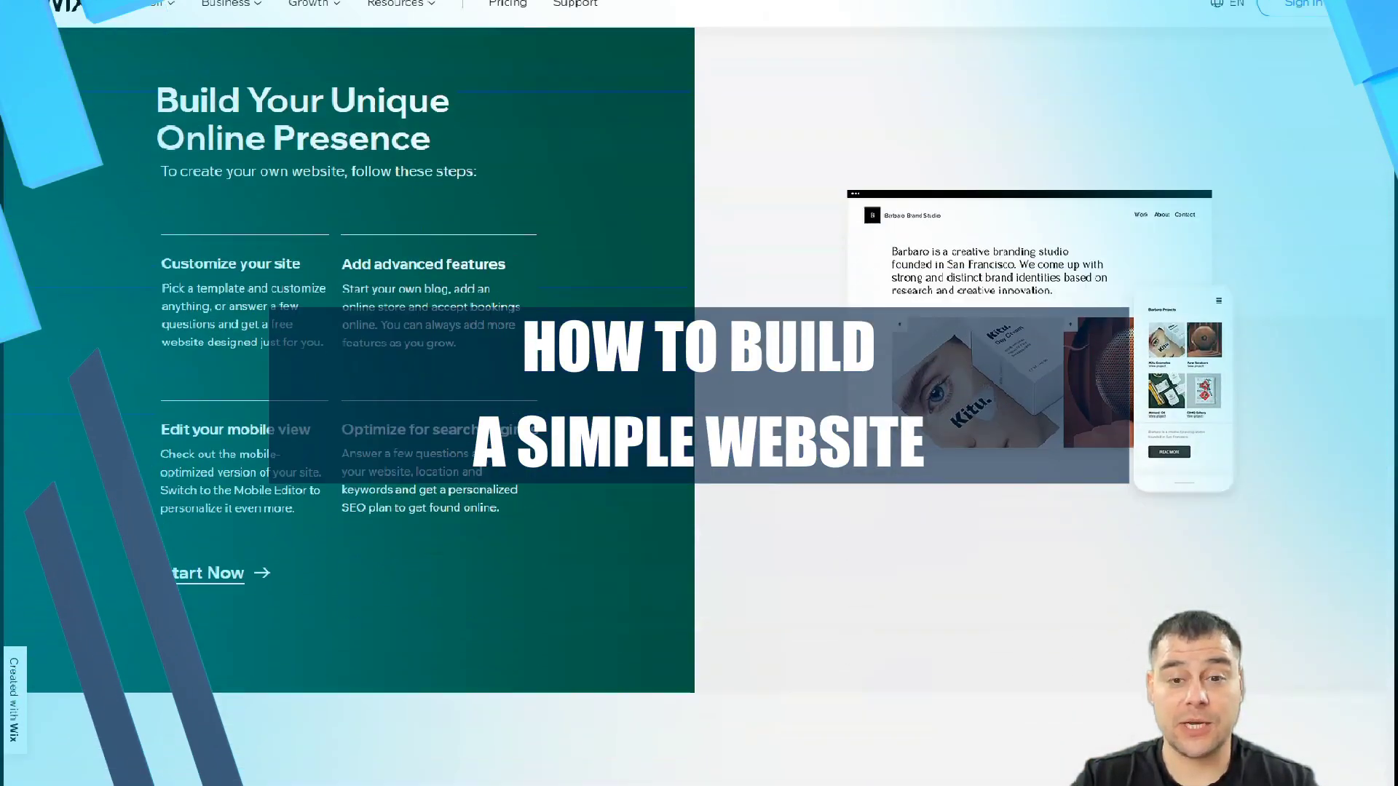
pyautogui.scroll(-6, 598, 425)
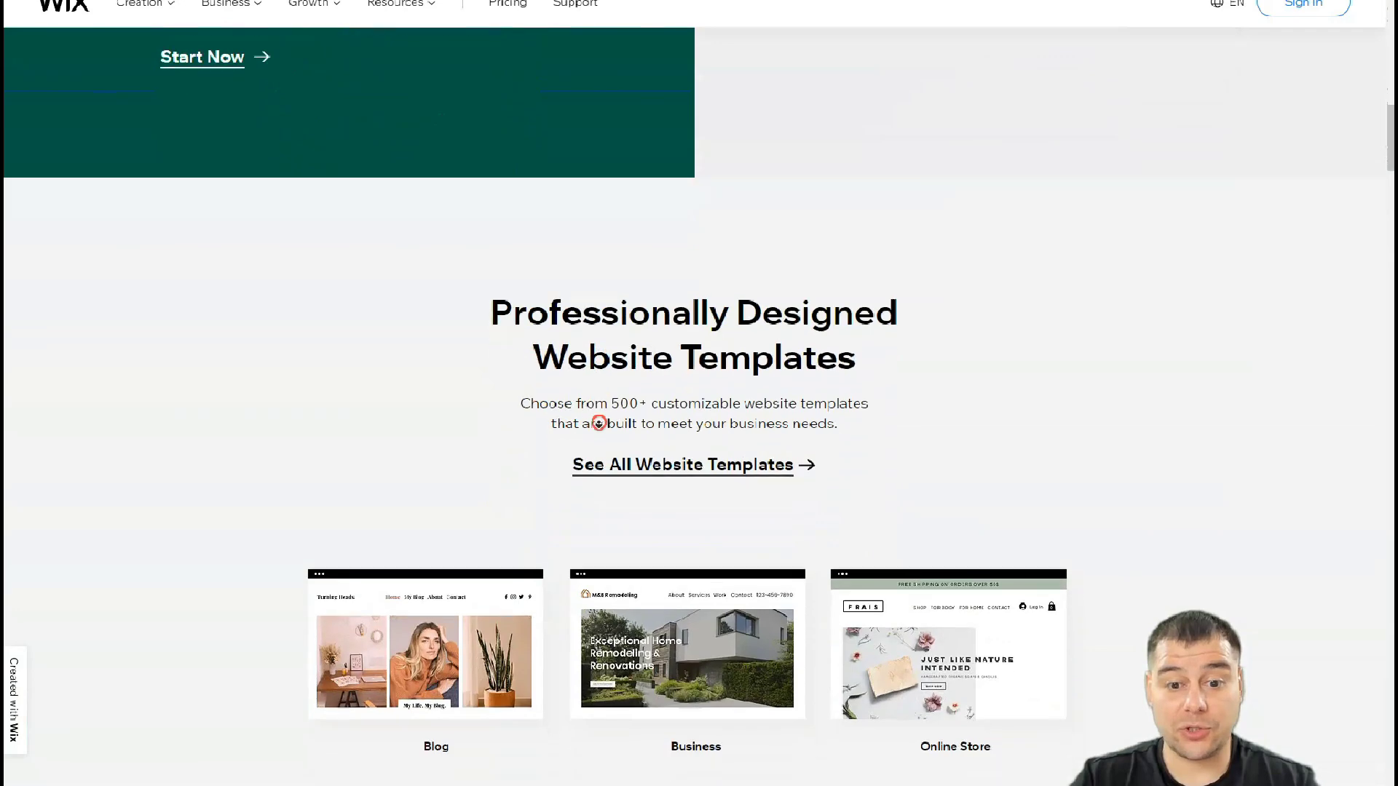
pyautogui.scroll(-5, 599, 419)
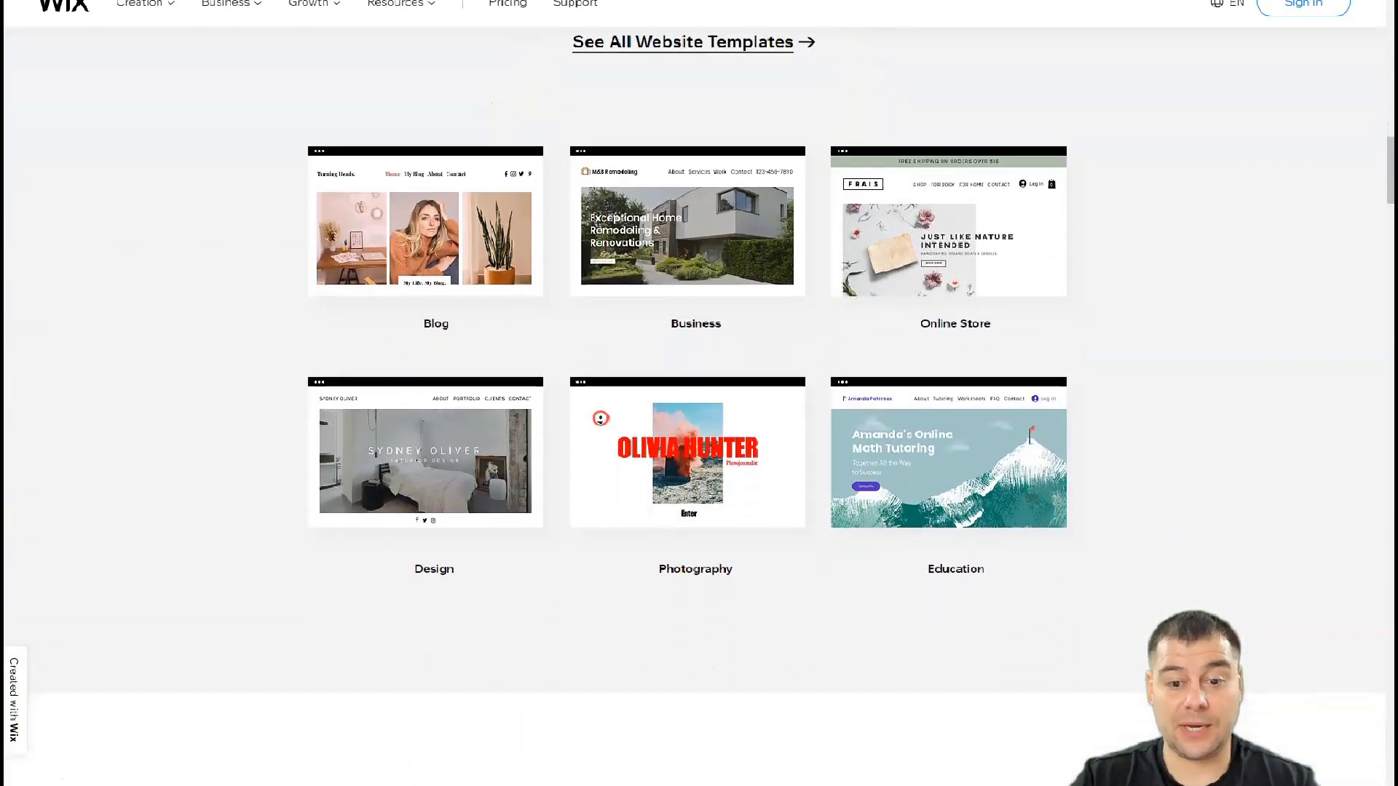
pyautogui.scroll(-5, 600, 418)
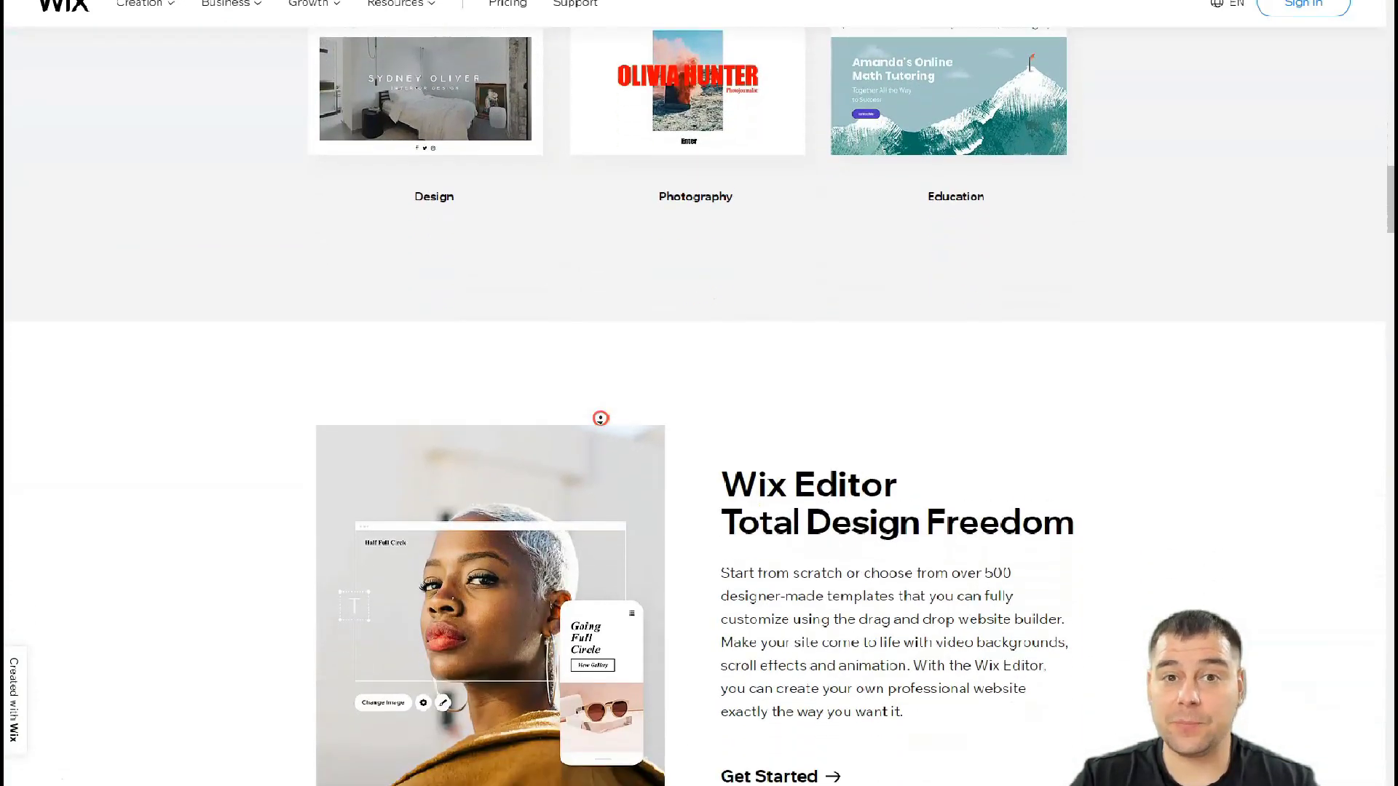
pyautogui.scroll(-6, 600, 418)
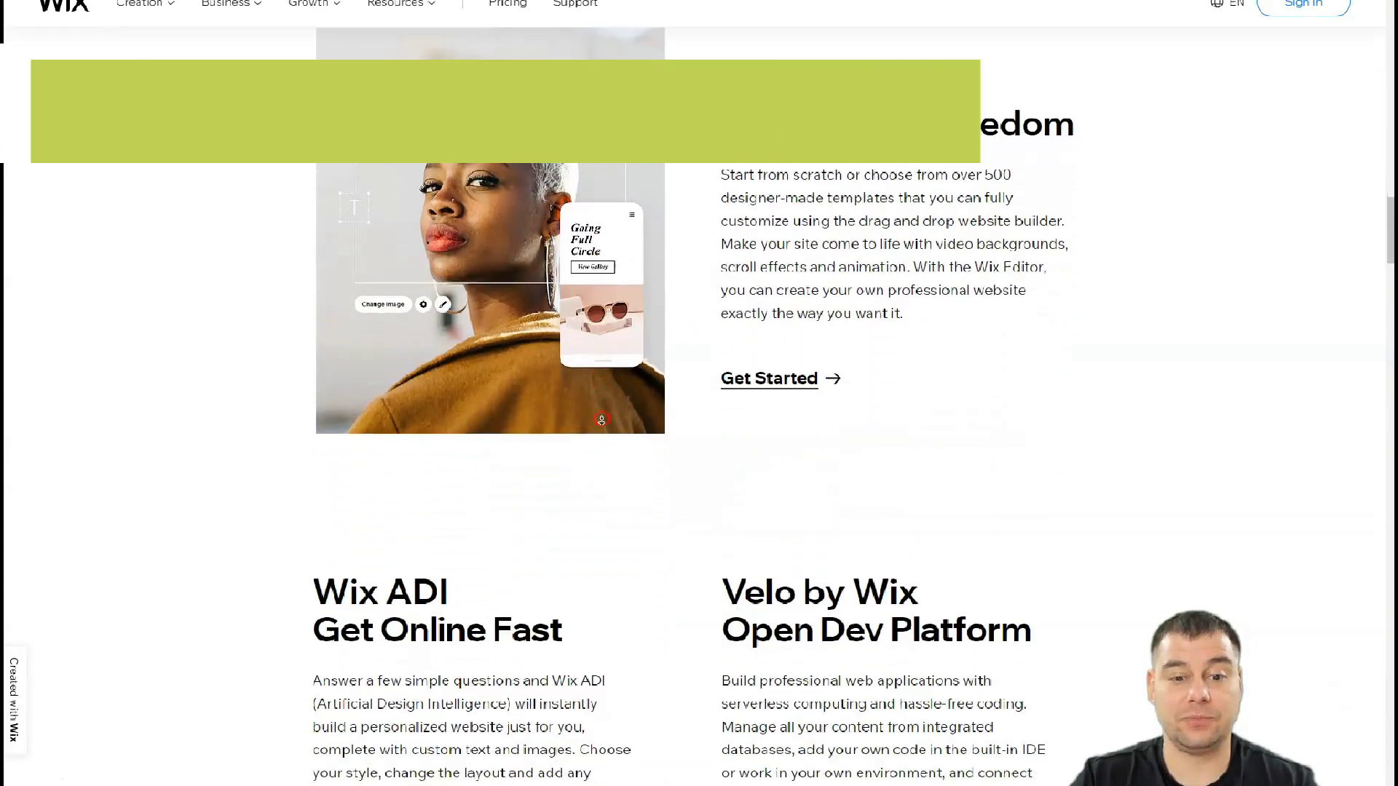
pyautogui.scroll(-9, 603, 430)
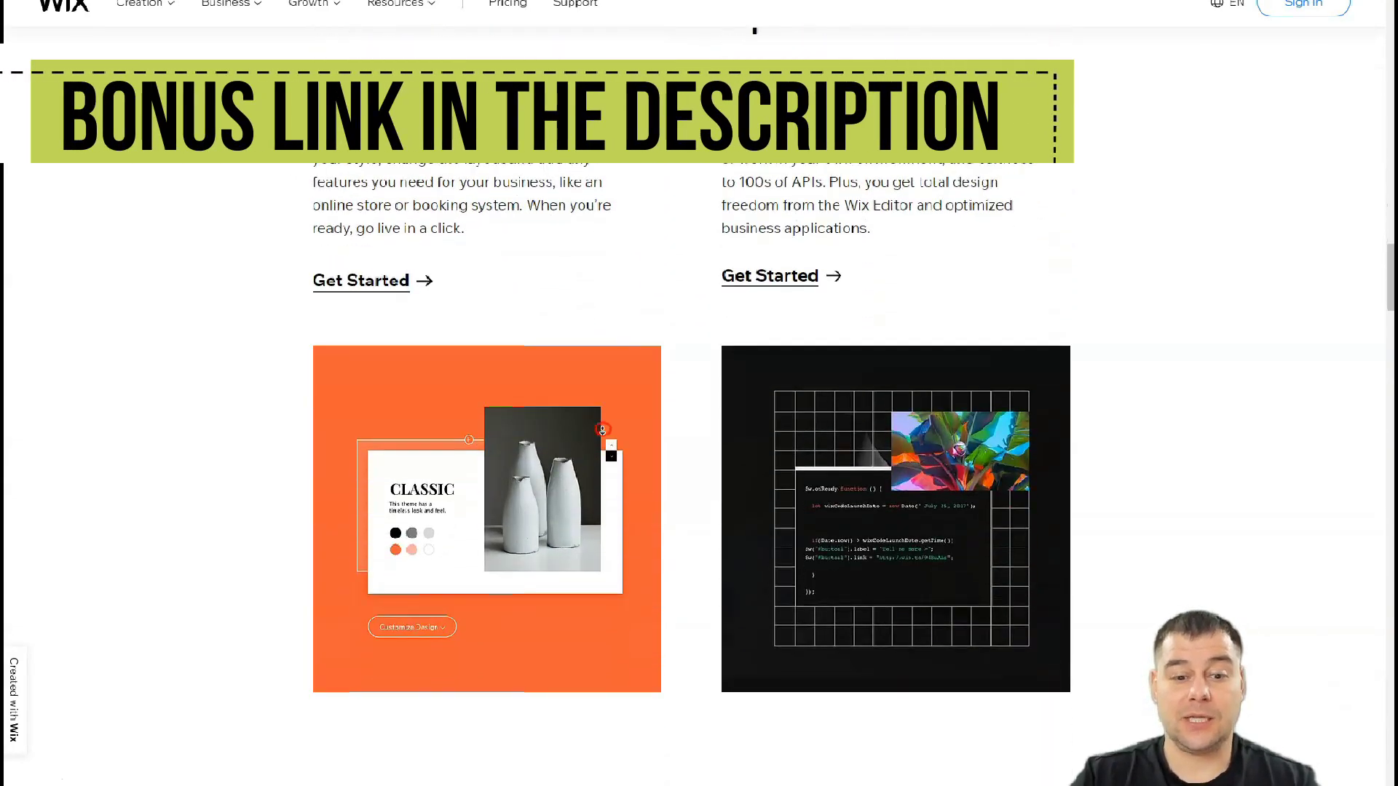
pyautogui.scroll(-9, 603, 429)
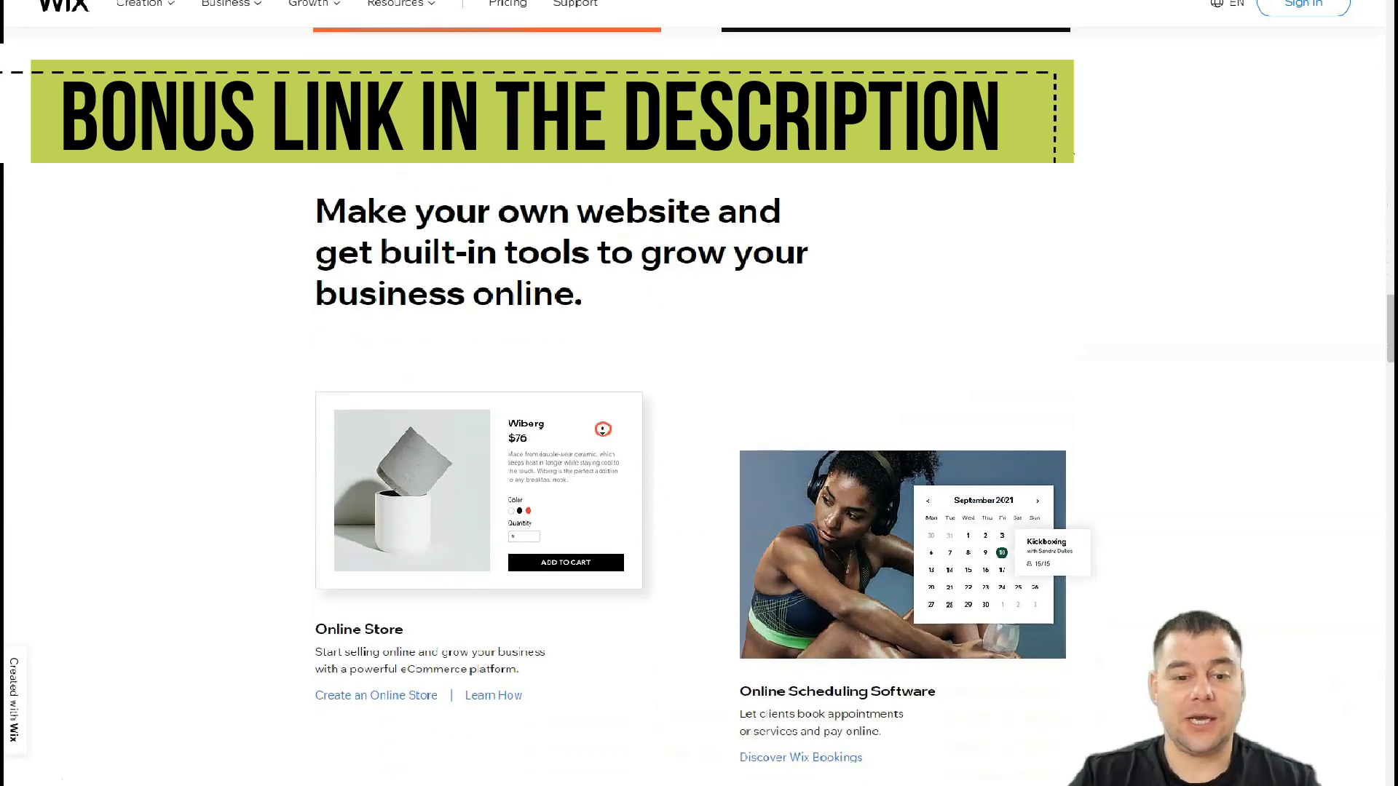
pyautogui.scroll(-8, 603, 429)
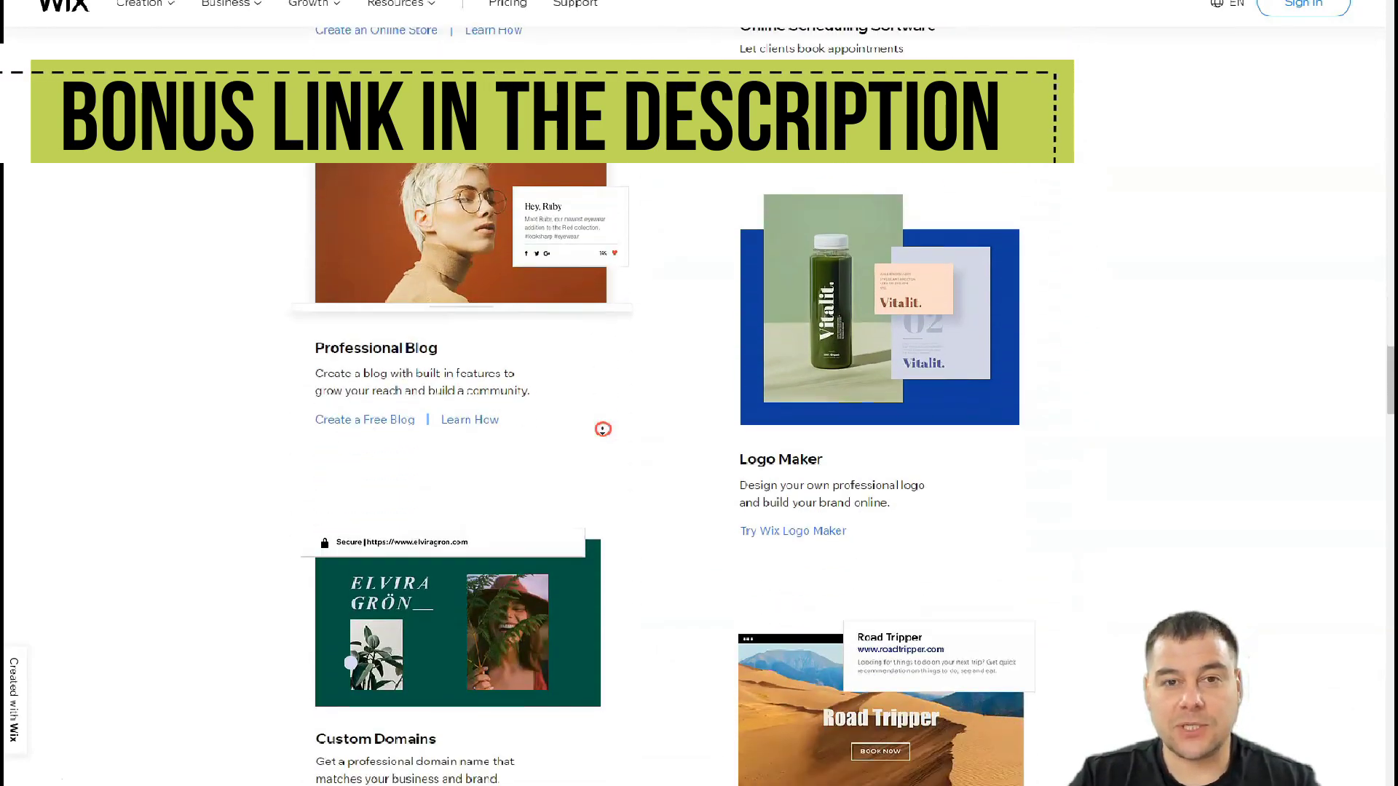
pyautogui.scroll(-9, 608, 424)
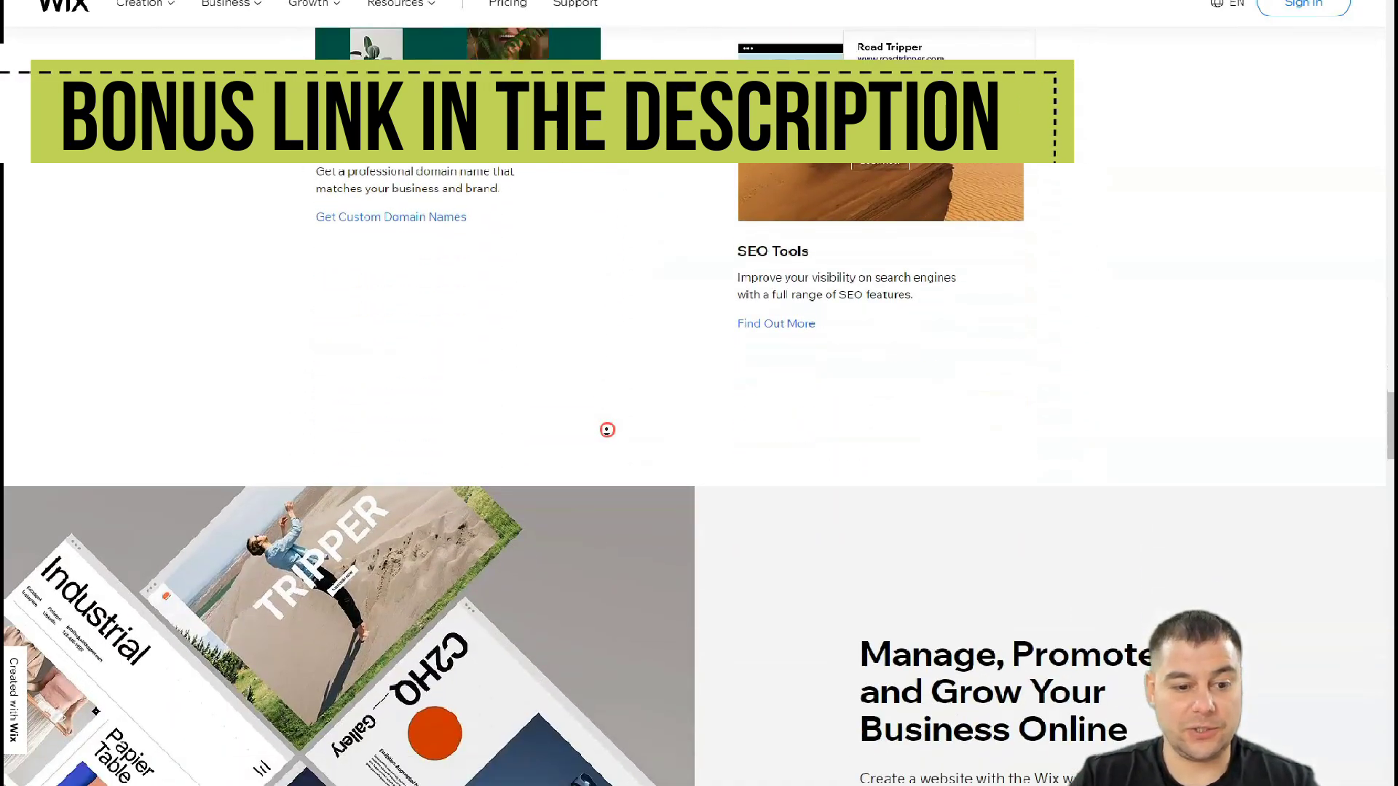
pyautogui.scroll(-7, 605, 425)
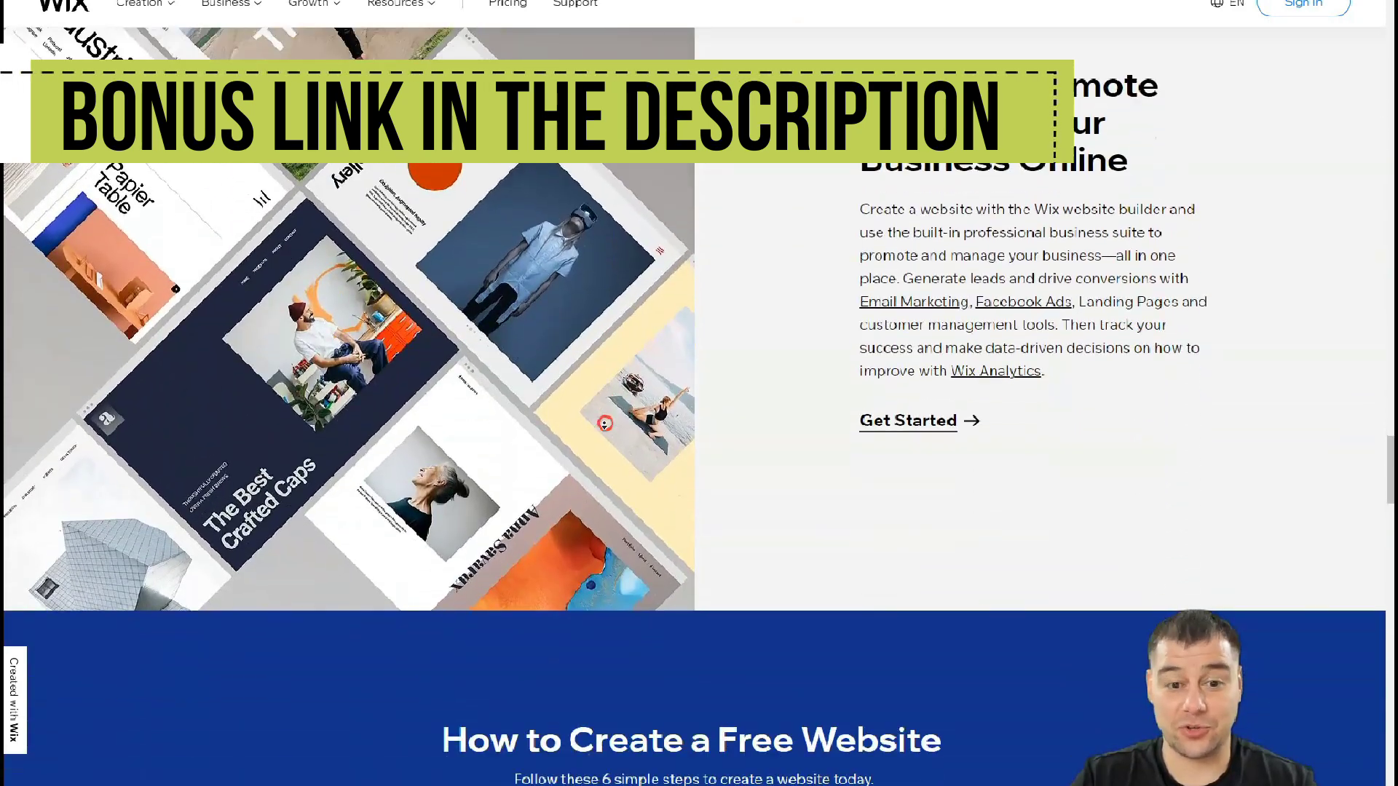
pyautogui.scroll(-7, 605, 424)
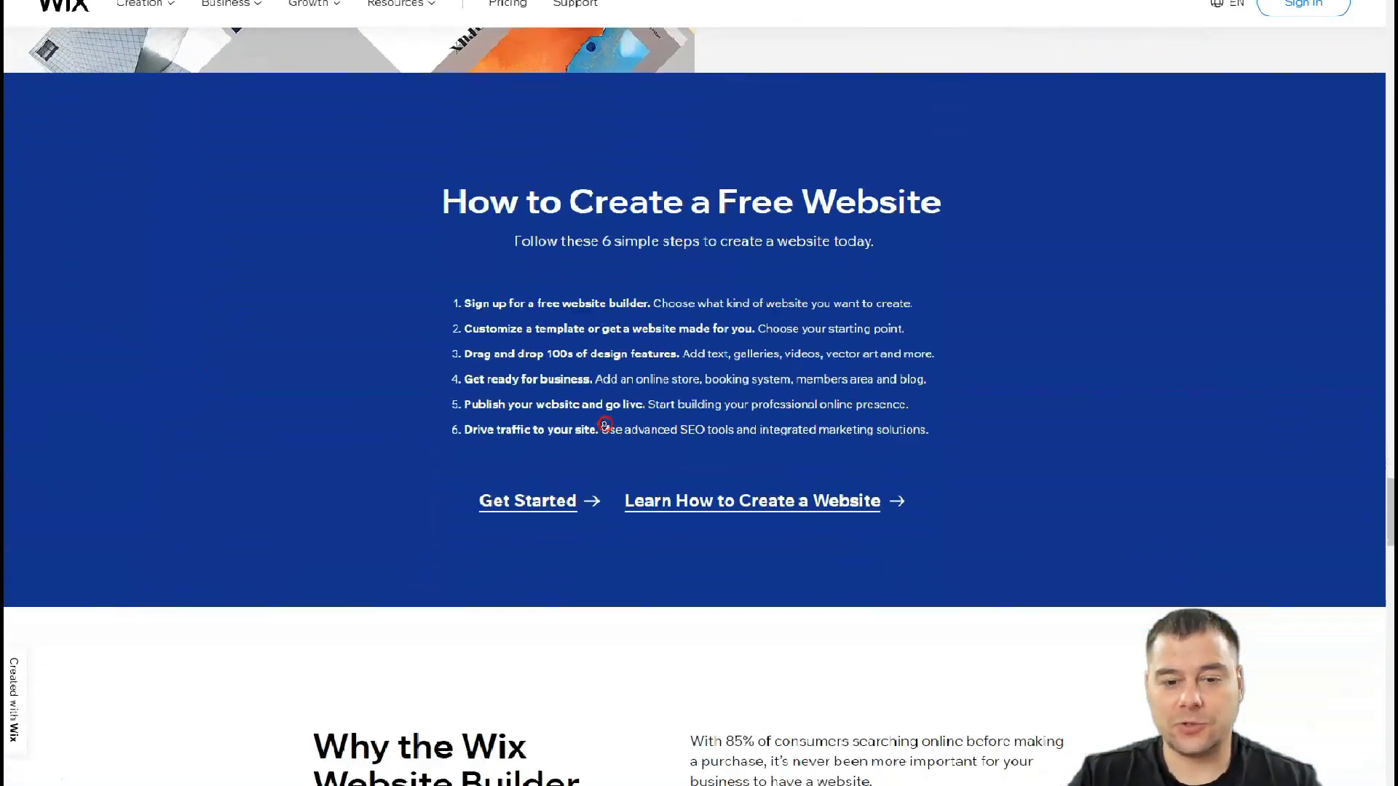
pyautogui.scroll(-6, 605, 424)
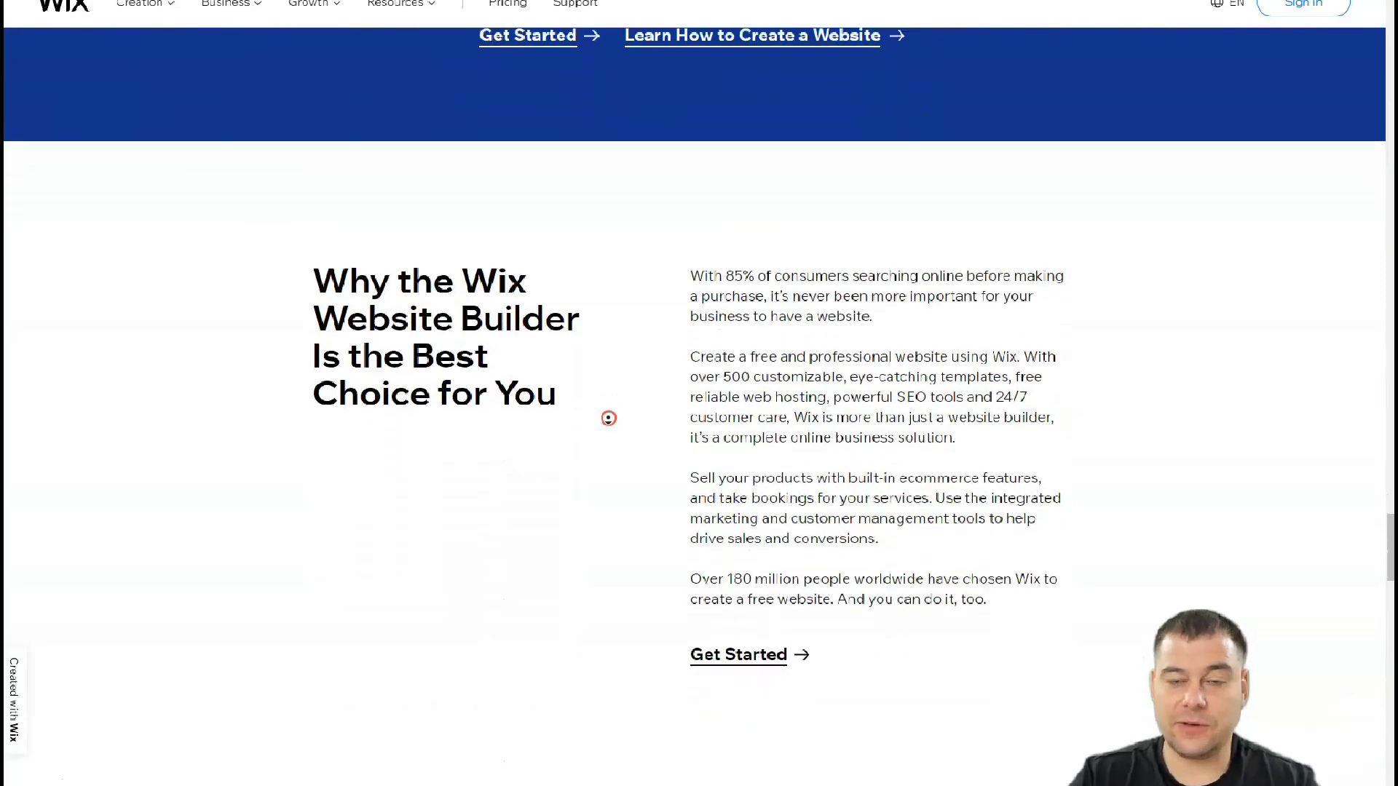
pyautogui.scroll(-6, 609, 418)
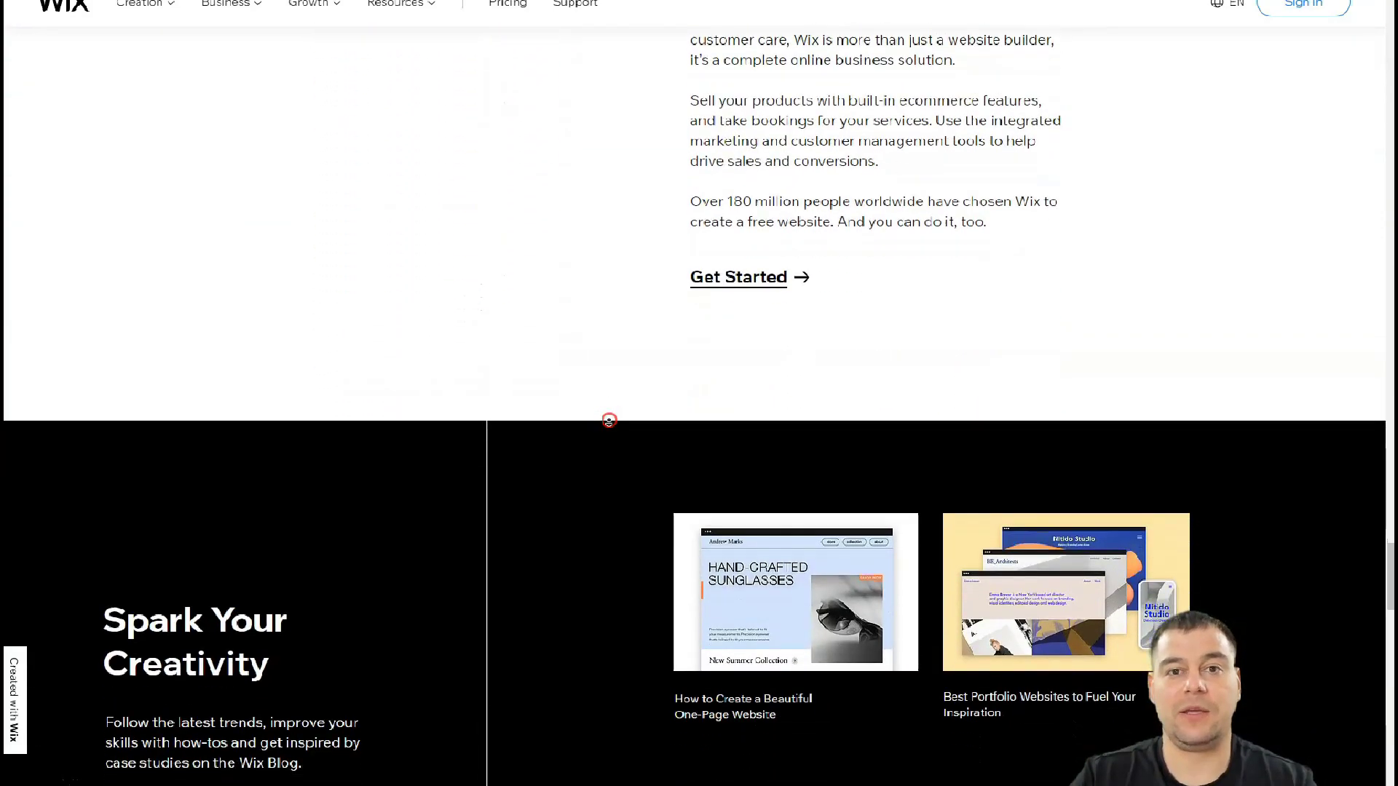
pyautogui.scroll(-6, 609, 420)
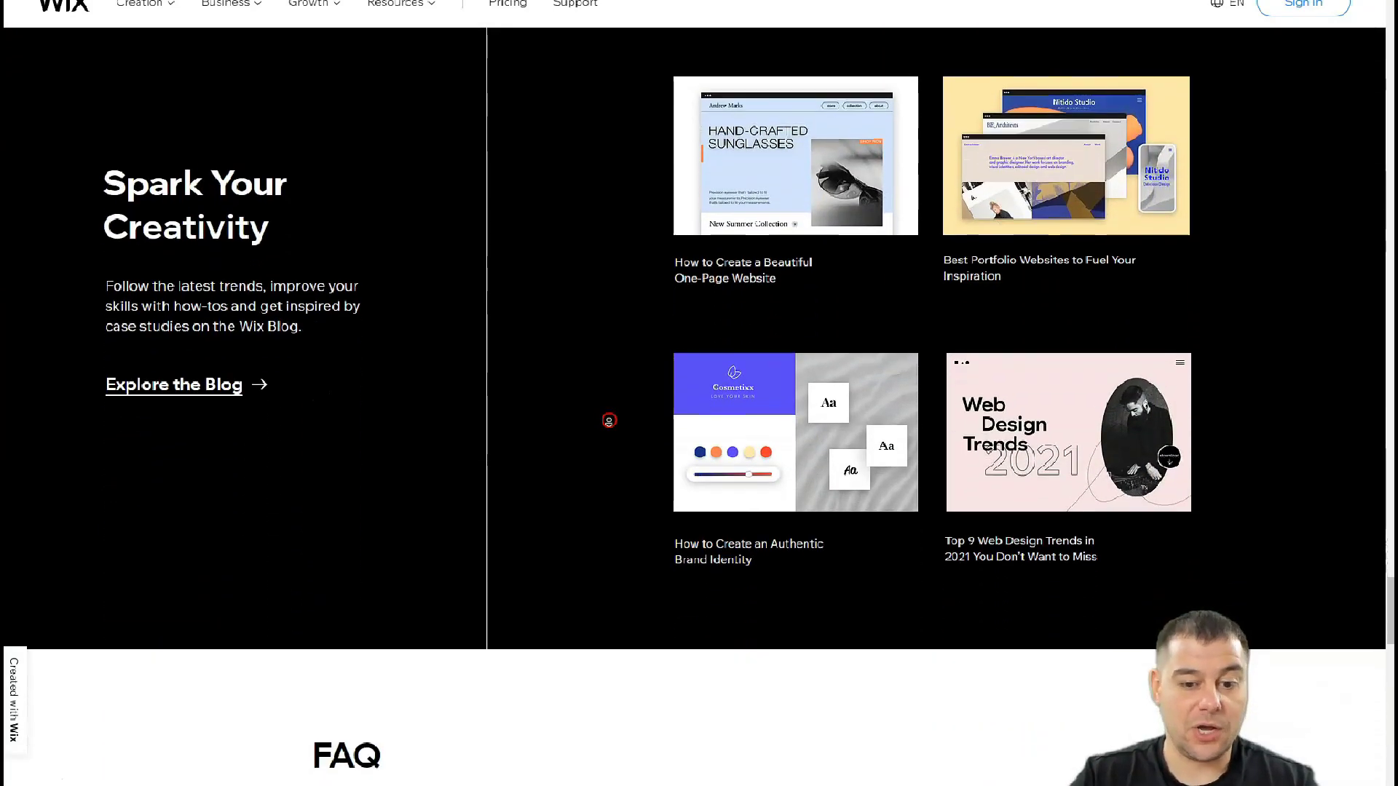
pyautogui.scroll(-6, 609, 420)
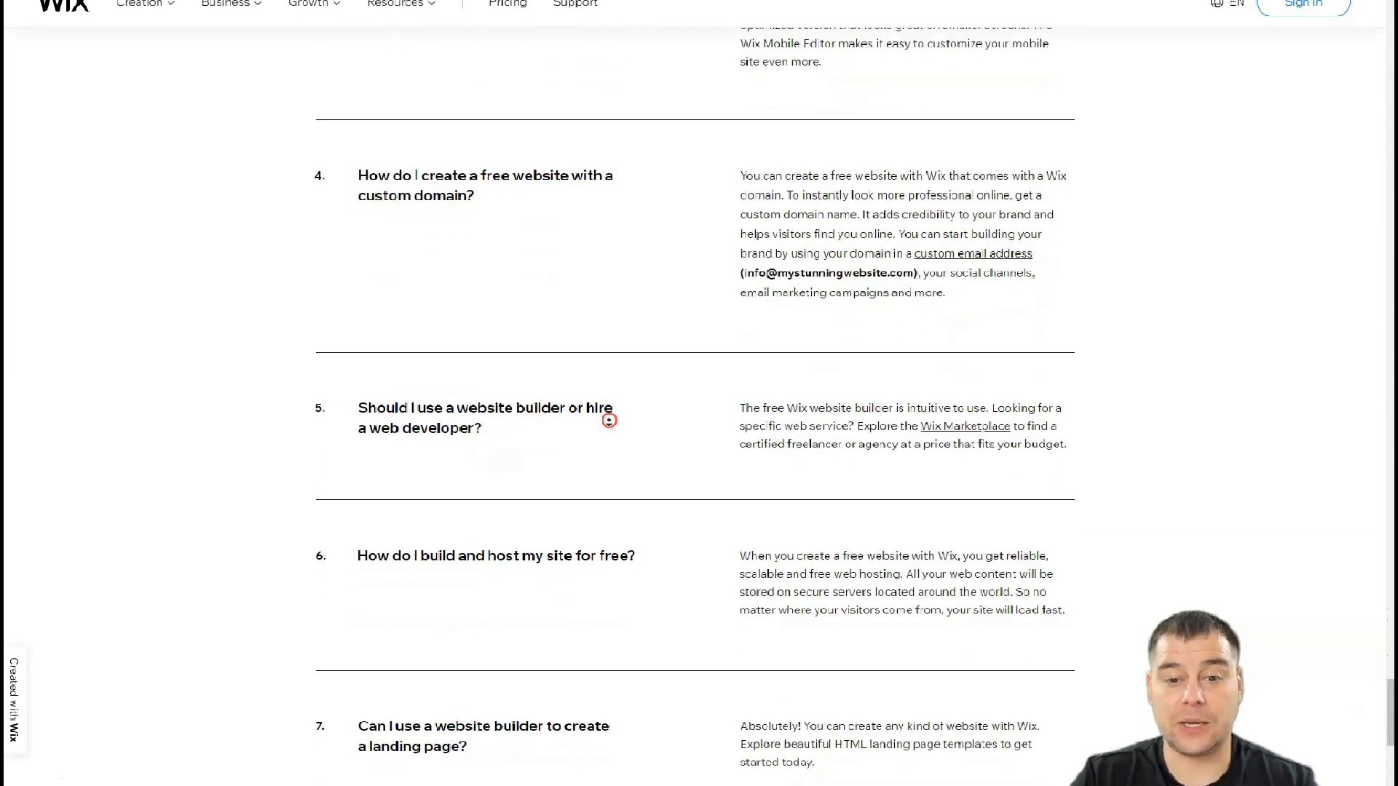
pyautogui.scroll(-4, 609, 420)
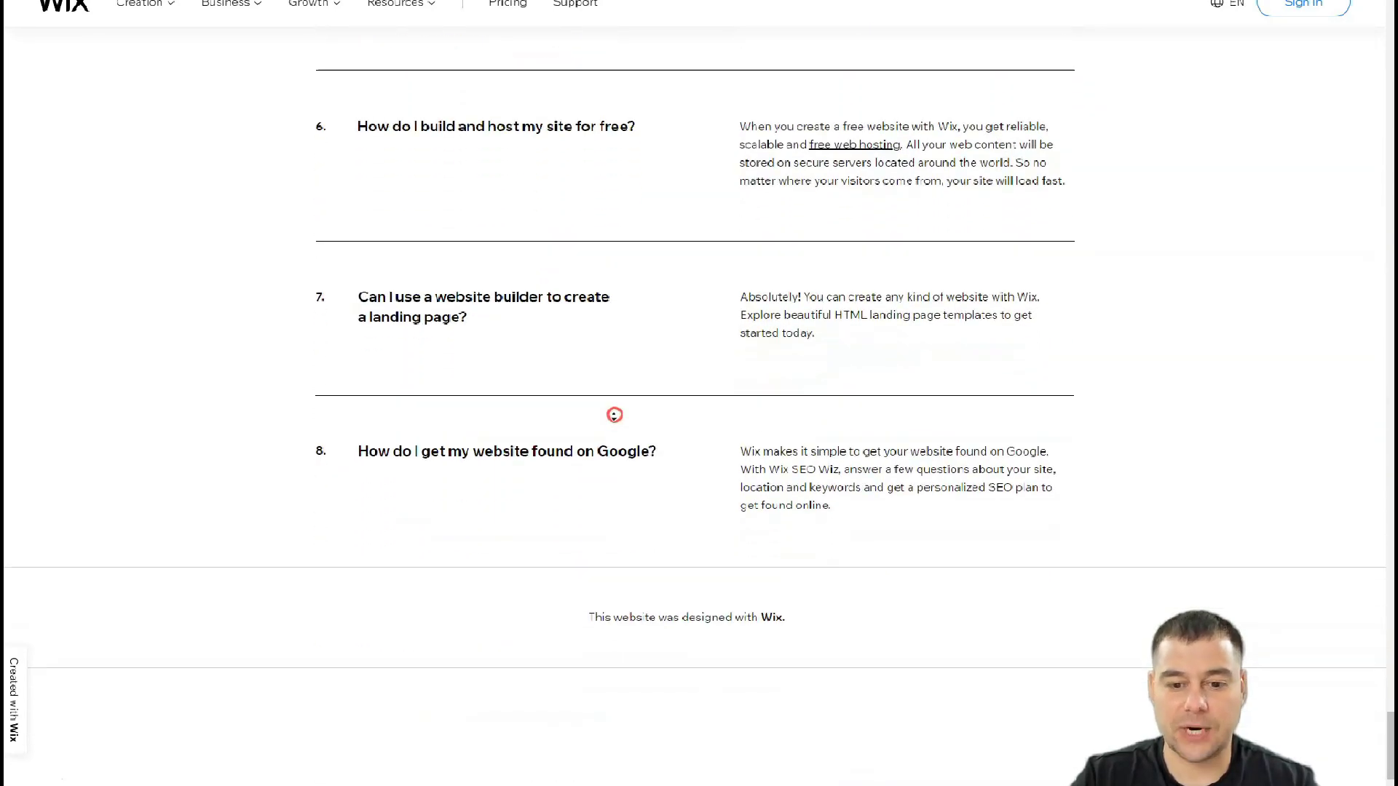
pyautogui.scroll(20, 616, 398)
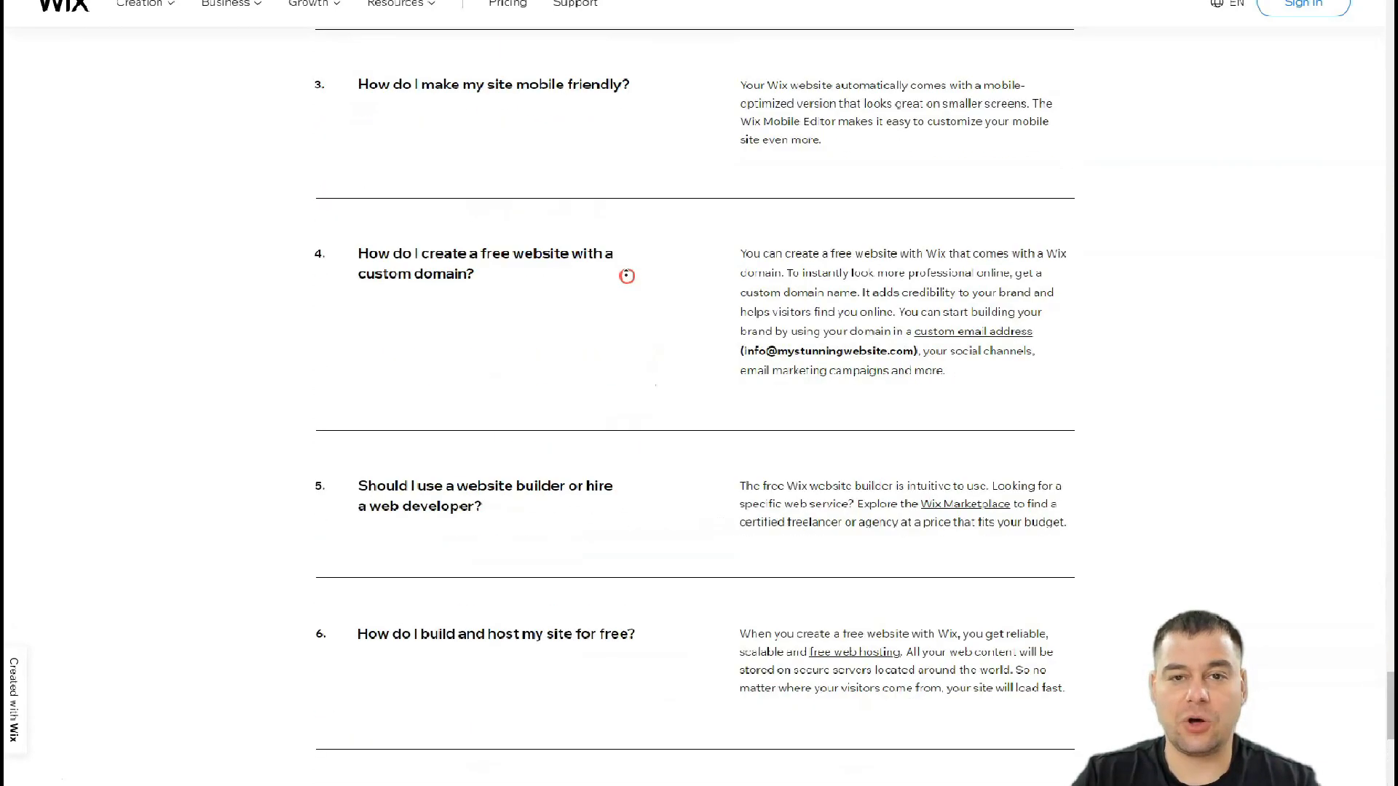
pyautogui.scroll(20, 620, 285)
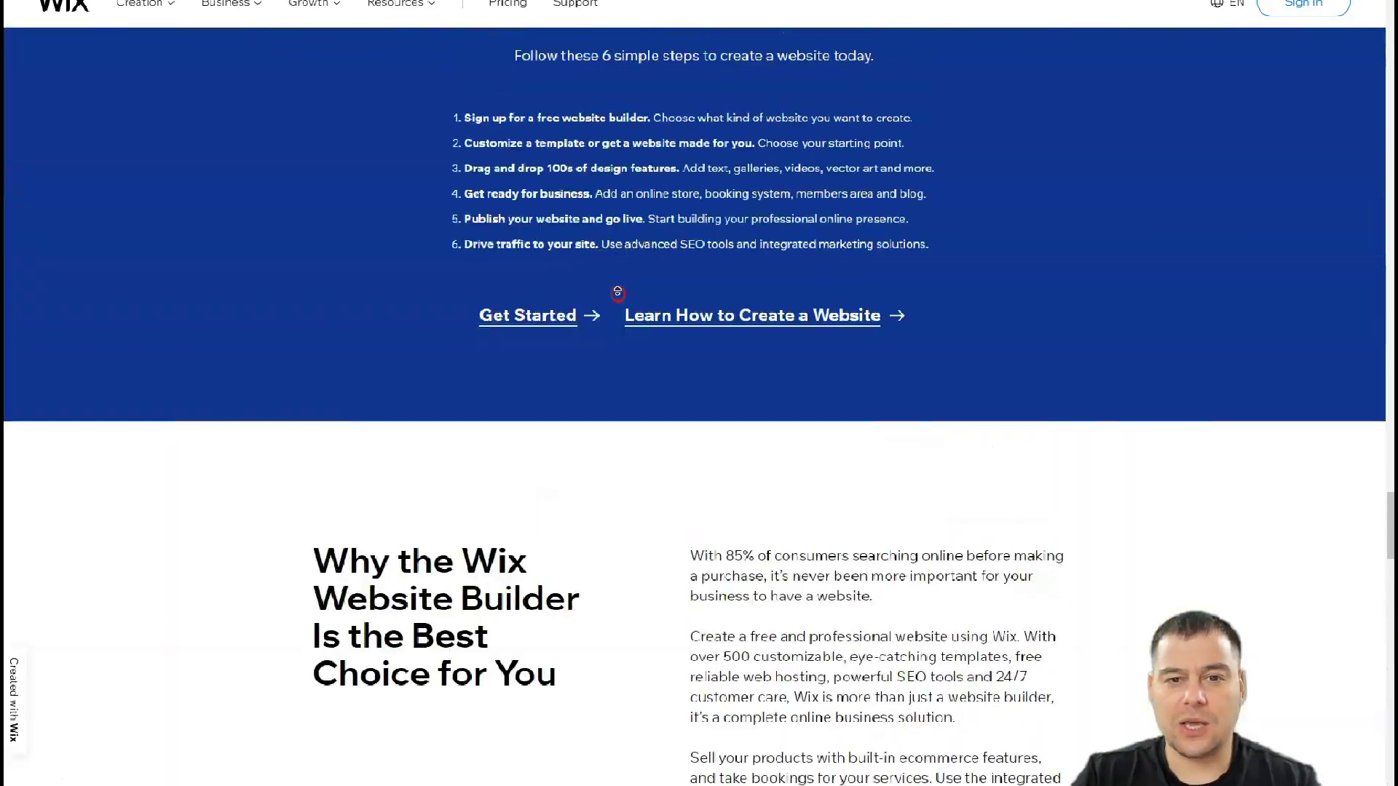
pyautogui.scroll(20, 621, 288)
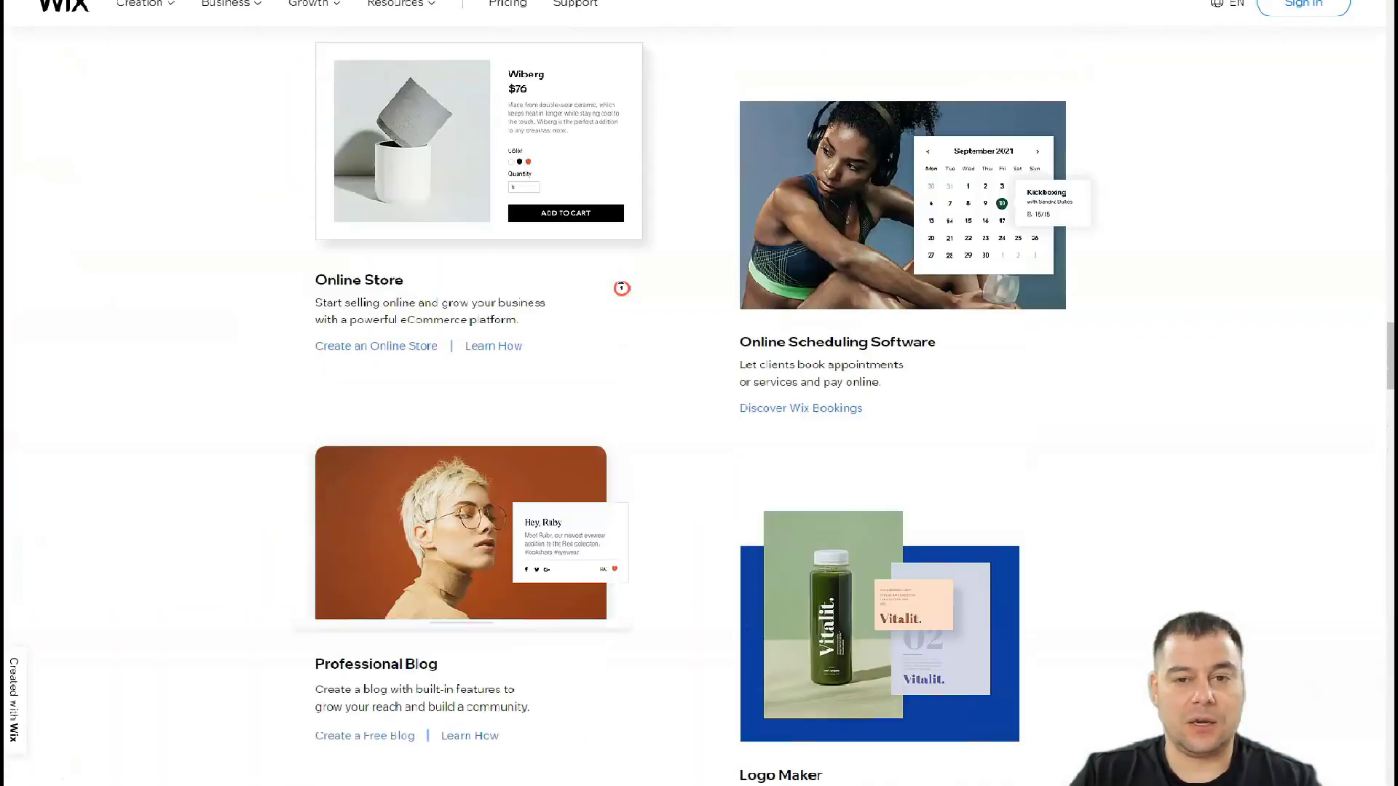
pyautogui.scroll(20, 624, 286)
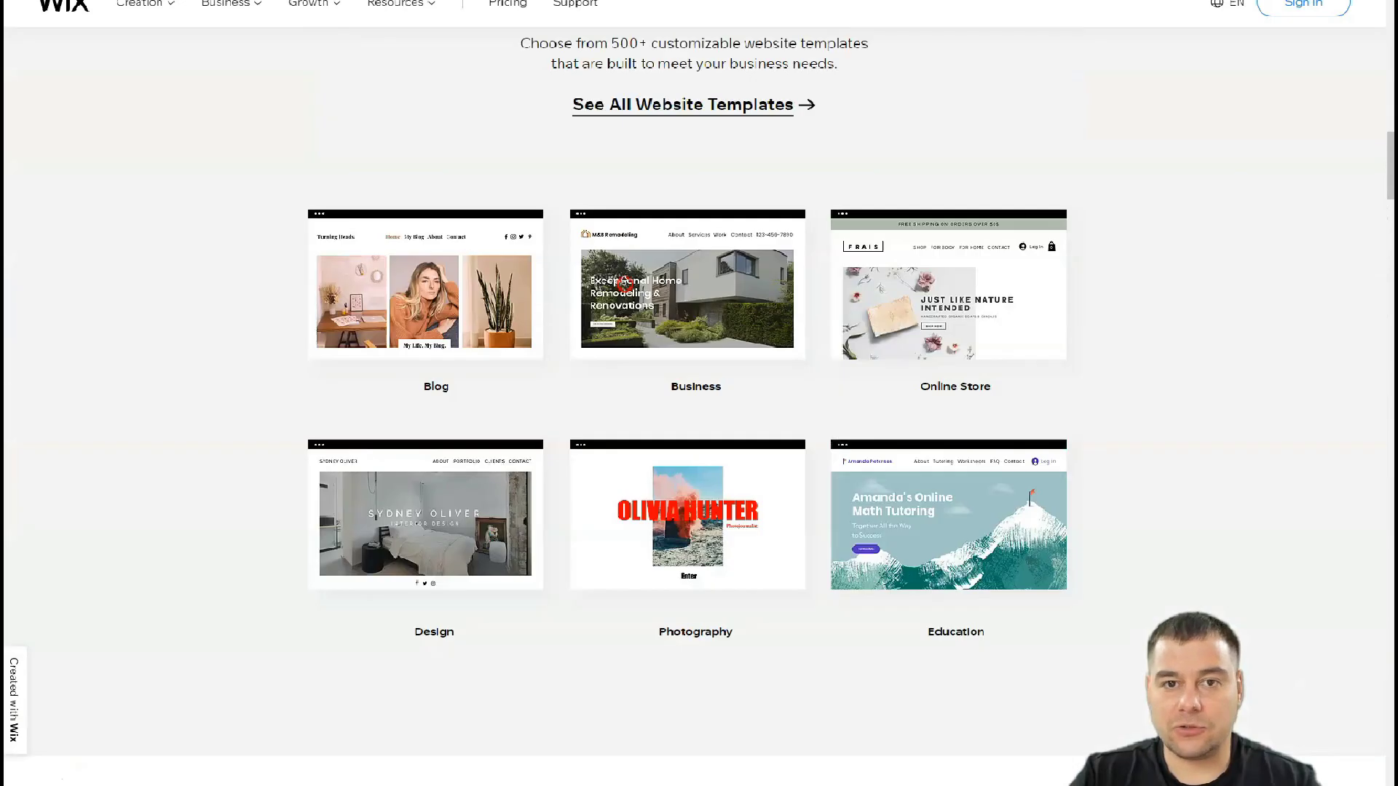
pyautogui.scroll(7, 625, 281)
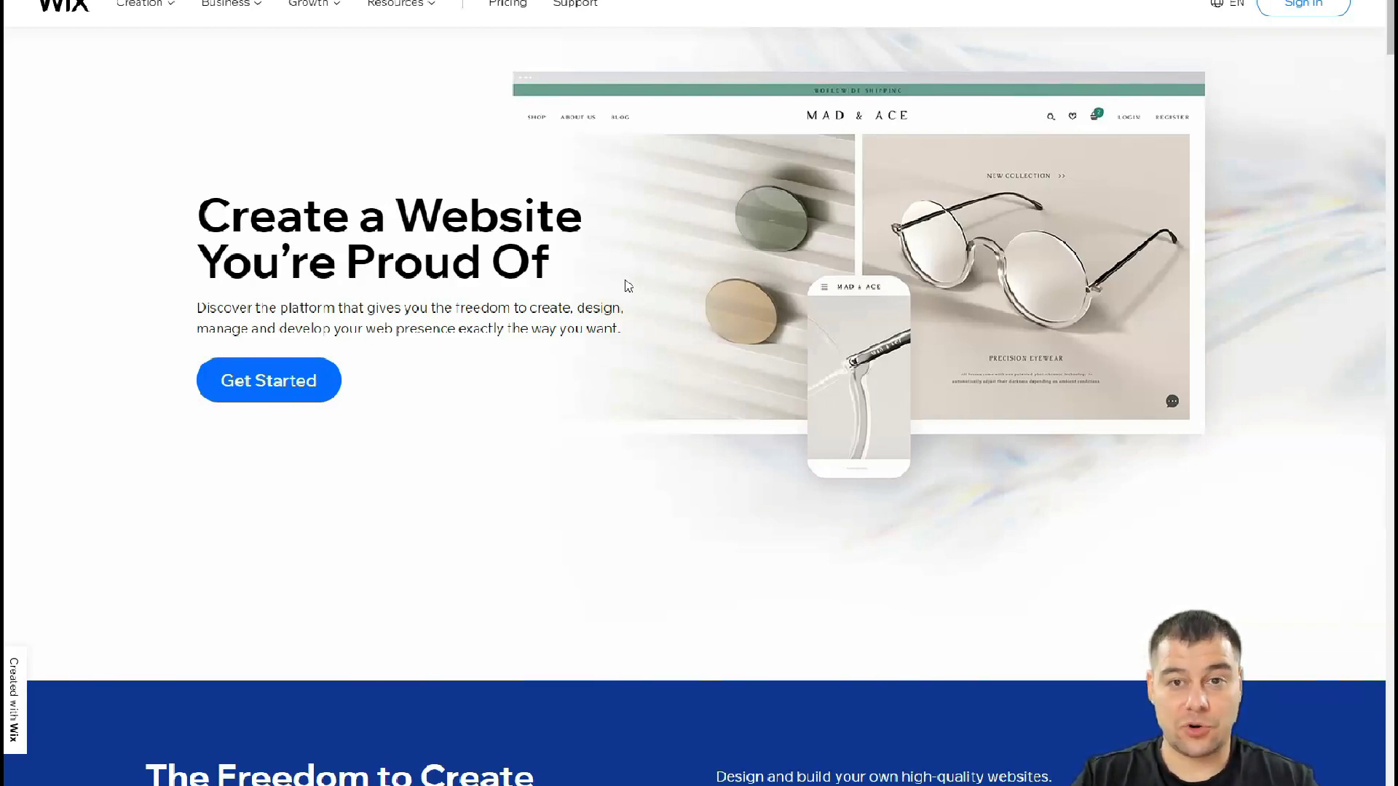
# Go to the My Sites dashboard and start a brand-new site with Create New Site
pyautogui.click(683, 158)
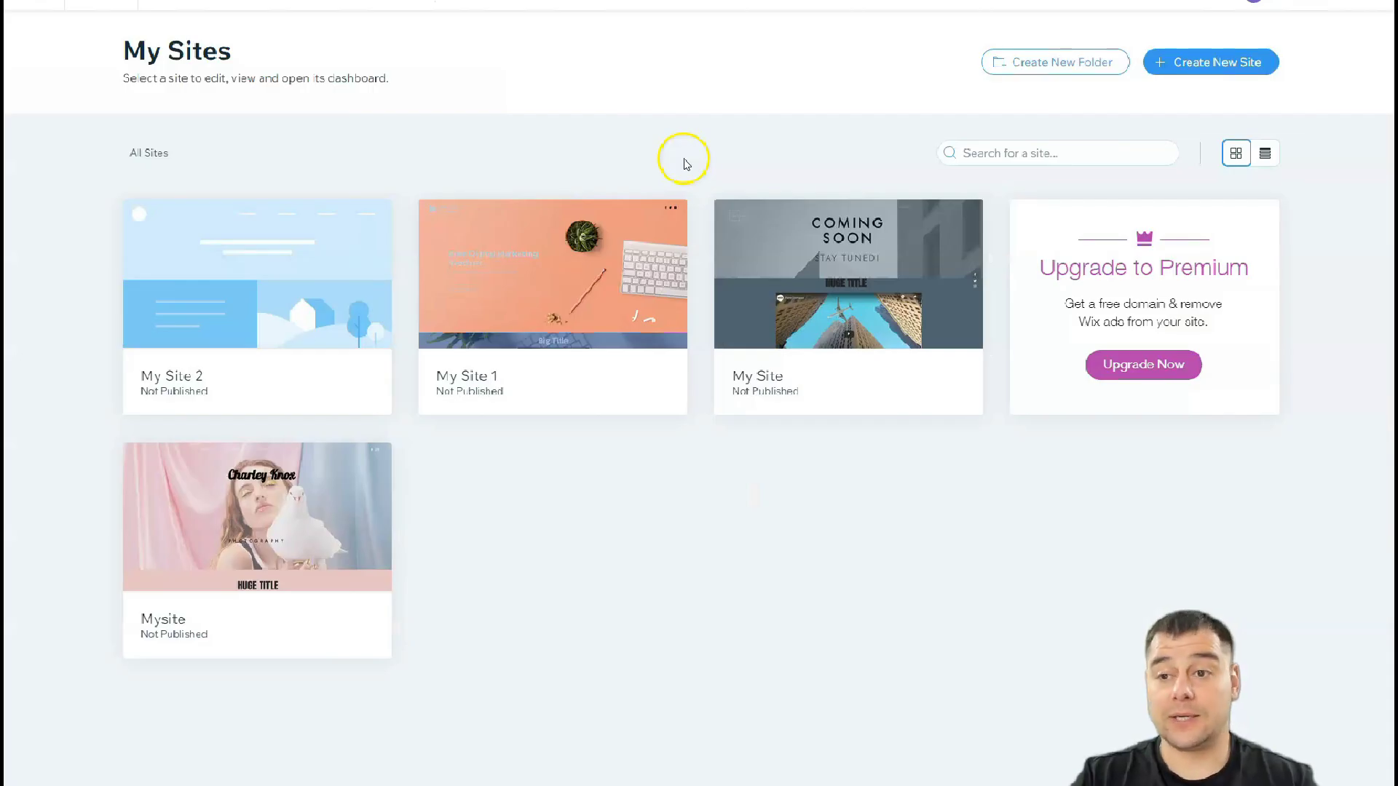
pyautogui.click(1183, 65)
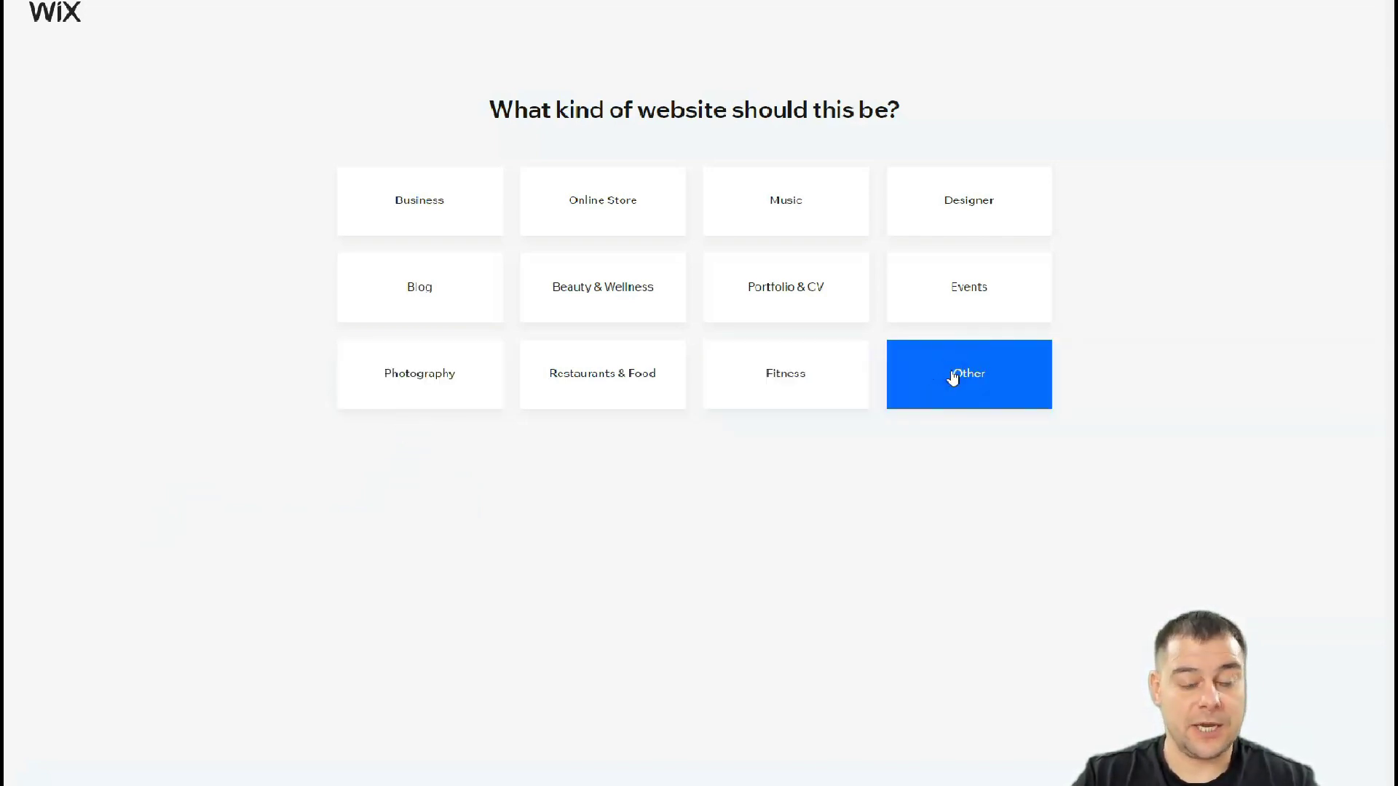
# Choose Other as the site category and pick Edit a Template for the Editor
pyautogui.click(966, 404)
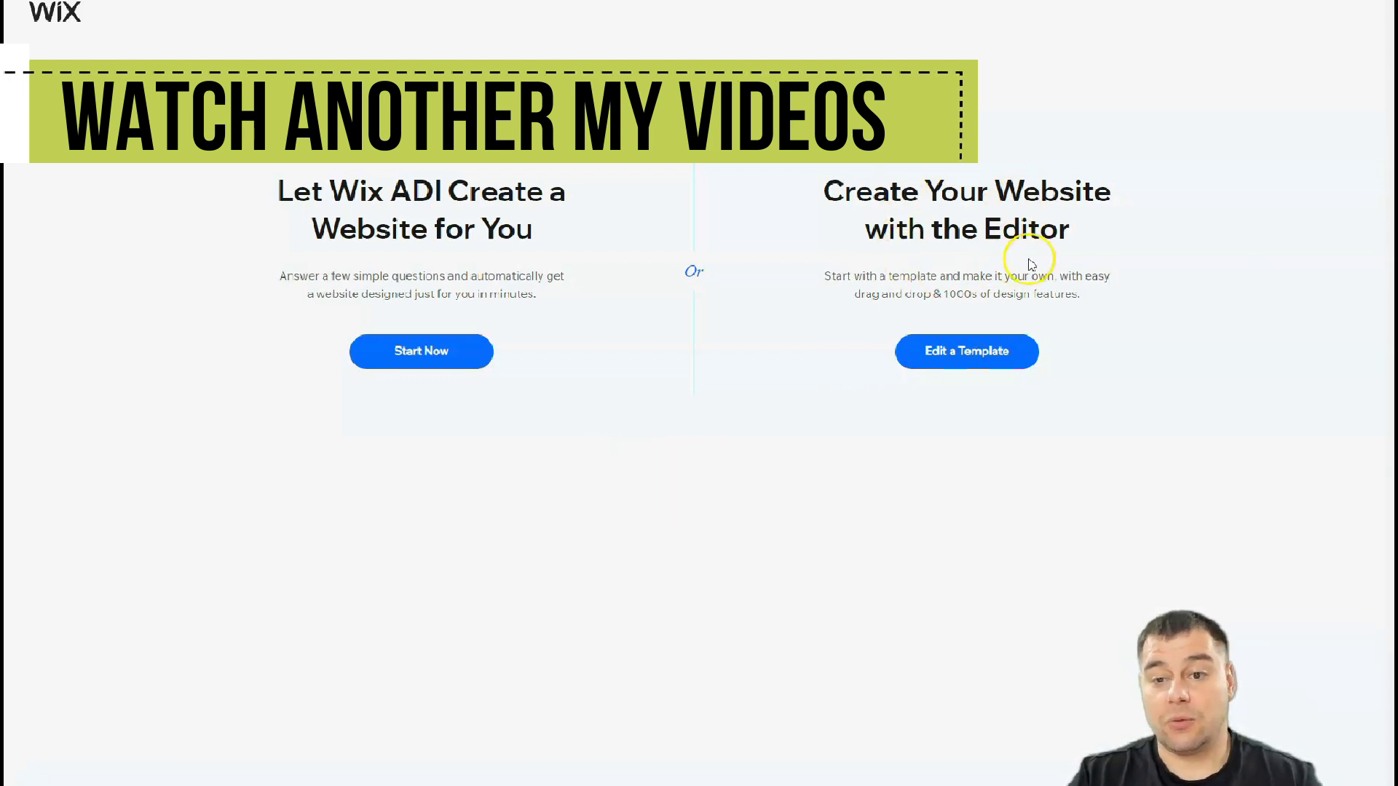
pyautogui.click(976, 355)
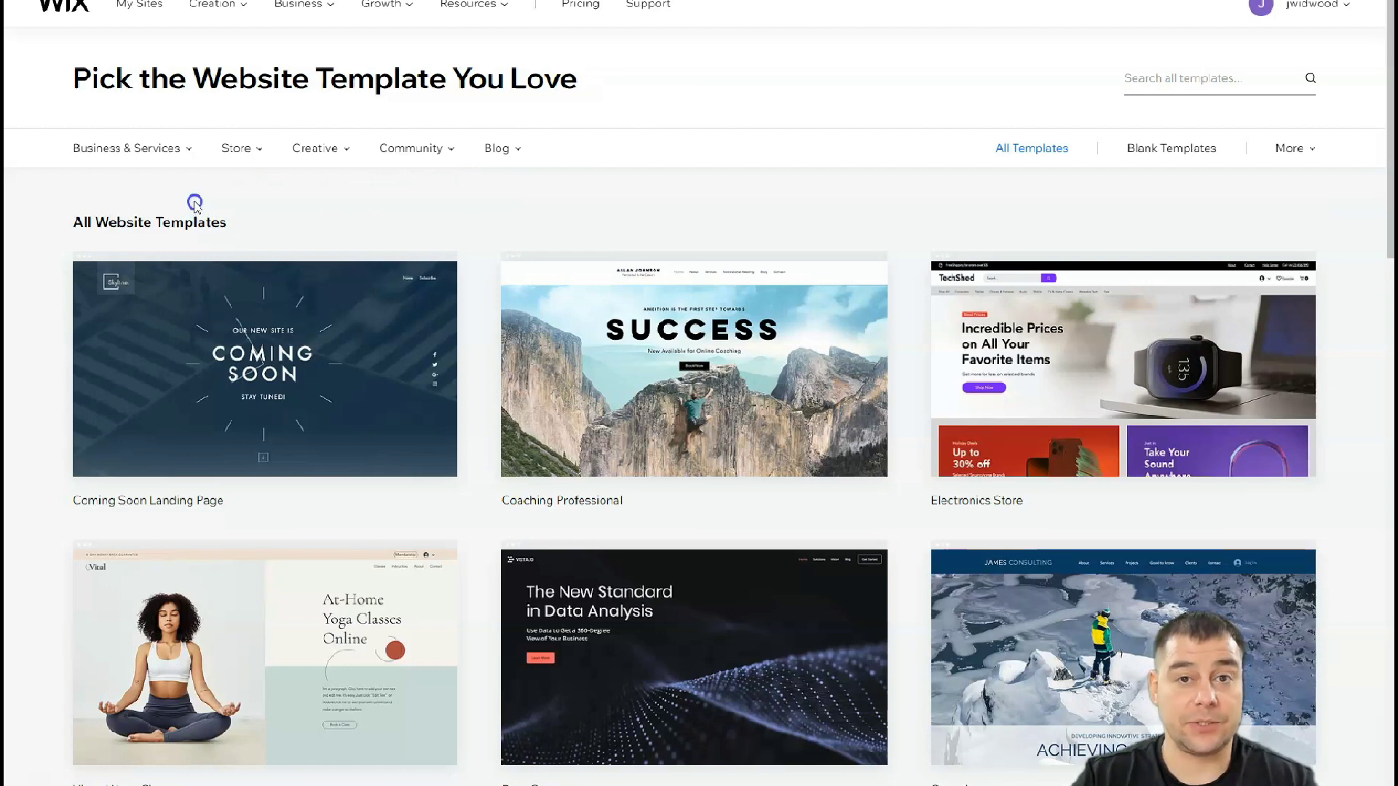
# Browse the template categories and look through the Blank Templates
pyautogui.moveTo(185, 151)
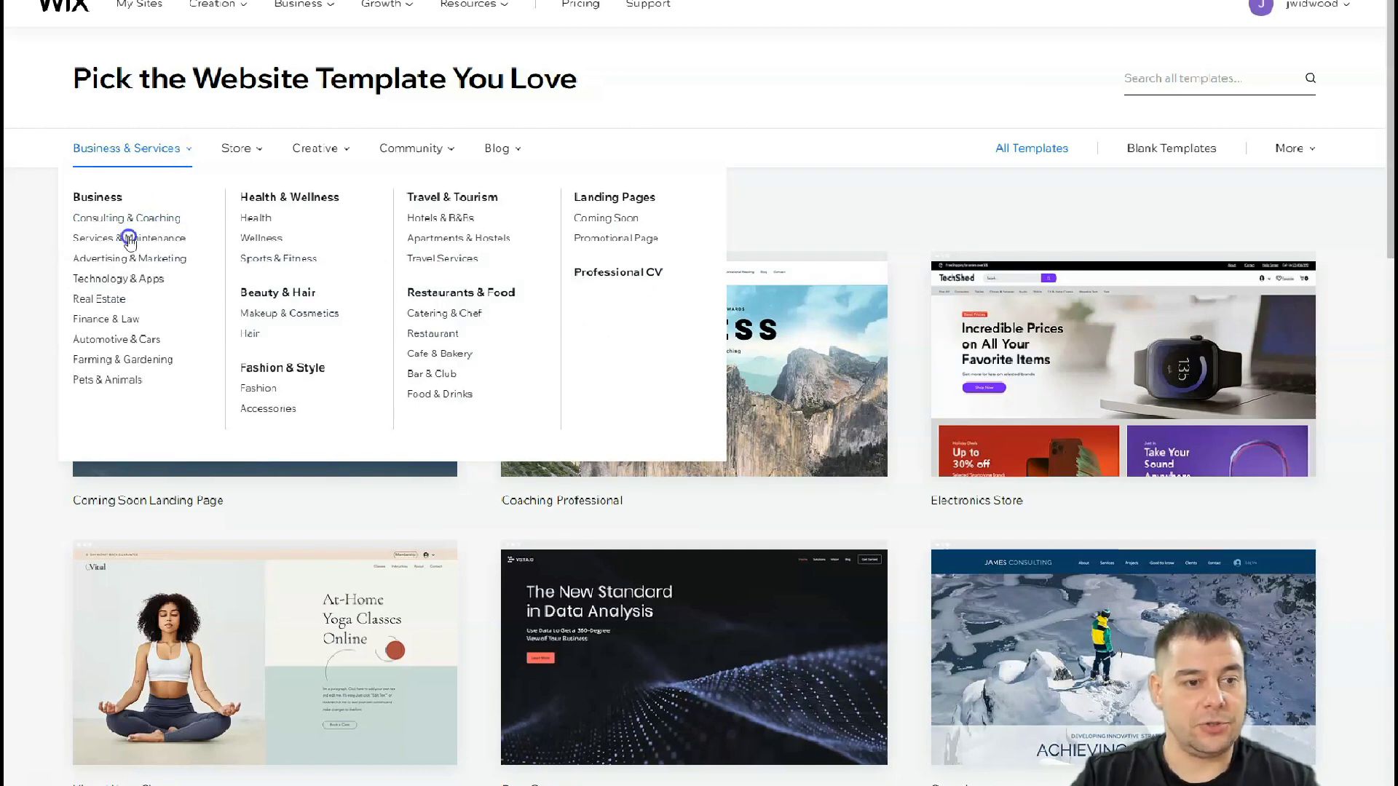
pyautogui.moveTo(243, 158)
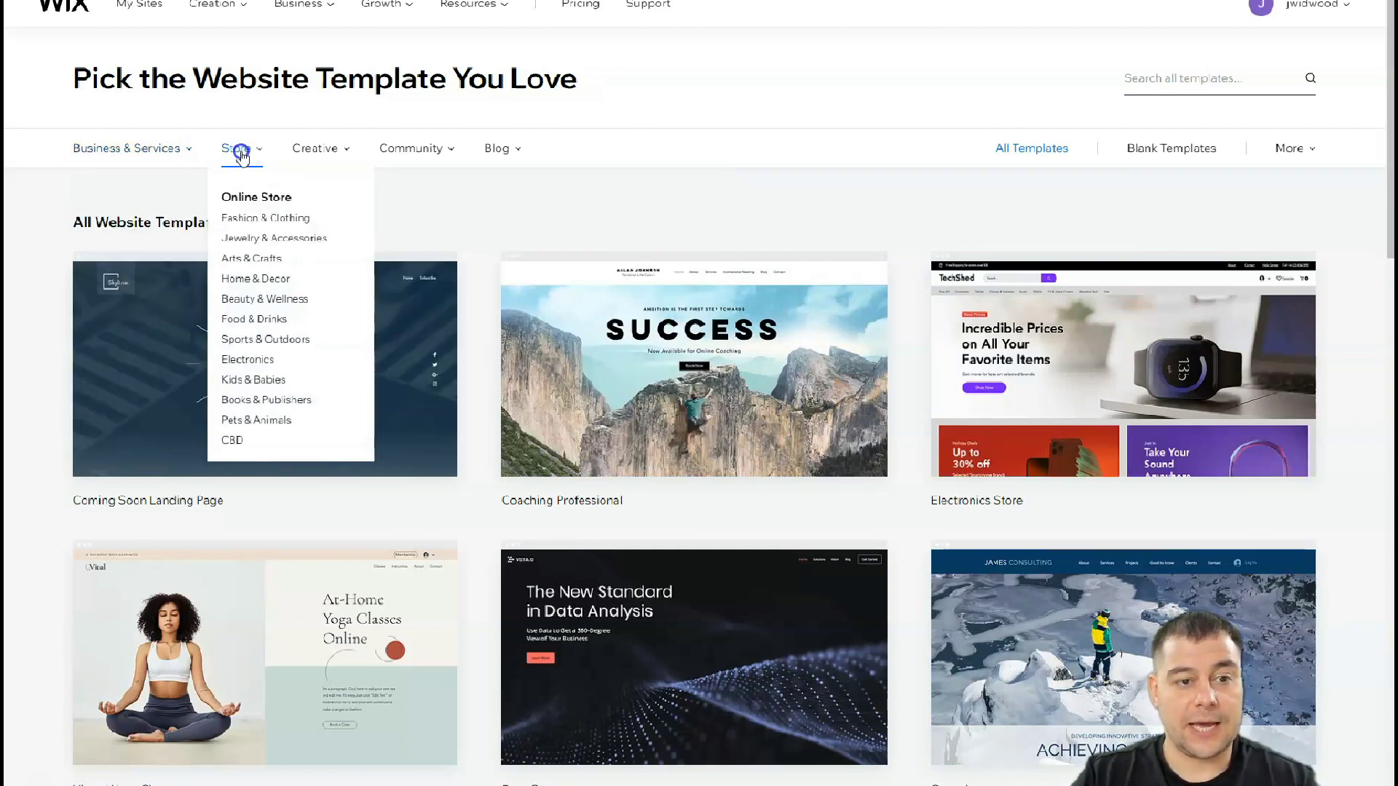
pyautogui.moveTo(432, 150)
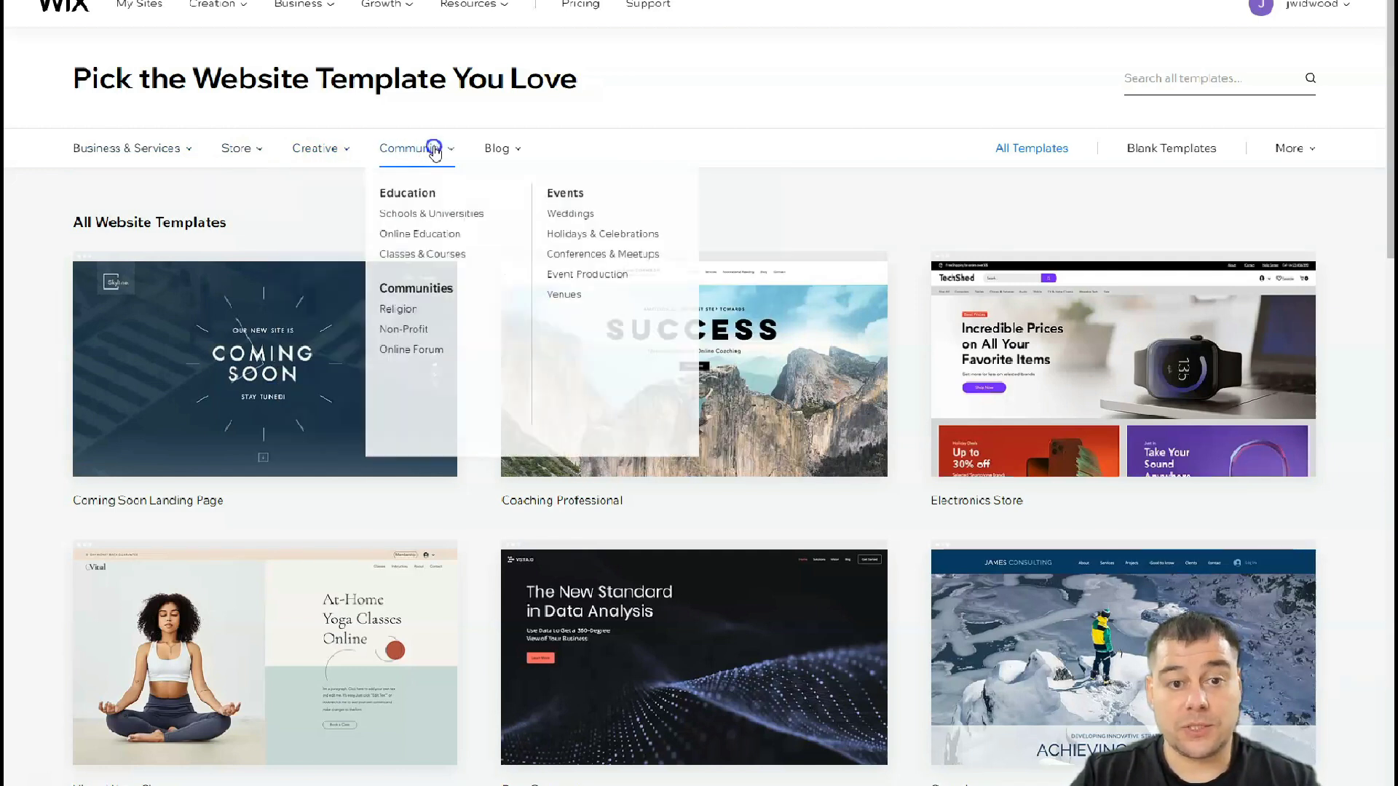
pyautogui.moveTo(507, 155)
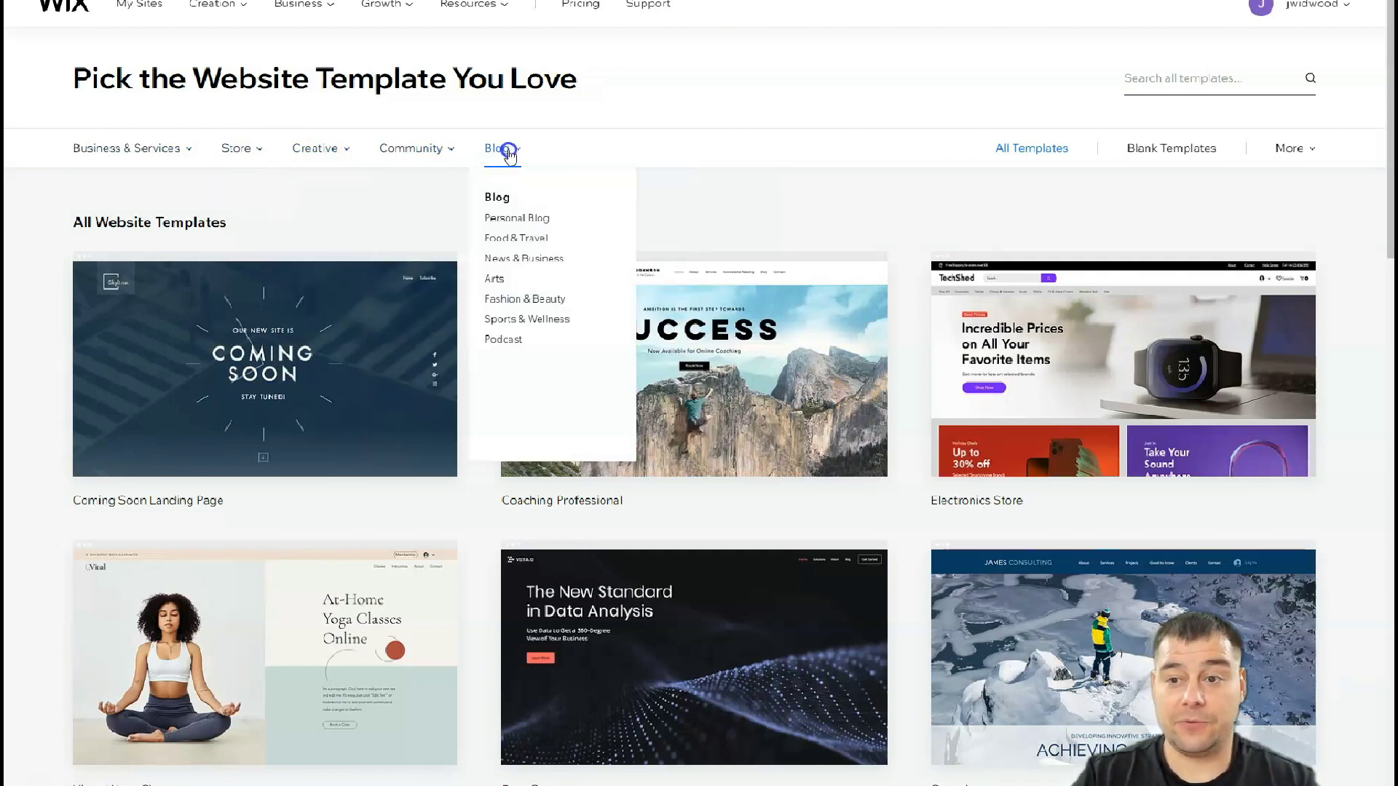
pyautogui.click(1159, 154)
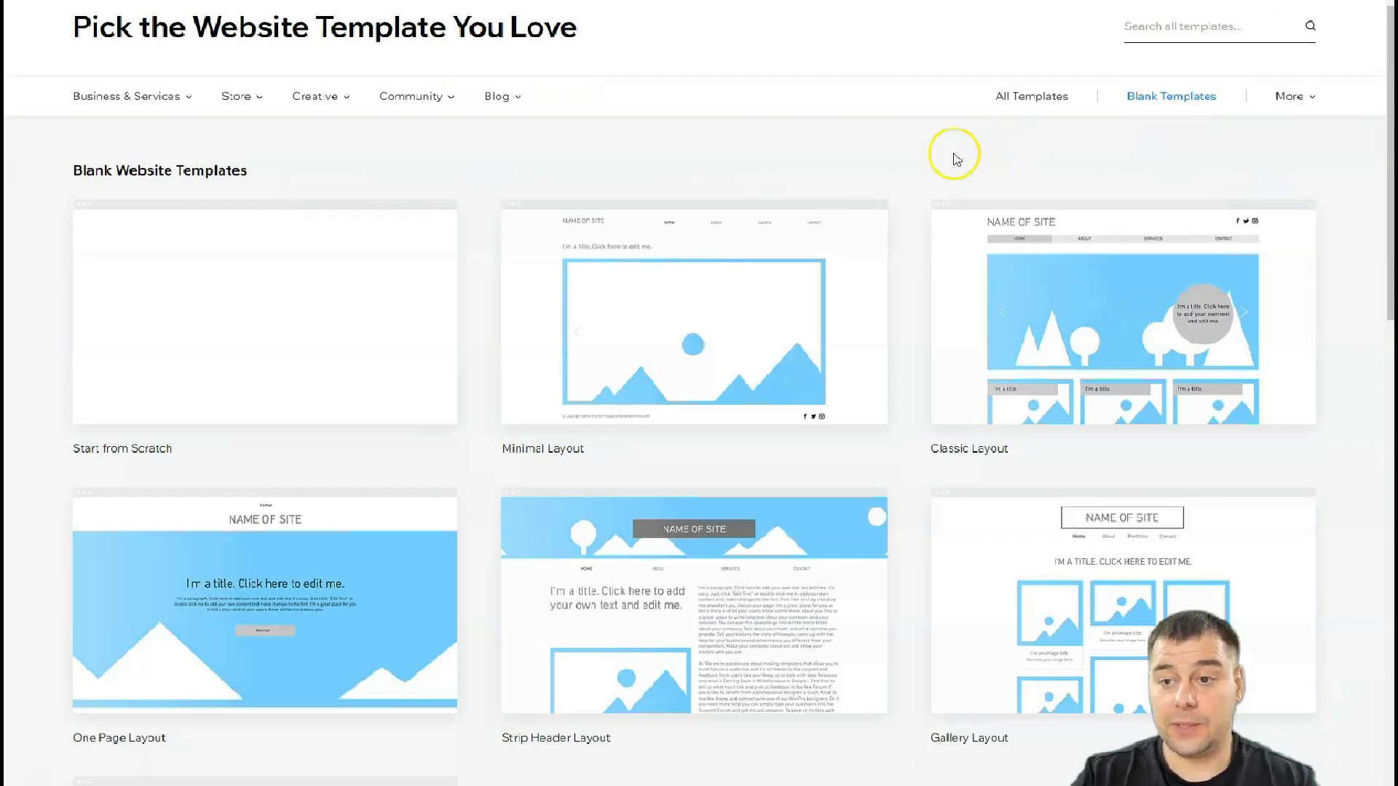
pyautogui.moveTo(524, 260)
pyautogui.moveTo(1005, 367)
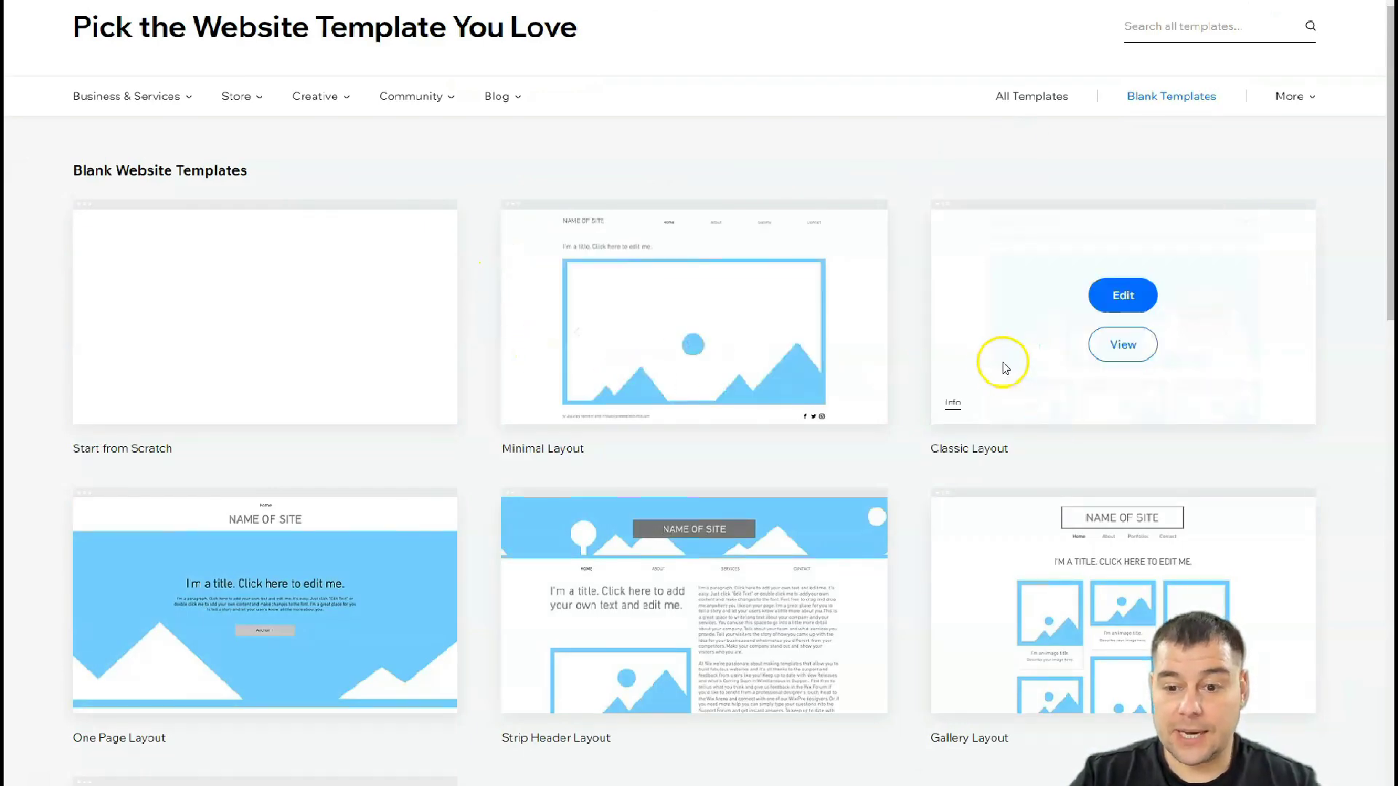
pyautogui.scroll(-5, 292, 604)
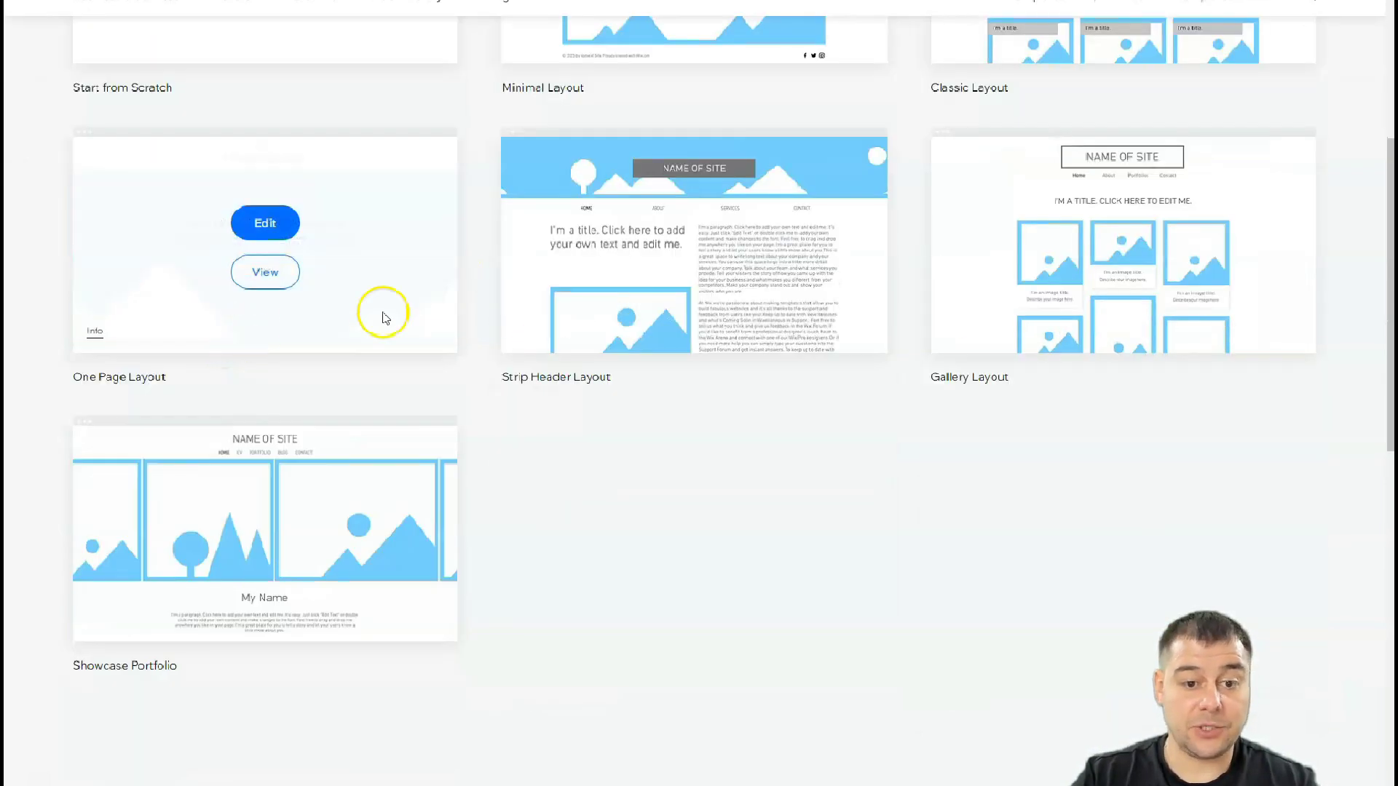
pyautogui.moveTo(637, 319)
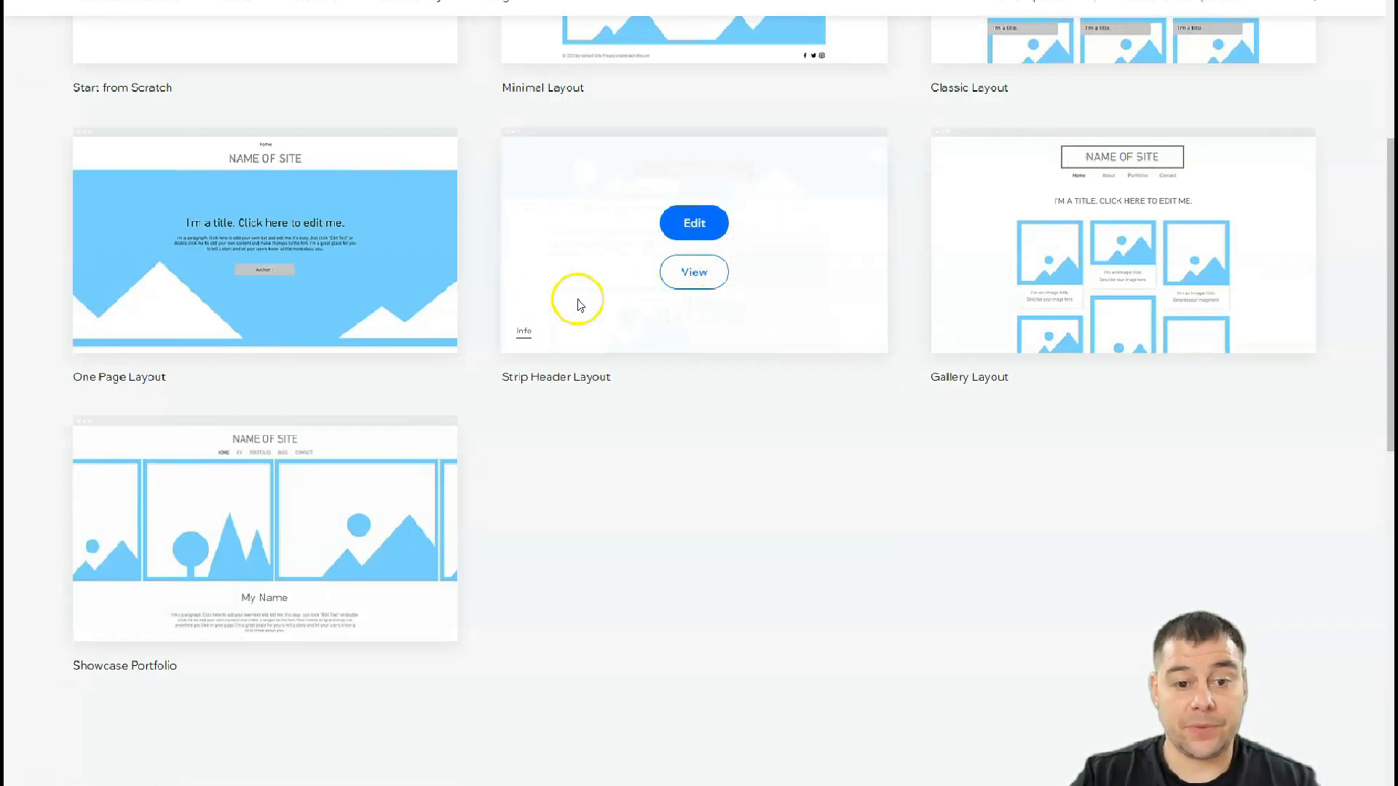
pyautogui.scroll(6, 545, 417)
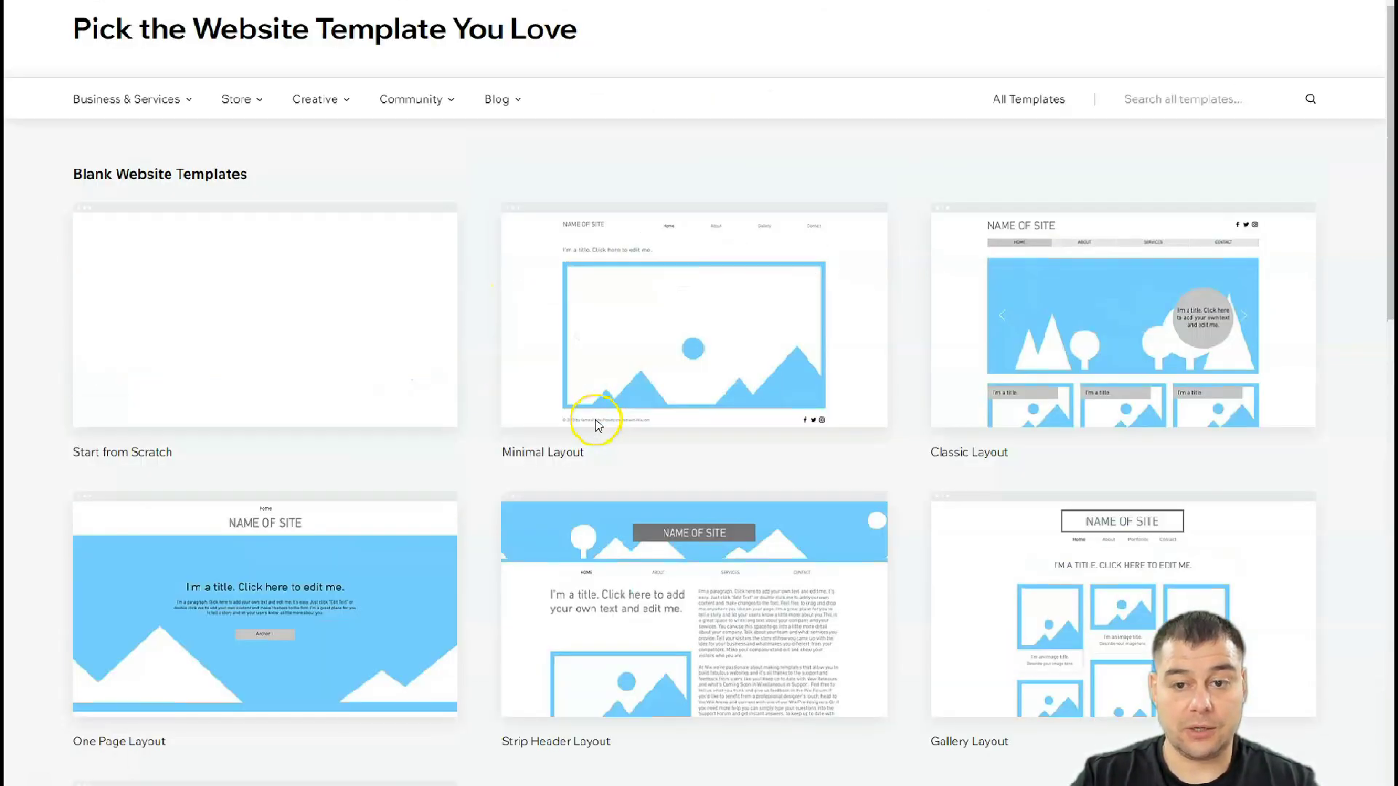
# Return to All Templates and page through the gallery to page 7 of 82
pyautogui.click(1020, 153)
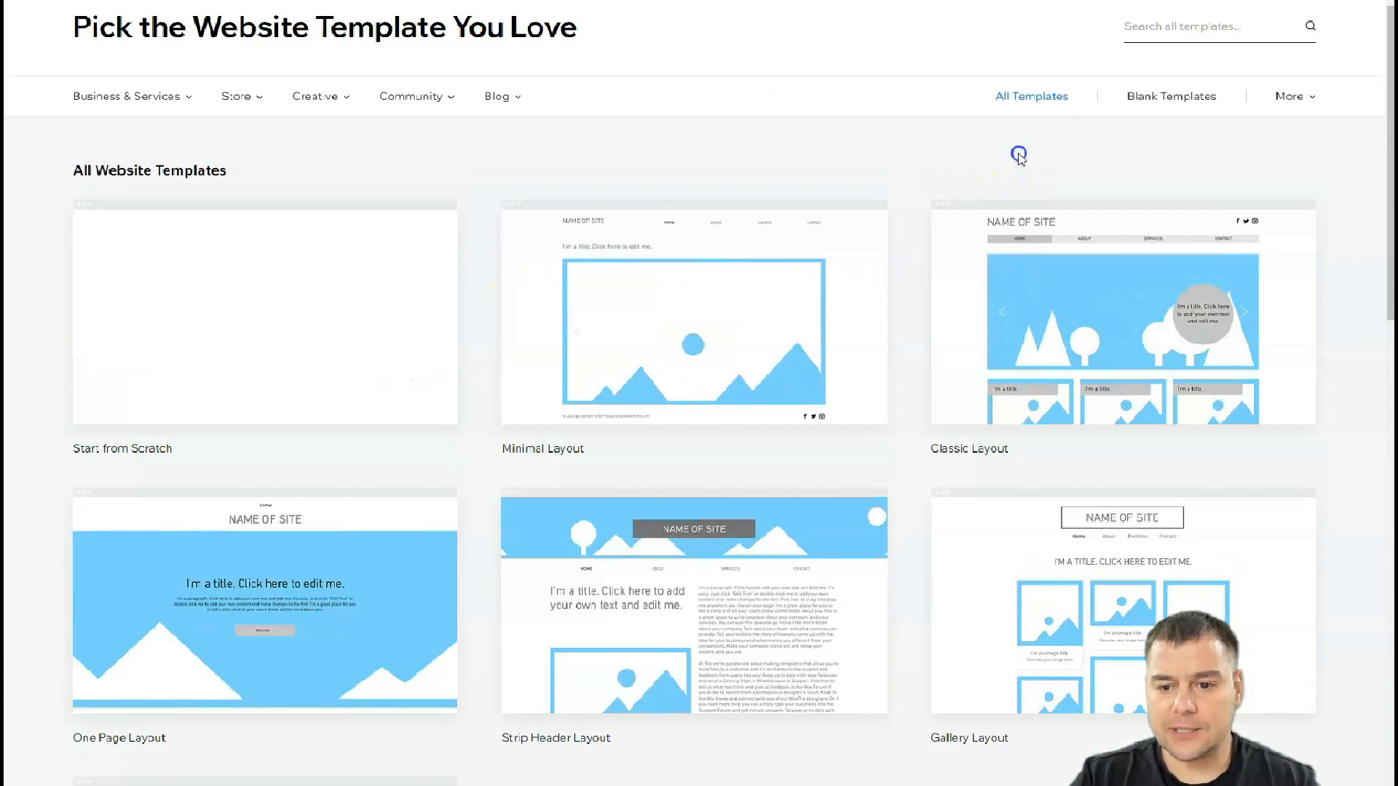
pyautogui.scroll(-6, 634, 434)
pyautogui.scroll(-6, 634, 436)
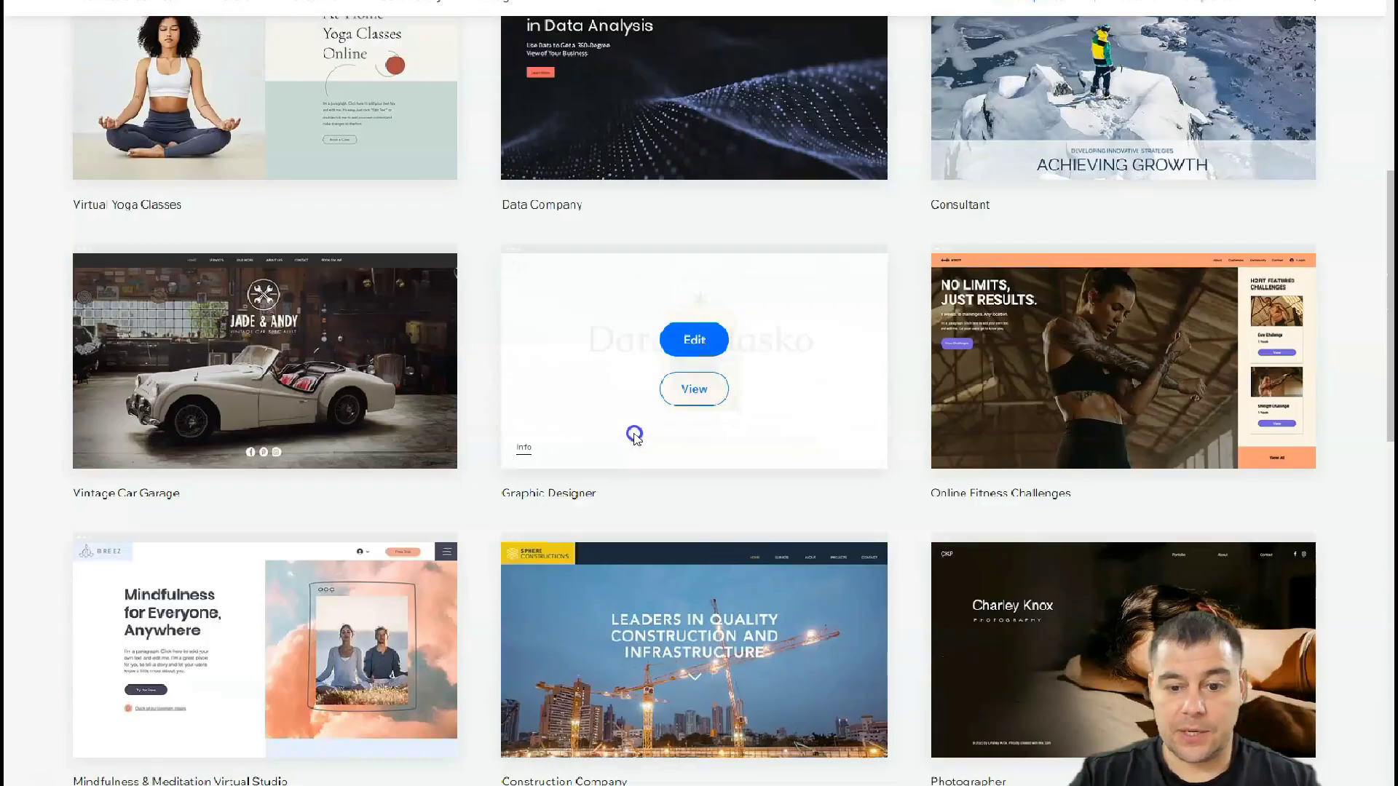
pyautogui.click(678, 636)
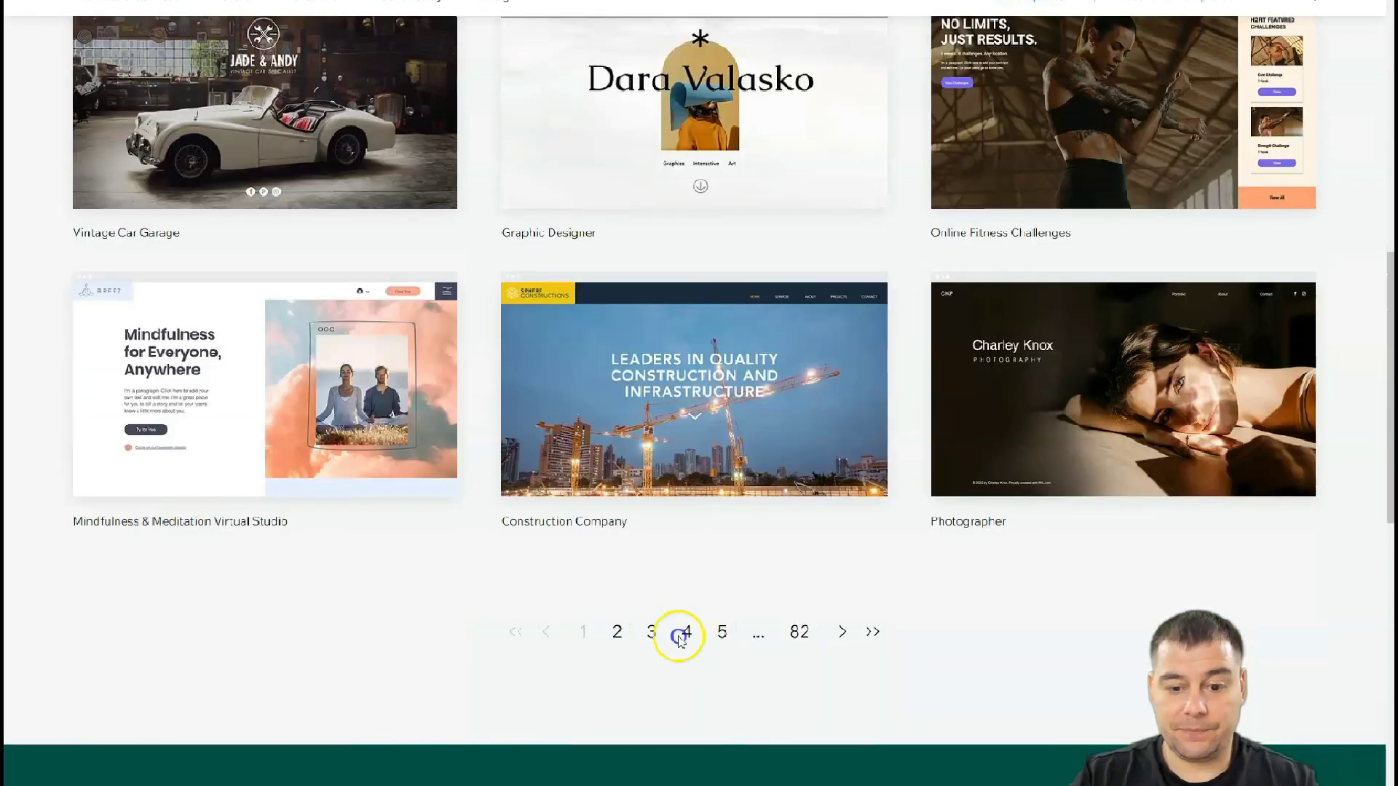
pyautogui.click(724, 632)
pyautogui.scroll(-1, 670, 466)
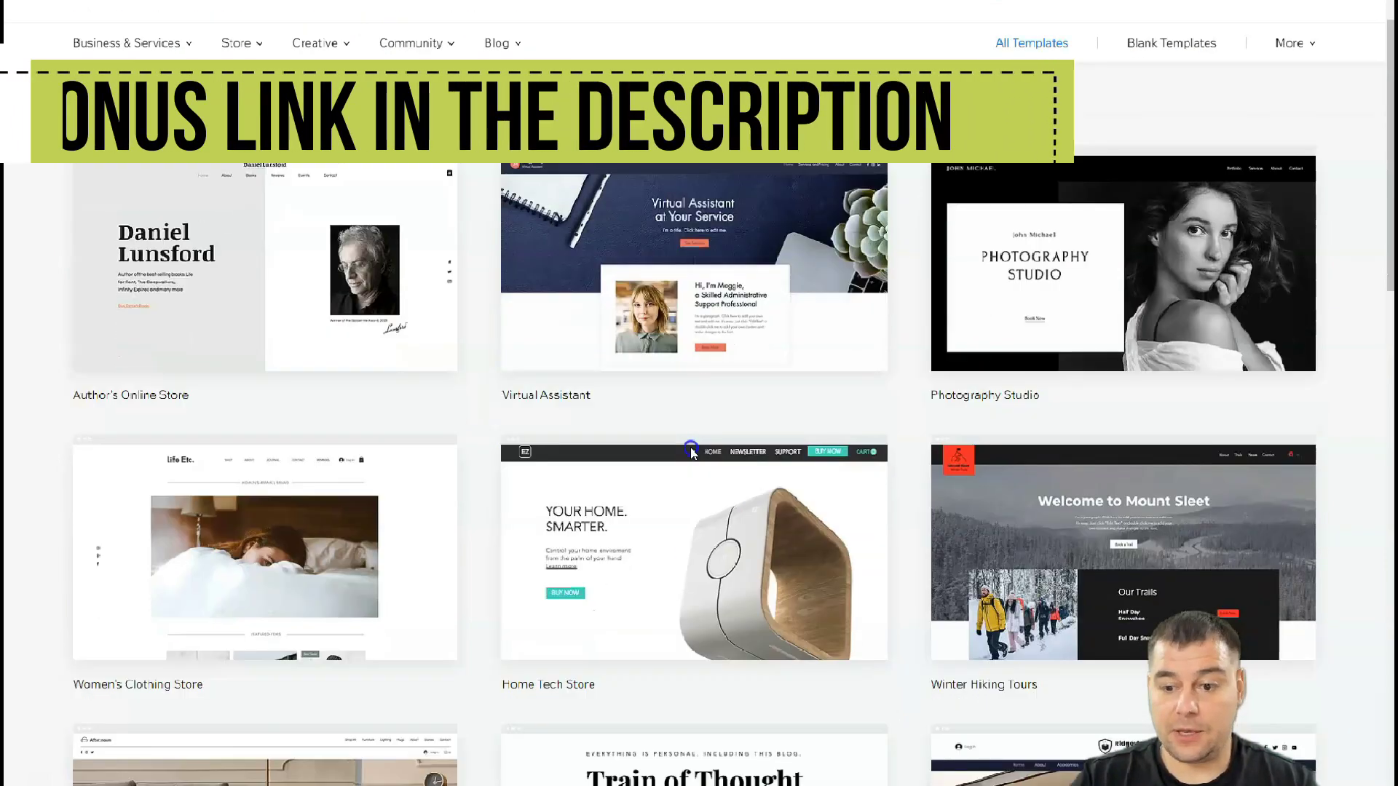
pyautogui.scroll(-10, 691, 451)
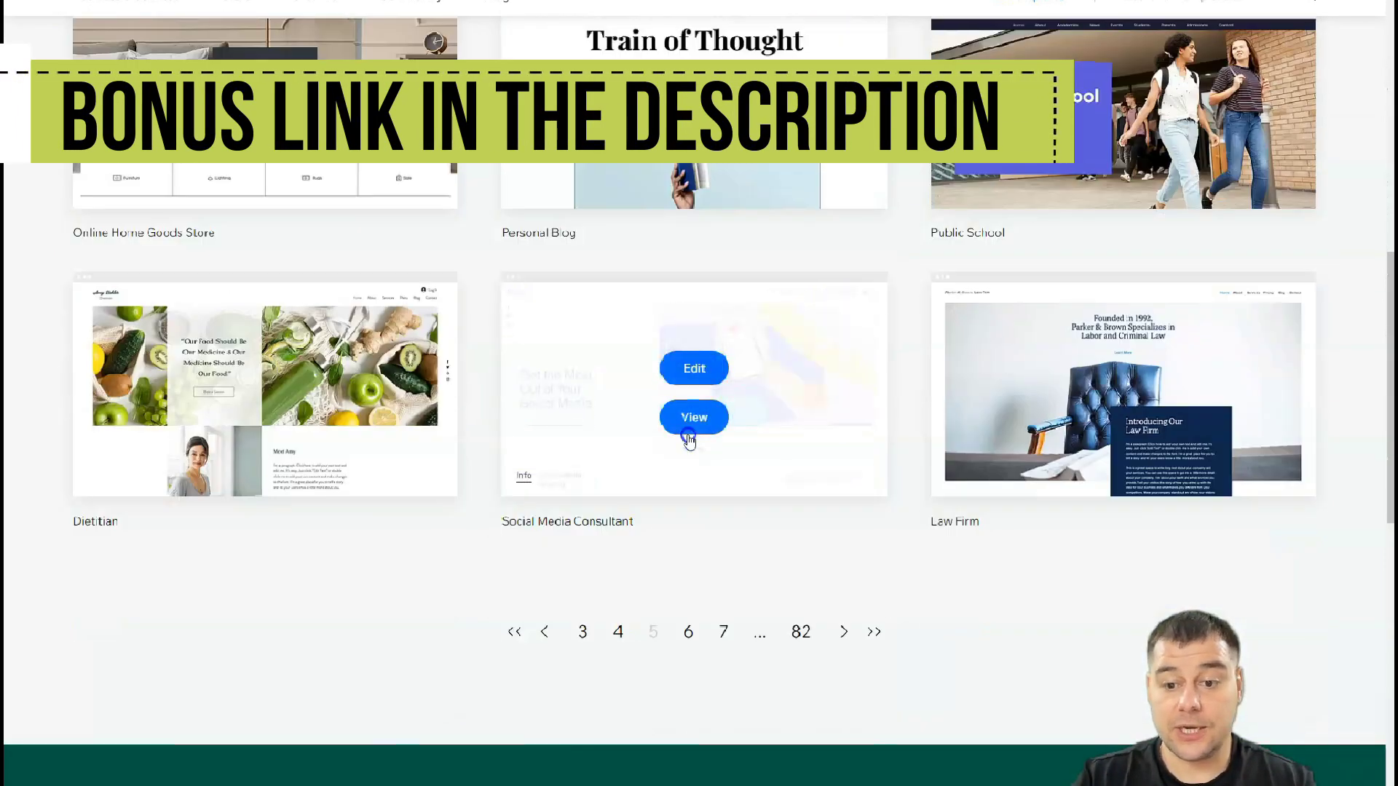
pyautogui.scroll(-2, 690, 434)
pyautogui.click(688, 492)
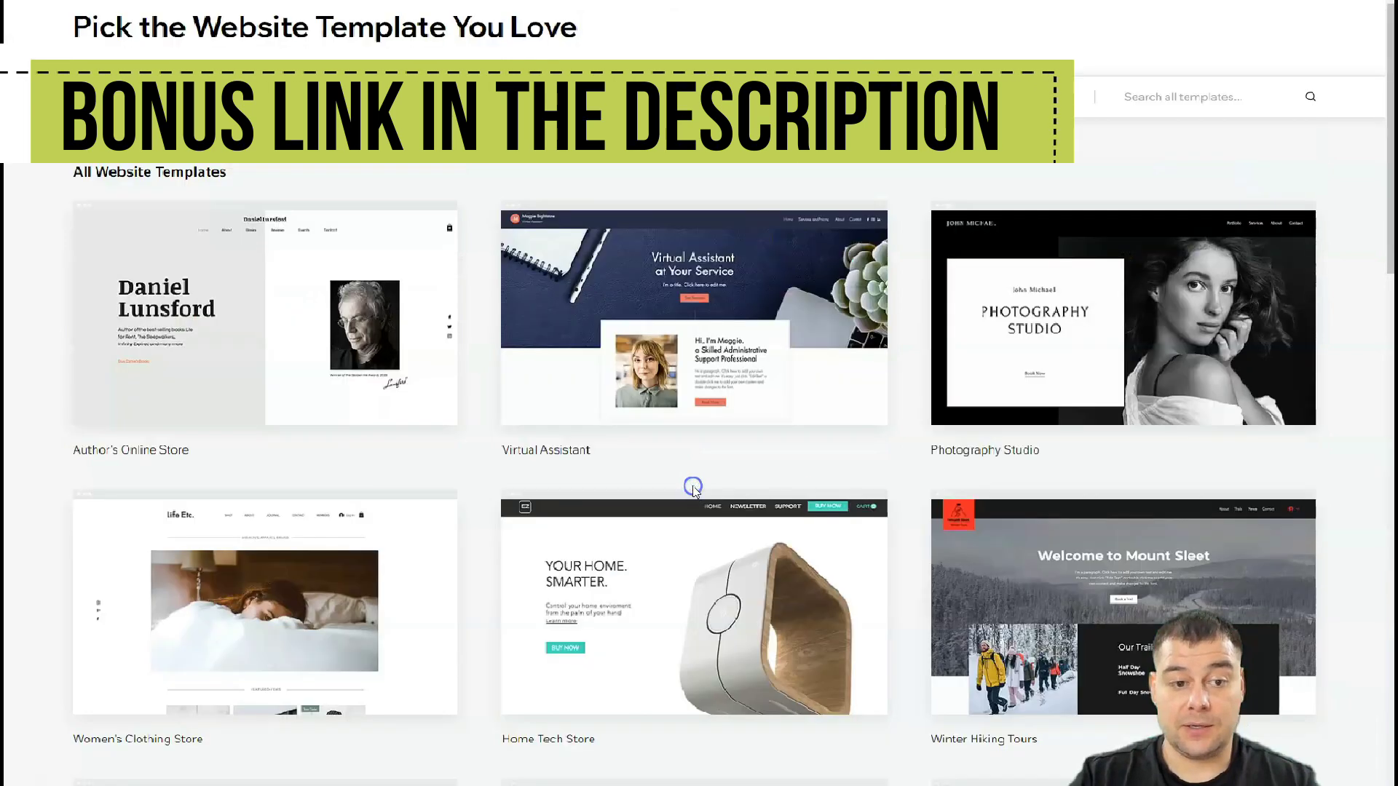
pyautogui.click(686, 440)
pyautogui.scroll(-7, 686, 443)
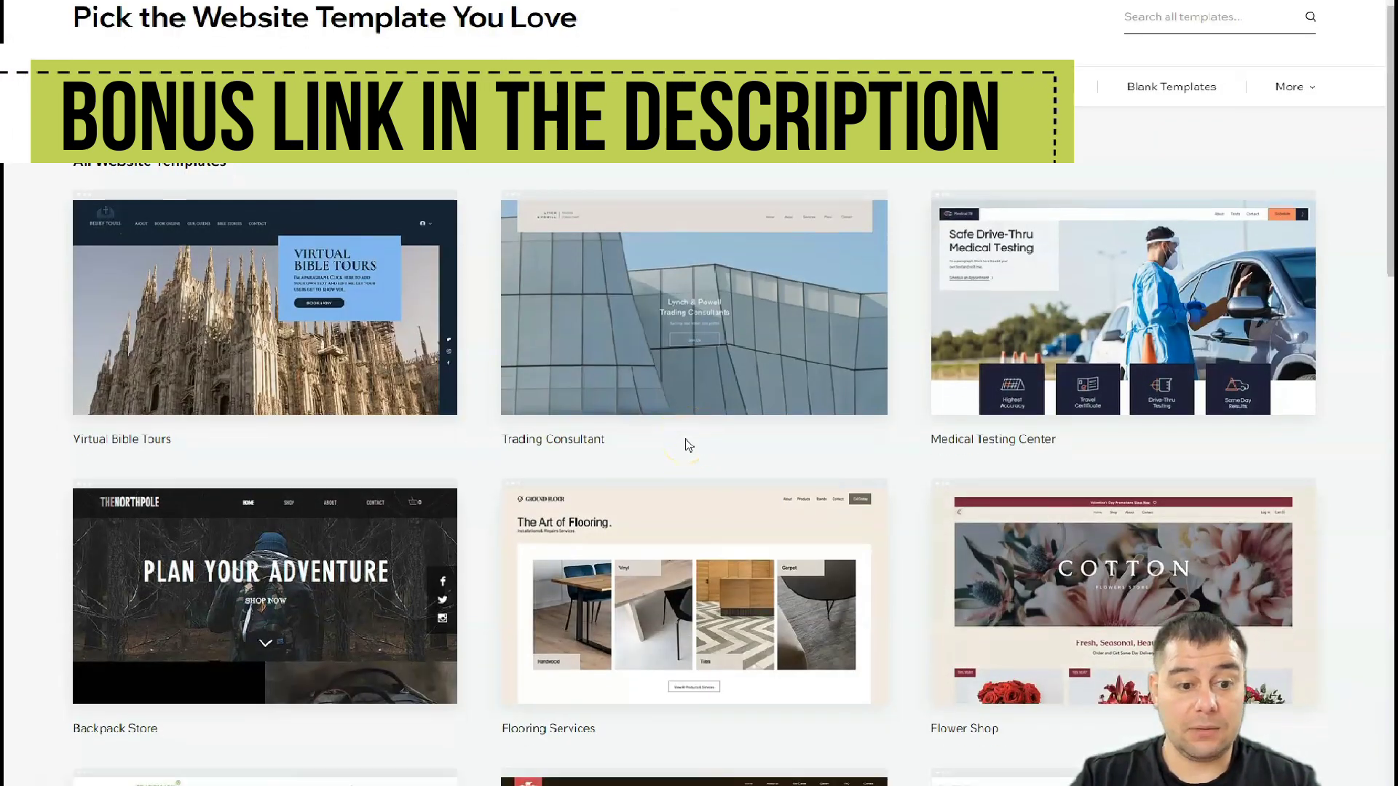
pyautogui.scroll(-5, 686, 442)
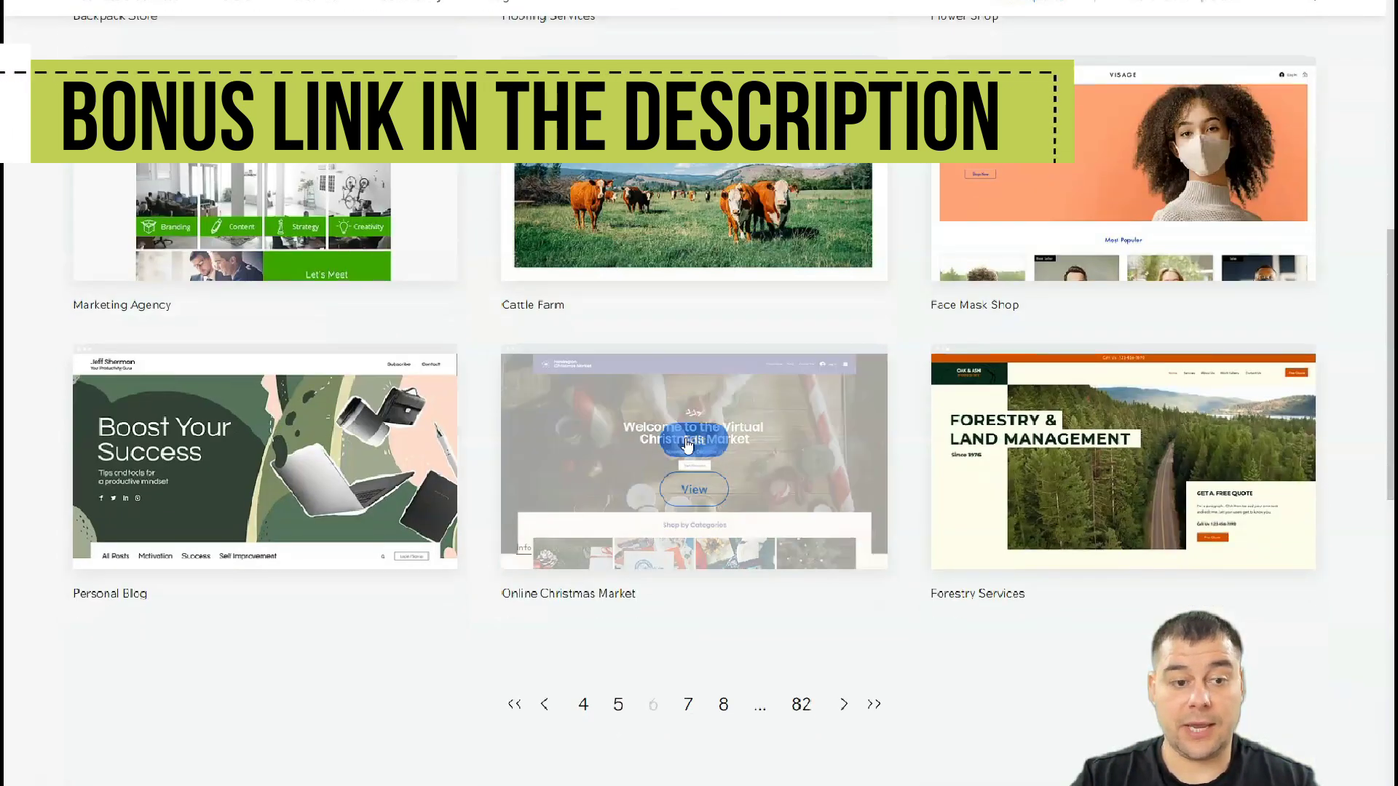
pyautogui.click(690, 560)
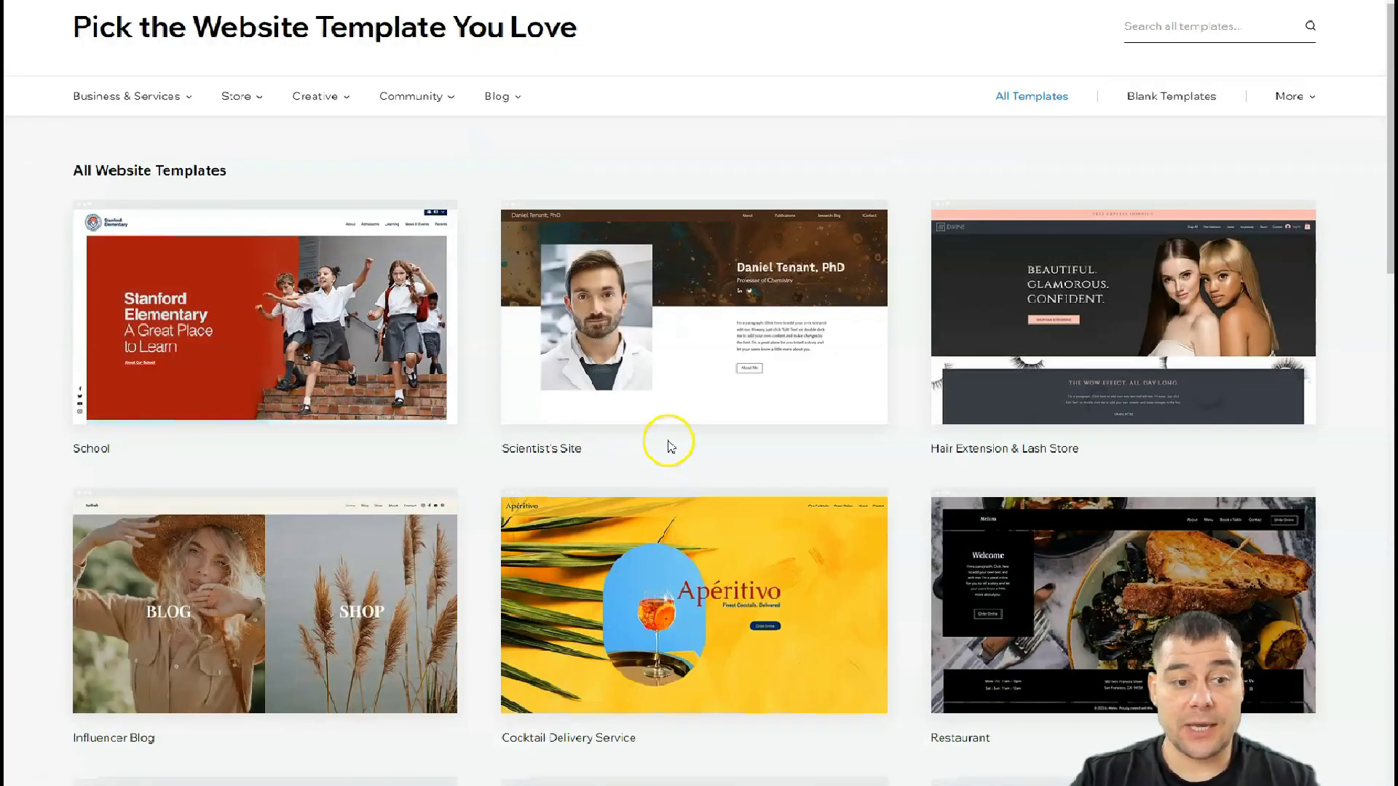
pyautogui.scroll(-6, 670, 446)
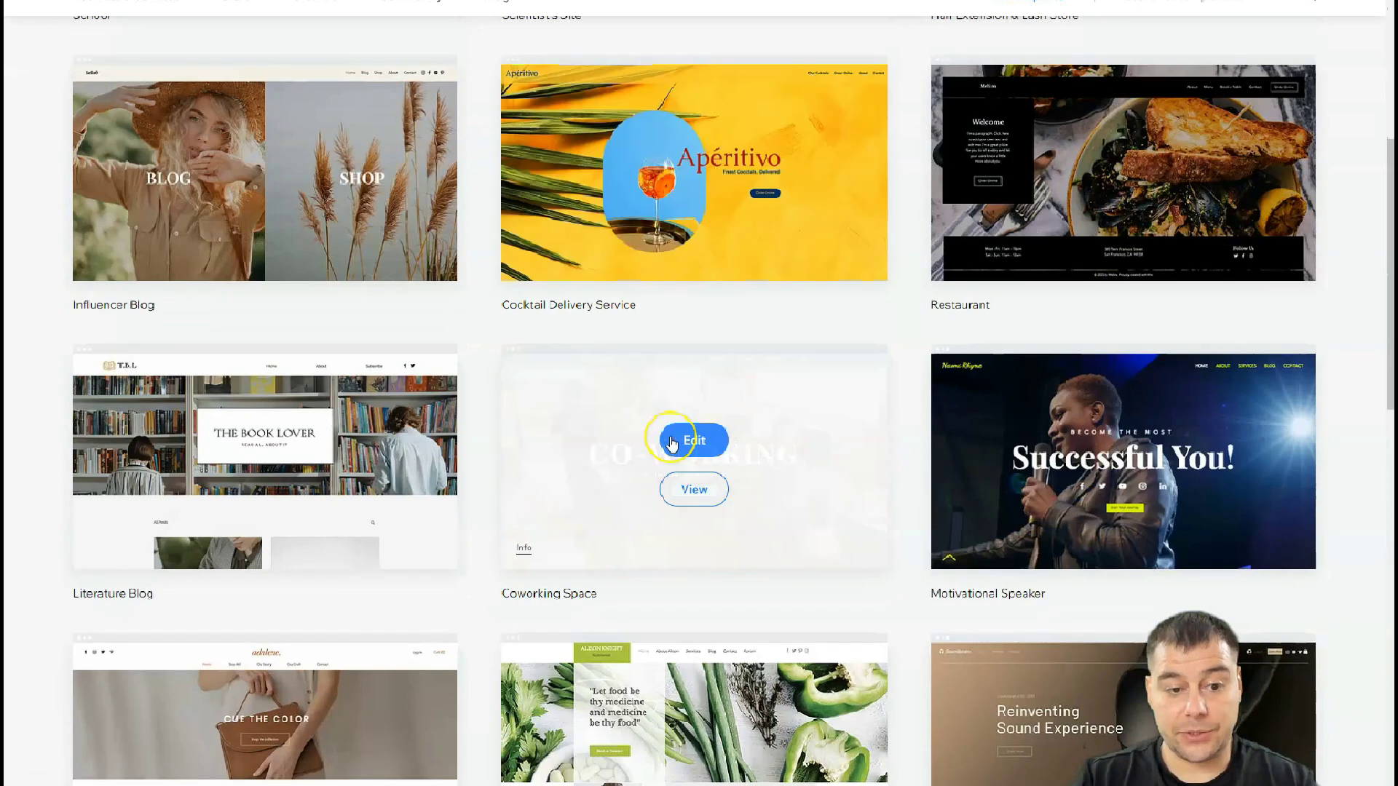
# Edit the headphones landing page template, loading its 'Reinventing Sound Experience' home page
pyautogui.scroll(-4, 672, 442)
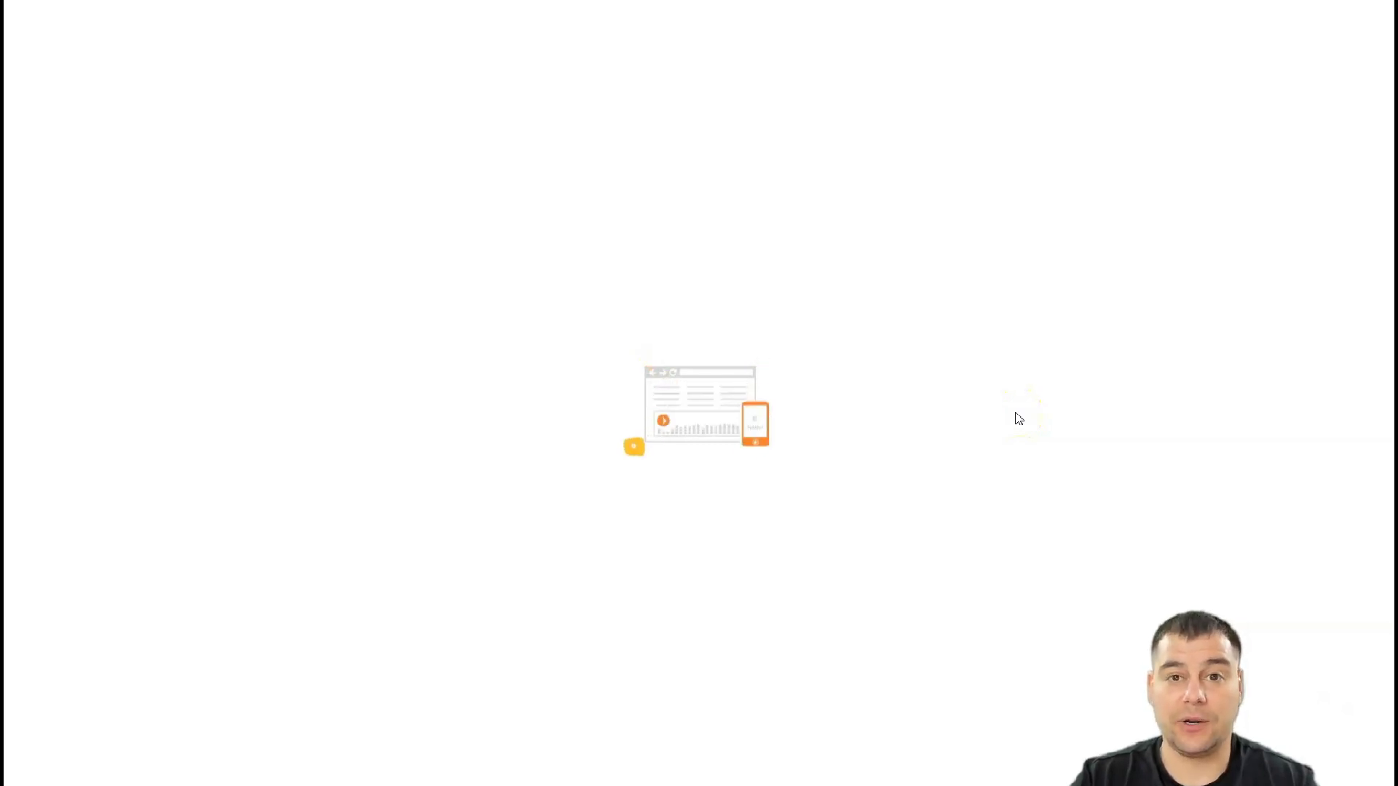
pyautogui.click(983, 396)
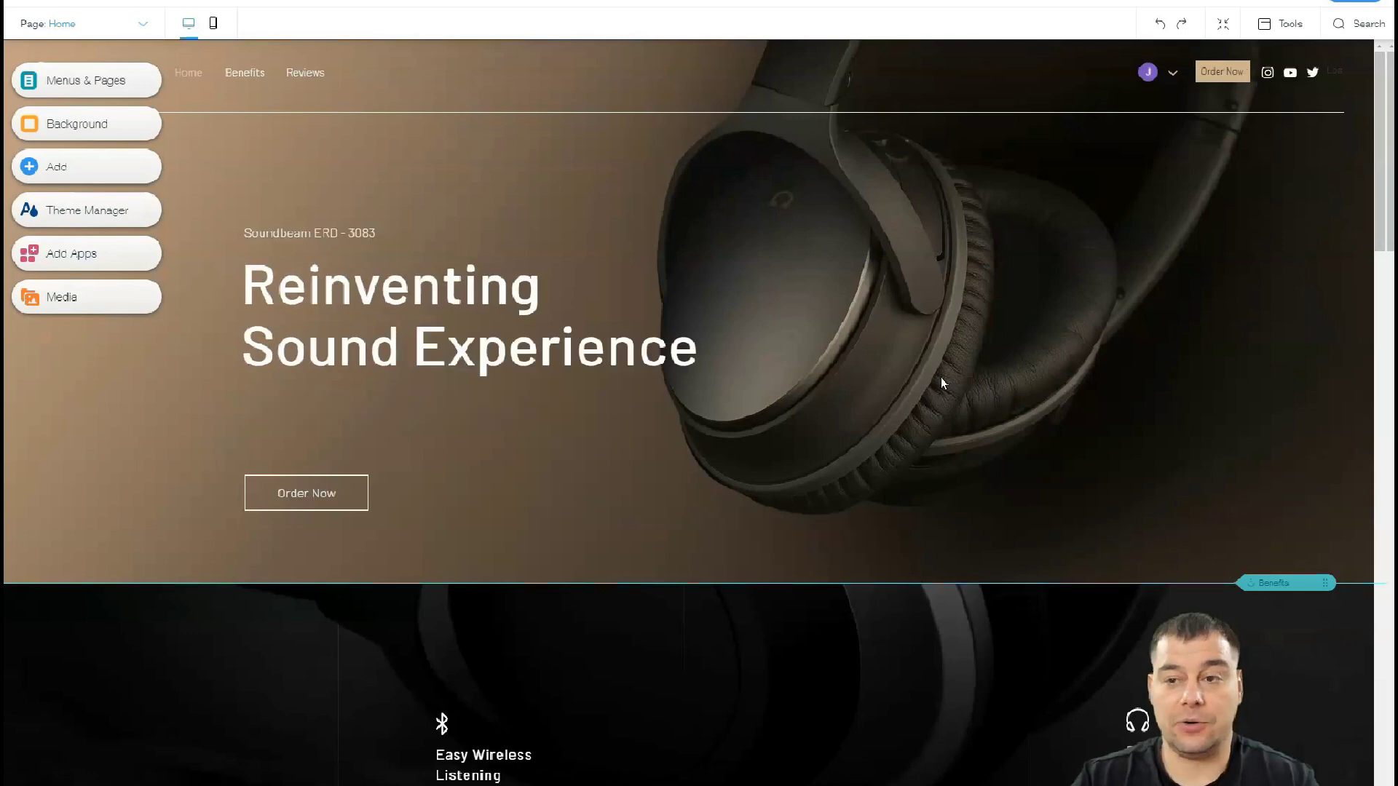
pyautogui.scroll(-7, 656, 426)
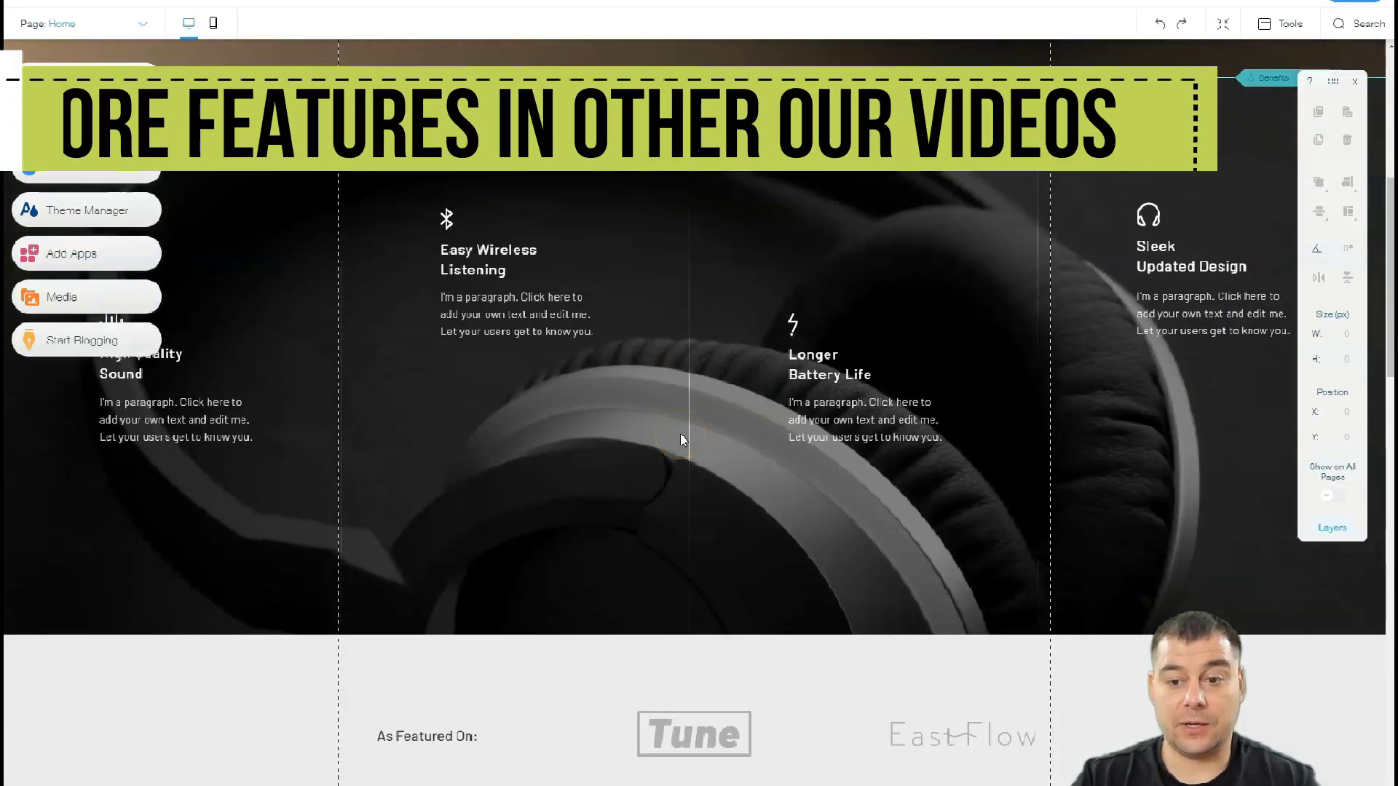
pyautogui.scroll(-4, 680, 435)
pyautogui.scroll(11, 671, 446)
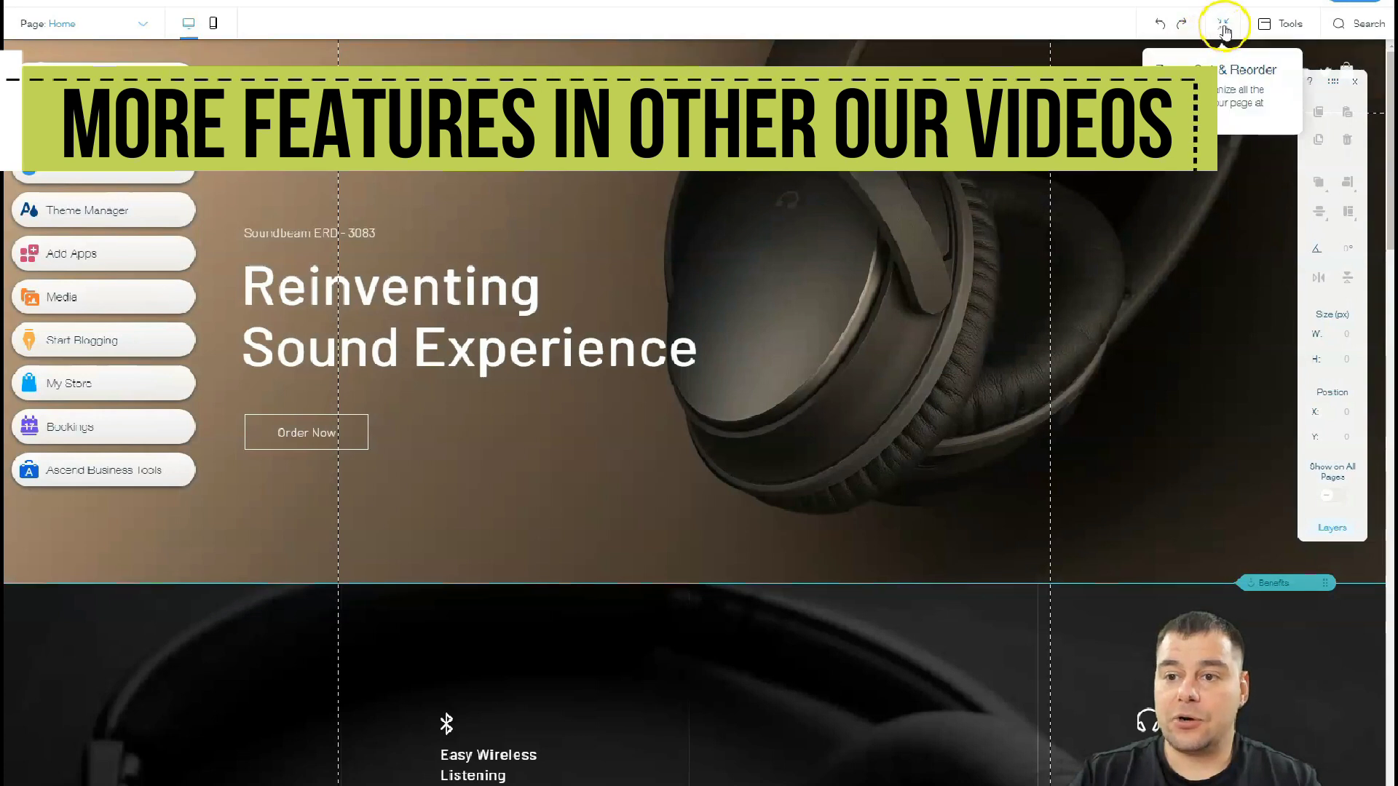
# In Zoom Out & Reorder view, move the As Featured On strip down, then delete it
pyautogui.click(1223, 27)
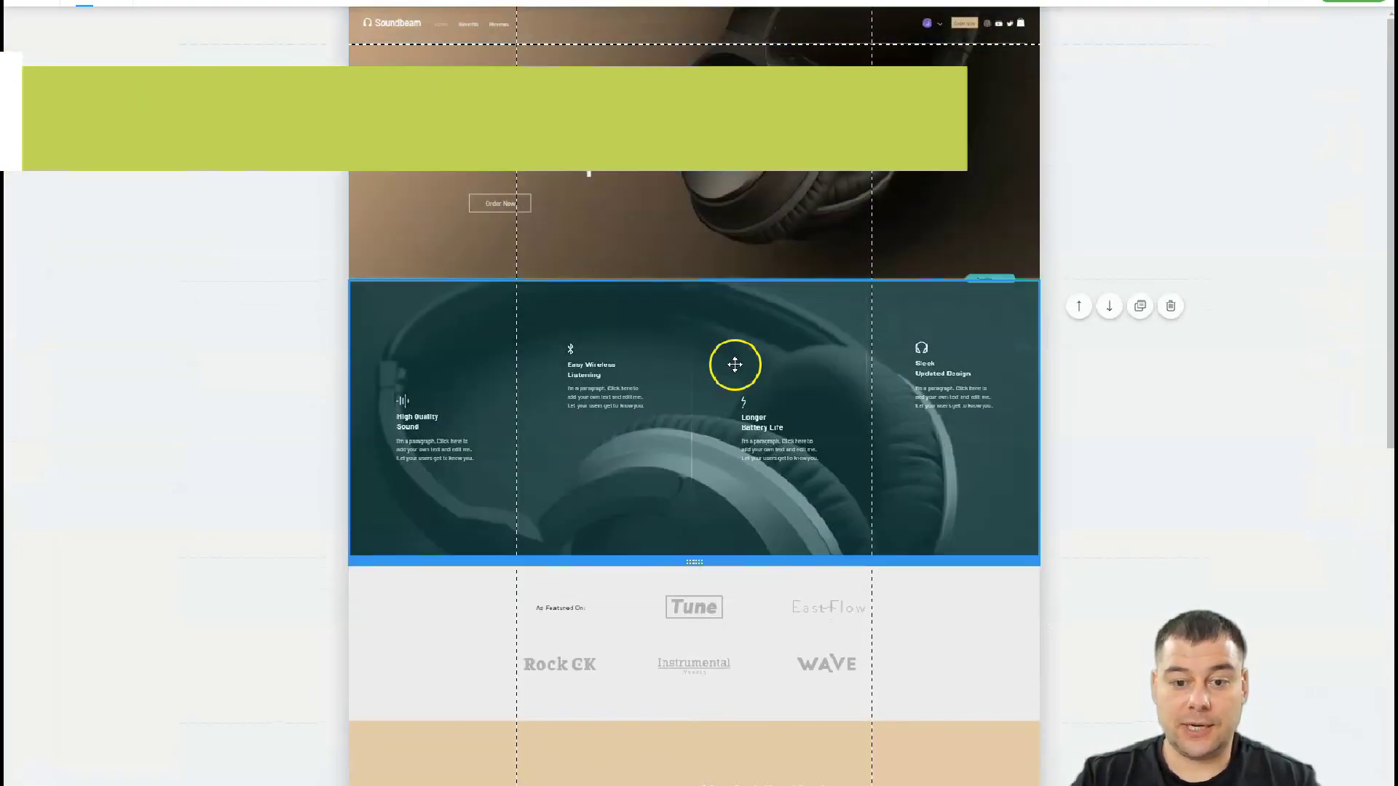
pyautogui.scroll(-4, 748, 617)
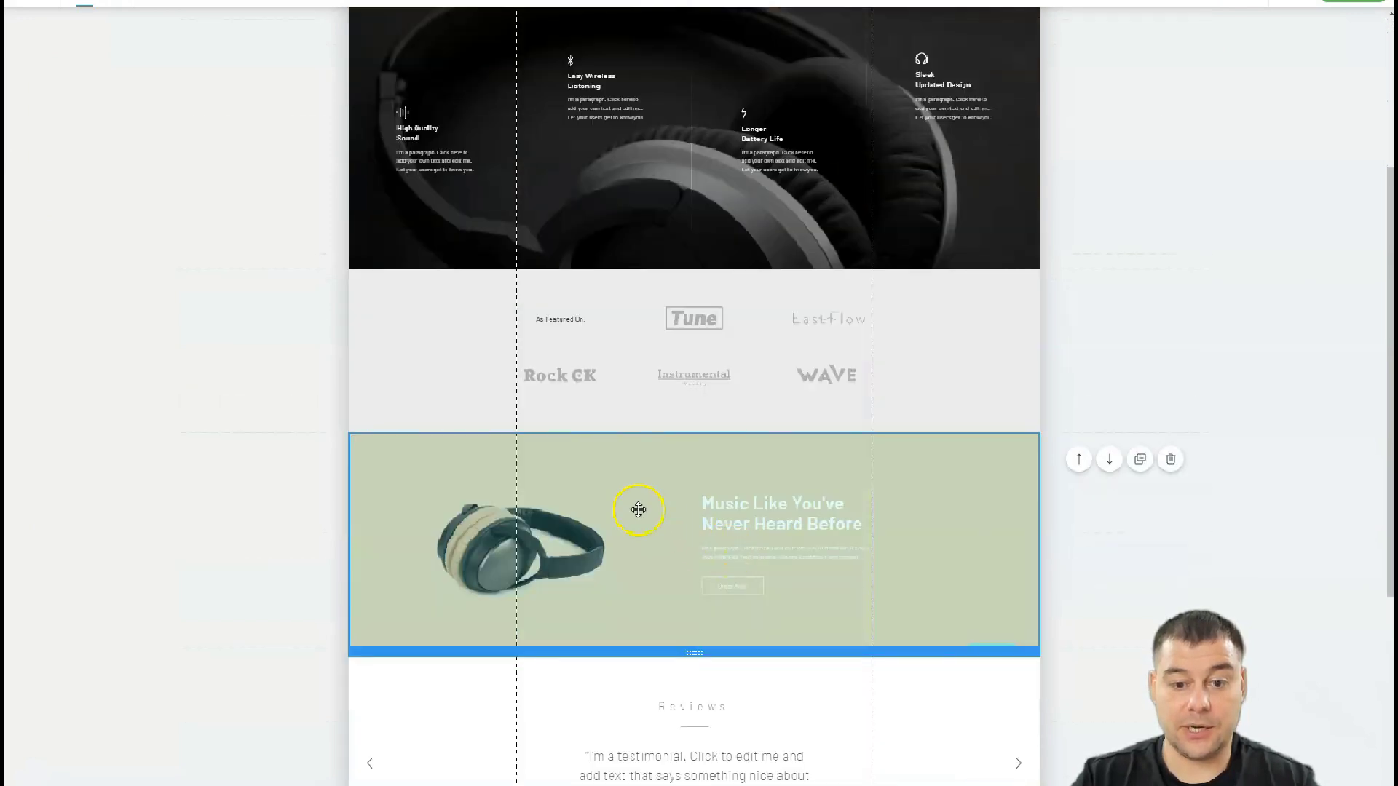
pyautogui.scroll(-4, 663, 515)
pyautogui.scroll(-2, 763, 471)
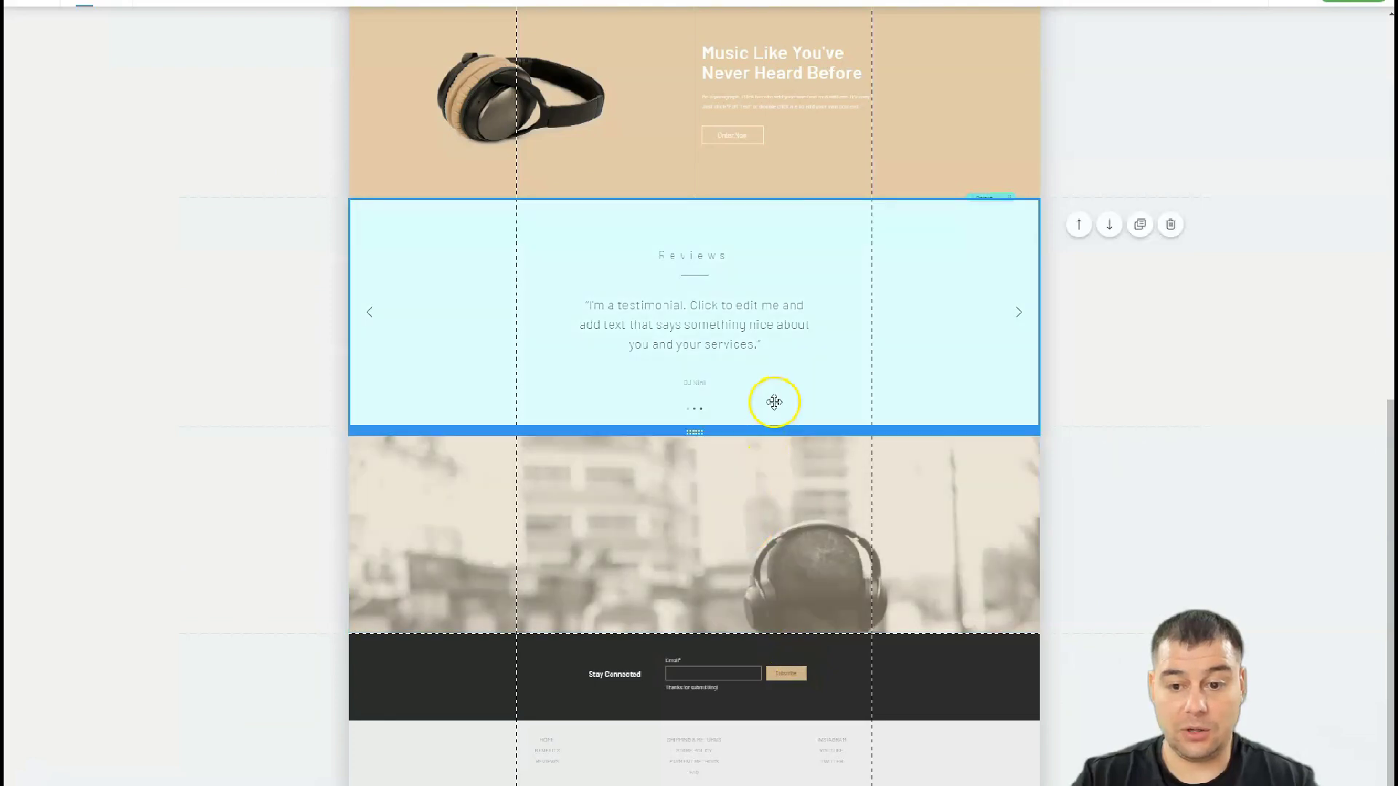
pyautogui.scroll(6, 758, 250)
pyautogui.scroll(4, 775, 299)
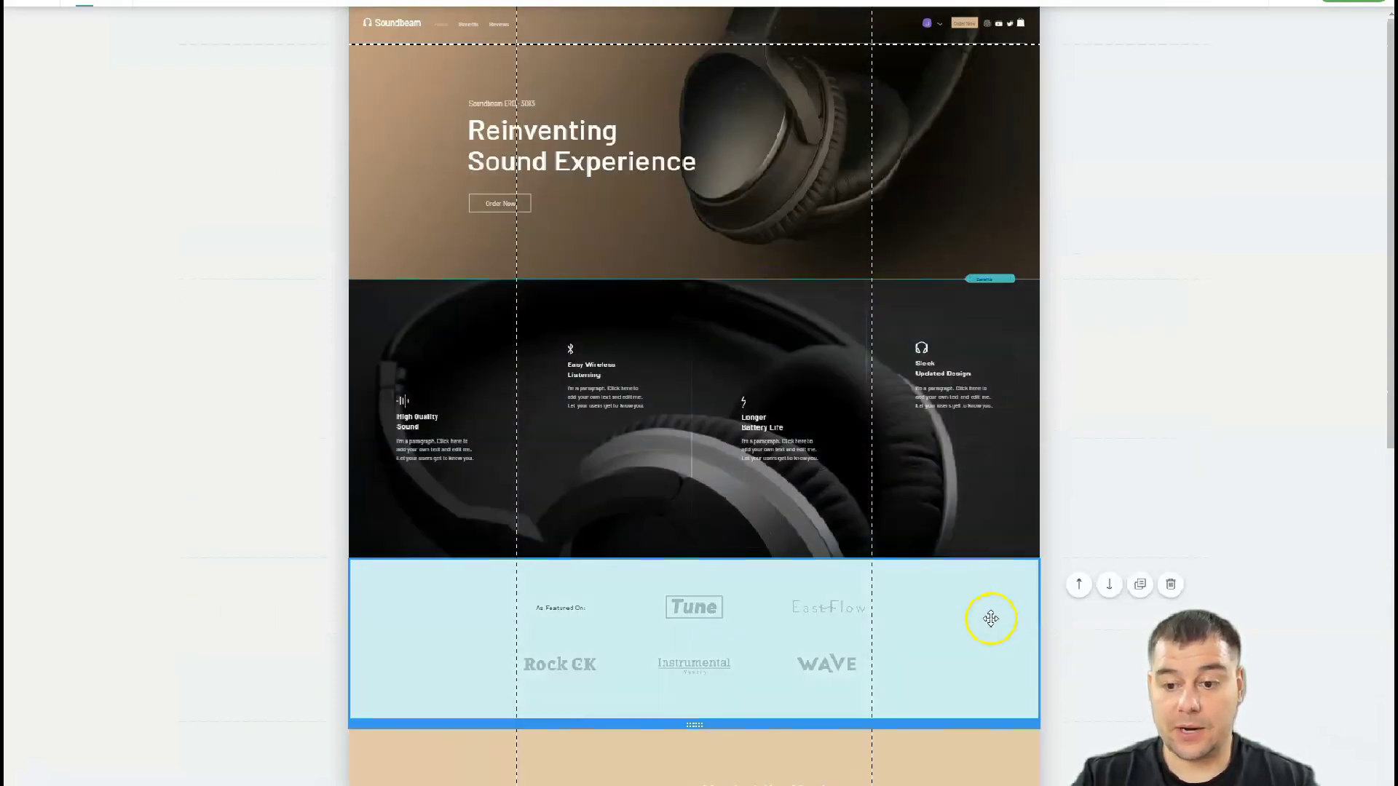
pyautogui.click(1110, 585)
pyautogui.scroll(-5, 947, 510)
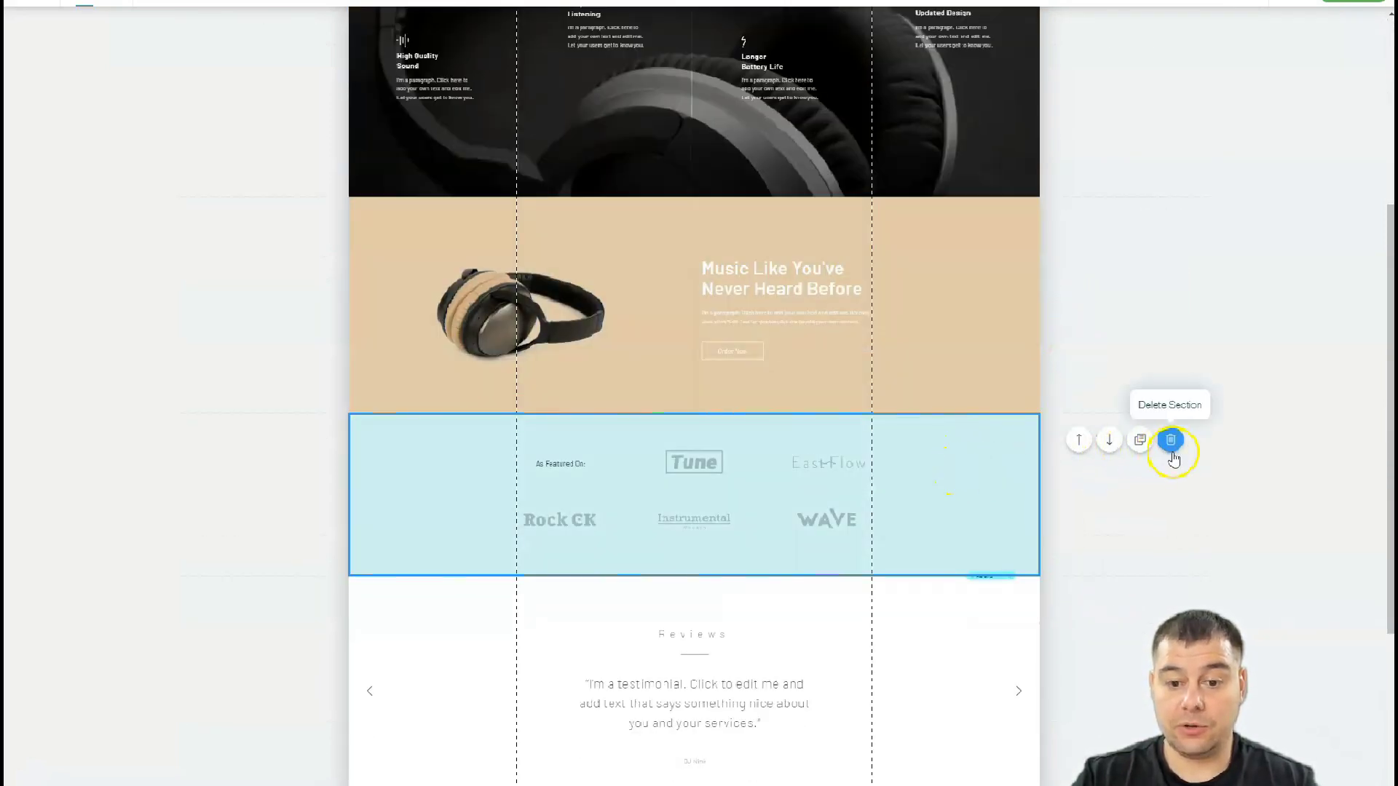
pyautogui.click(1170, 442)
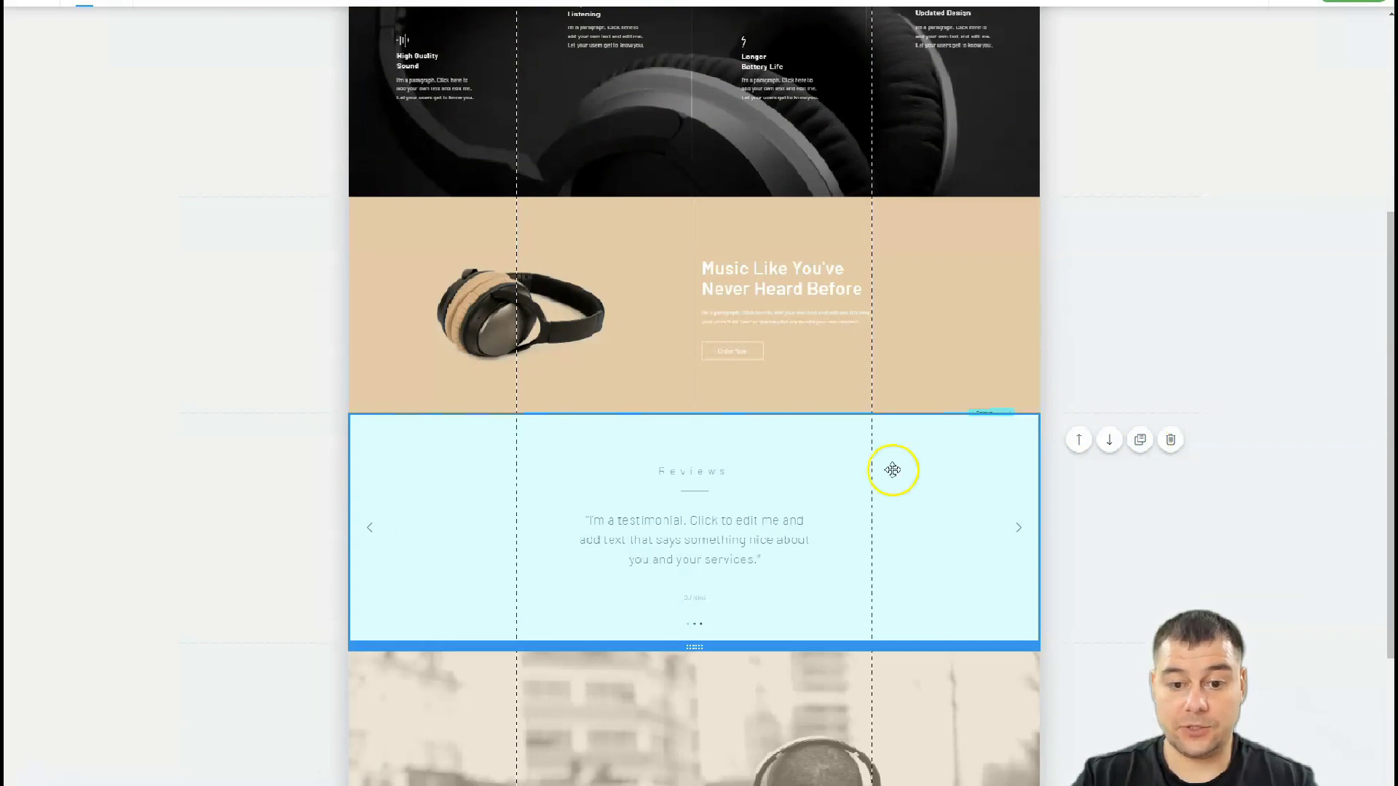
pyautogui.scroll(-4, 837, 490)
pyautogui.scroll(8, 830, 477)
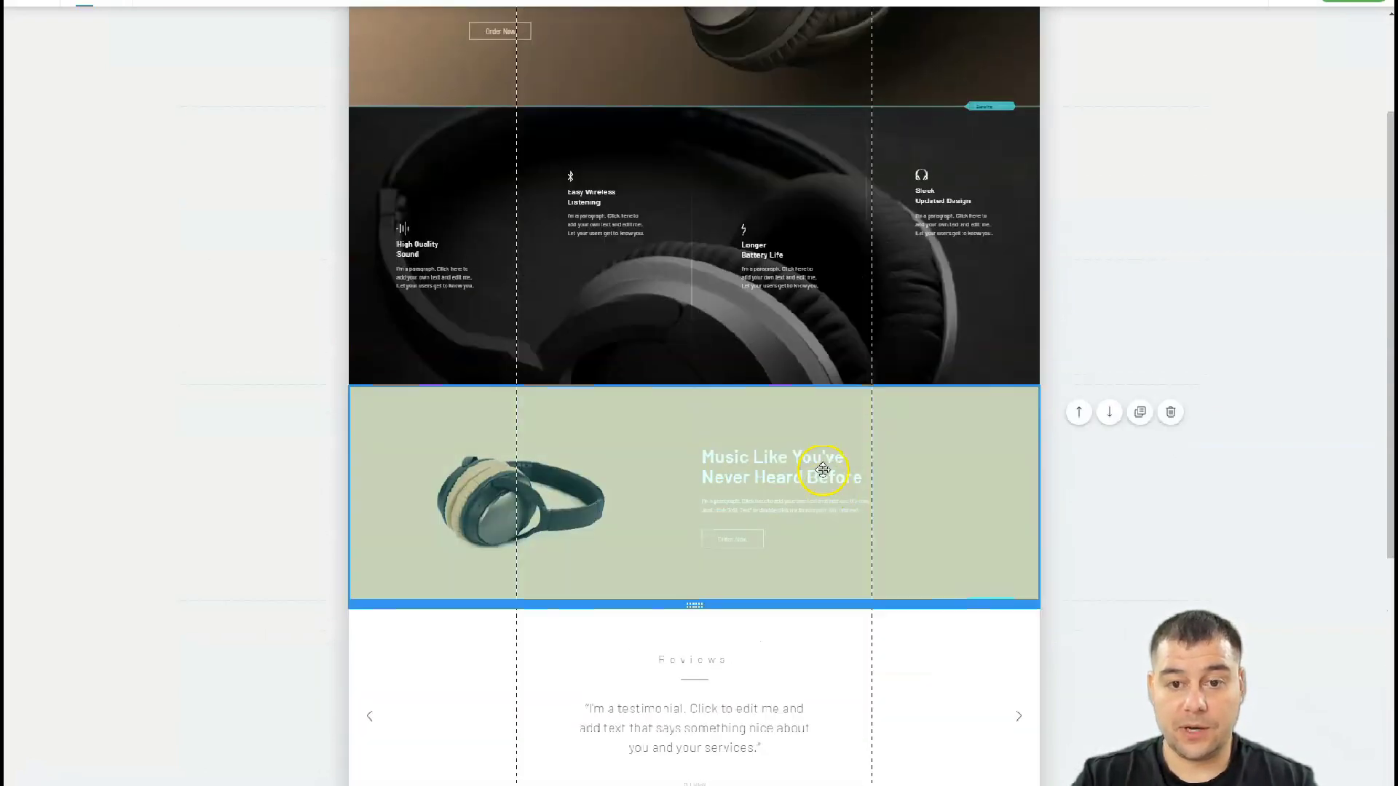
# Inspect the mobile layout from header strip to headphones image, then return to Desktop view
pyautogui.click(1345, 4)
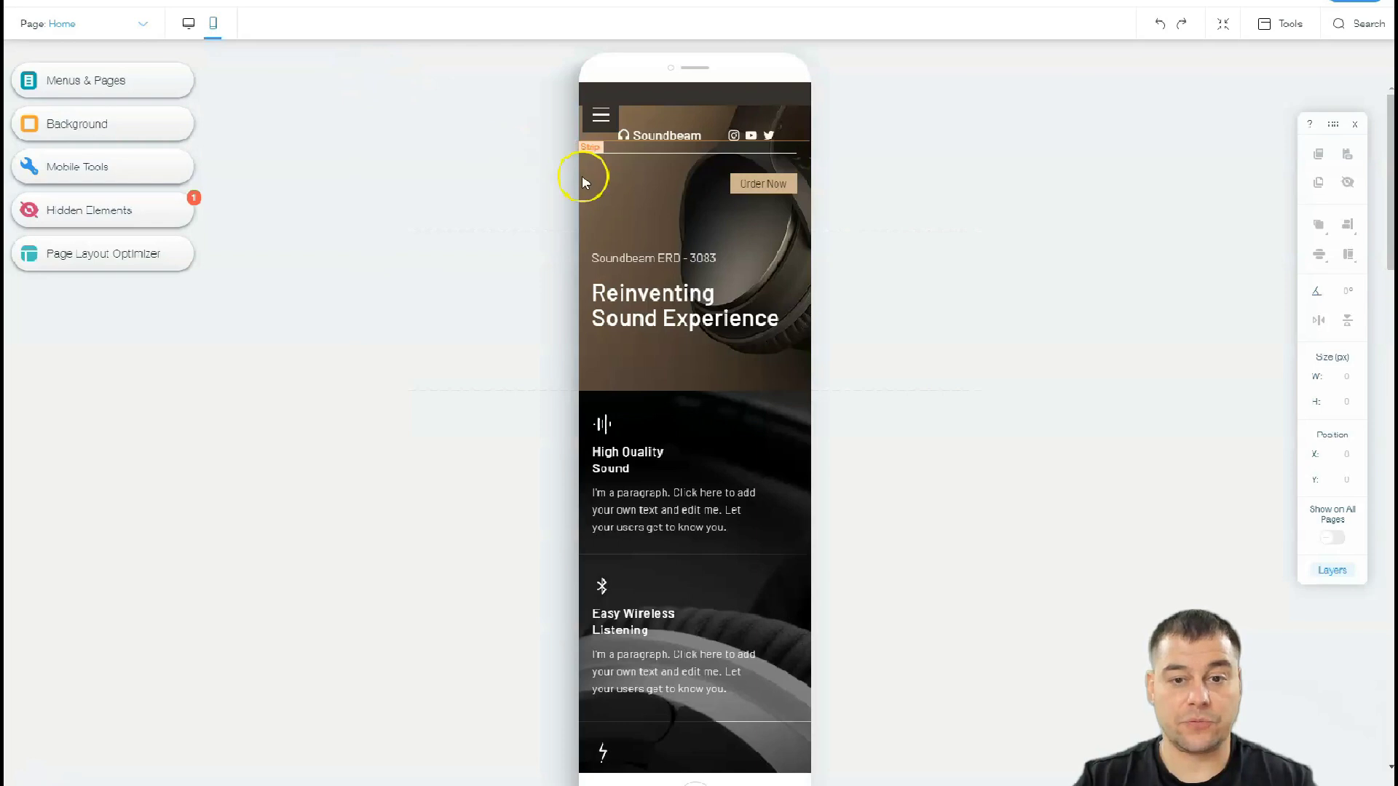
pyautogui.click(582, 180)
pyautogui.scroll(-2, 717, 362)
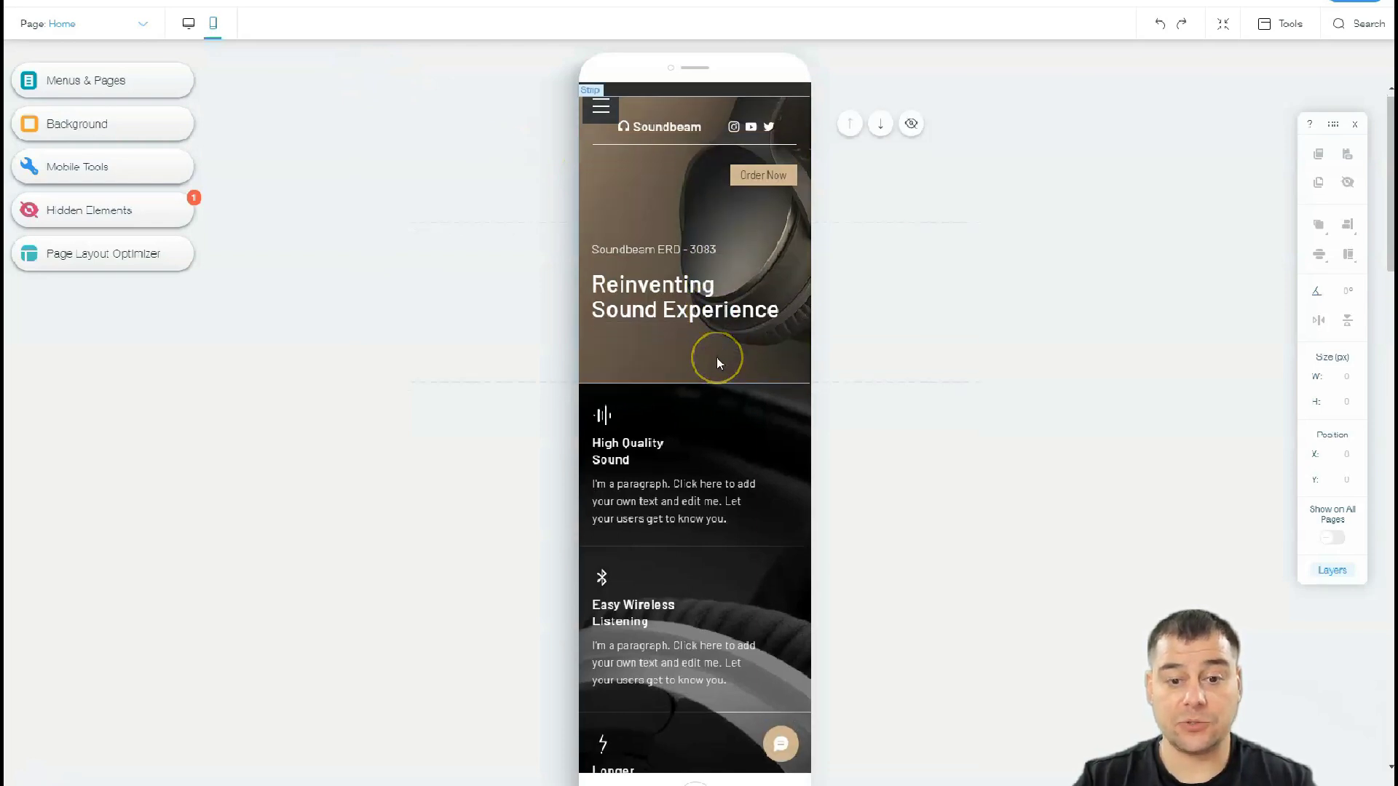
pyautogui.scroll(-3, 717, 361)
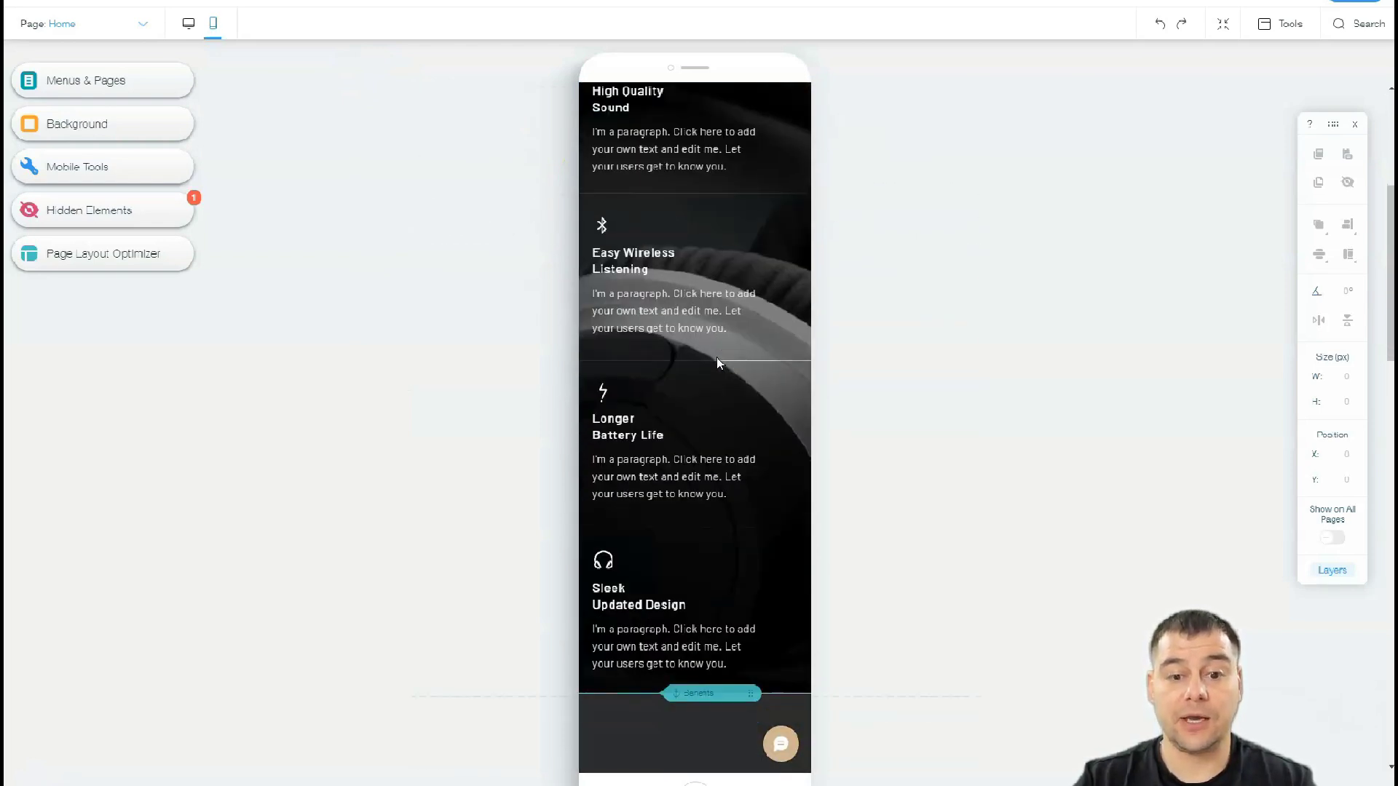
pyautogui.scroll(-3, 718, 362)
pyautogui.scroll(-5, 717, 362)
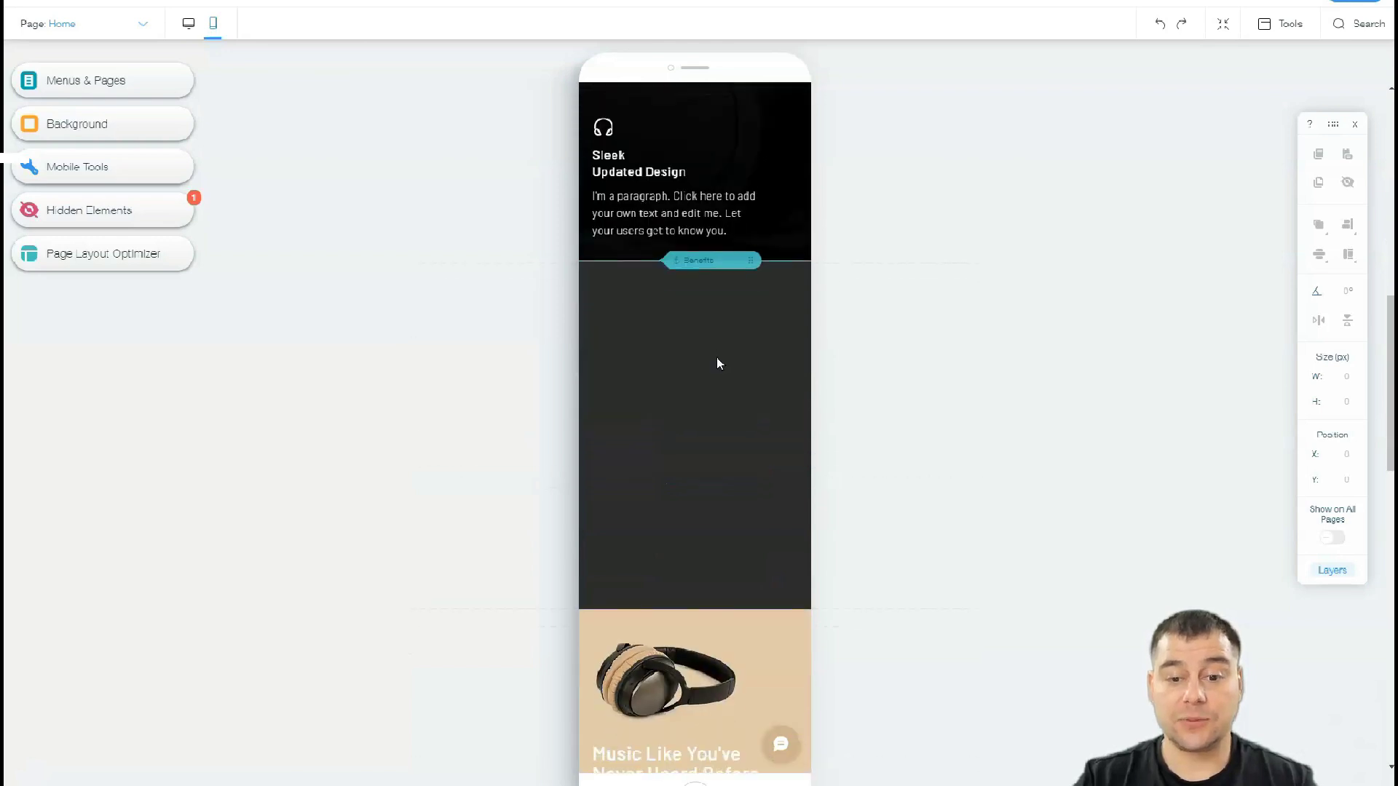
pyautogui.scroll(-6, 717, 362)
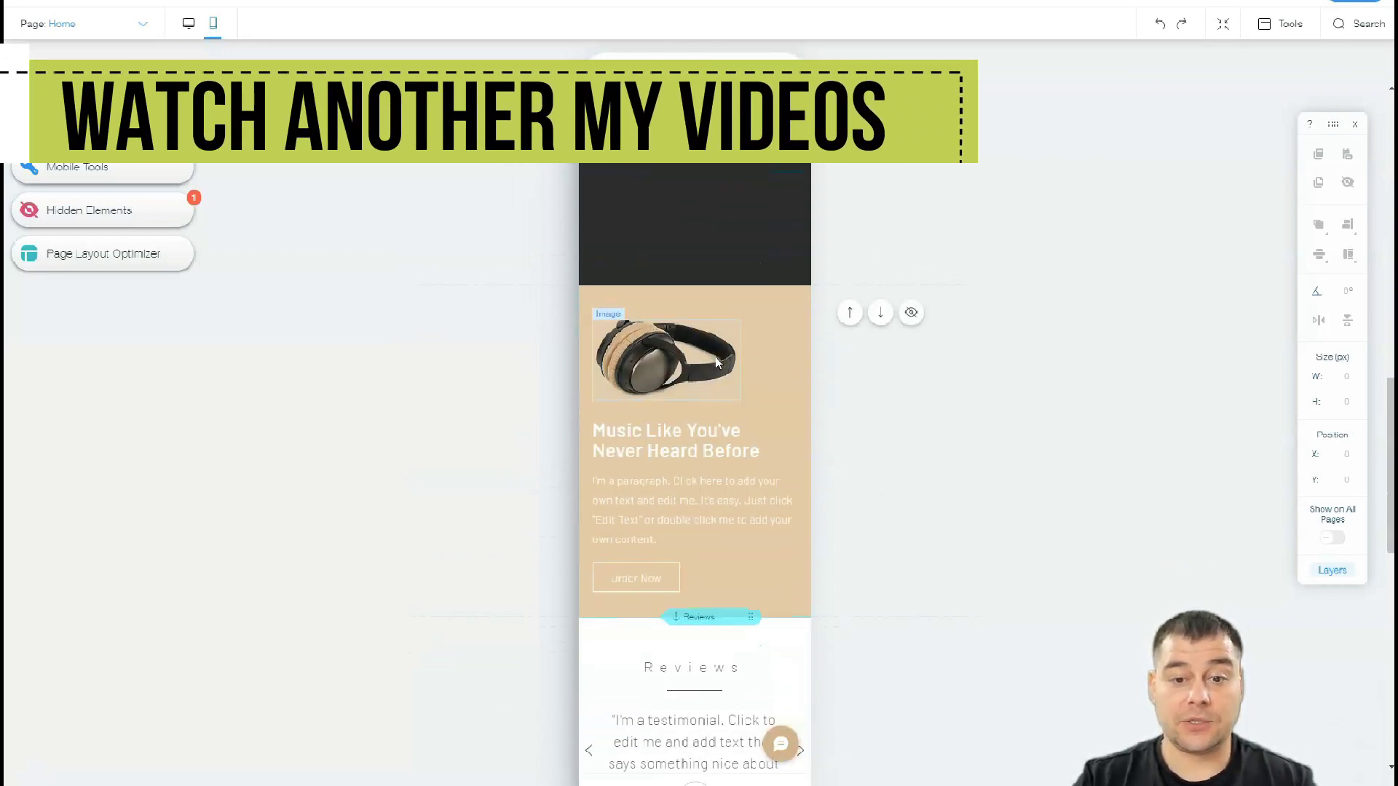
pyautogui.scroll(-8, 716, 354)
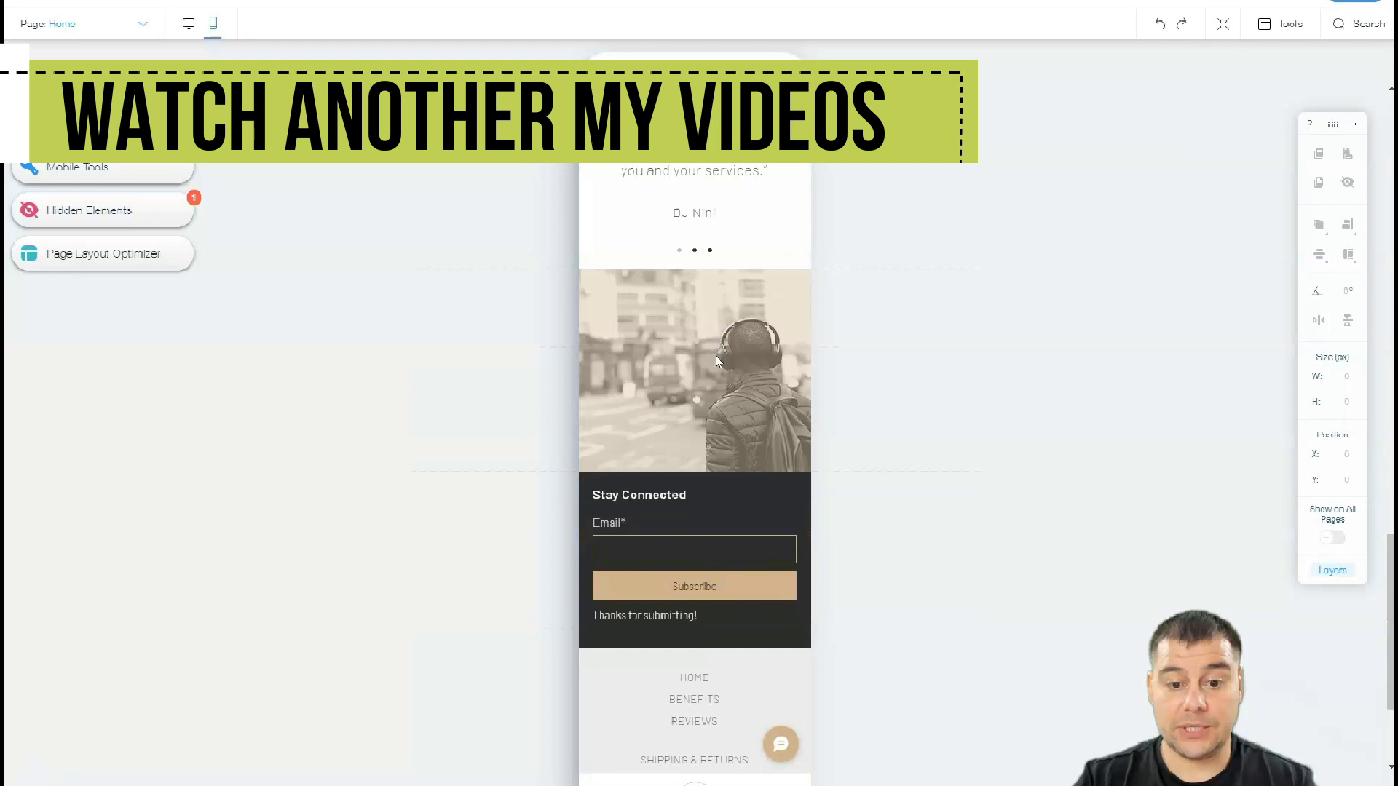
pyautogui.scroll(10, 717, 359)
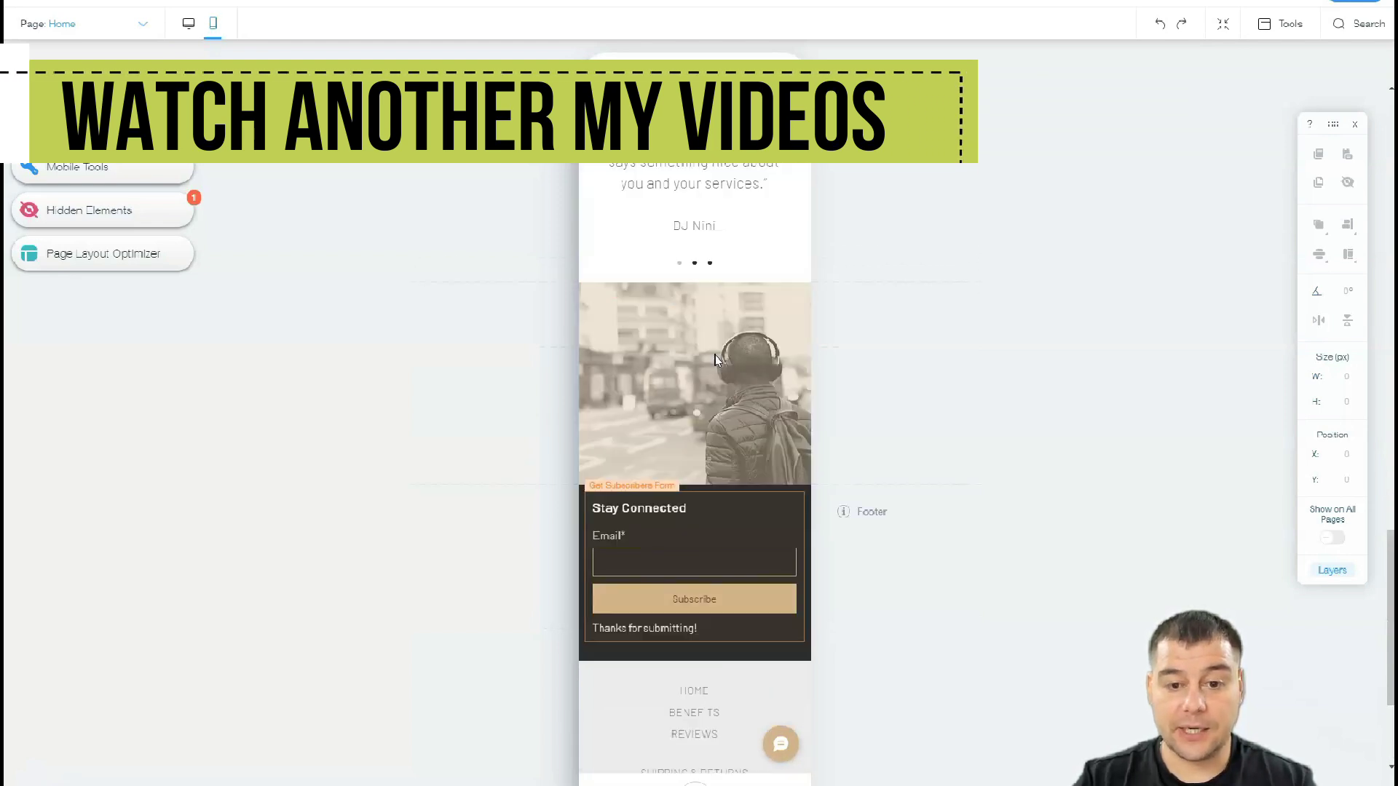
pyautogui.click(713, 346)
pyautogui.scroll(10, 707, 335)
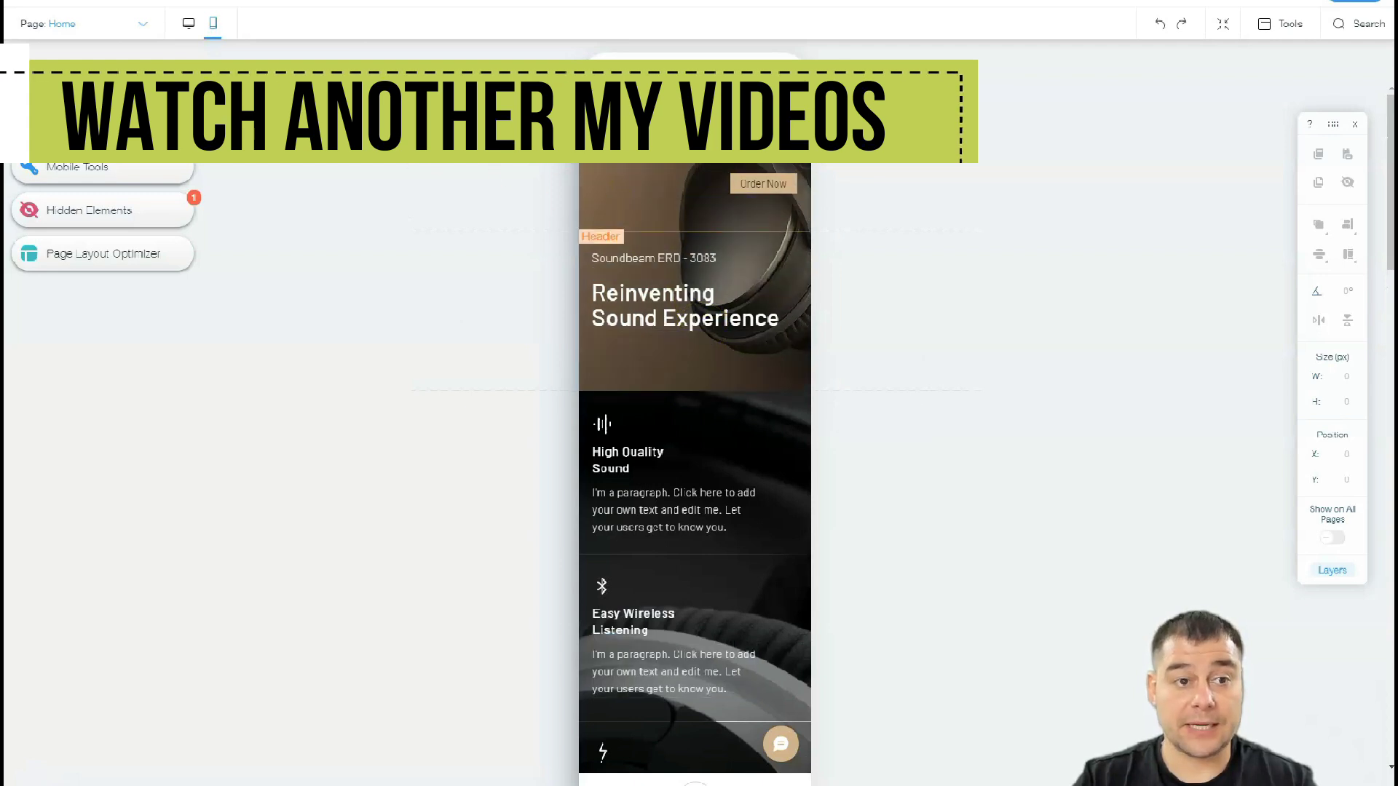
pyautogui.click(189, 27)
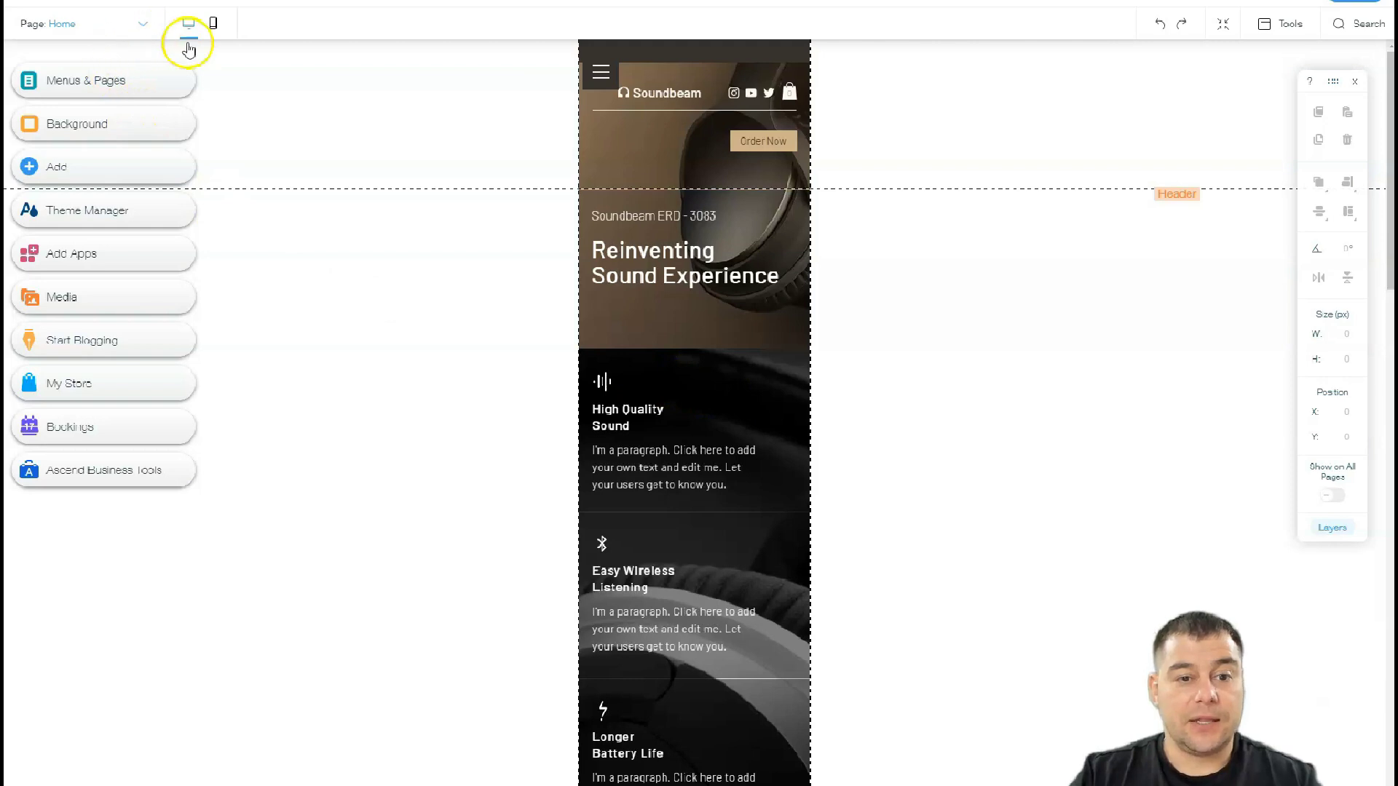
# In Menus & Pages, open Settings from the Home page's '...' menu
pyautogui.click(189, 24)
pyautogui.scroll(-20, 754, 334)
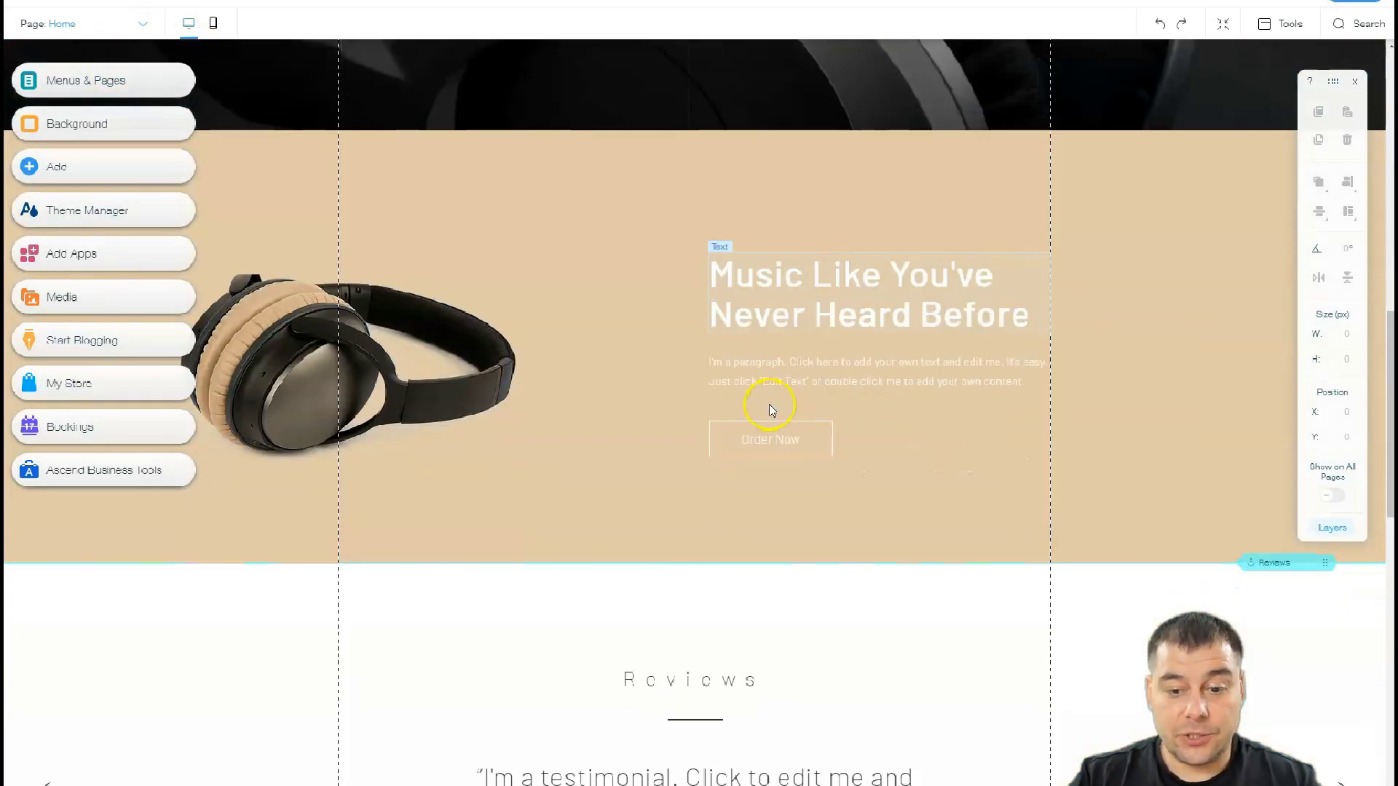
pyautogui.scroll(-10, 769, 408)
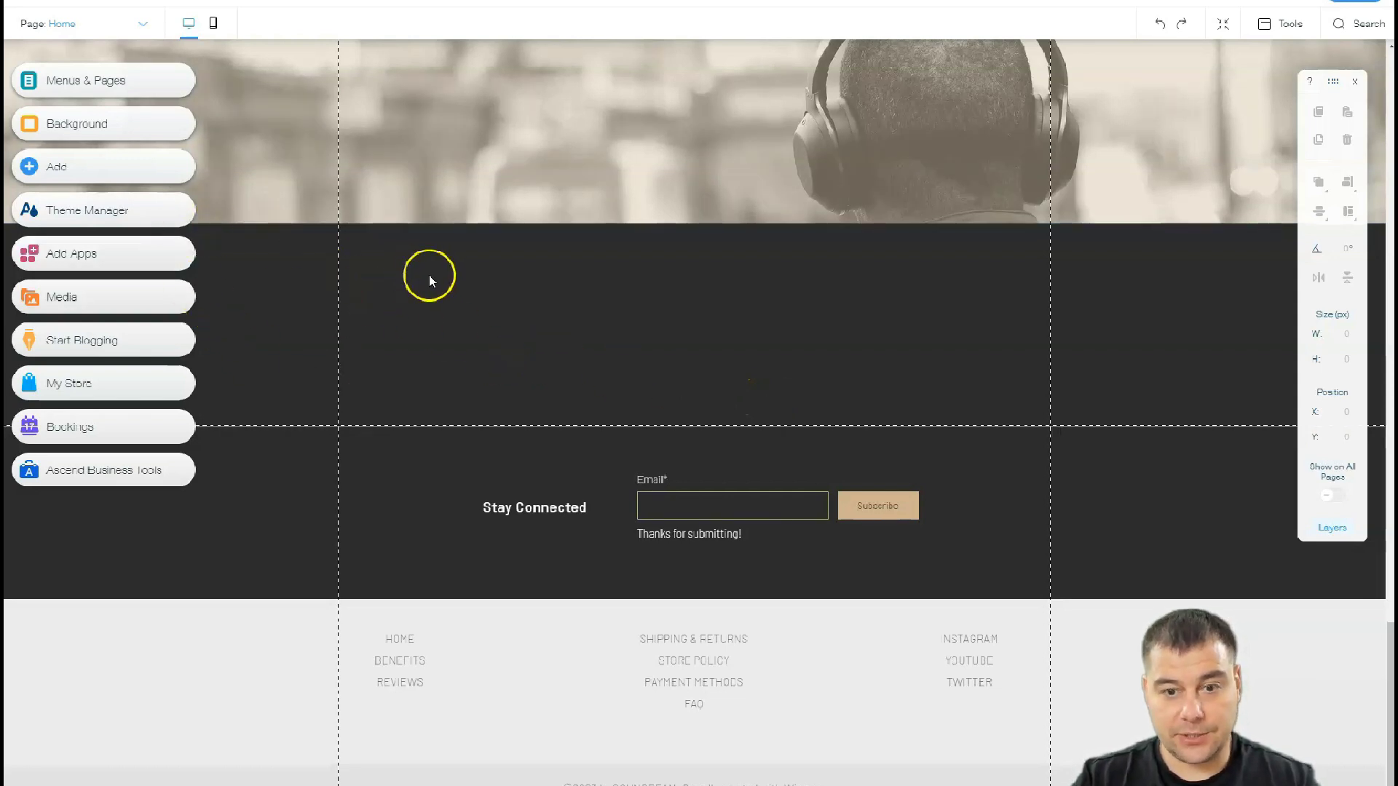
pyautogui.click(60, 84)
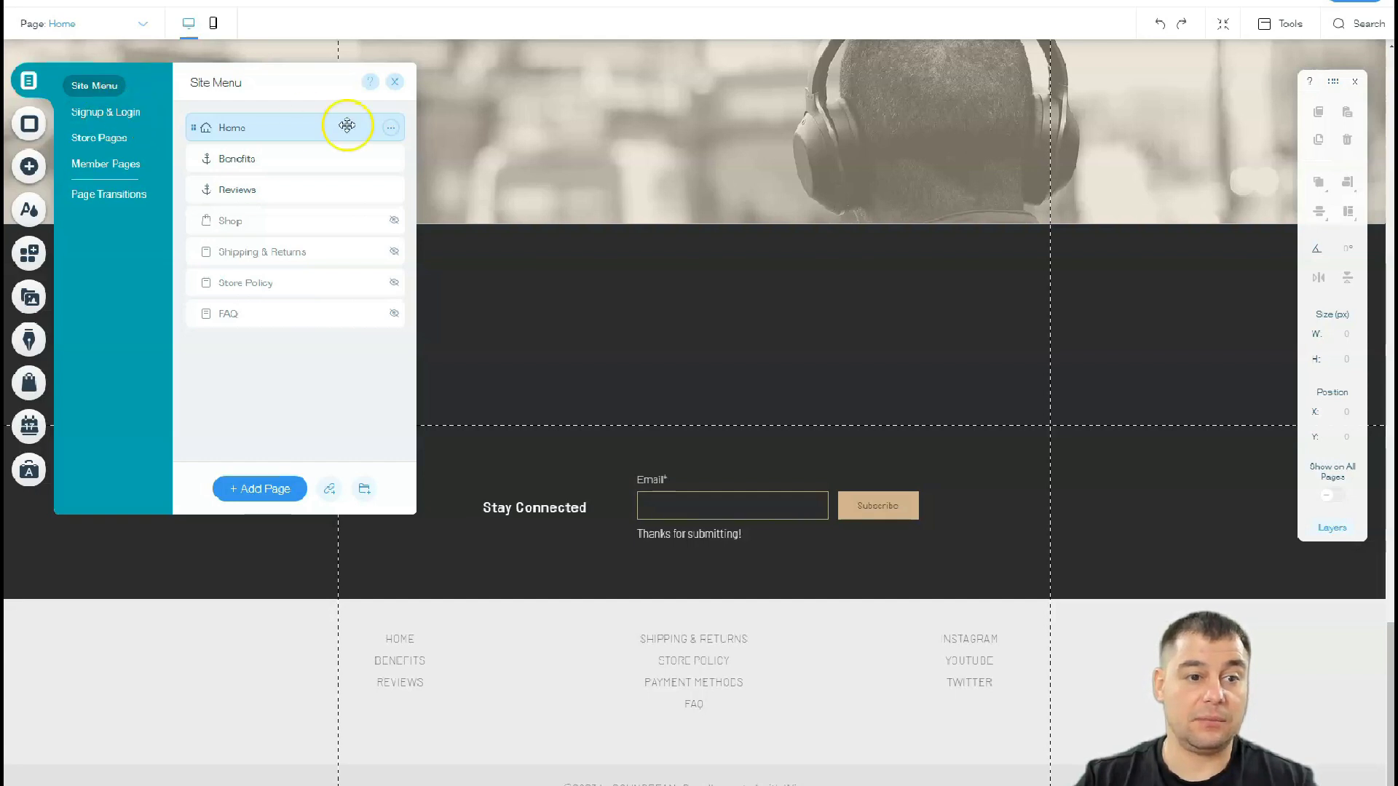
pyautogui.click(392, 130)
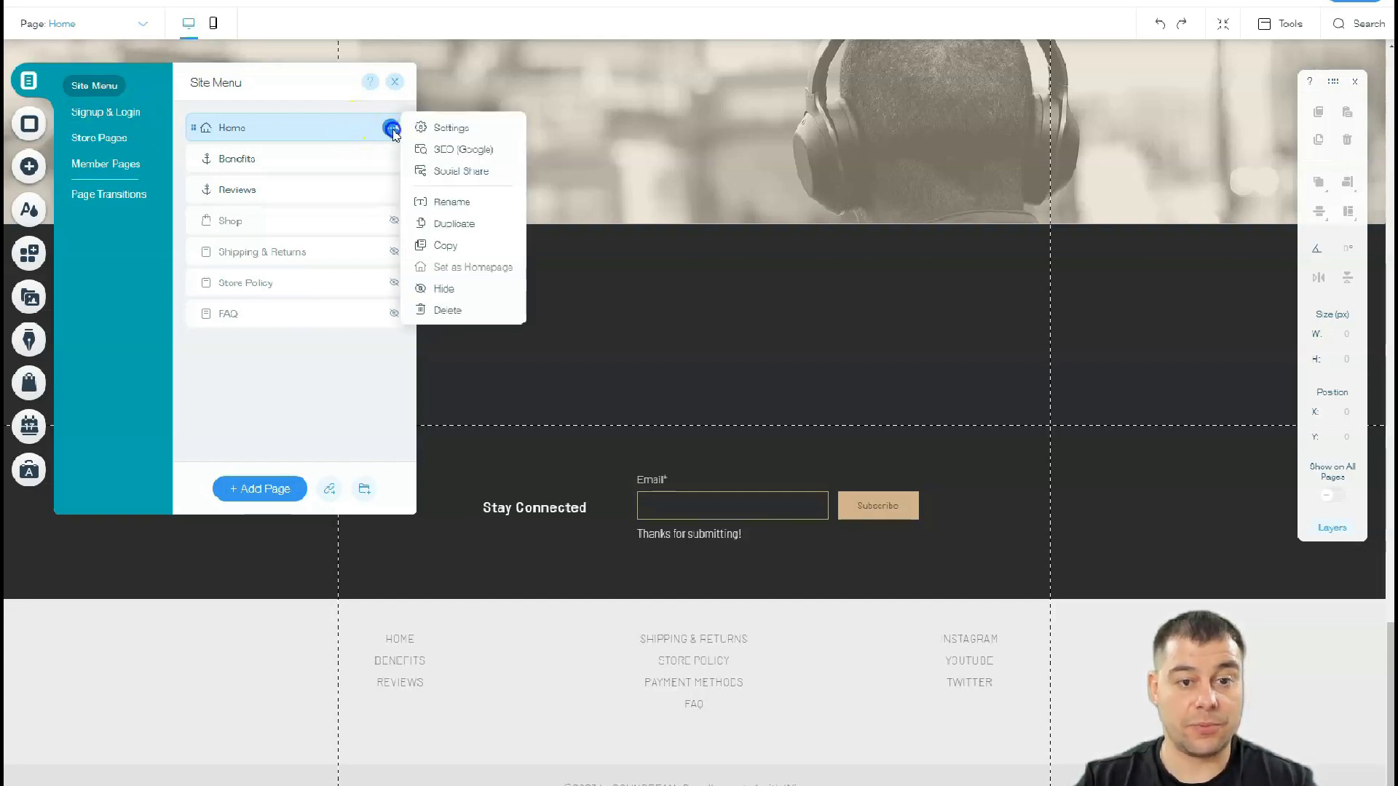
pyautogui.click(439, 127)
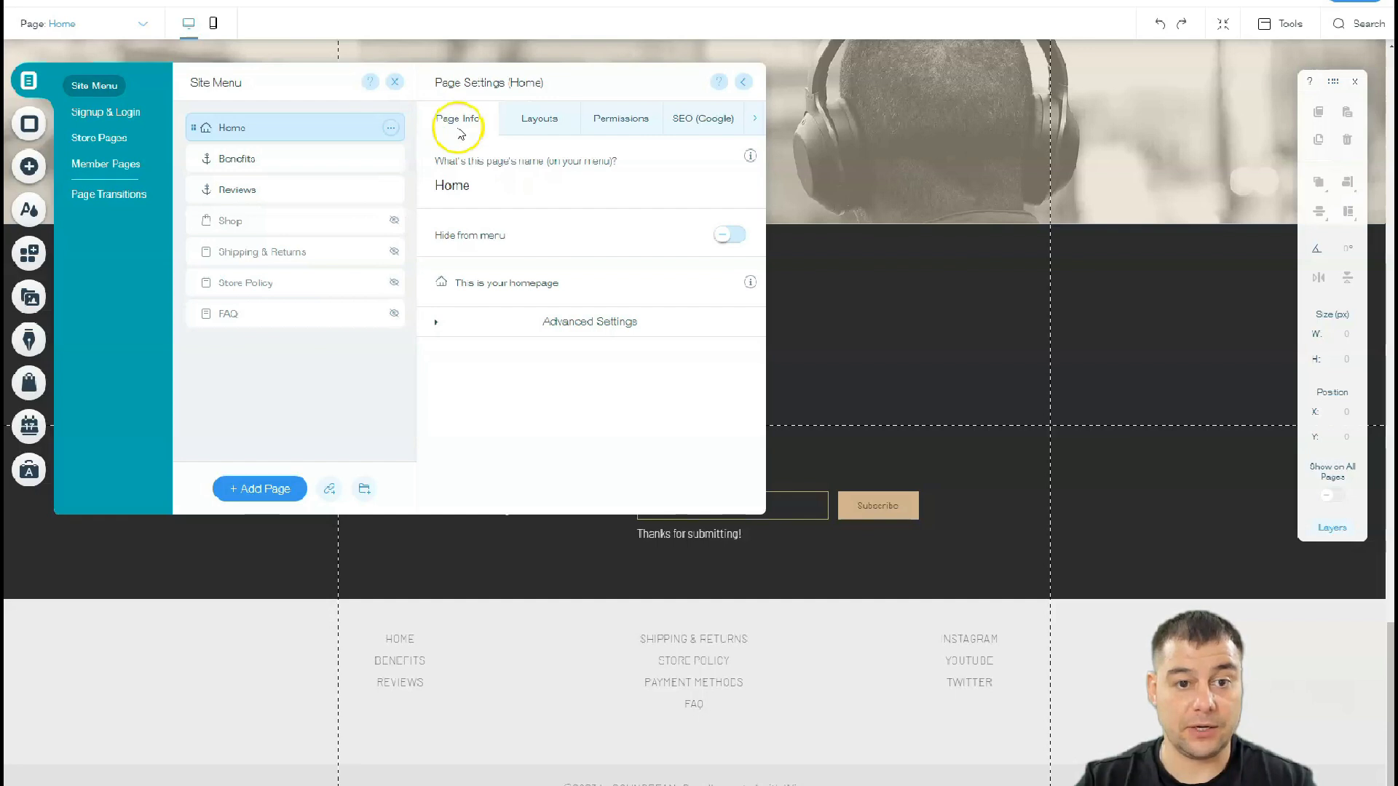
# Review the Home page's Layouts and Permissions, then the SEO (Google) fields with slug 'home'
pyautogui.click(526, 122)
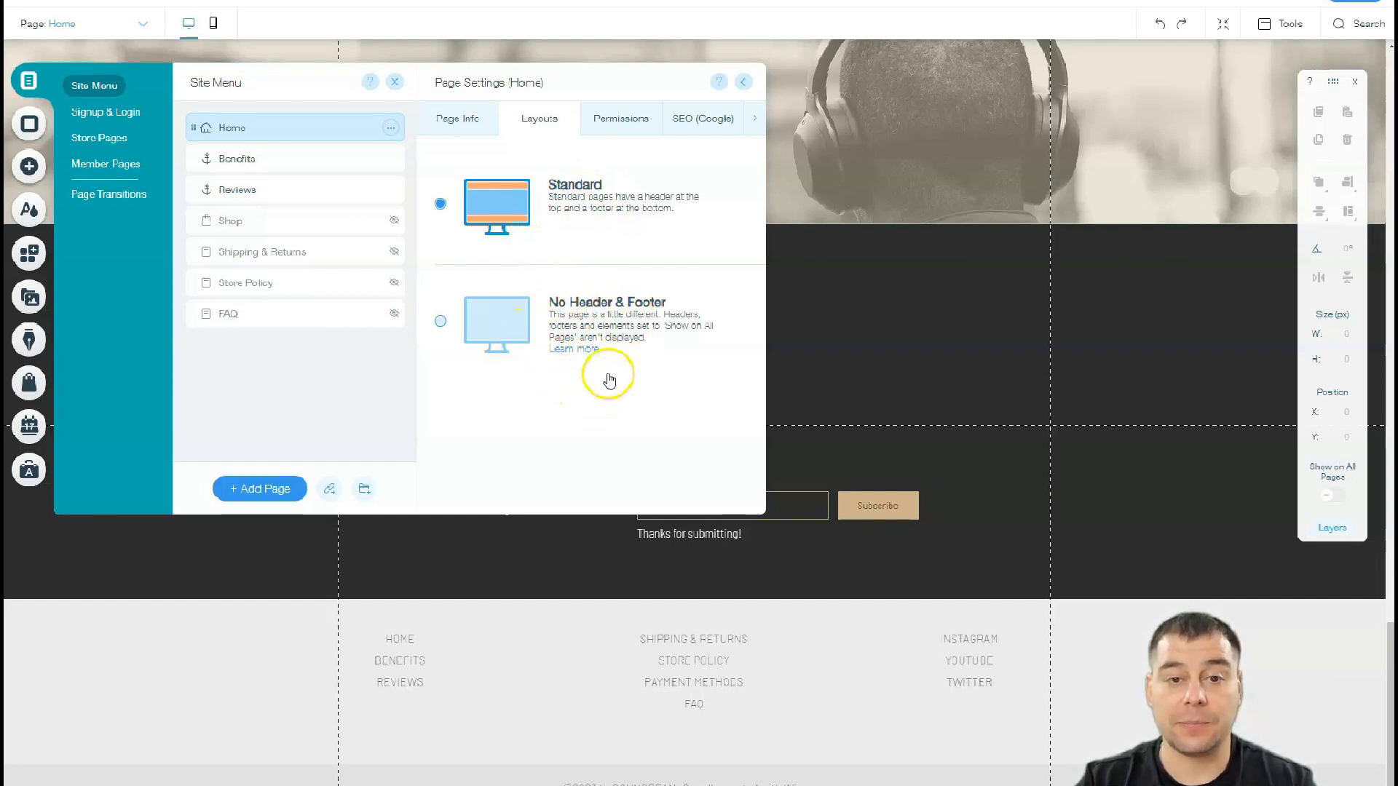
pyautogui.click(621, 121)
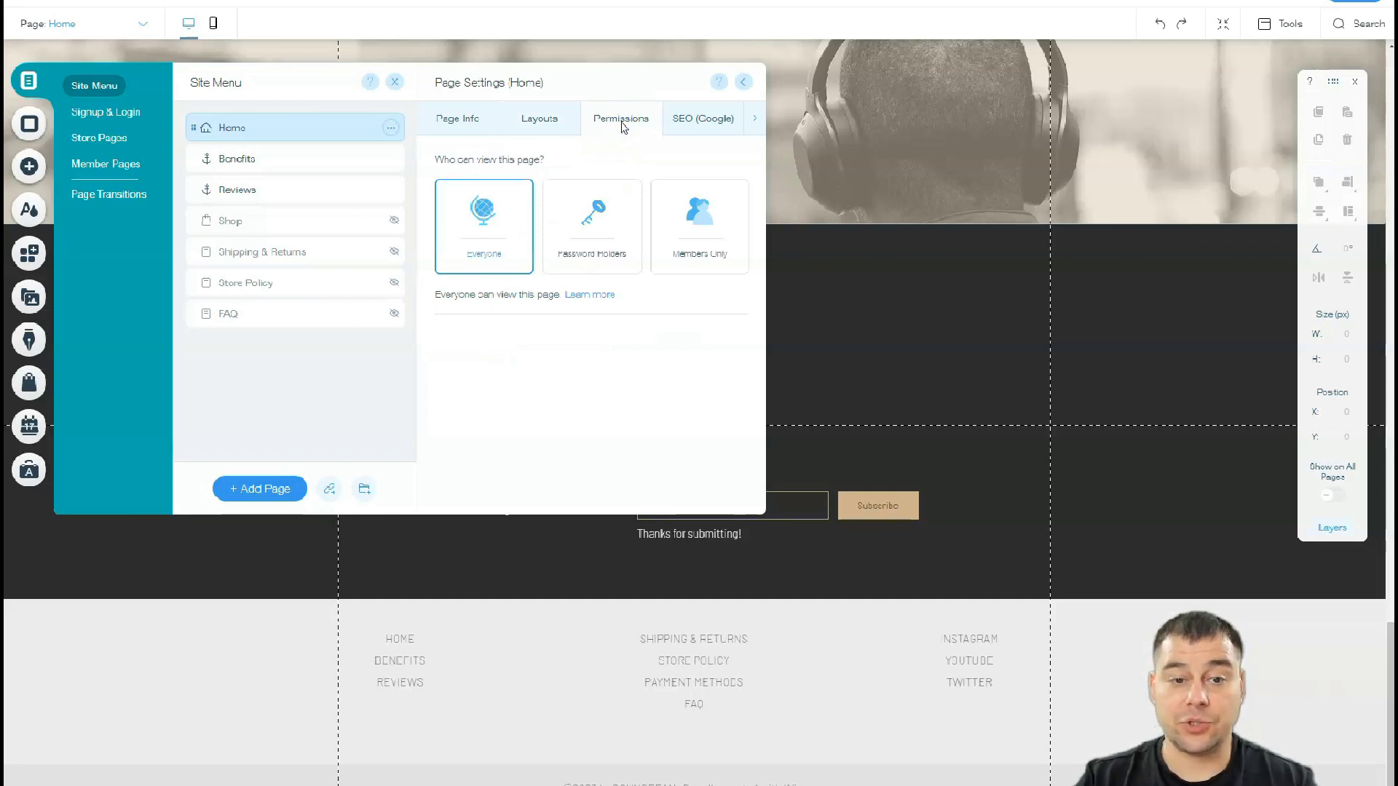
pyautogui.click(485, 257)
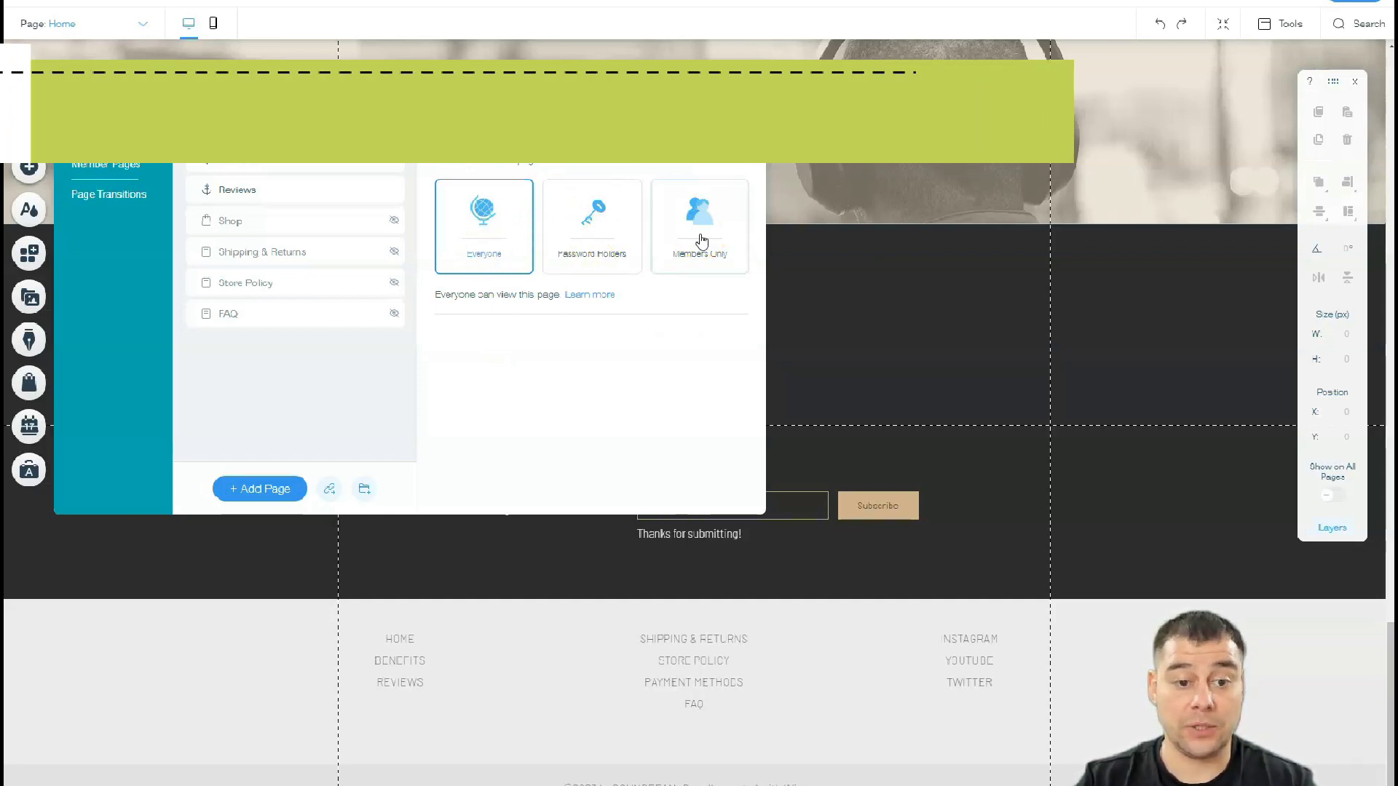
pyautogui.click(570, 170)
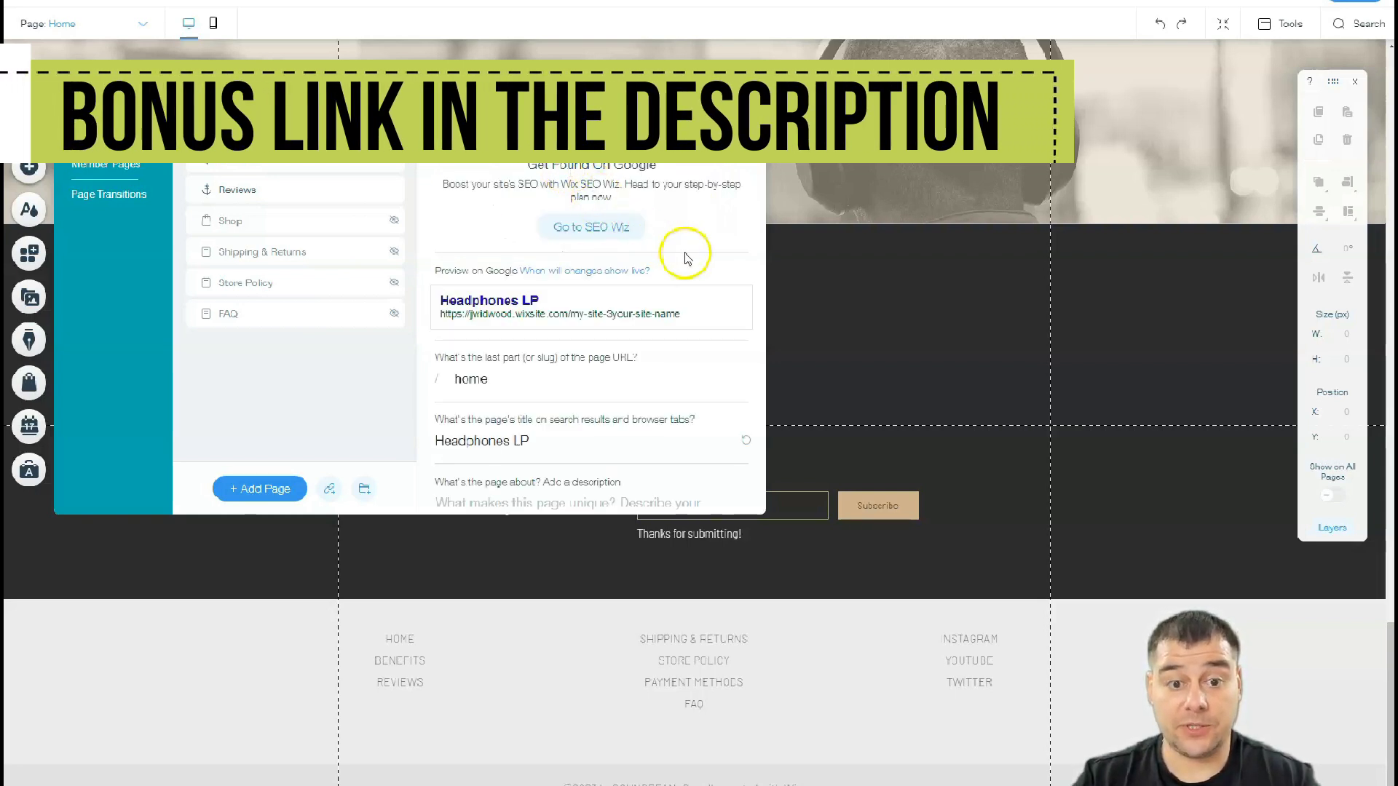
pyautogui.scroll(-2, 615, 375)
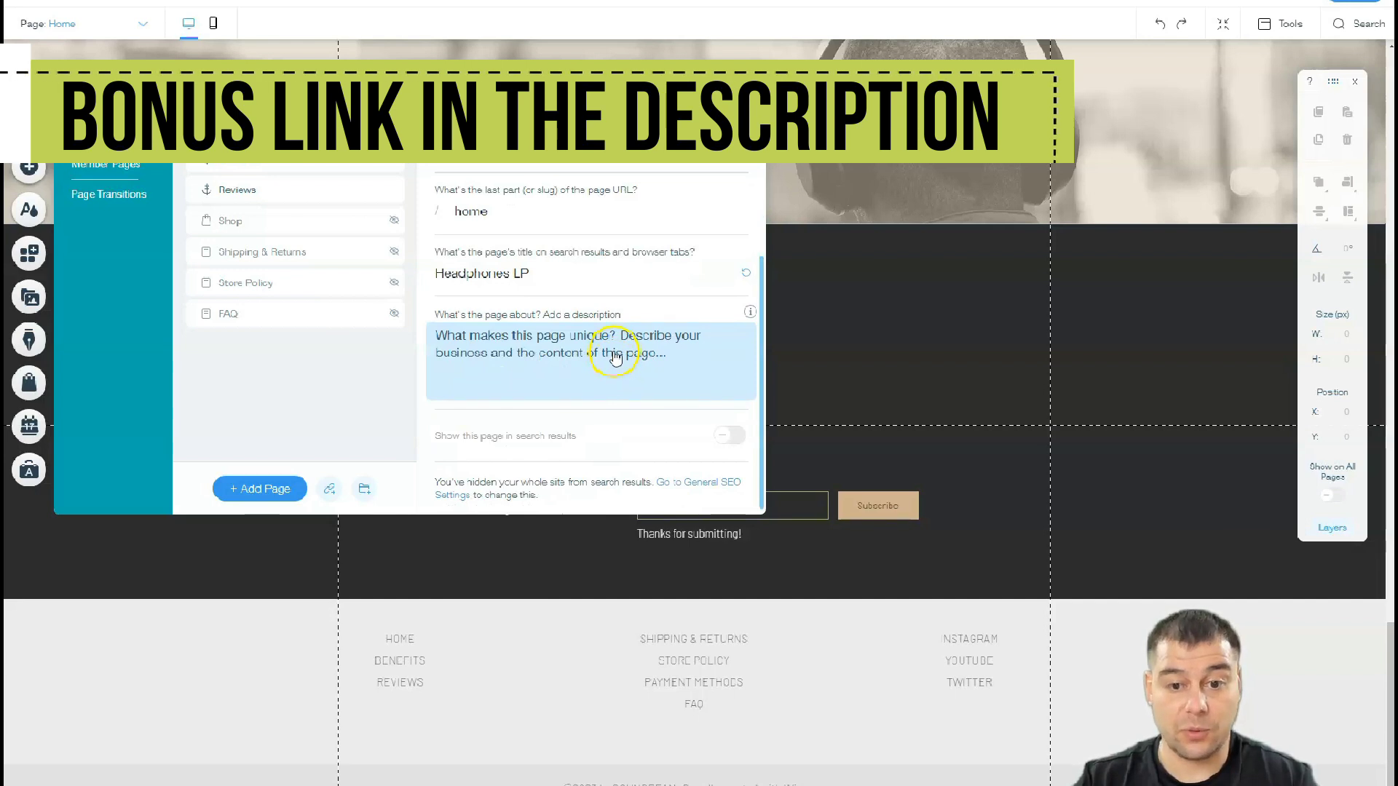
pyautogui.scroll(2, 616, 357)
pyautogui.scroll(-2, 615, 375)
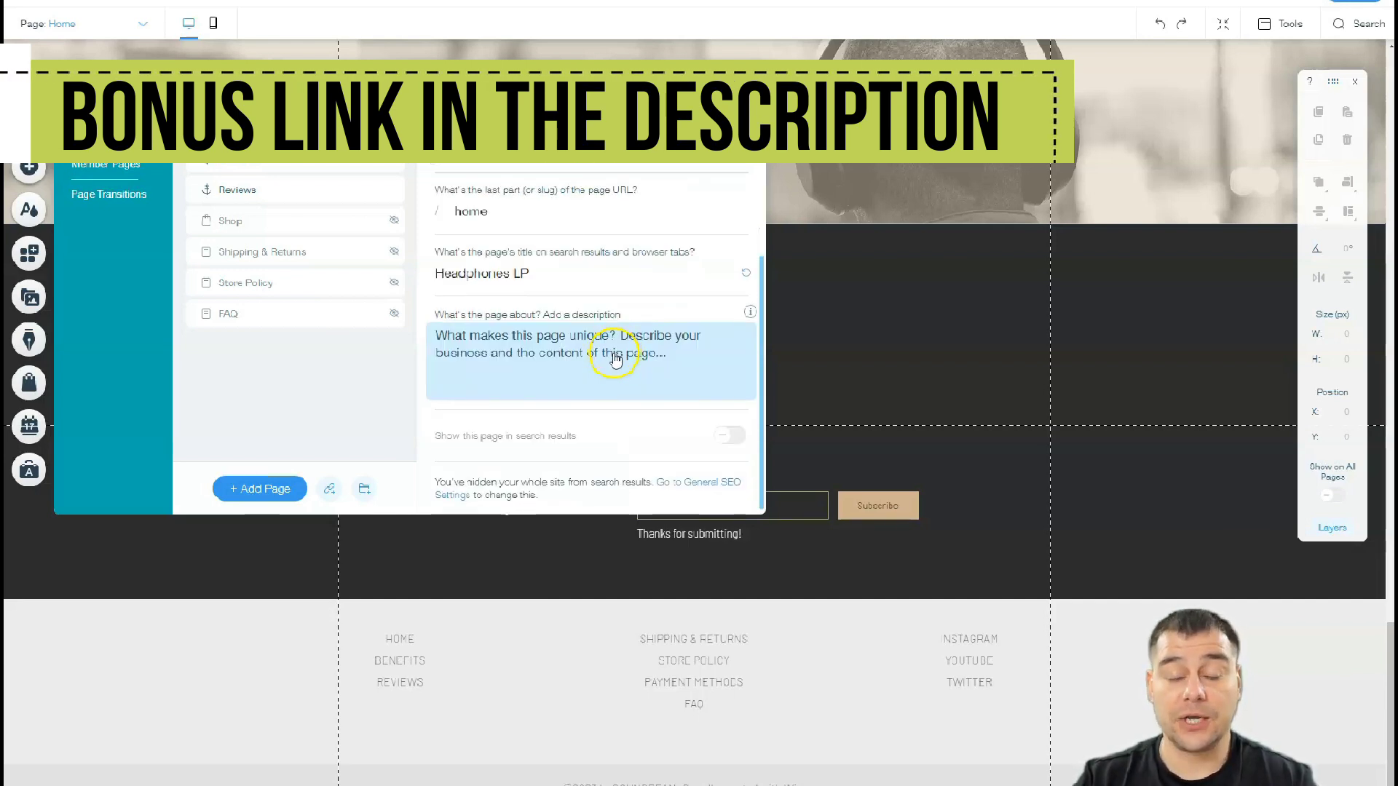
pyautogui.scroll(3, 624, 328)
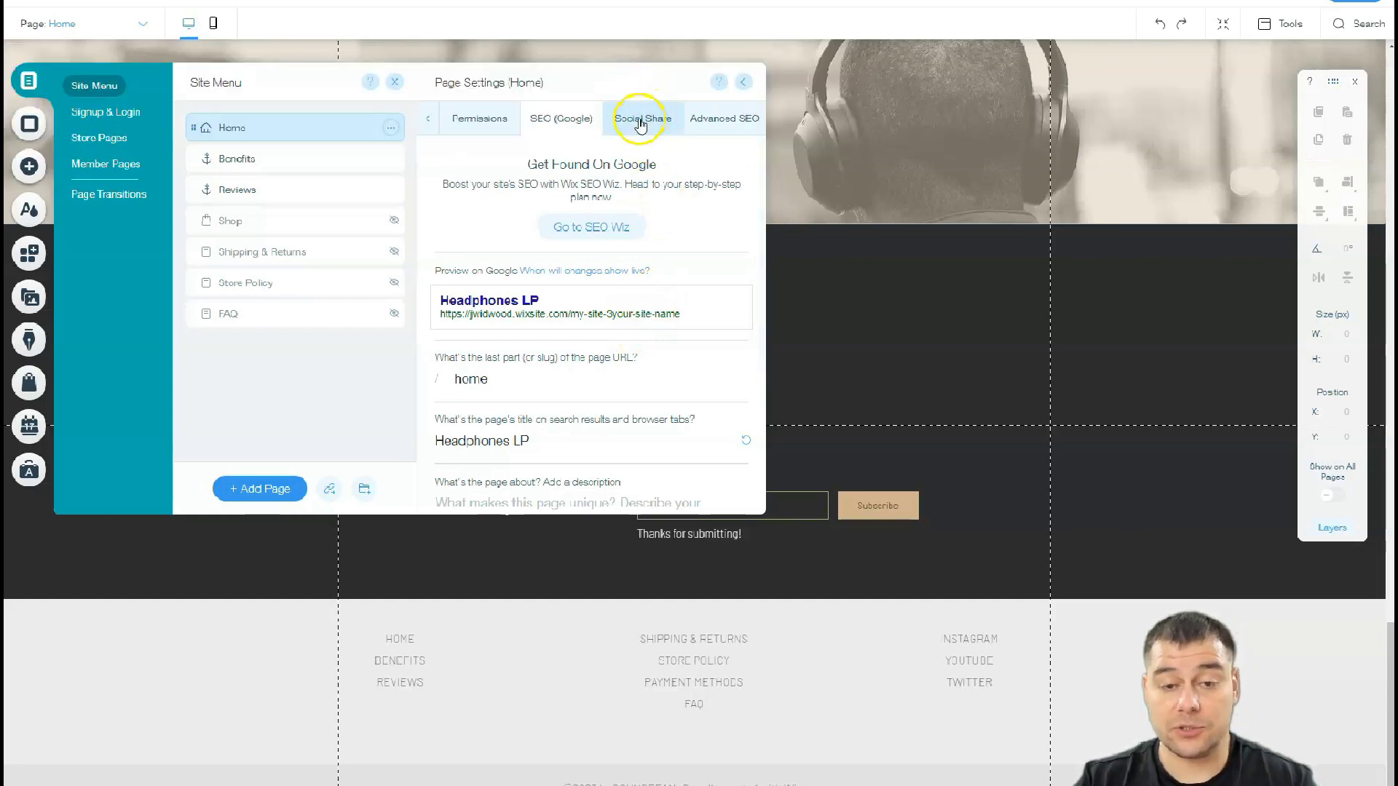
# Check the Home page's Social Share preview, then close the Site Menu and Page Settings panels
pyautogui.click(640, 124)
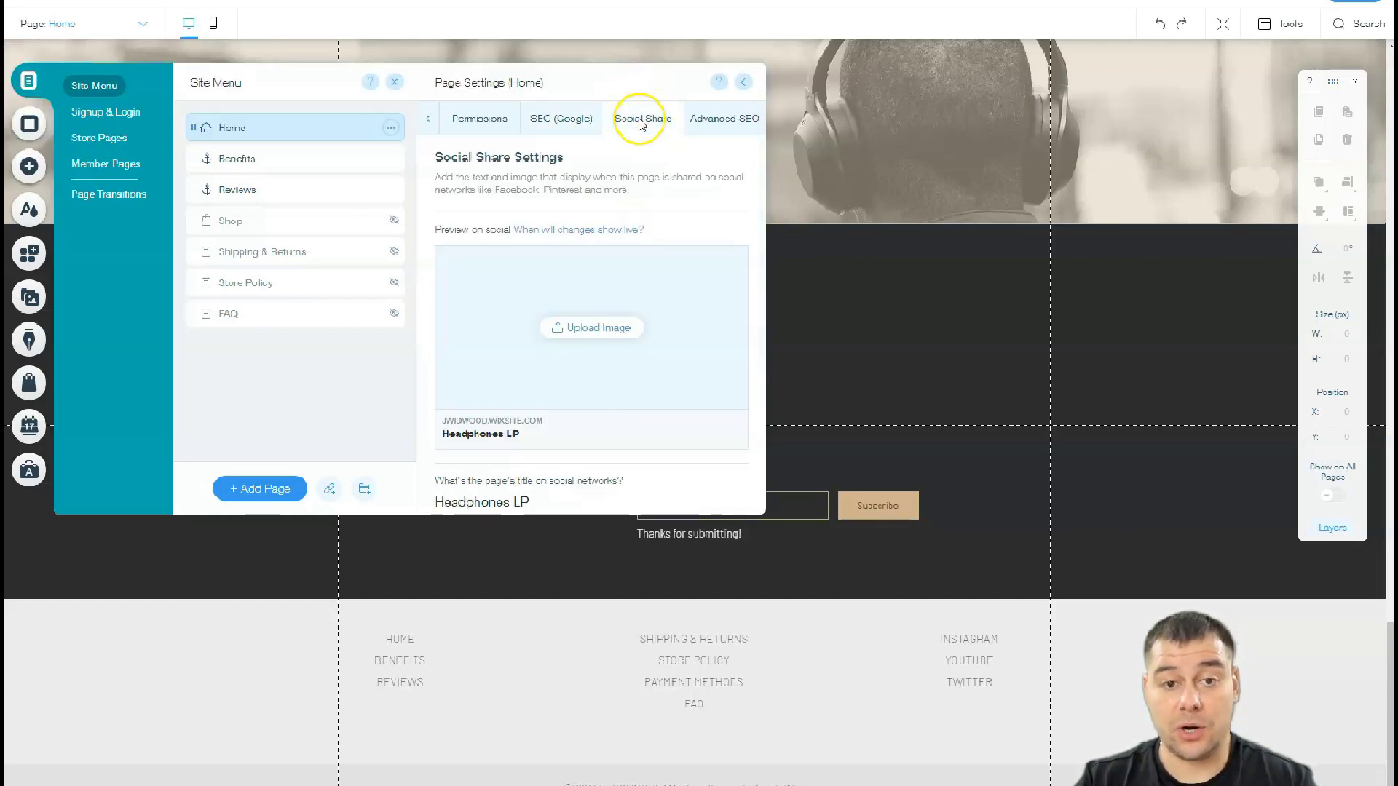
pyautogui.click(104, 143)
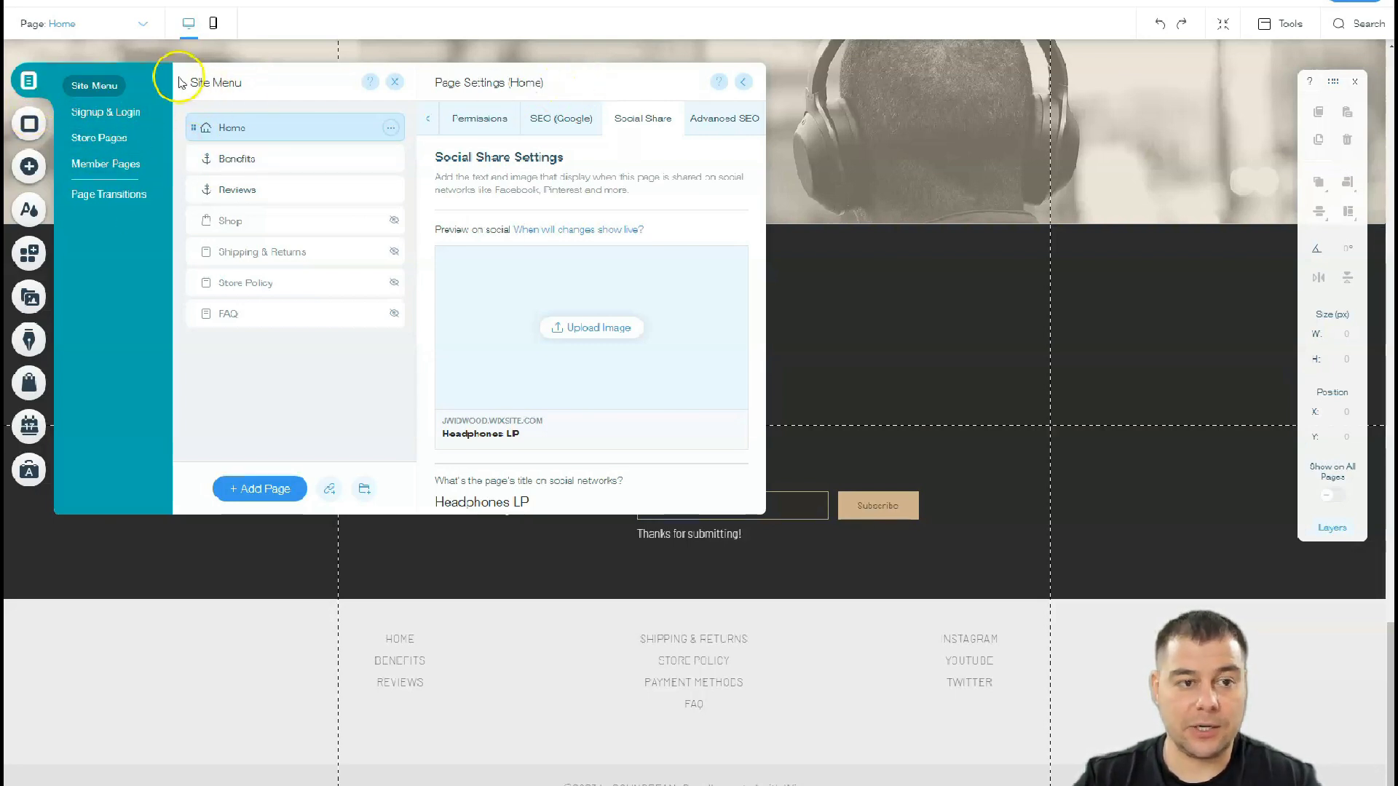
pyautogui.click(395, 82)
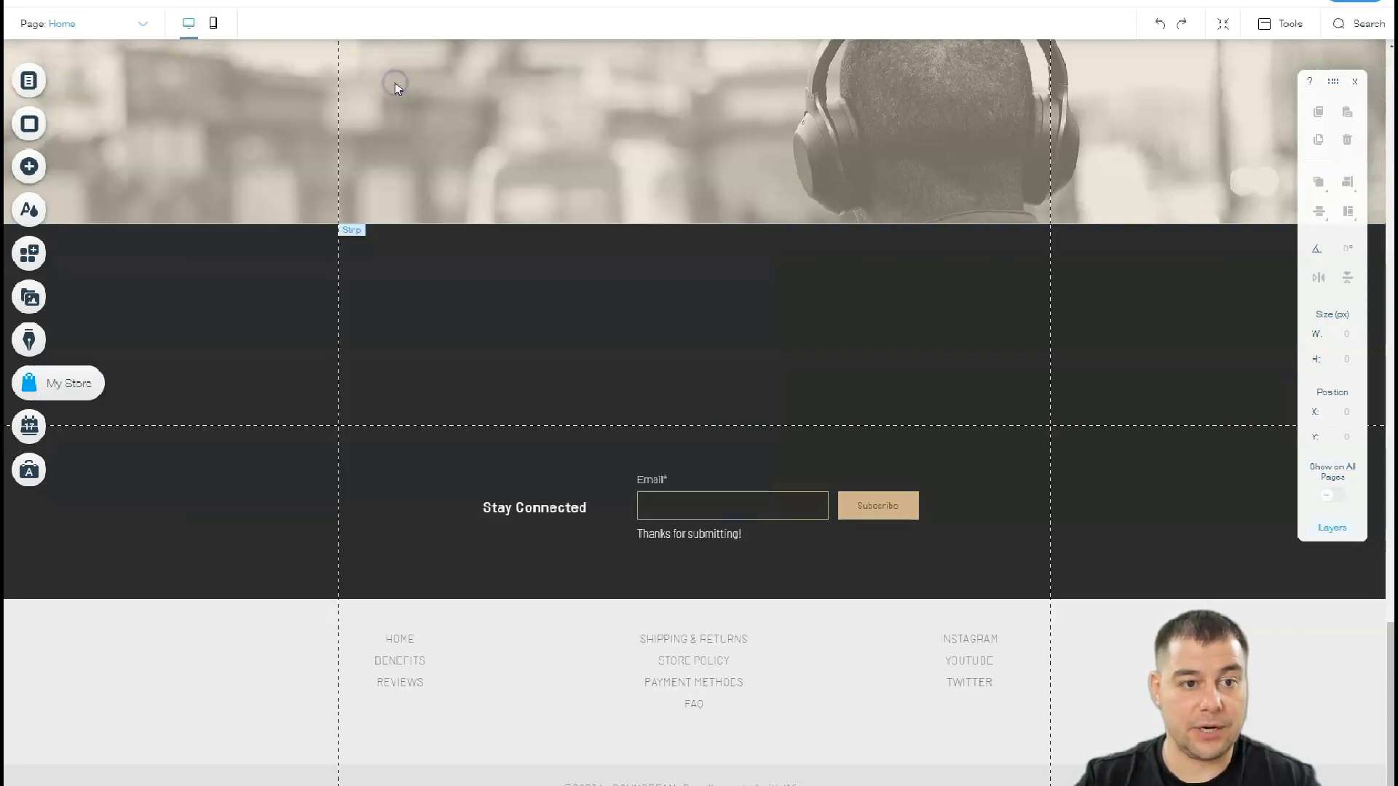
# Switch the Home page background from dark charcoal to the plain light grey #ECECEC
pyautogui.click(32, 126)
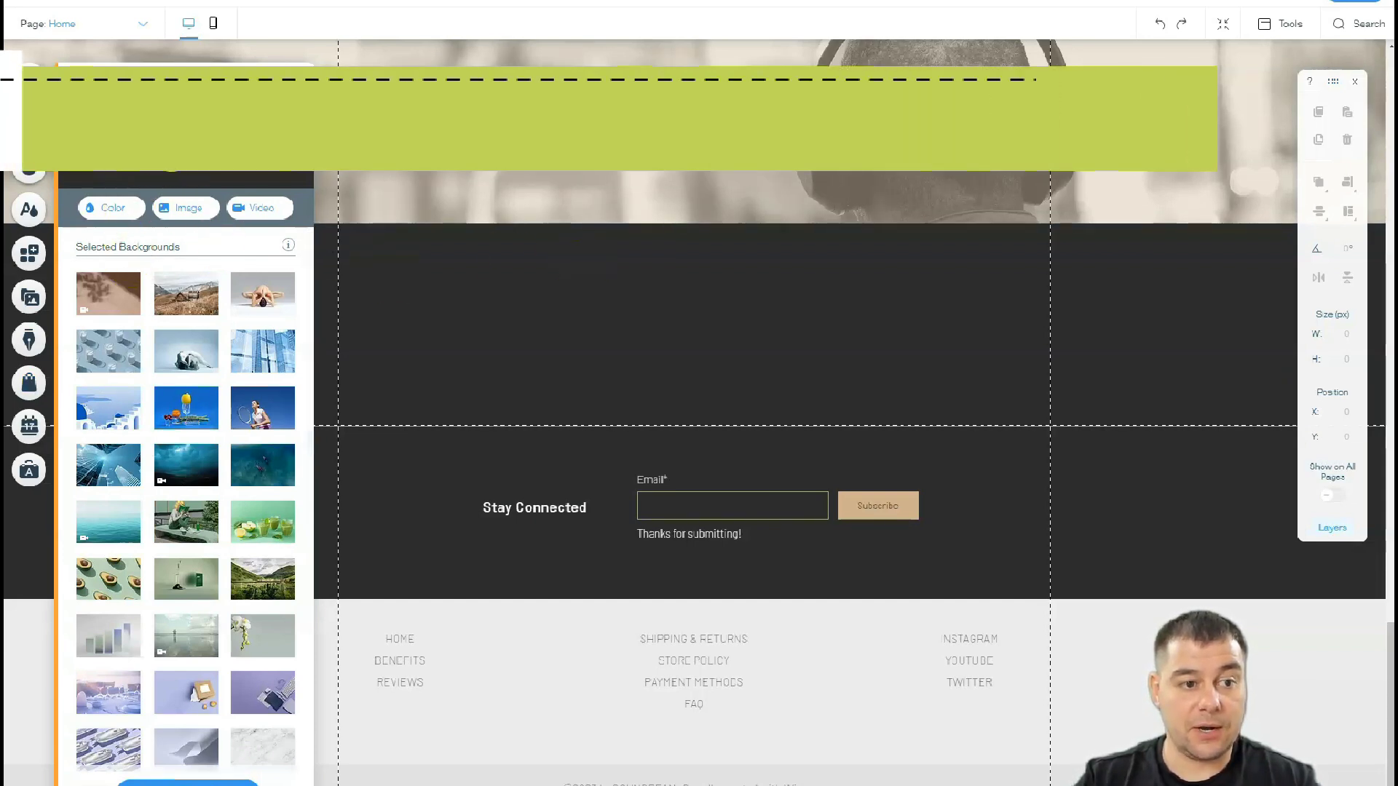
pyautogui.click(110, 209)
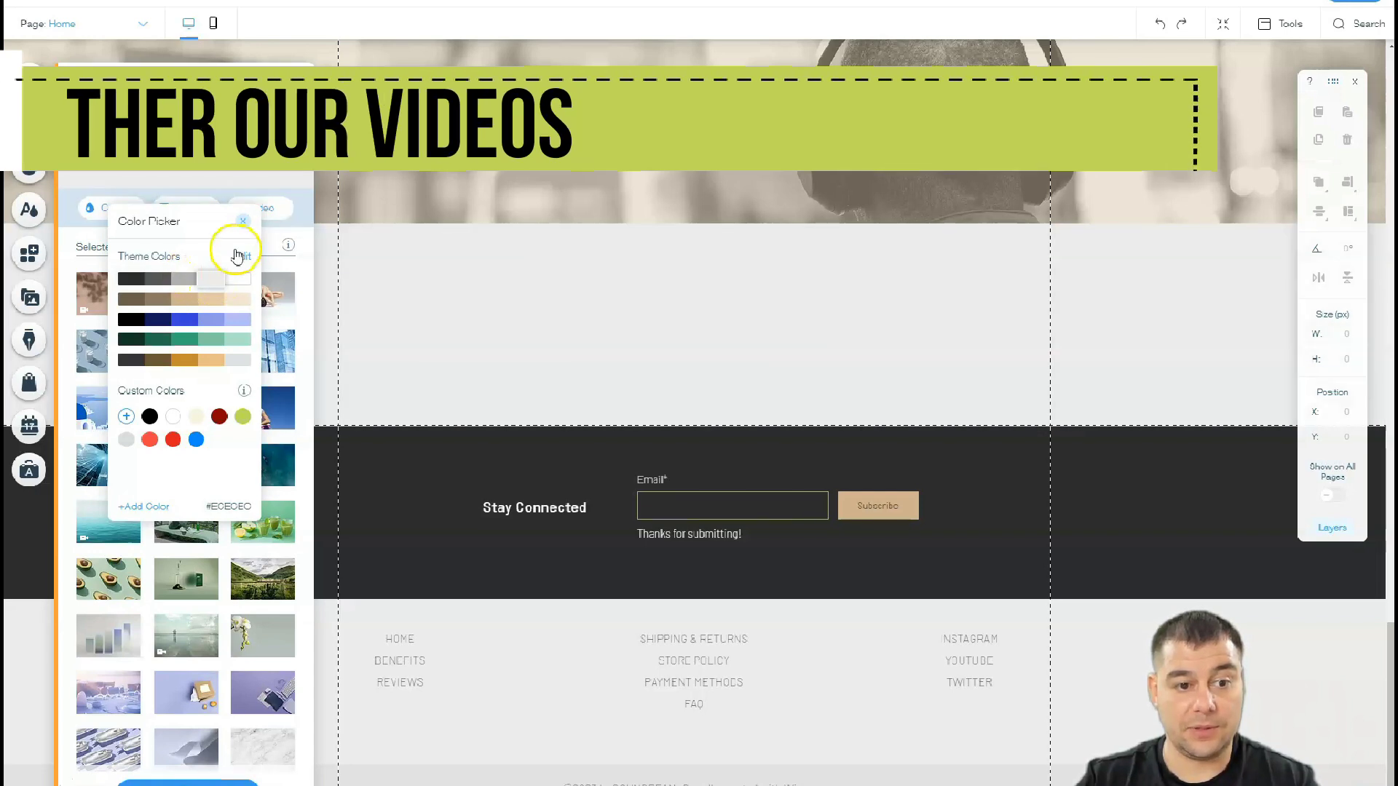
pyautogui.click(243, 220)
pyautogui.scroll(15, 649, 359)
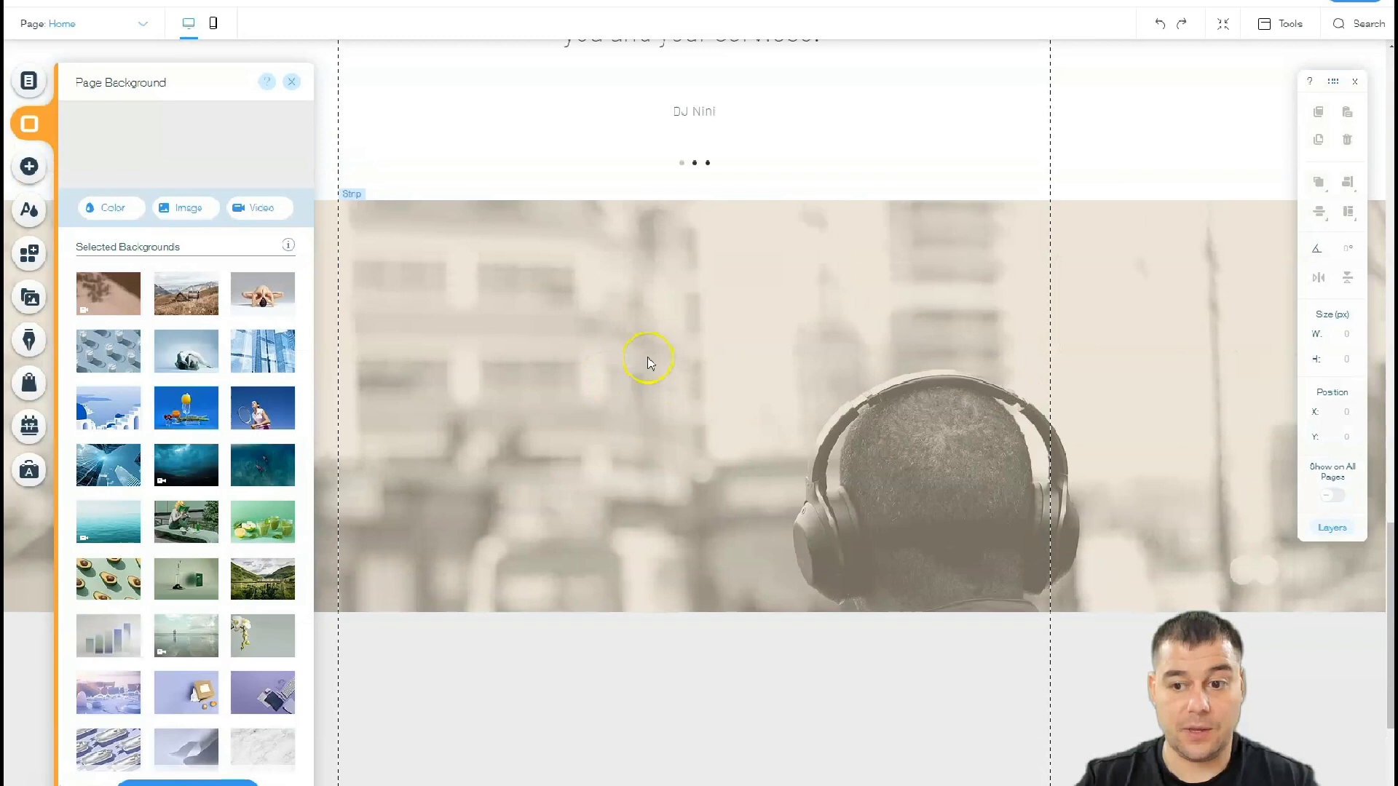
pyautogui.scroll(-7, 649, 359)
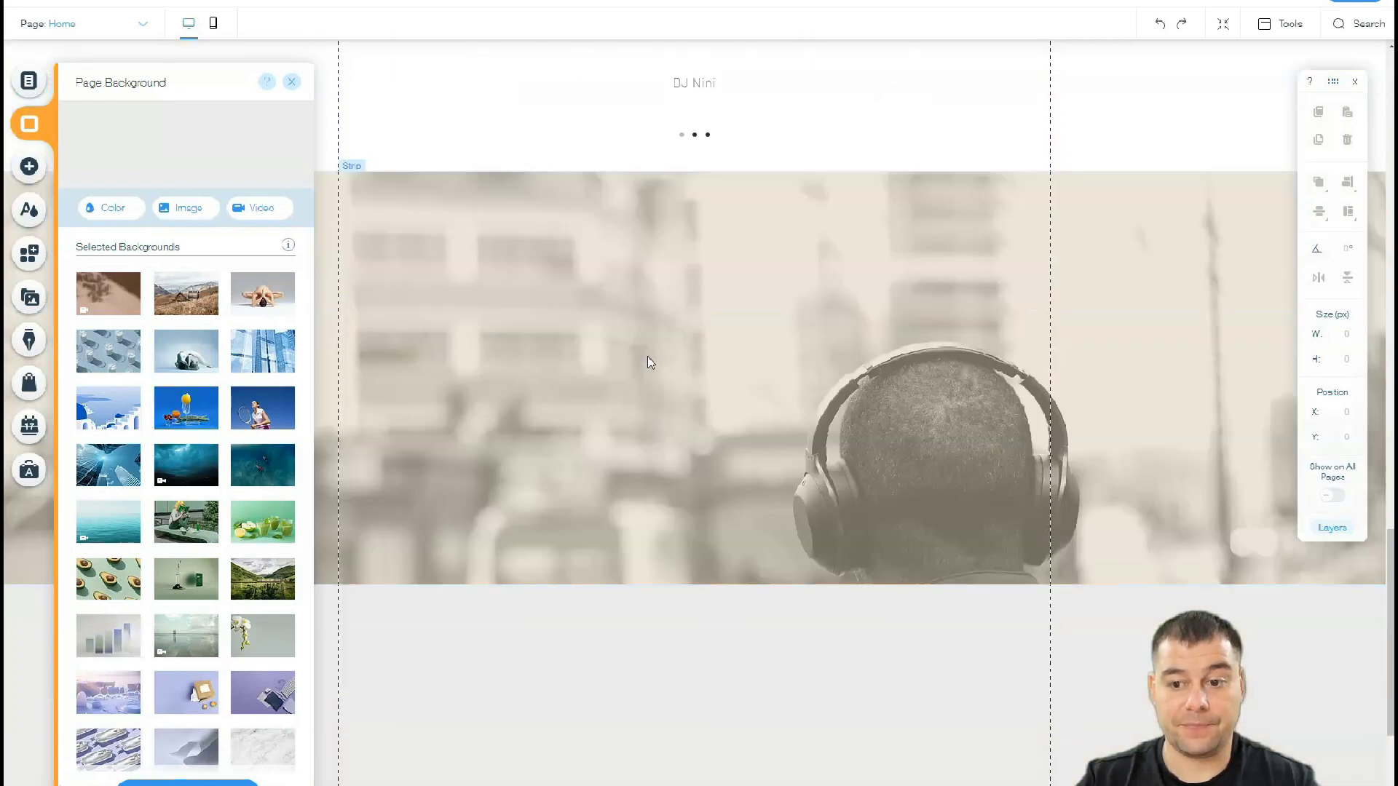
pyautogui.scroll(2, 649, 359)
pyautogui.scroll(-6, 649, 359)
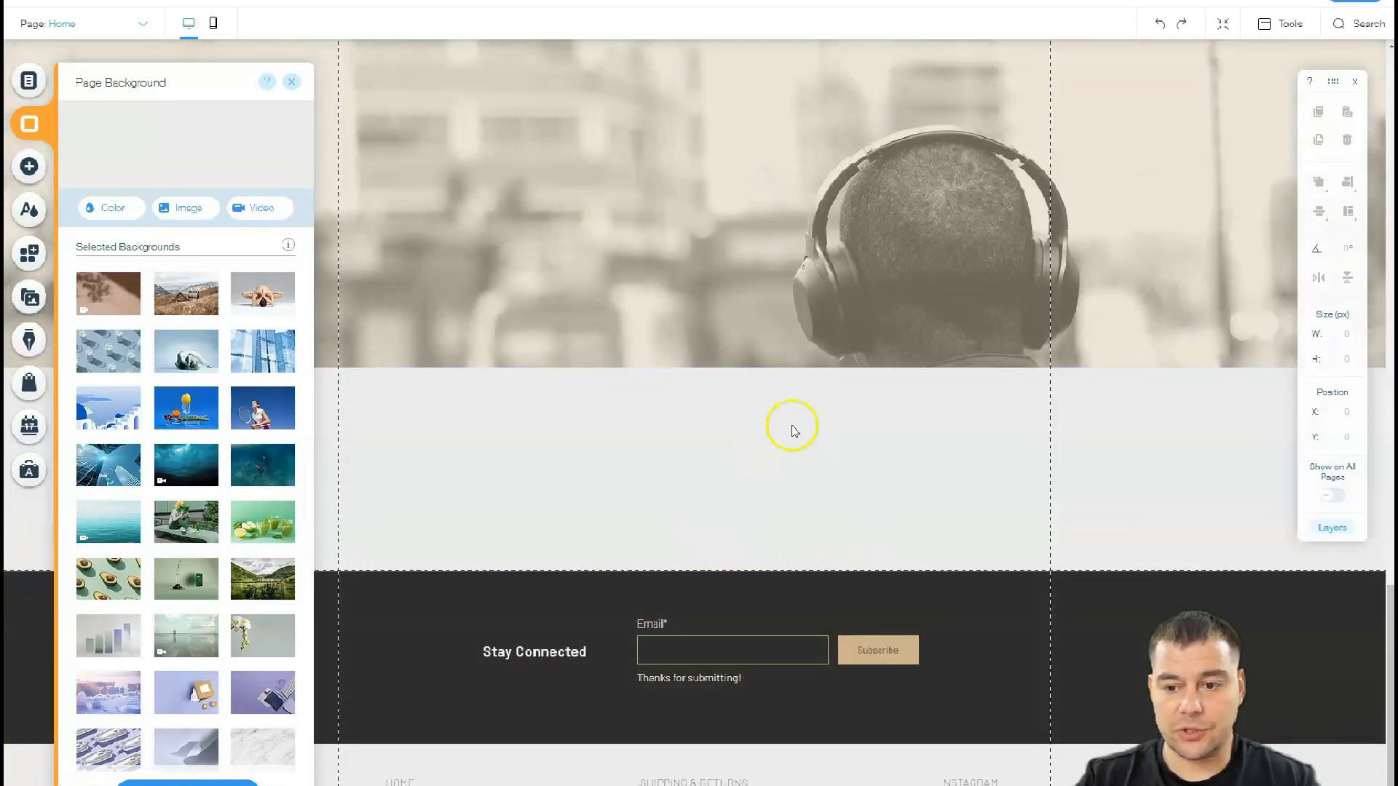
# In the Zoom Out & Reorder view, move the headphone photo strip directly above Stay Connected
pyautogui.click(1223, 24)
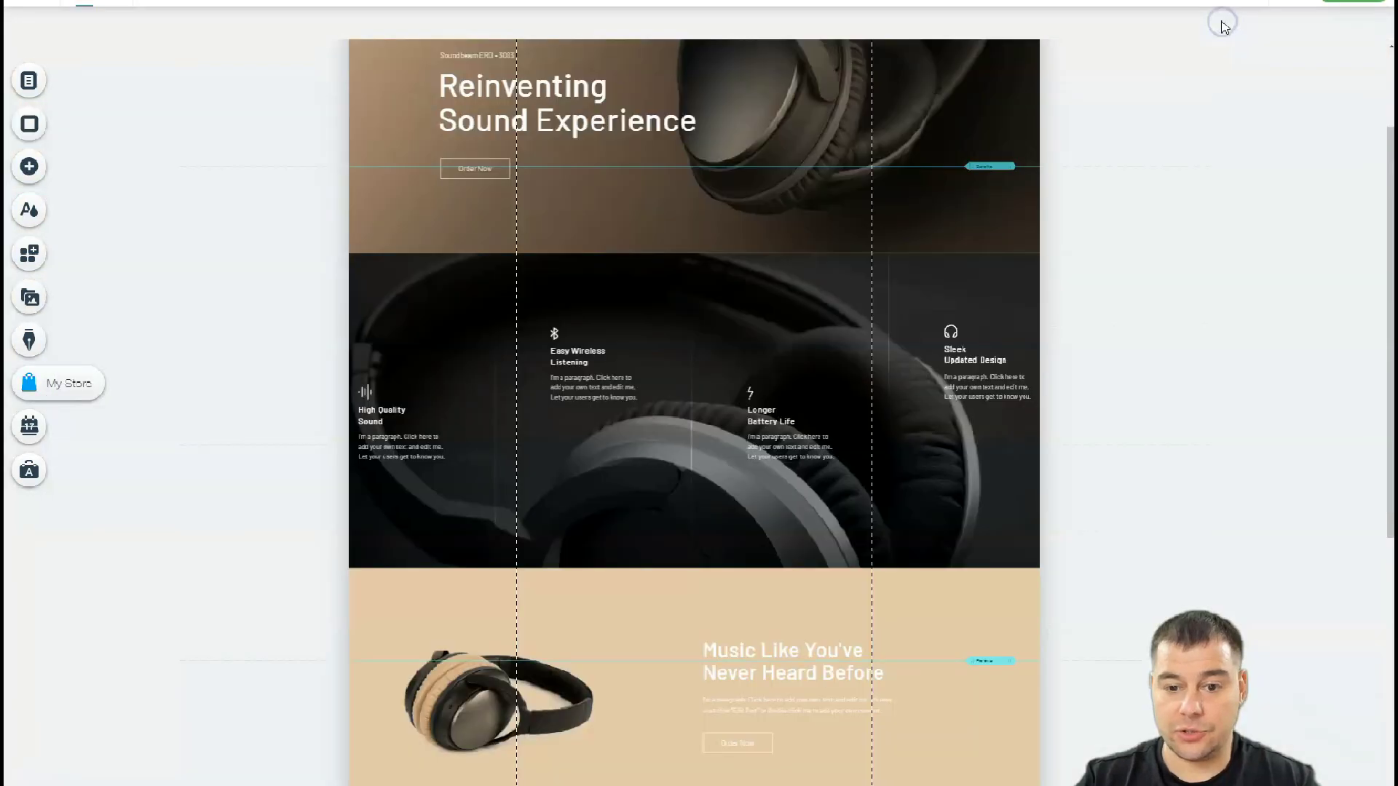
pyautogui.scroll(-5, 856, 317)
pyautogui.scroll(-2, 852, 313)
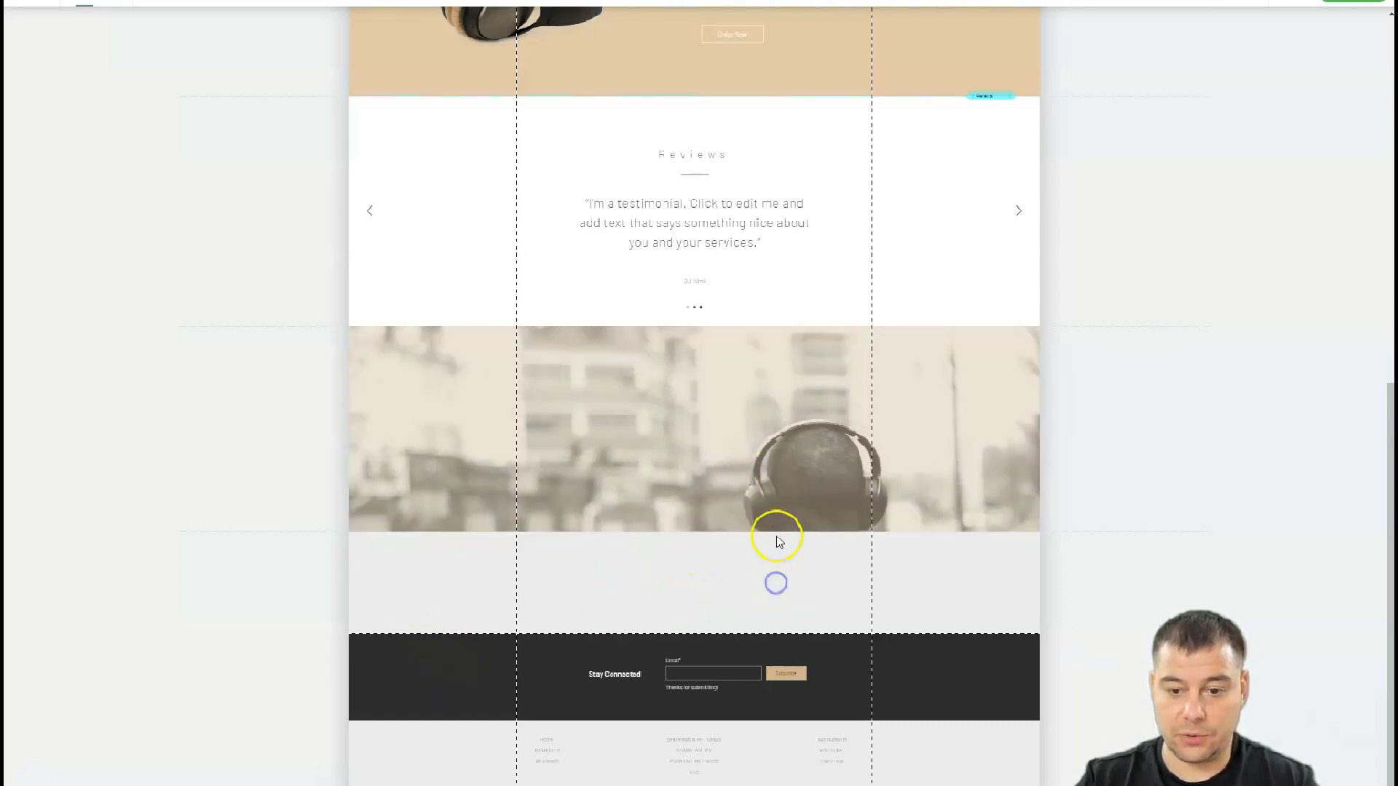
pyautogui.moveTo(706, 526); pyautogui.dragTo(704, 590)
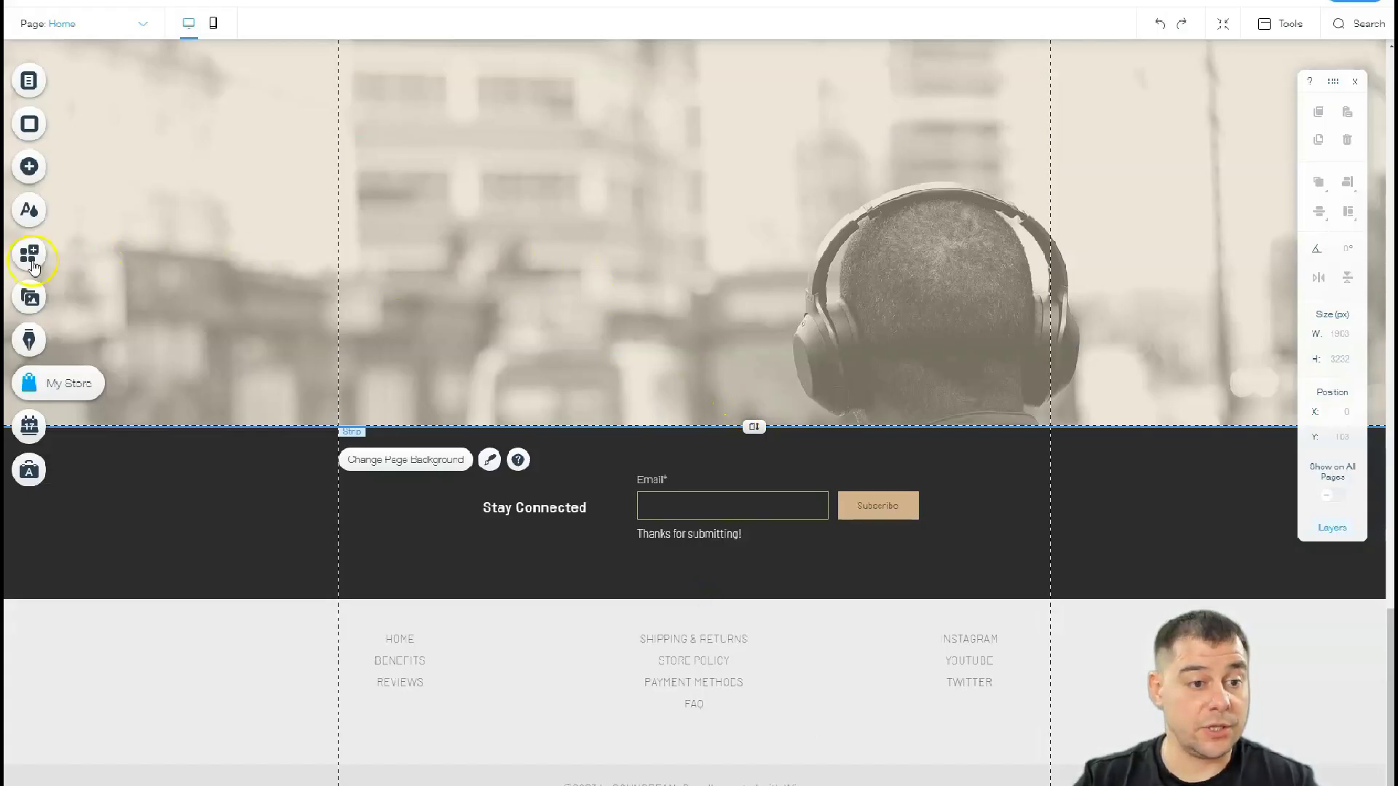
# Try an image as the page background from the Page Background options
pyautogui.scroll(15, 590, 303)
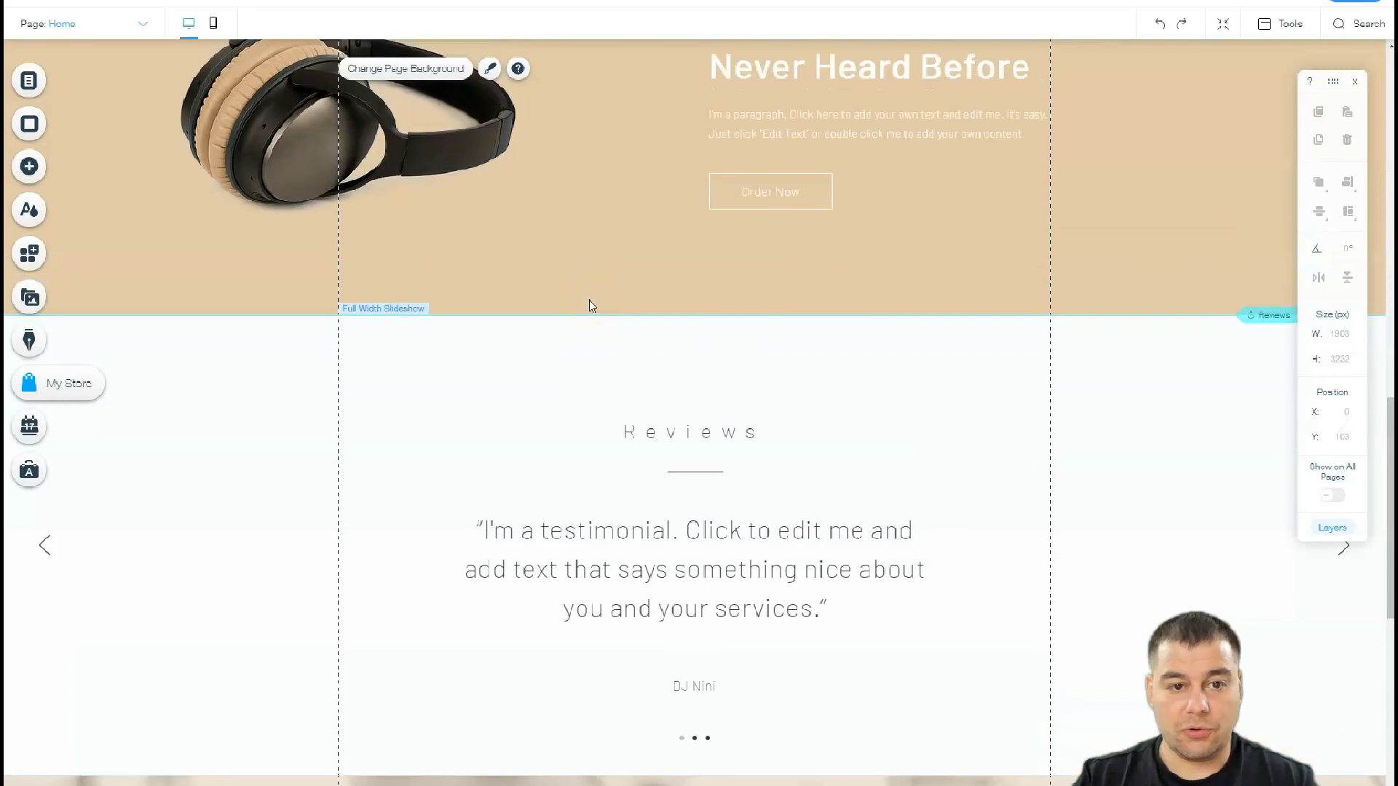
pyautogui.scroll(-2, 589, 300)
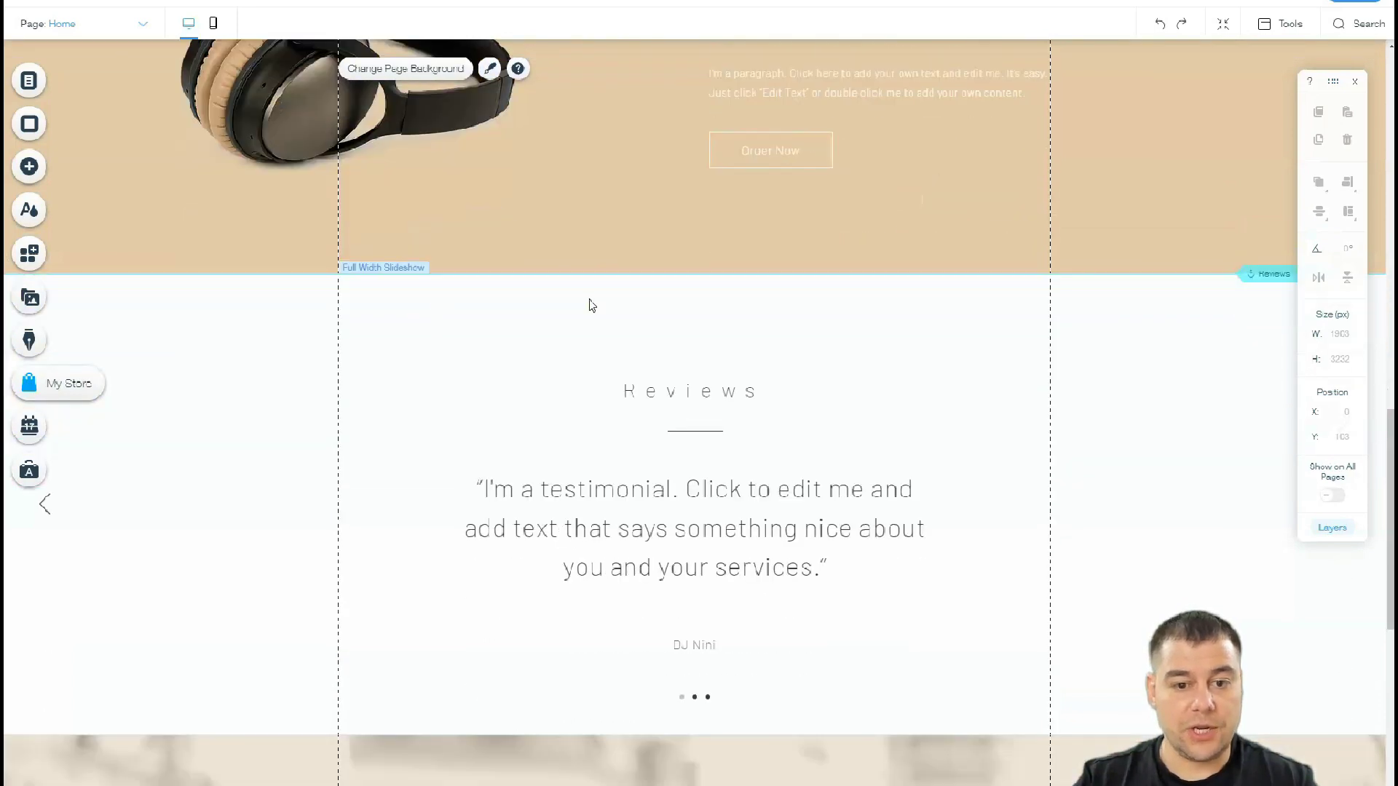
pyautogui.click(31, 125)
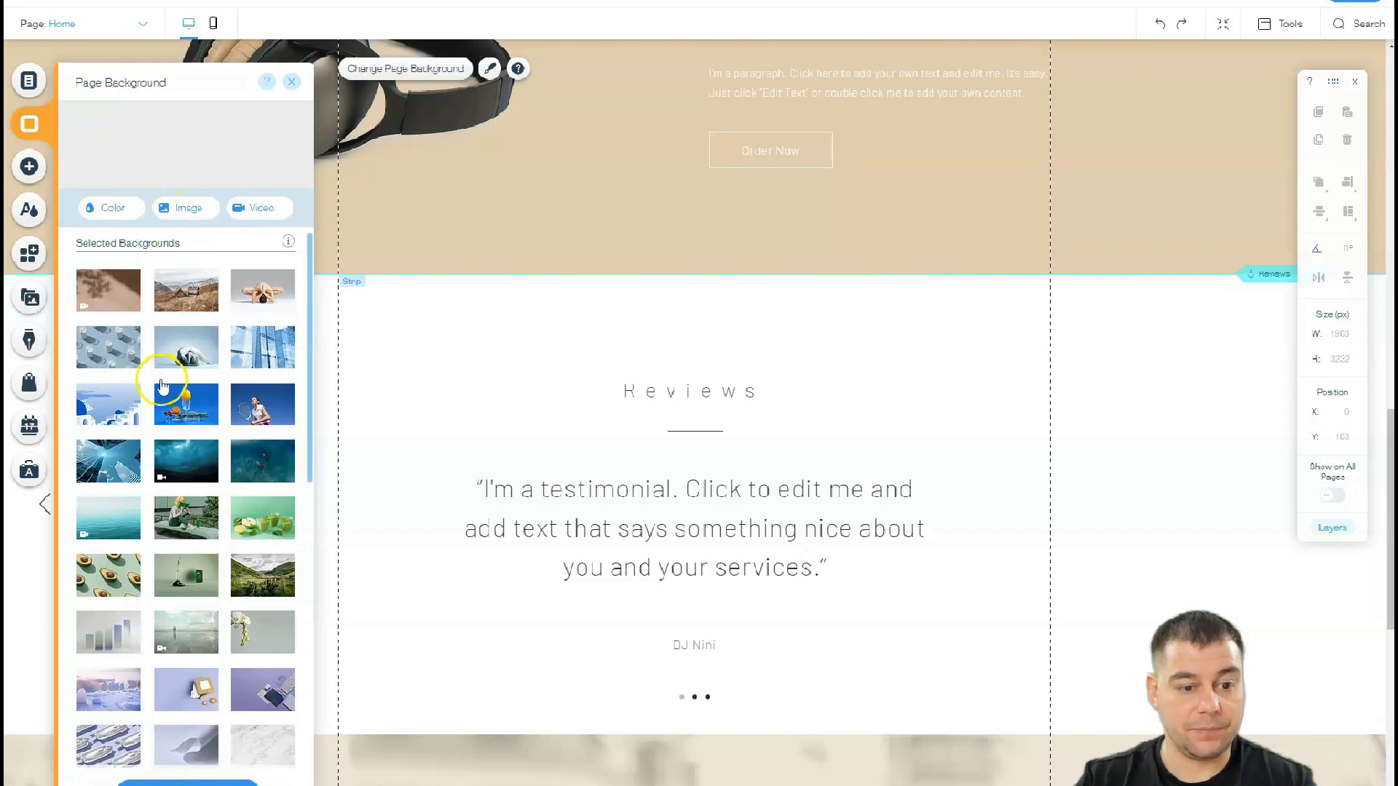
pyautogui.scroll(-4, 166, 394)
pyautogui.scroll(-5, 162, 378)
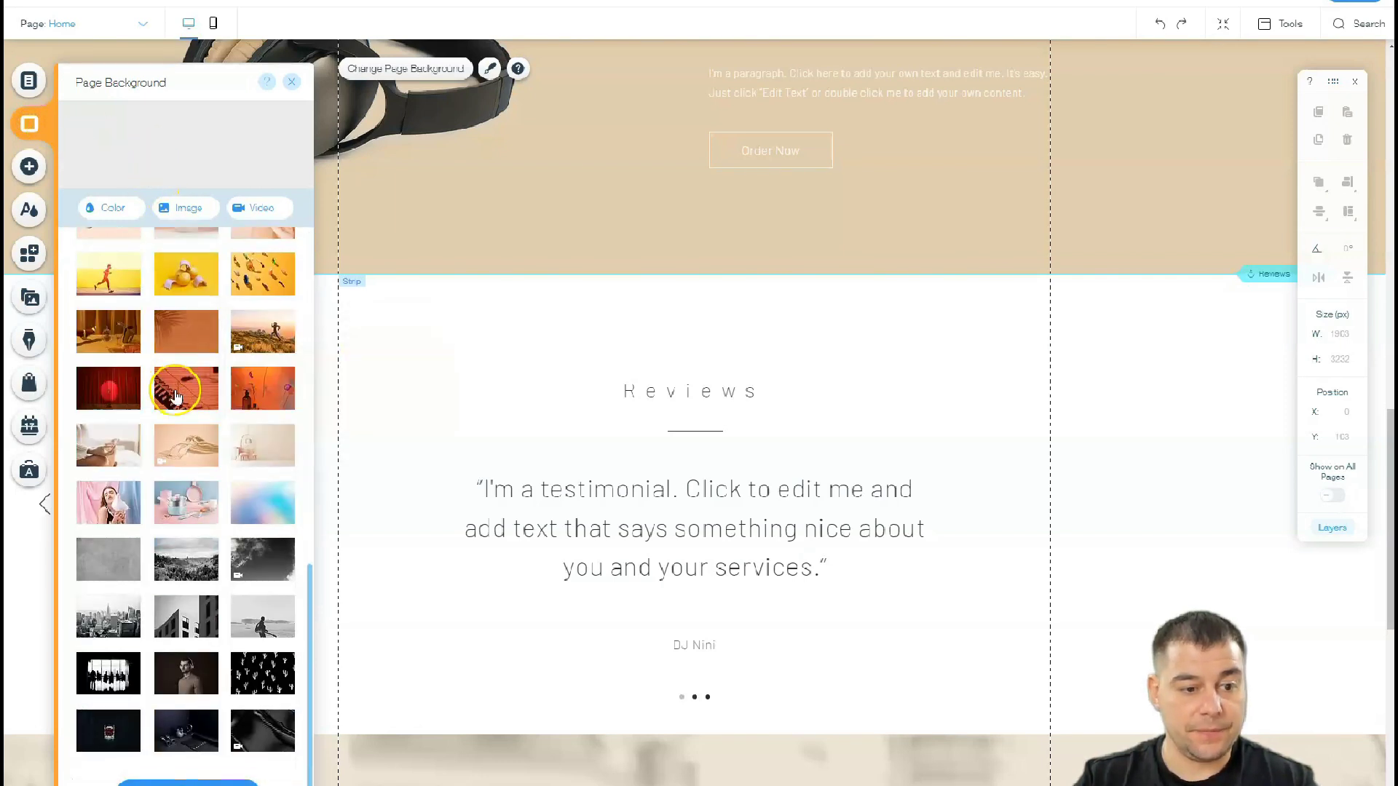
pyautogui.scroll(6, 182, 415)
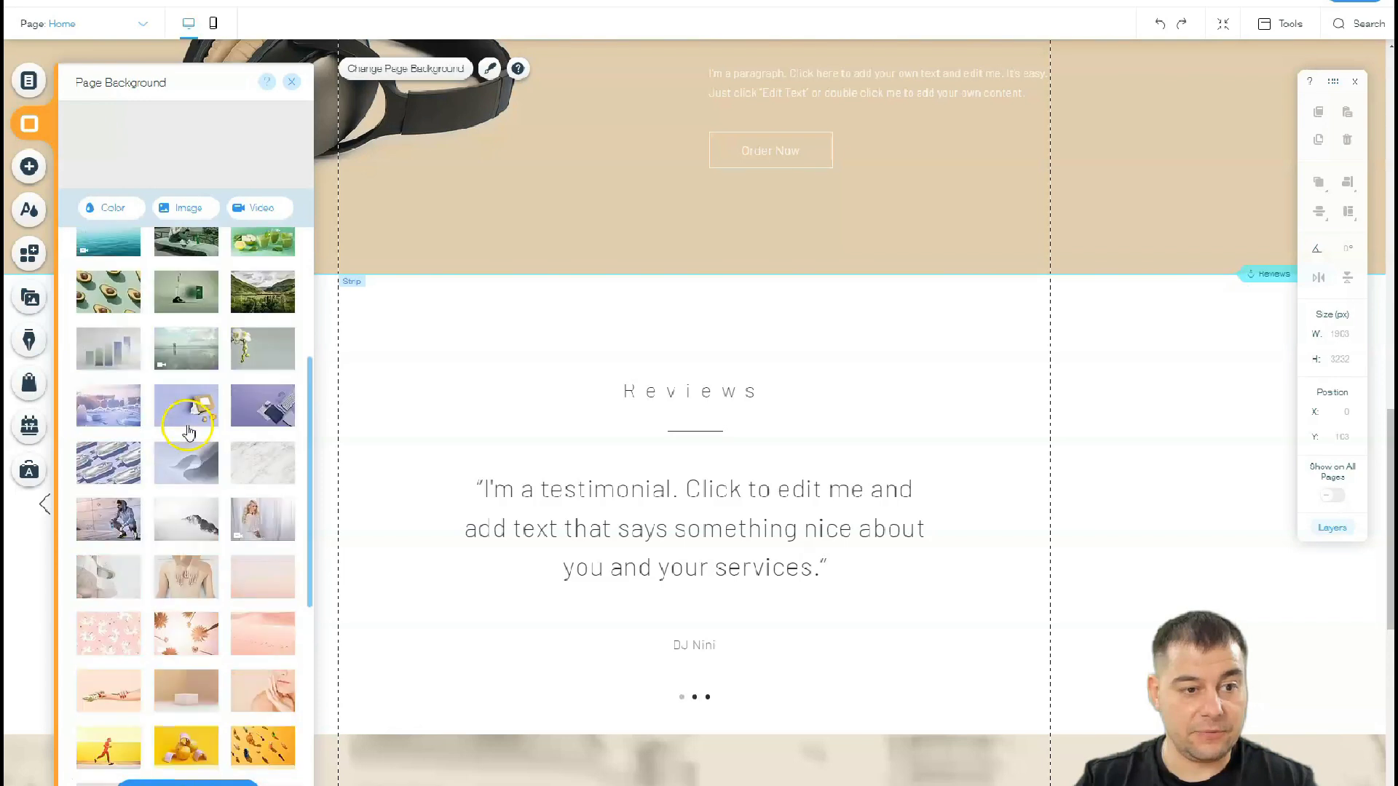
pyautogui.scroll(4, 145, 452)
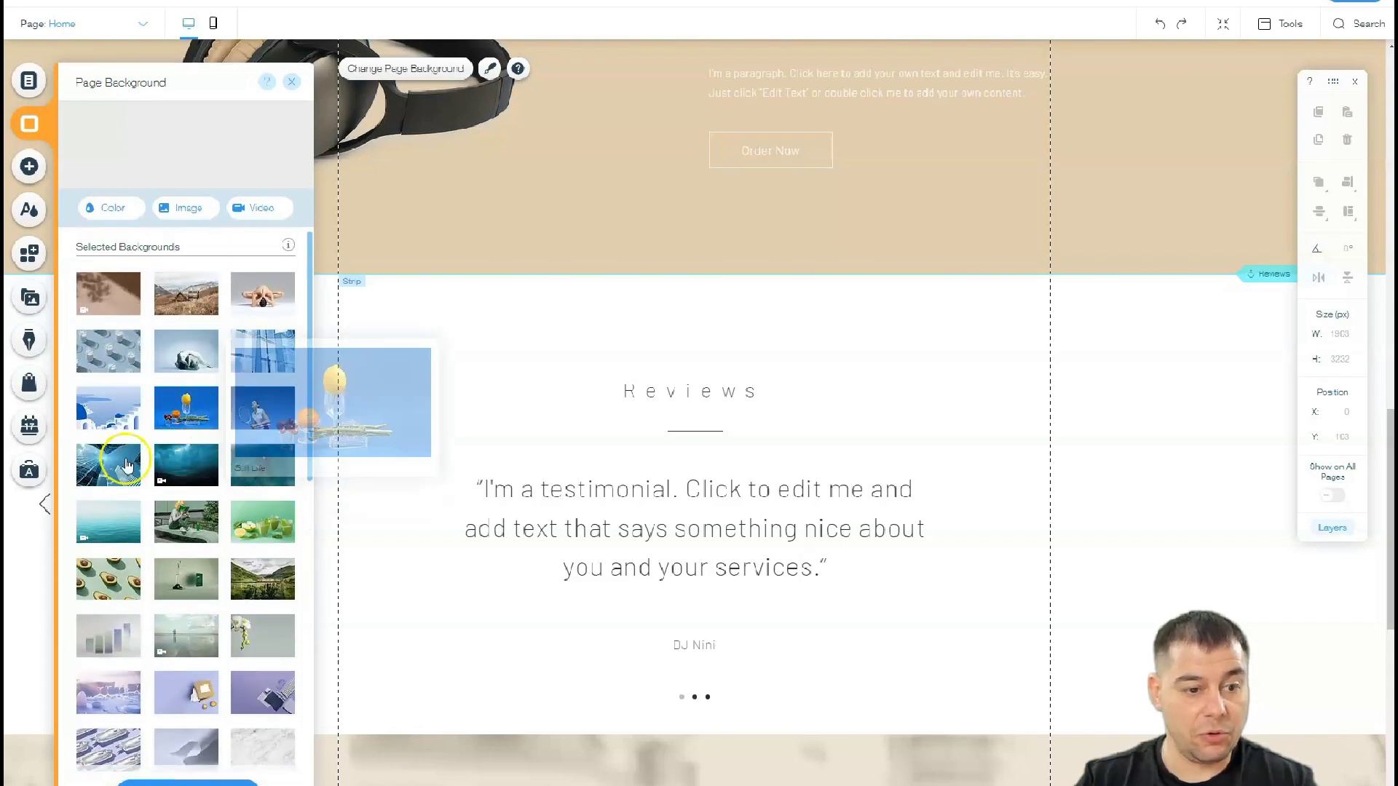
pyautogui.scroll(-5, 145, 448)
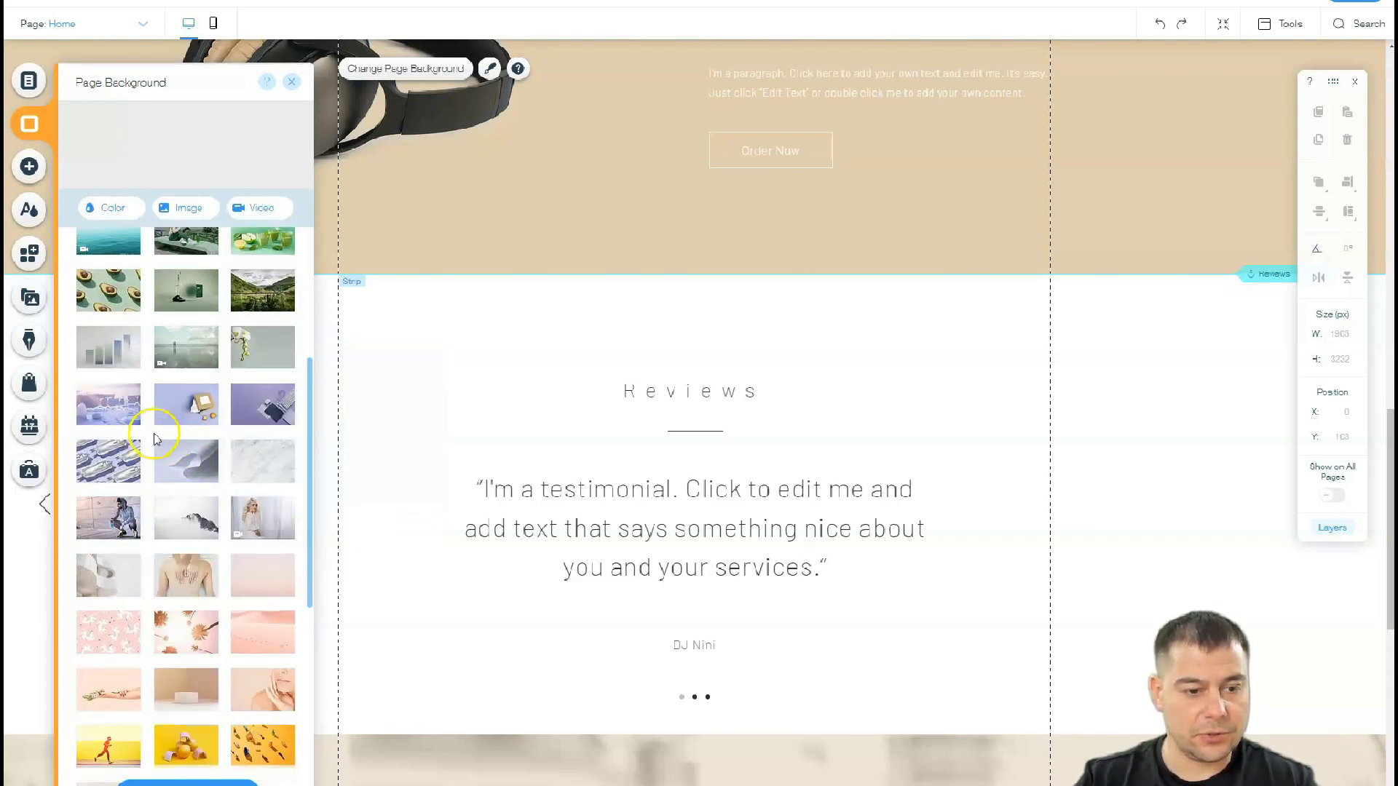
pyautogui.click(175, 466)
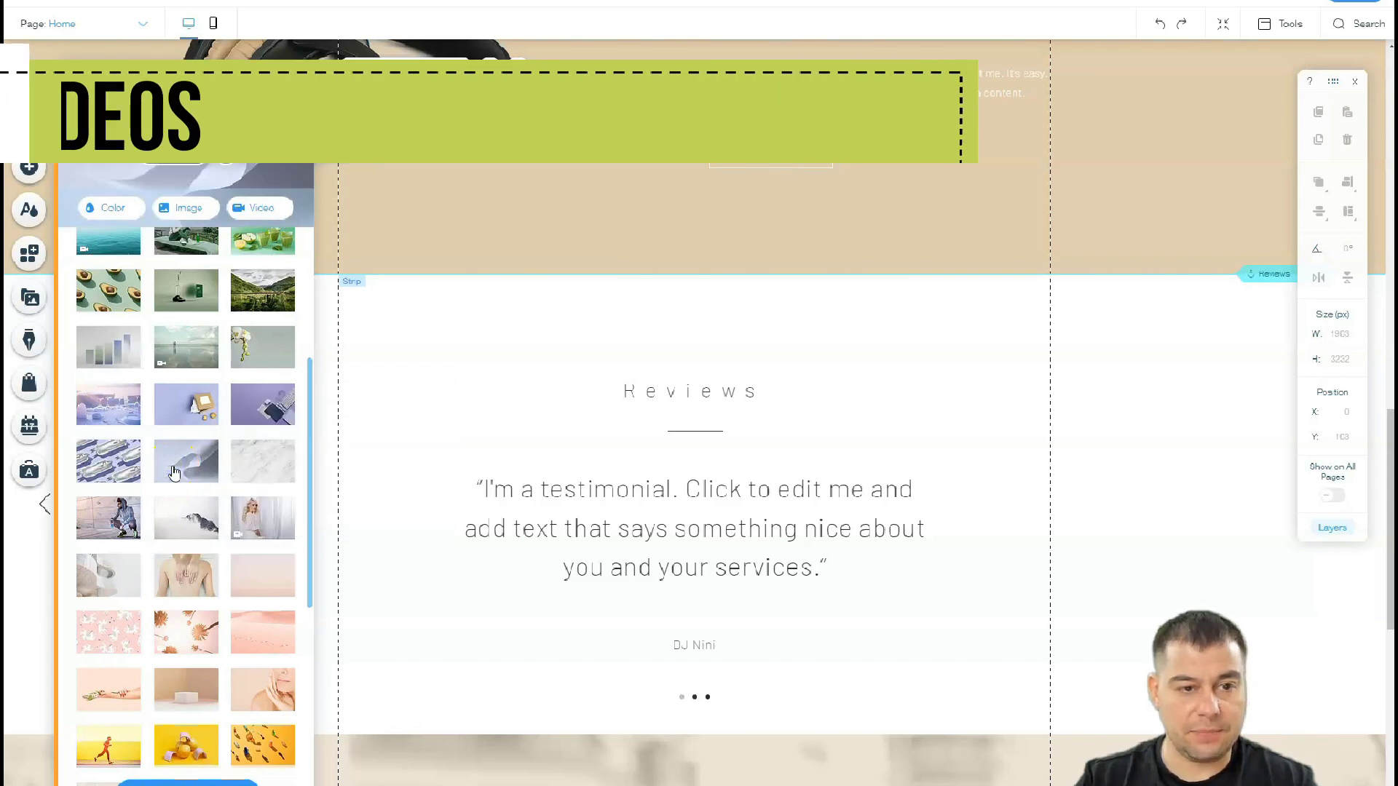
# Replace the image with the flat light grey #ECECEC theme colour
pyautogui.scroll(10, 501, 423)
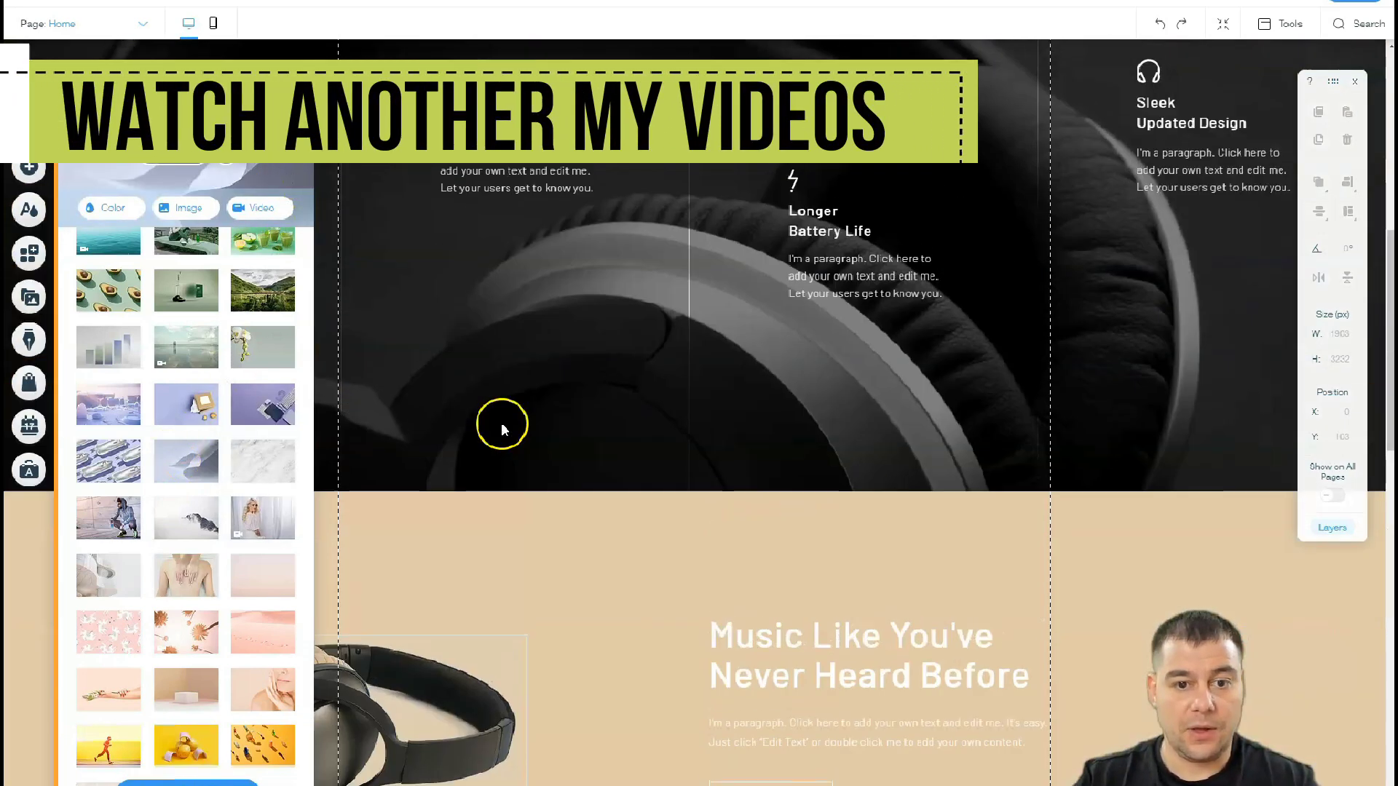
pyautogui.scroll(-10, 503, 423)
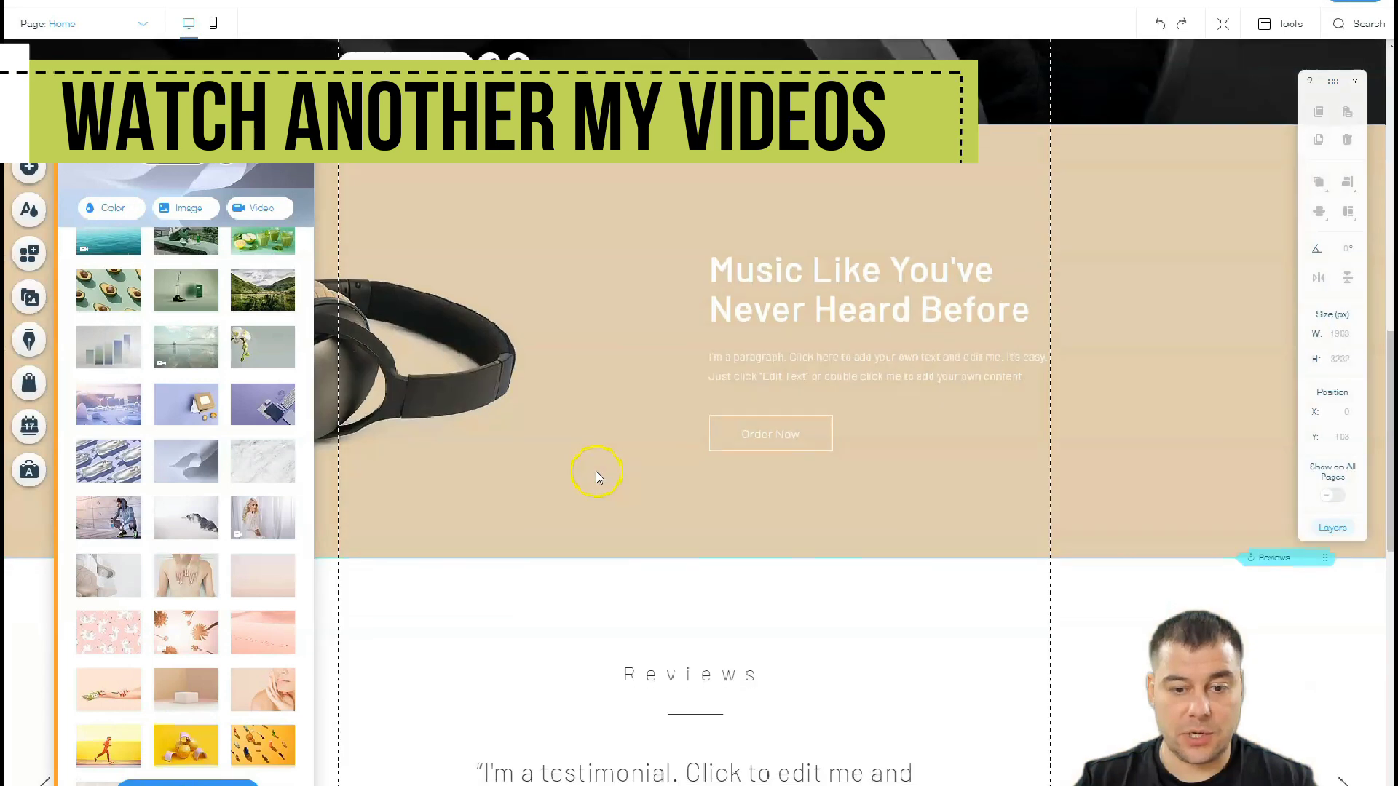
pyautogui.scroll(-5, 594, 483)
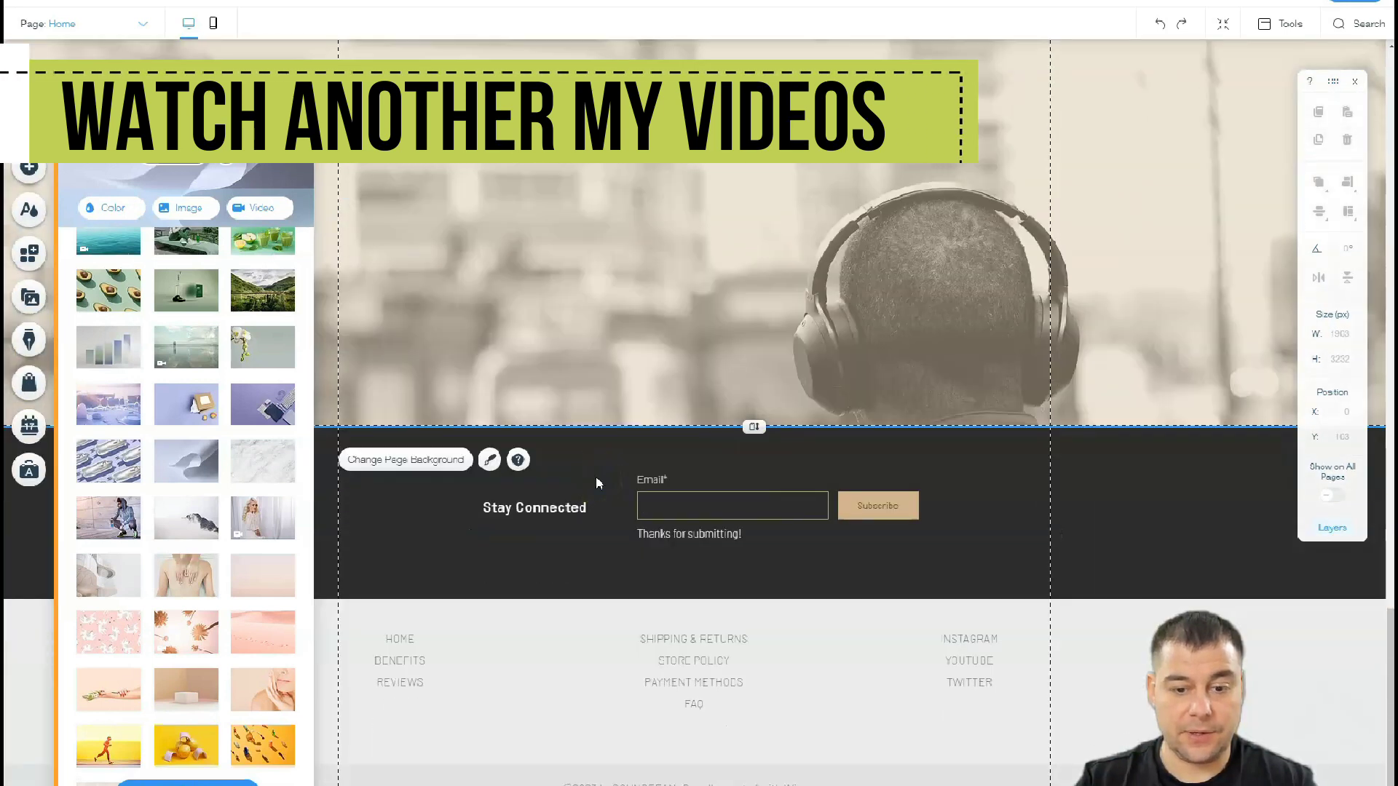
pyautogui.scroll(2, 609, 343)
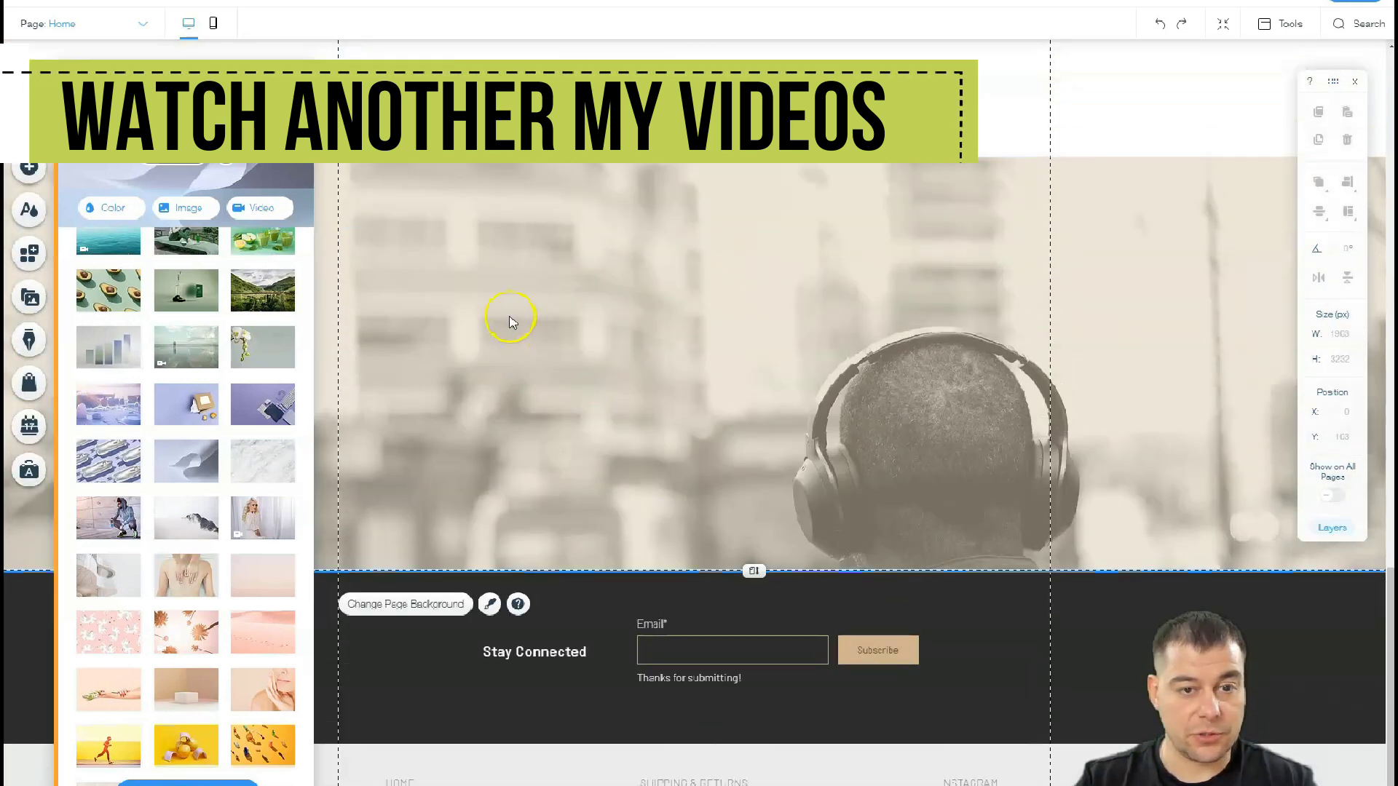
pyautogui.scroll(3, 721, 295)
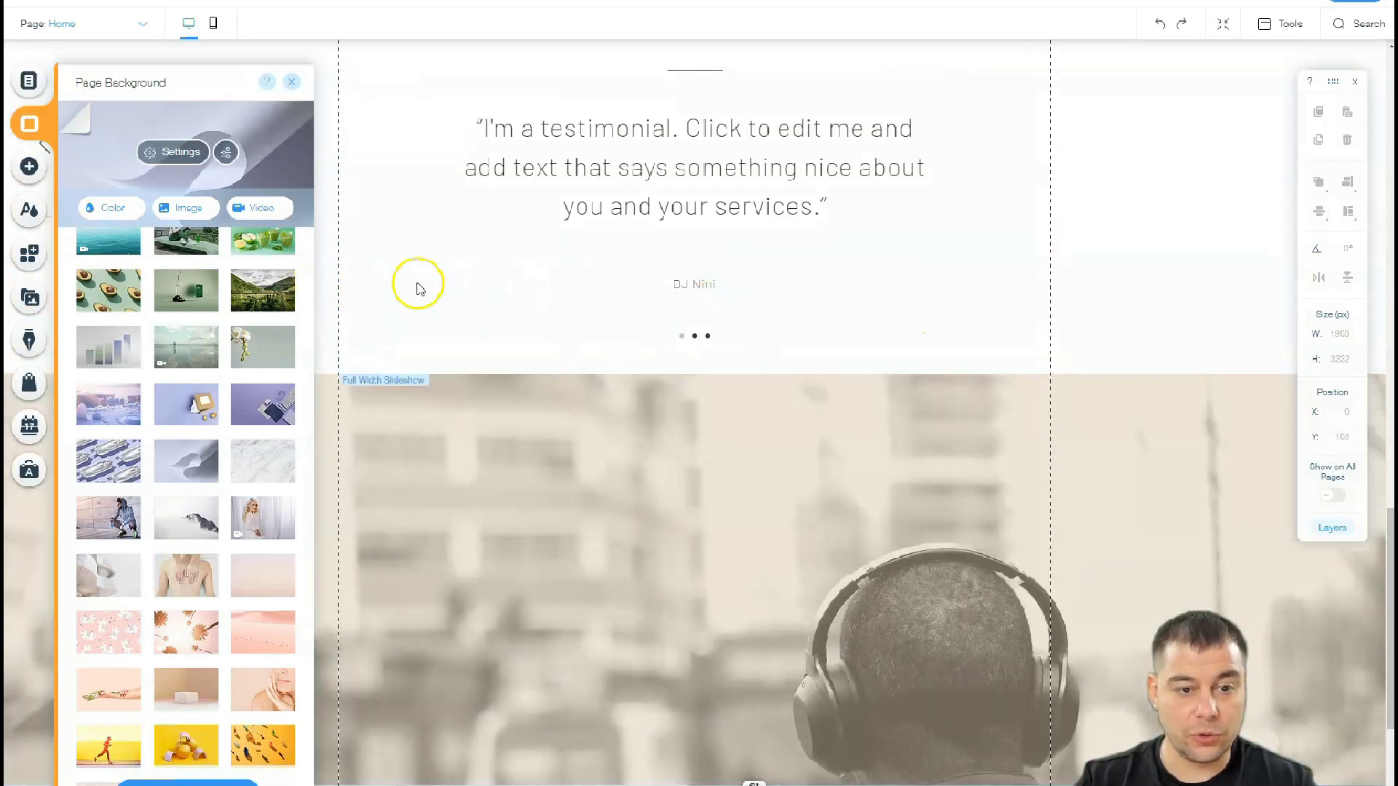
pyautogui.click(110, 211)
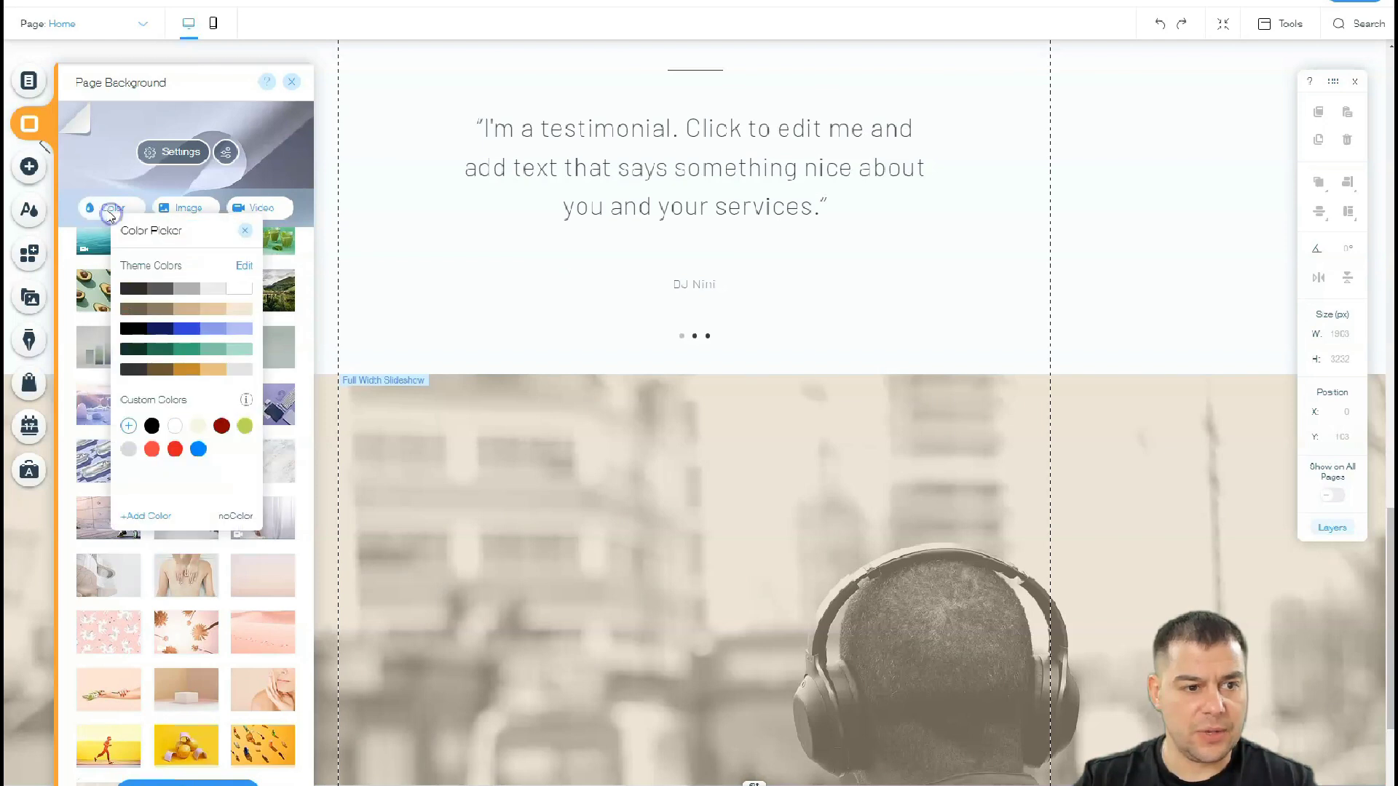
pyautogui.click(211, 290)
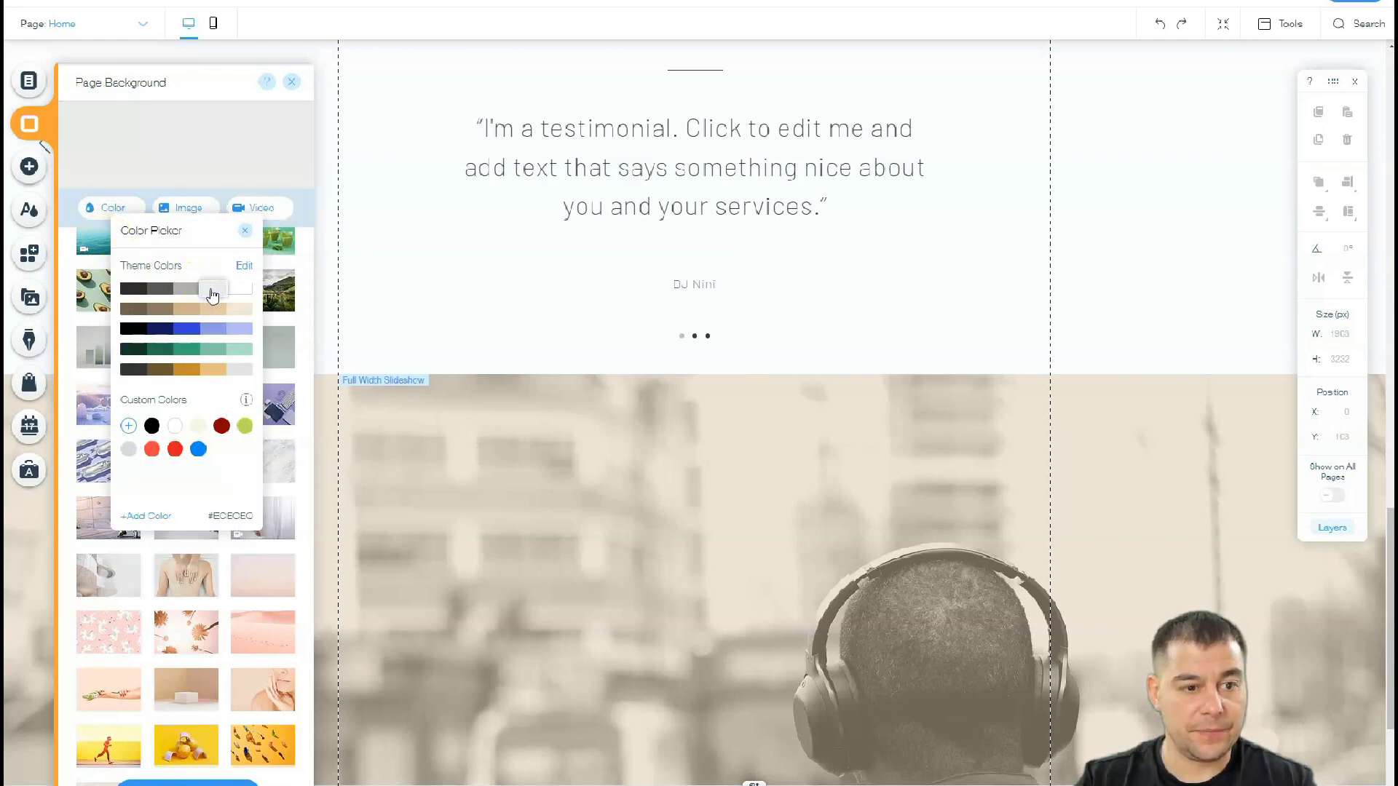
pyautogui.click(290, 103)
pyautogui.scroll(5, 599, 291)
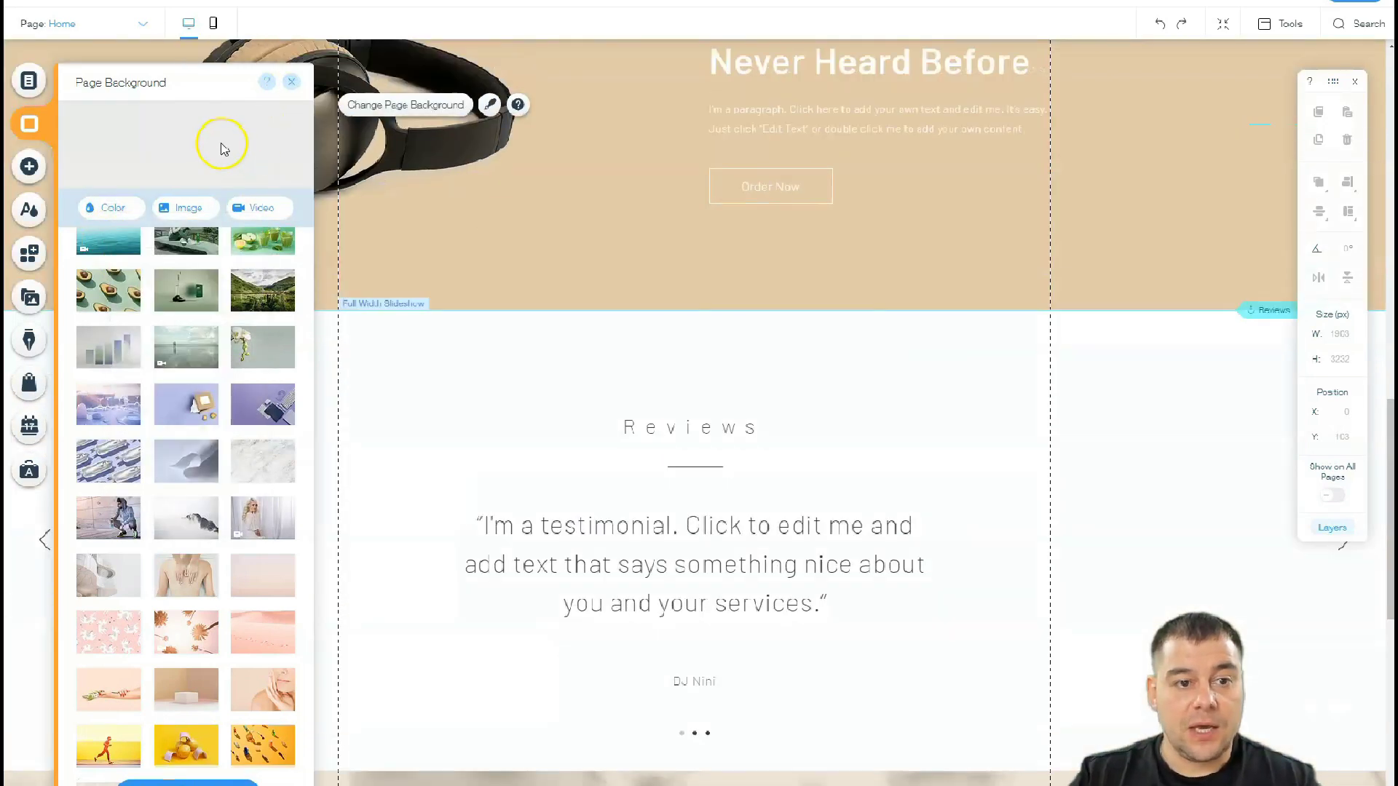
# Browse the Add > Strip designs from About through Testimonials to Classic
pyautogui.click(290, 85)
pyautogui.scroll(10, 798, 262)
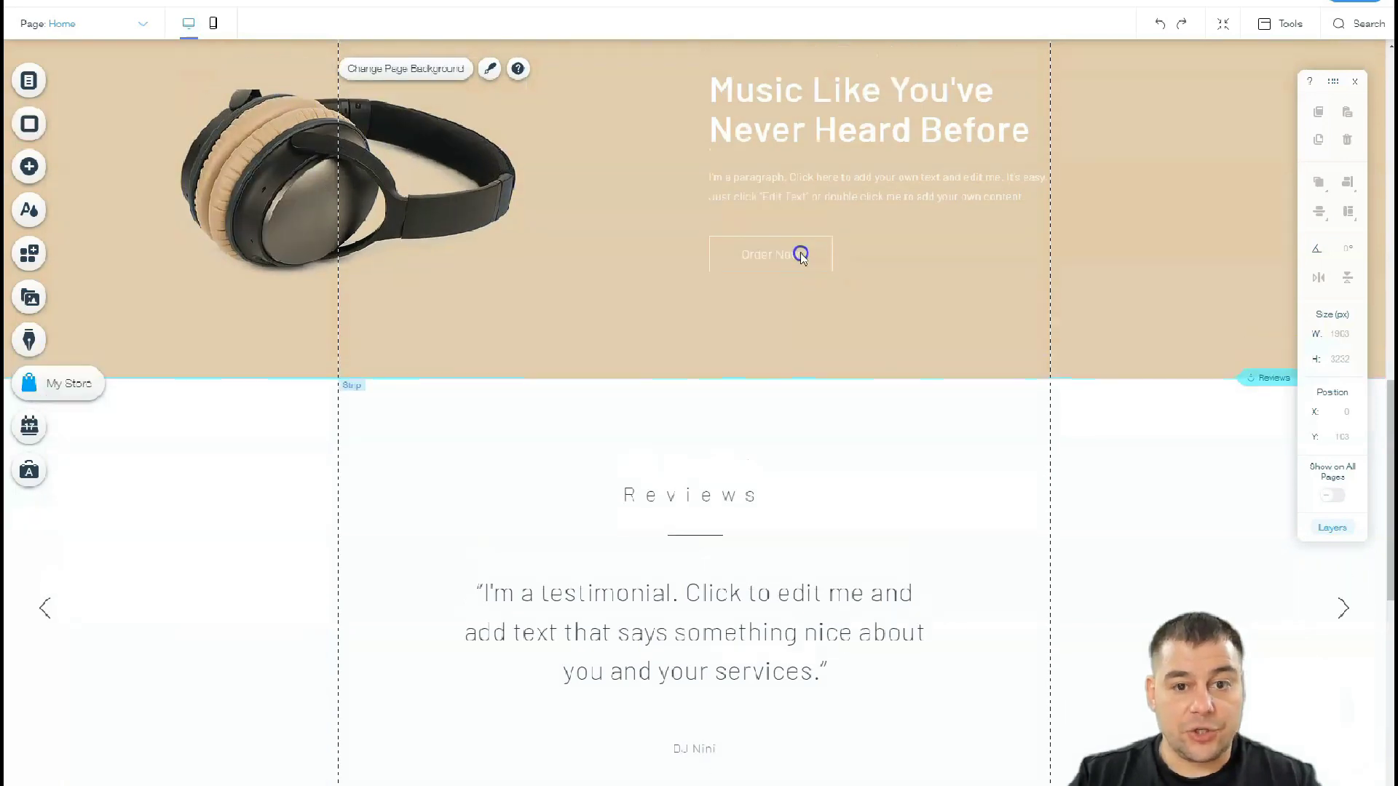
pyautogui.scroll(6, 793, 288)
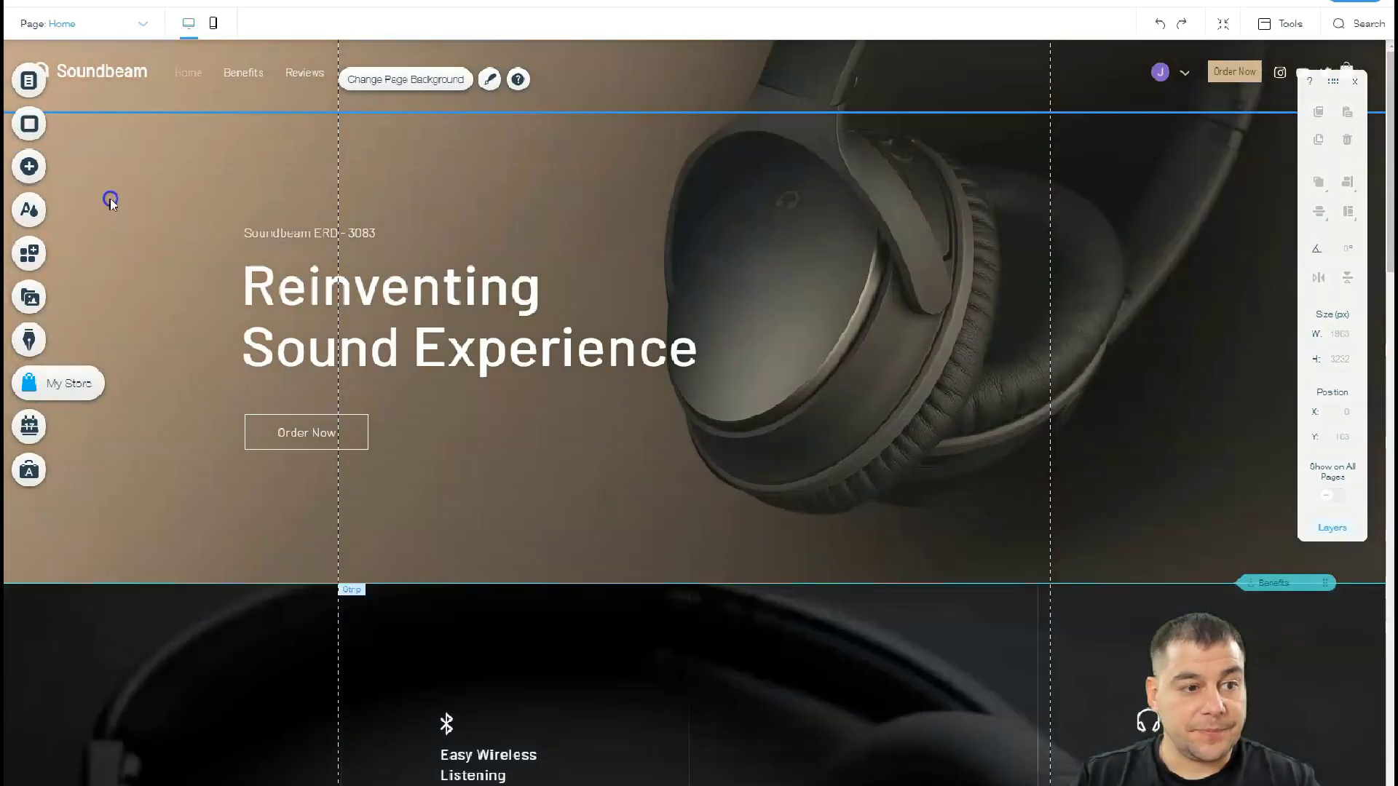
pyautogui.click(30, 167)
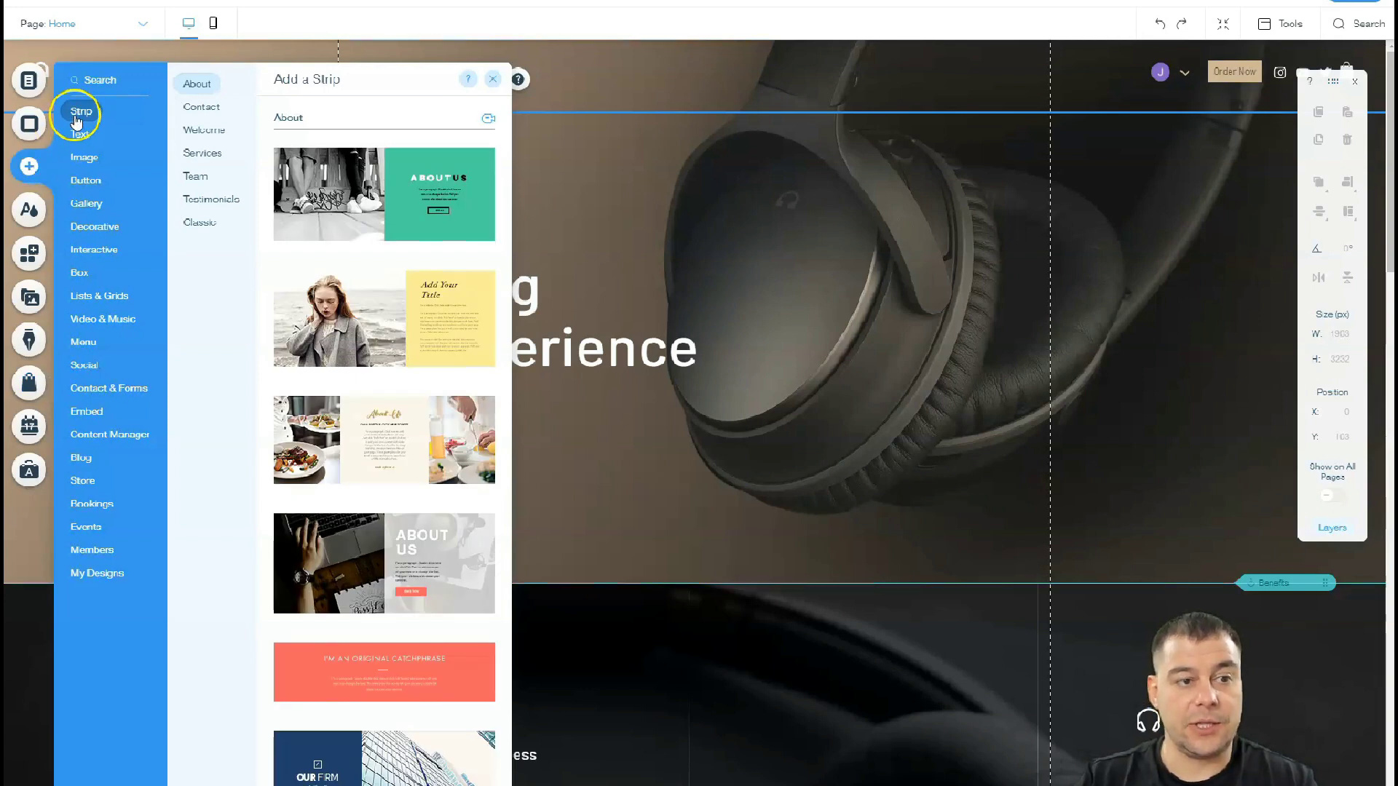
pyautogui.click(202, 88)
pyautogui.click(201, 106)
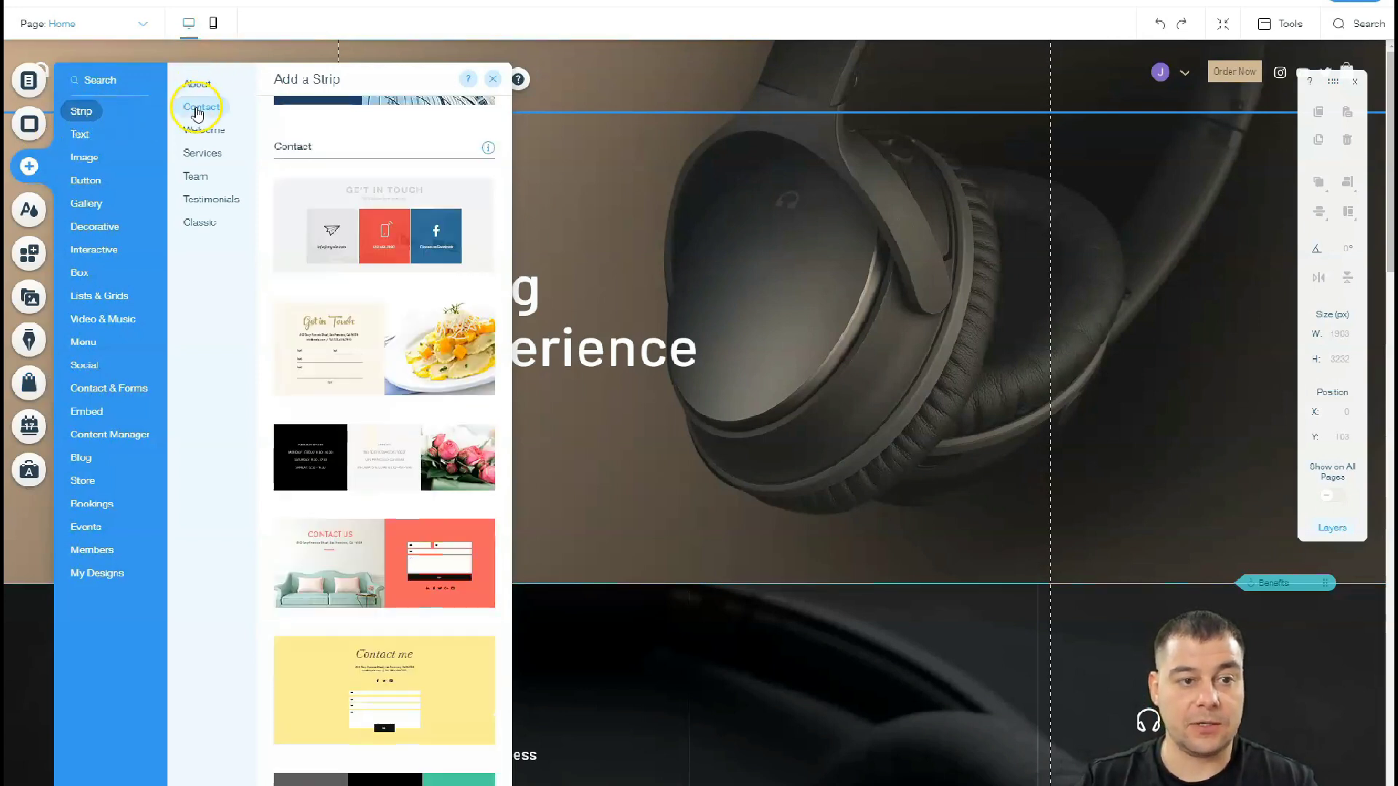
pyautogui.click(203, 129)
pyautogui.click(193, 154)
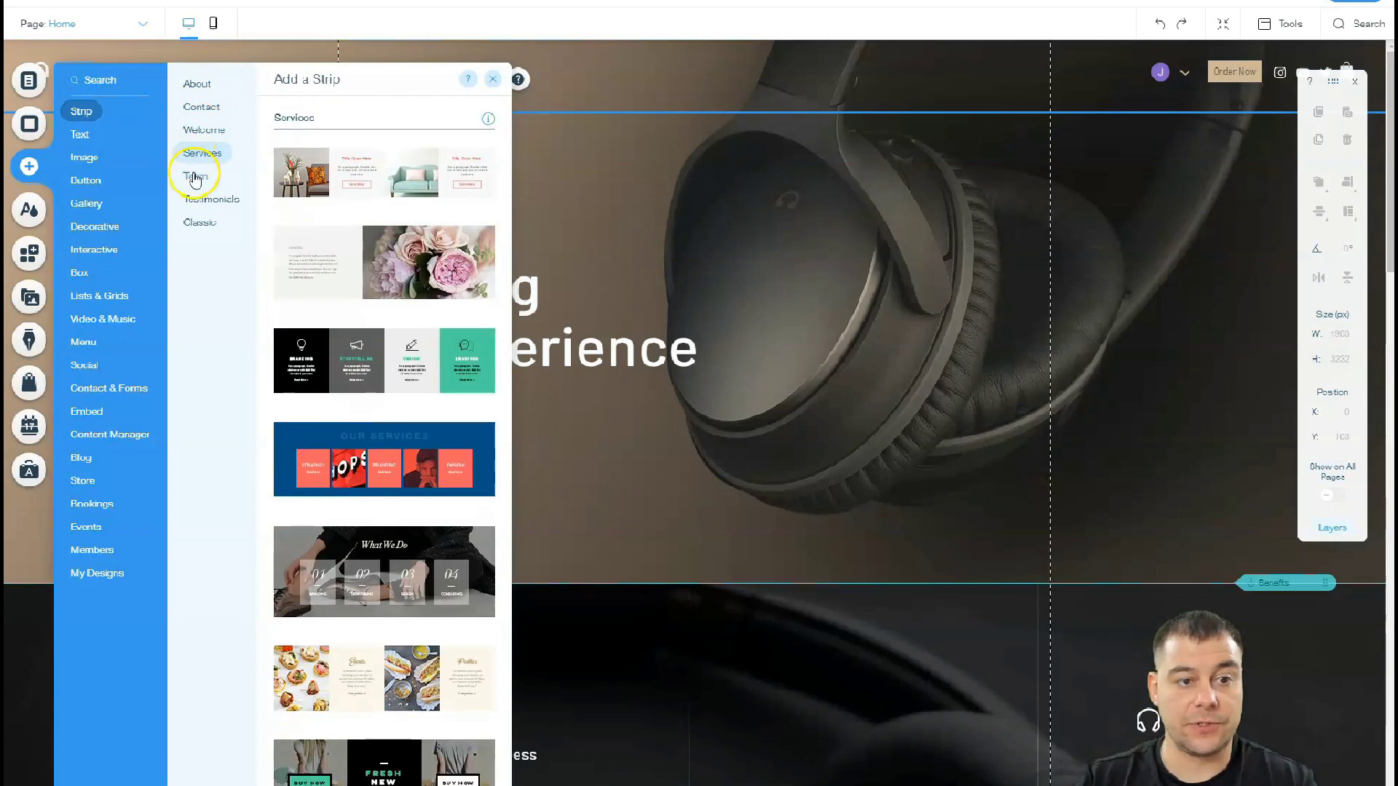
pyautogui.click(194, 175)
pyautogui.click(203, 201)
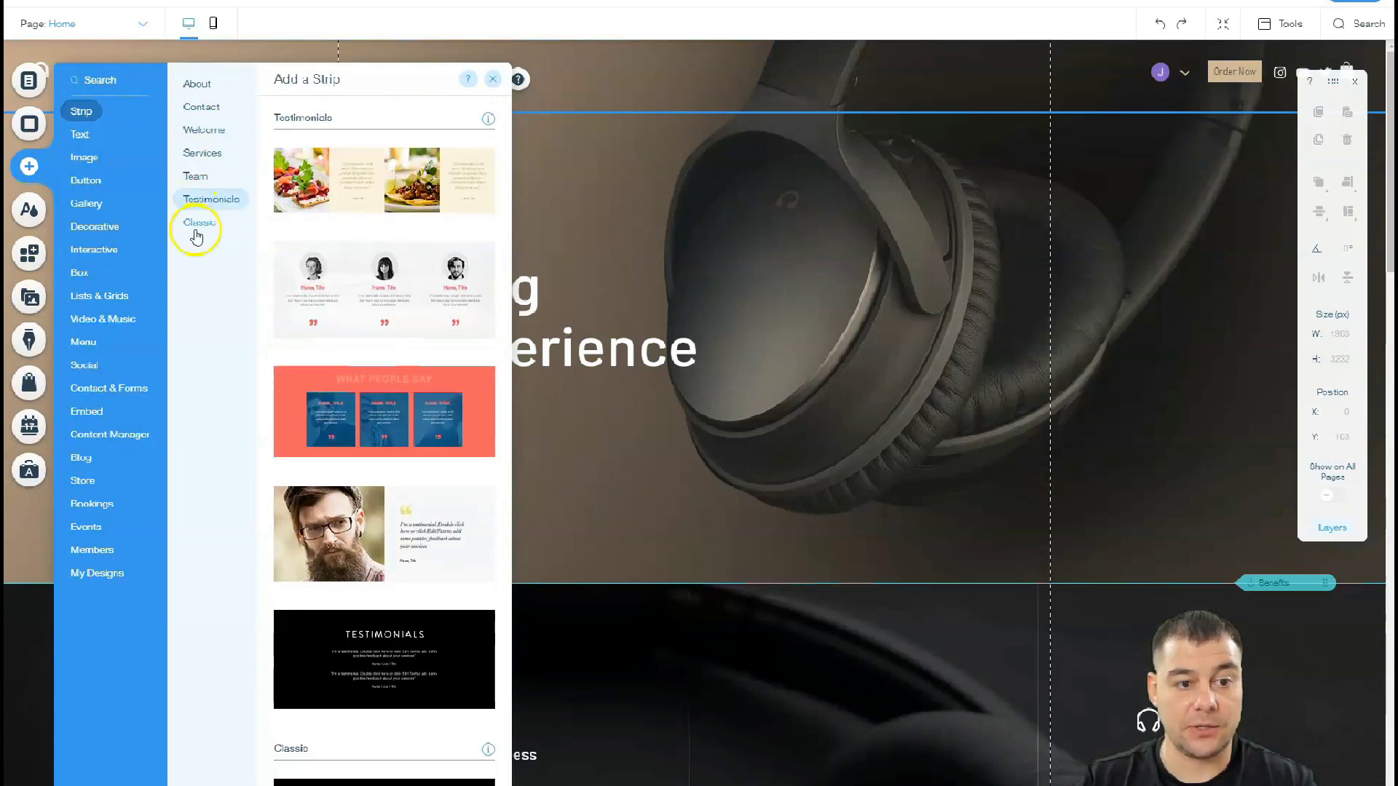
pyautogui.click(199, 224)
# Add a plain strip below the hero and lower its background colour opacity
pyautogui.moveTo(394, 609); pyautogui.dragTo(860, 581)
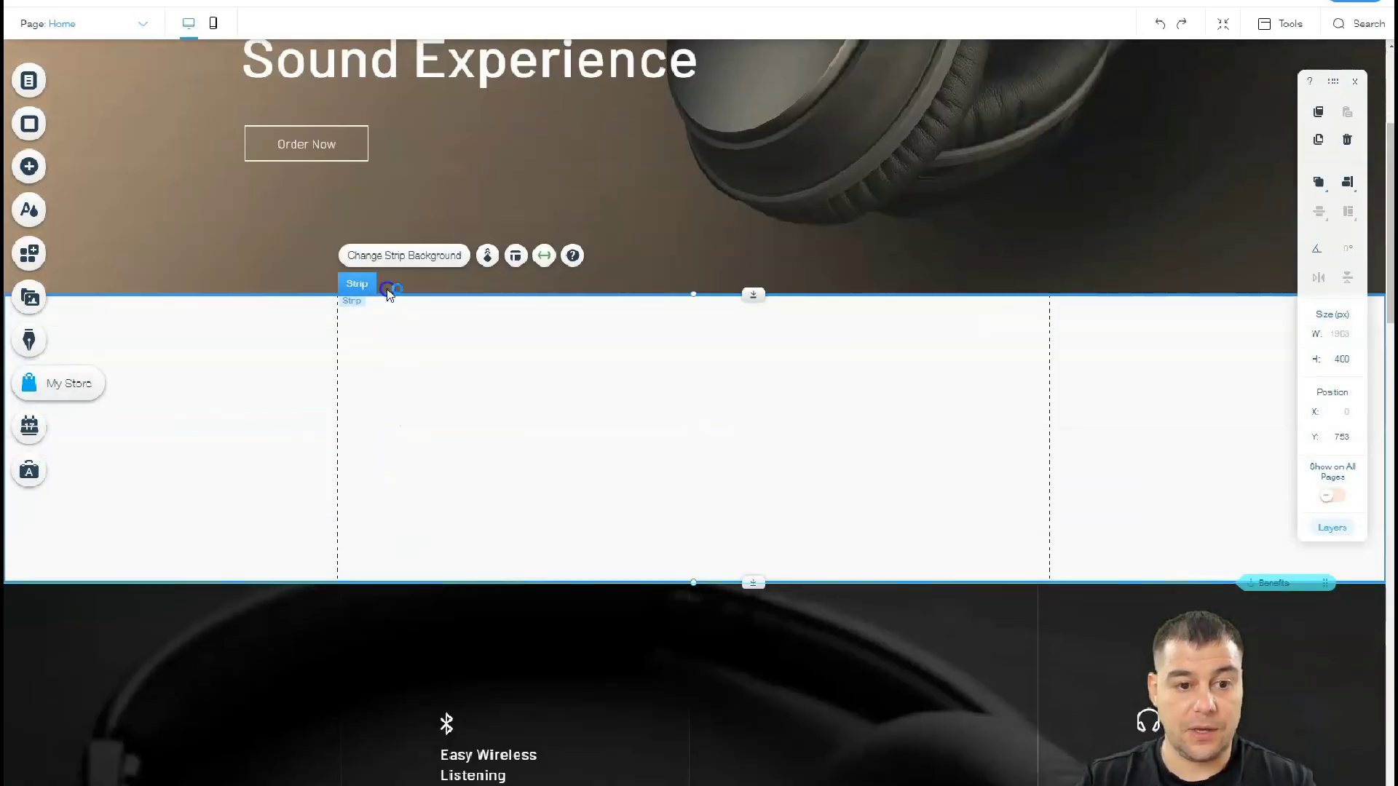
pyautogui.click(390, 257)
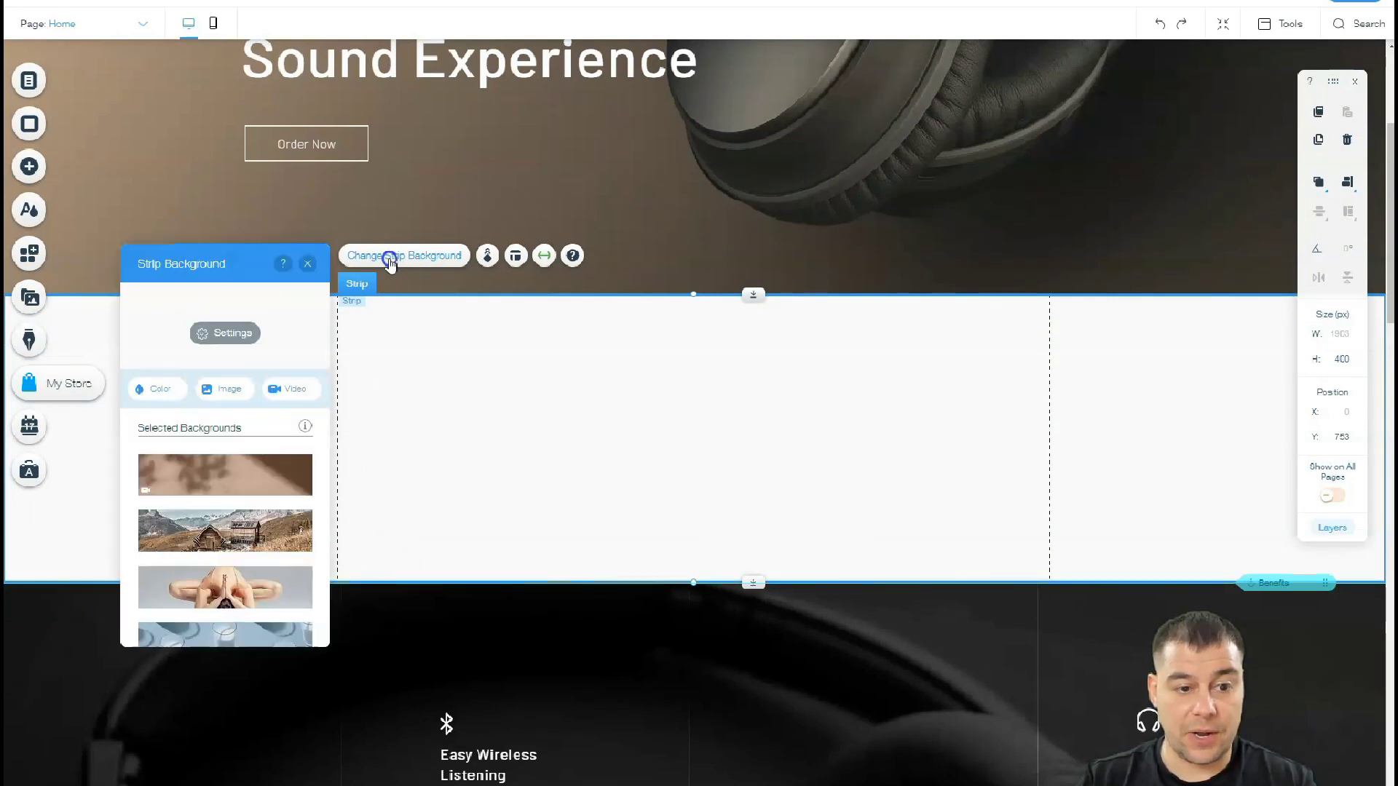
pyautogui.click(249, 390)
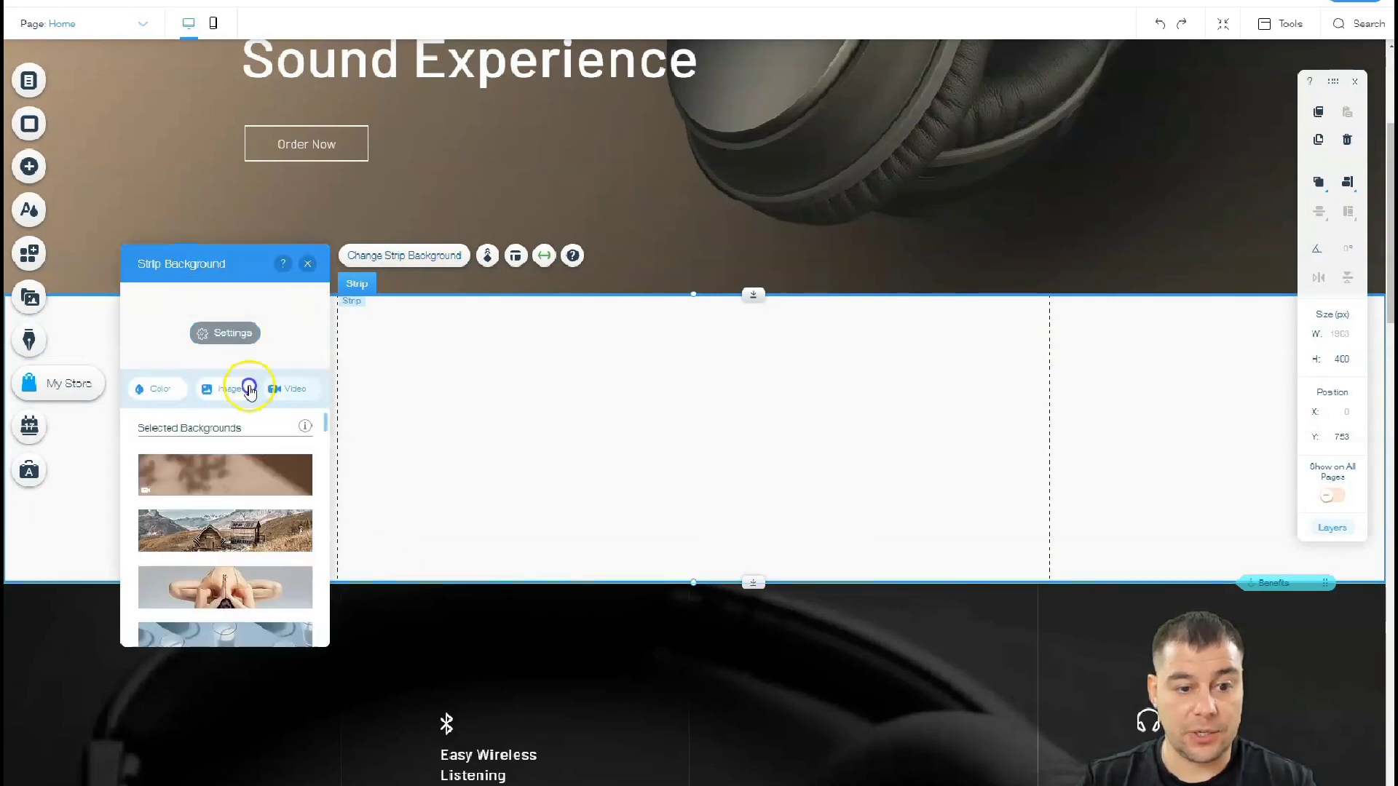
pyautogui.click(207, 335)
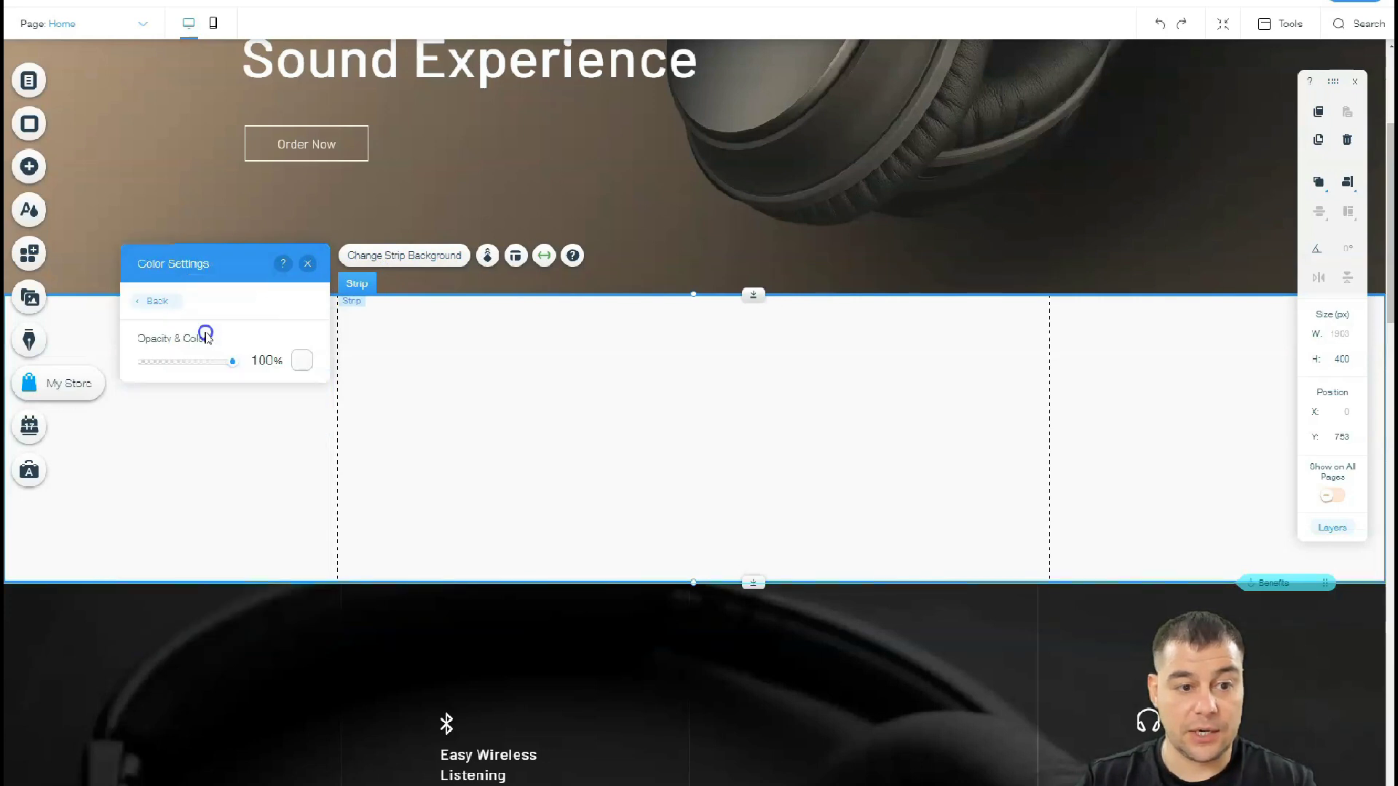
pyautogui.moveTo(234, 362); pyautogui.dragTo(135, 366)
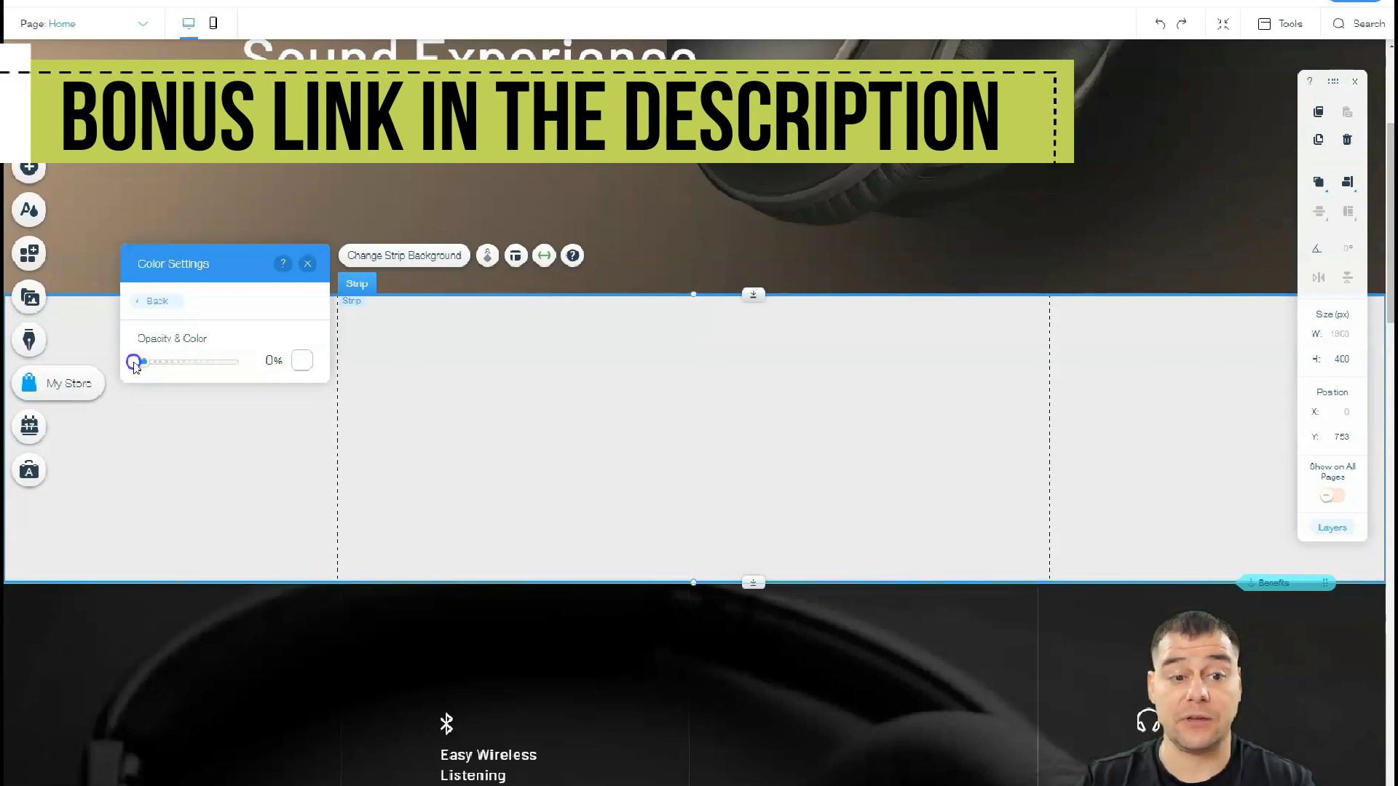
# Stretch the new strip taller to 610 px
pyautogui.moveTo(753, 582); pyautogui.dragTo(768, 734)
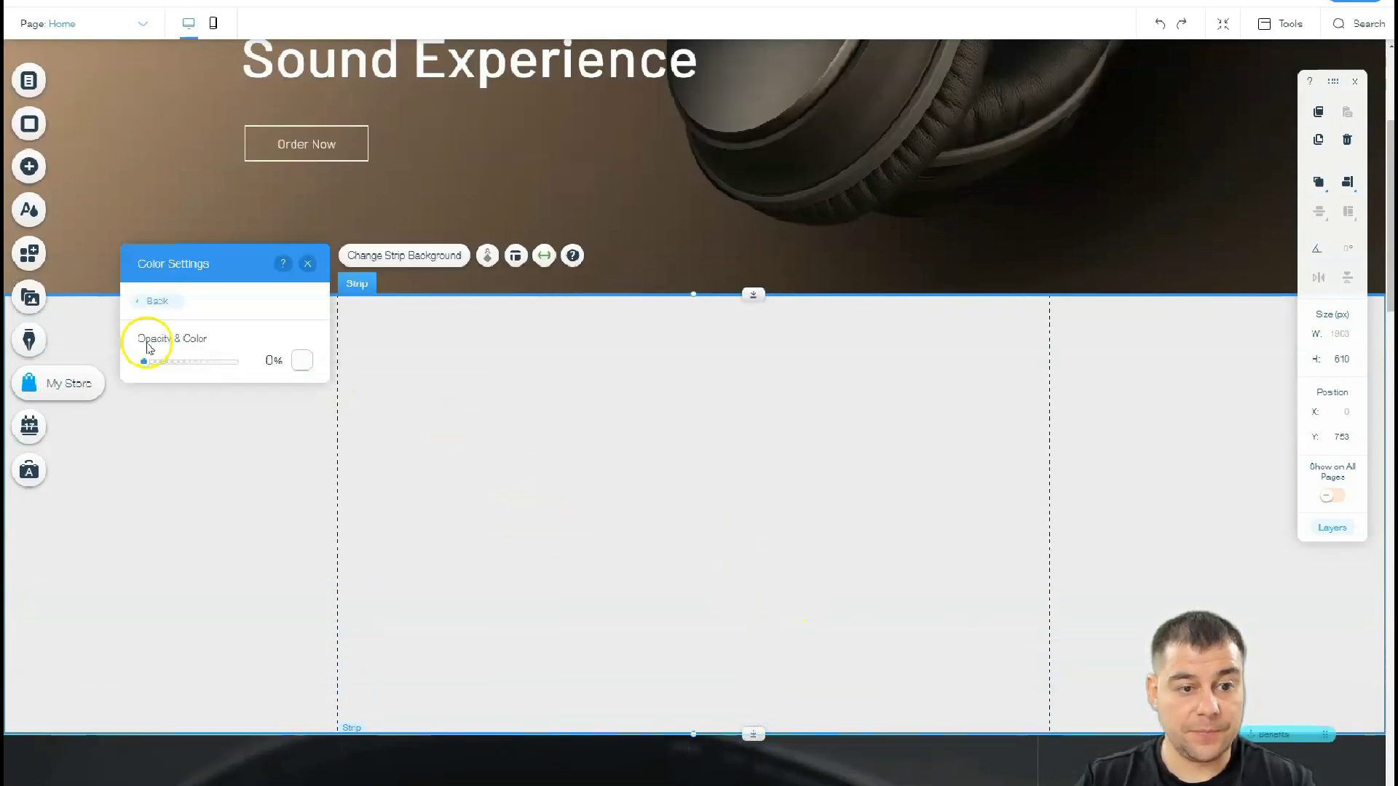
pyautogui.click(307, 264)
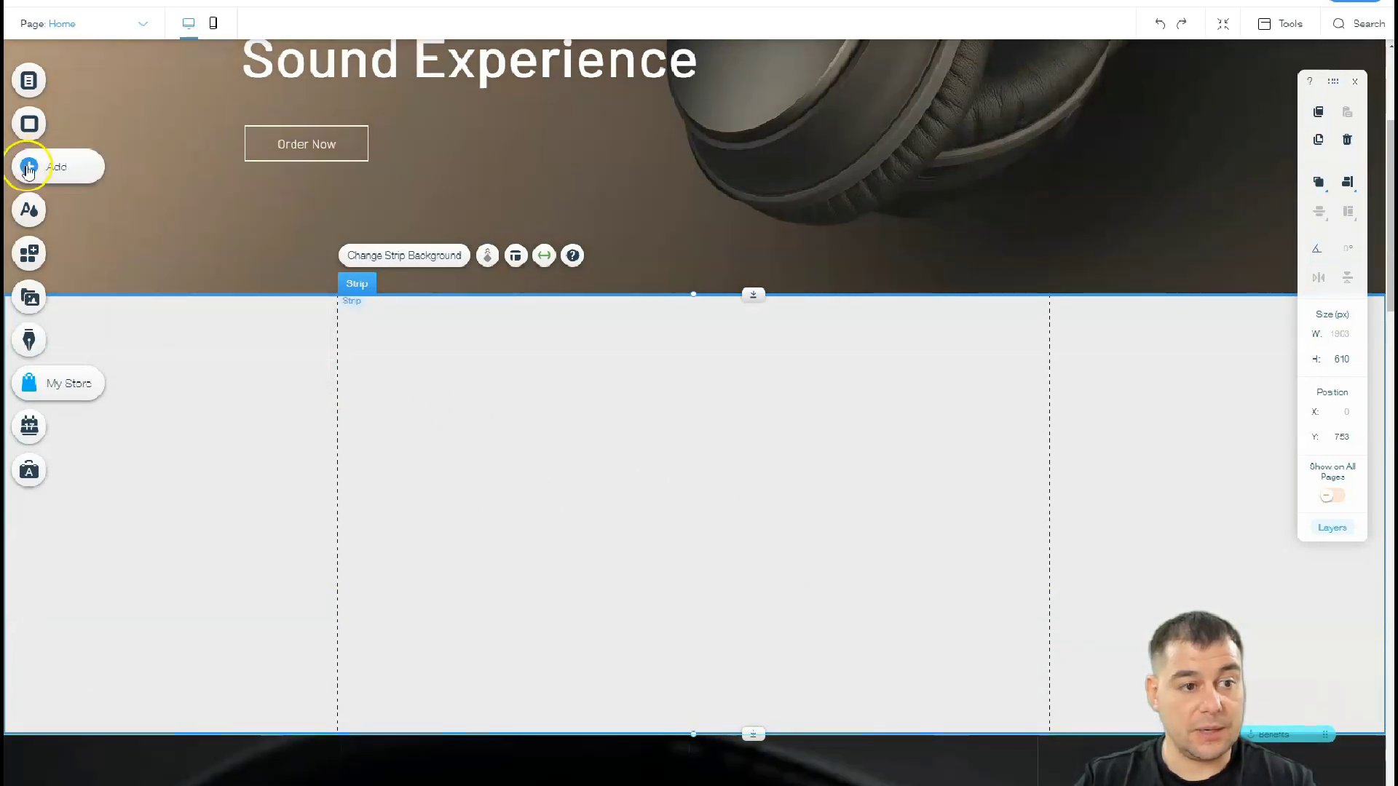
pyautogui.click(29, 167)
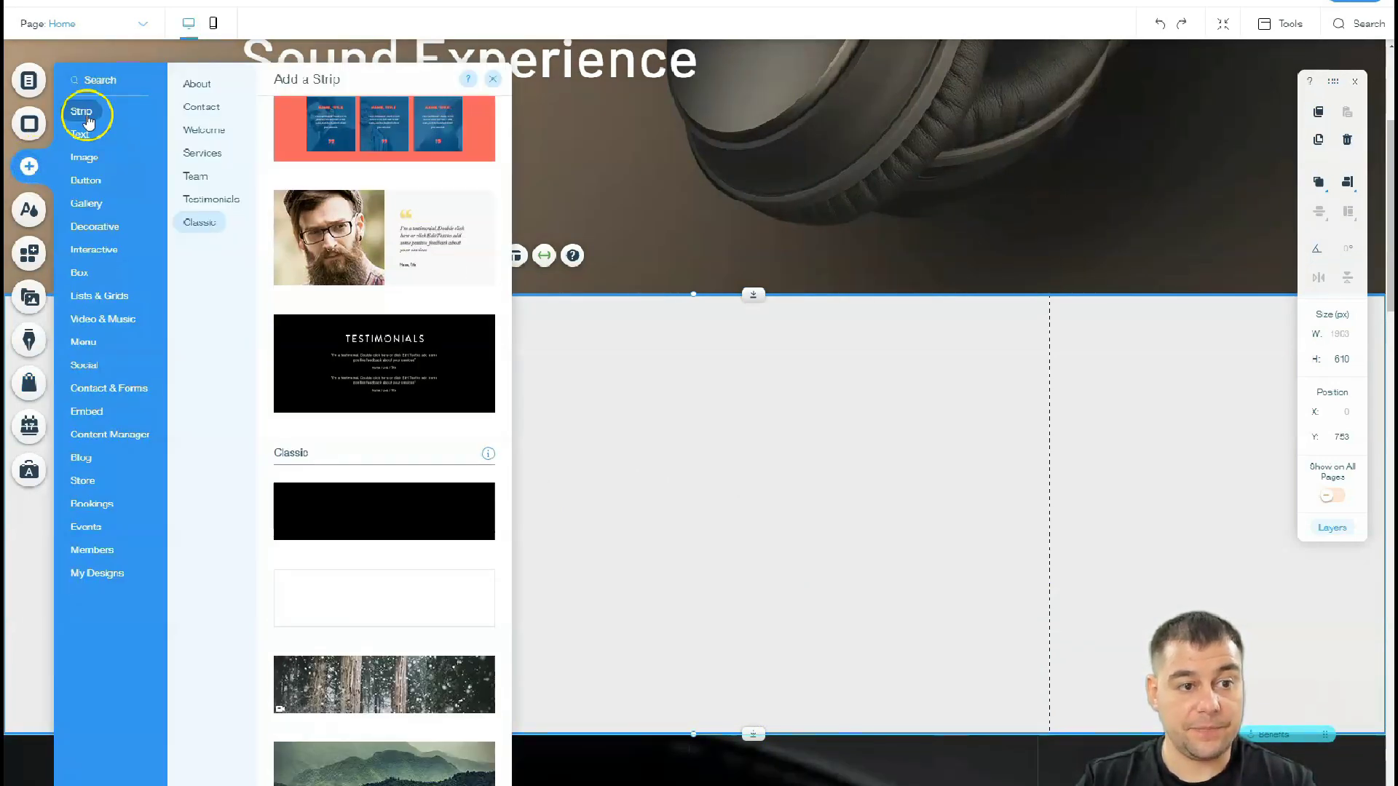
# Drop a HUGE TITLE heading, a 480×270 YouTube player and a 142×40 button into the strip
pyautogui.moveTo(81, 135)
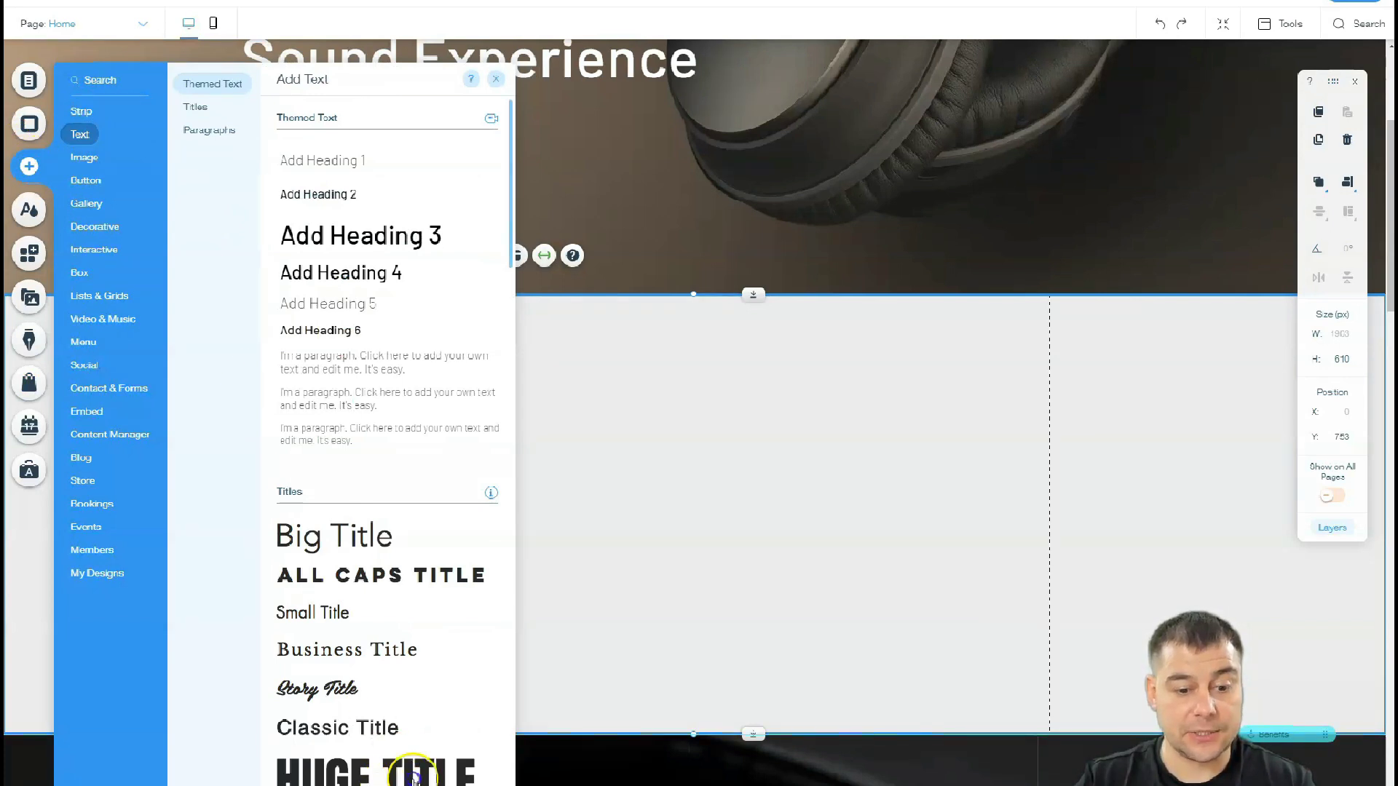
pyautogui.moveTo(413, 780); pyautogui.dragTo(461, 359)
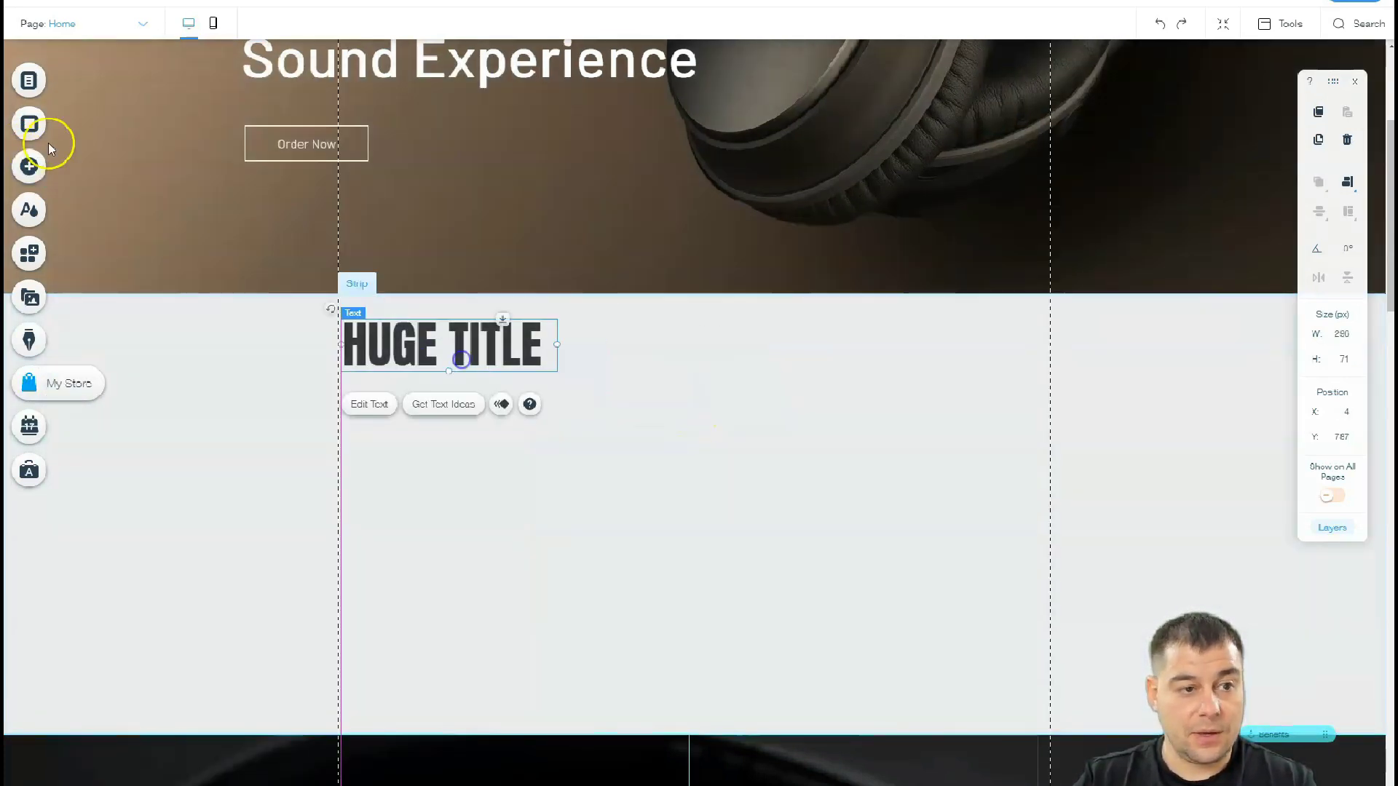
pyautogui.click(29, 166)
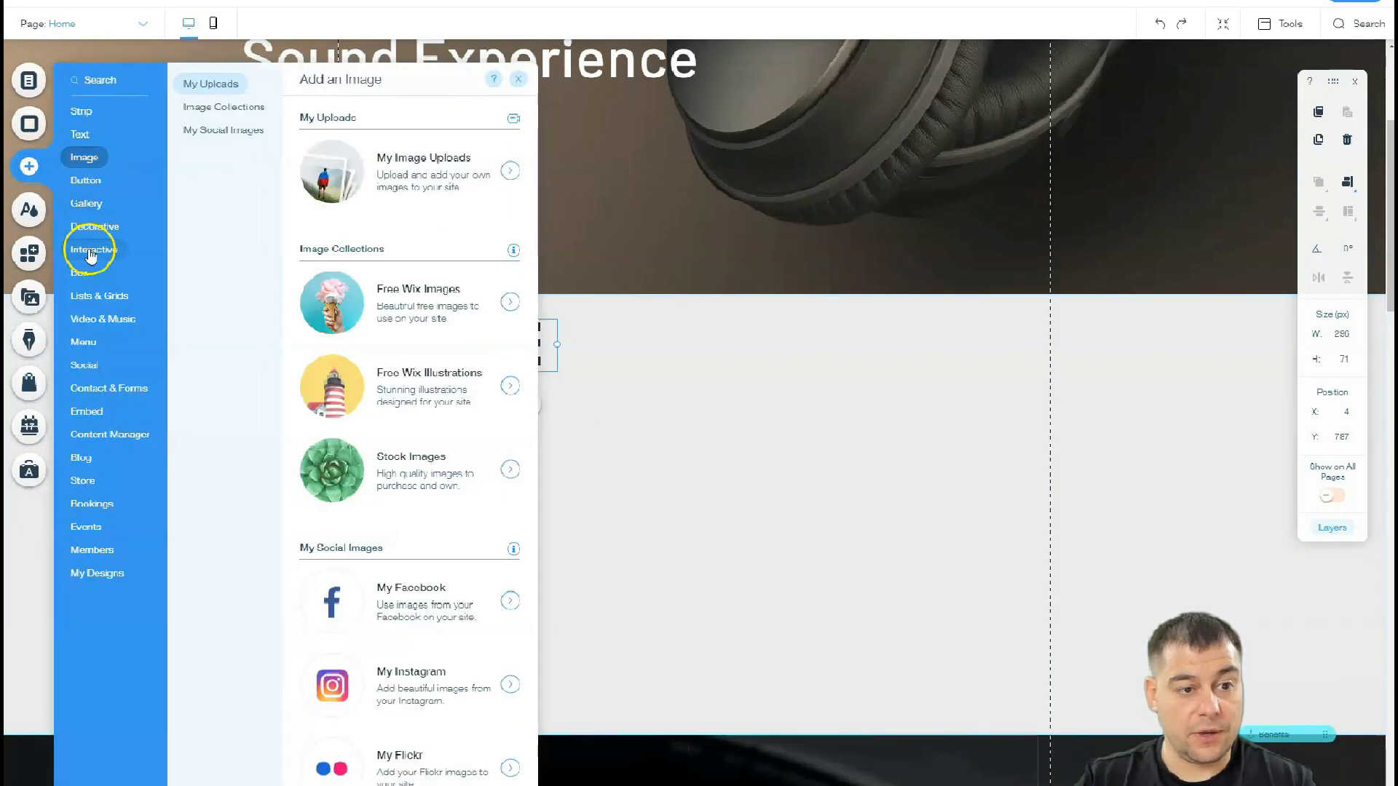
pyautogui.moveTo(108, 314)
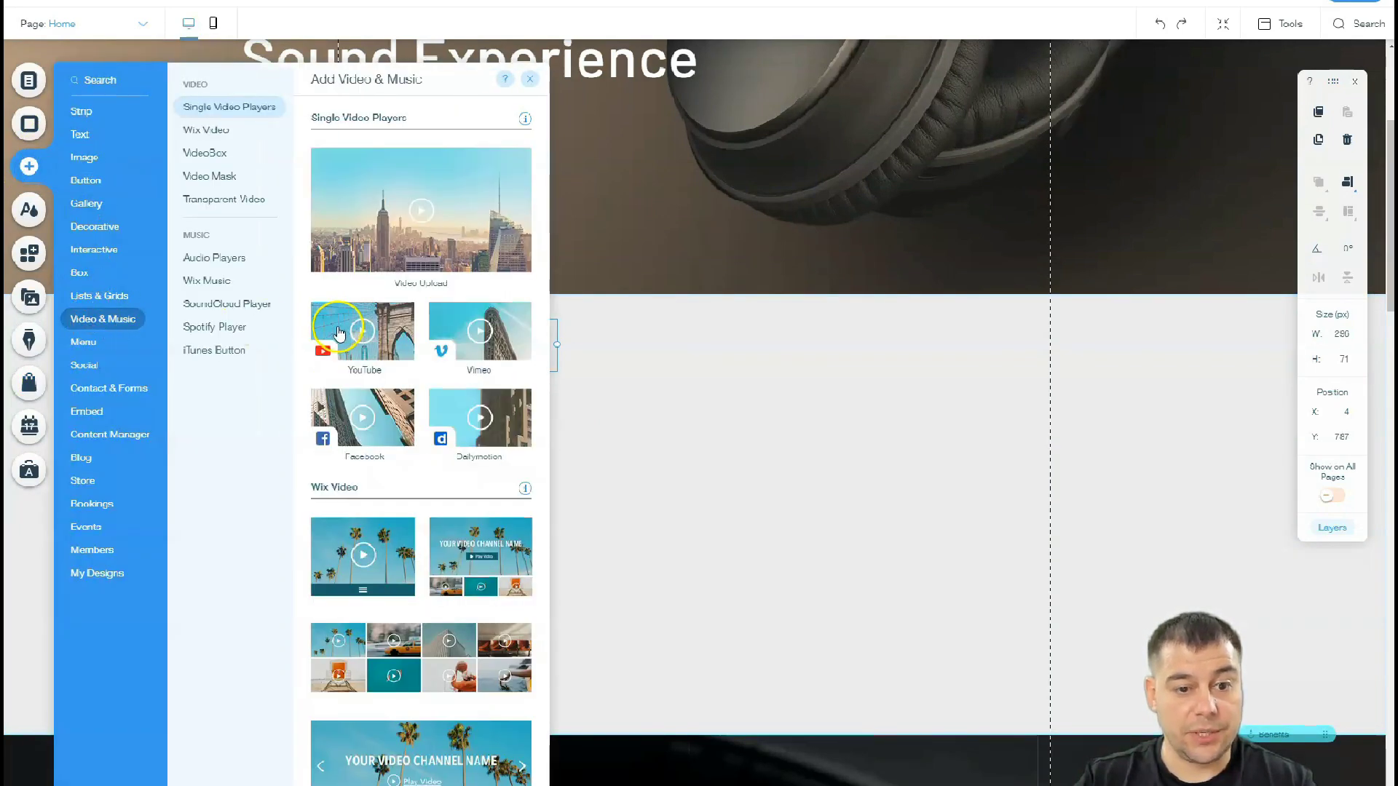
pyautogui.moveTo(337, 334); pyautogui.dragTo(764, 393)
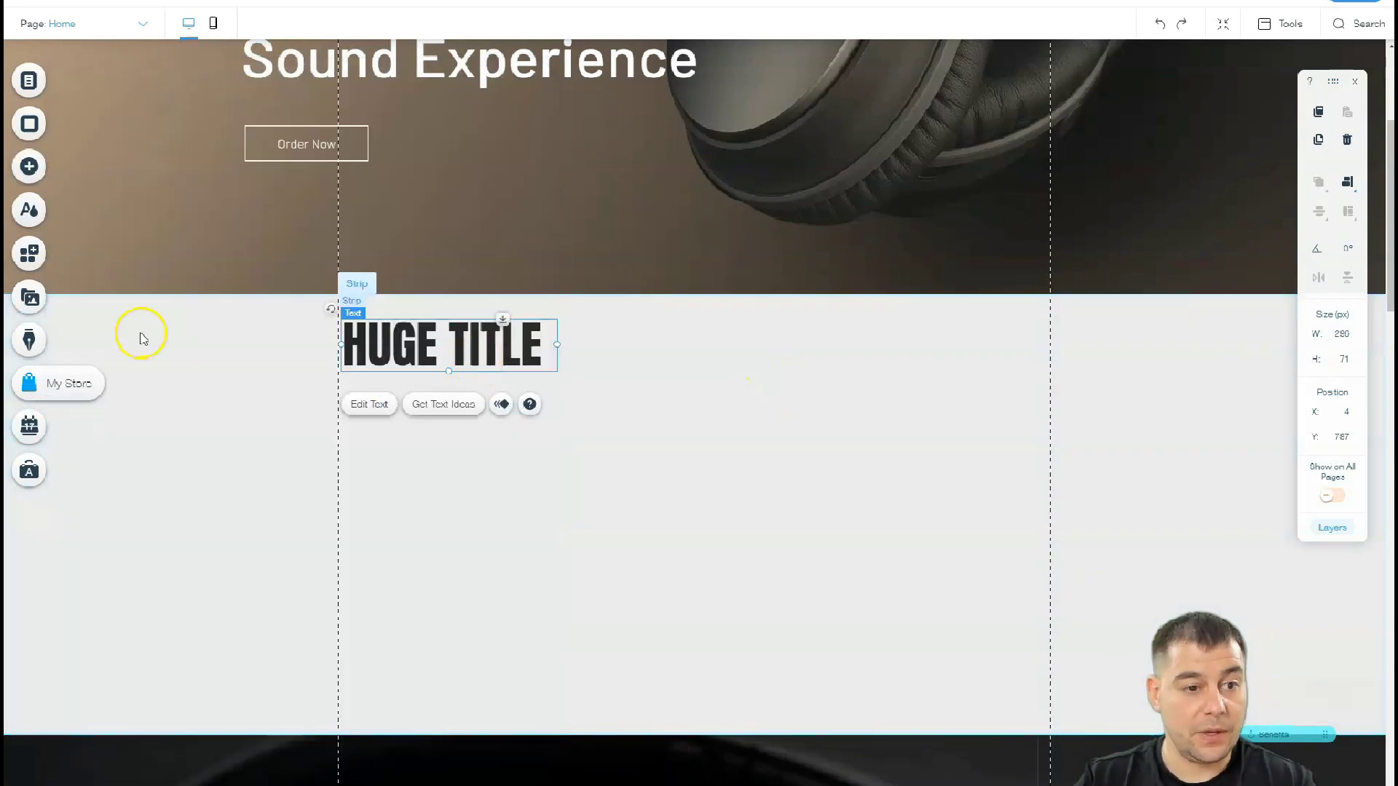
pyautogui.click(27, 169)
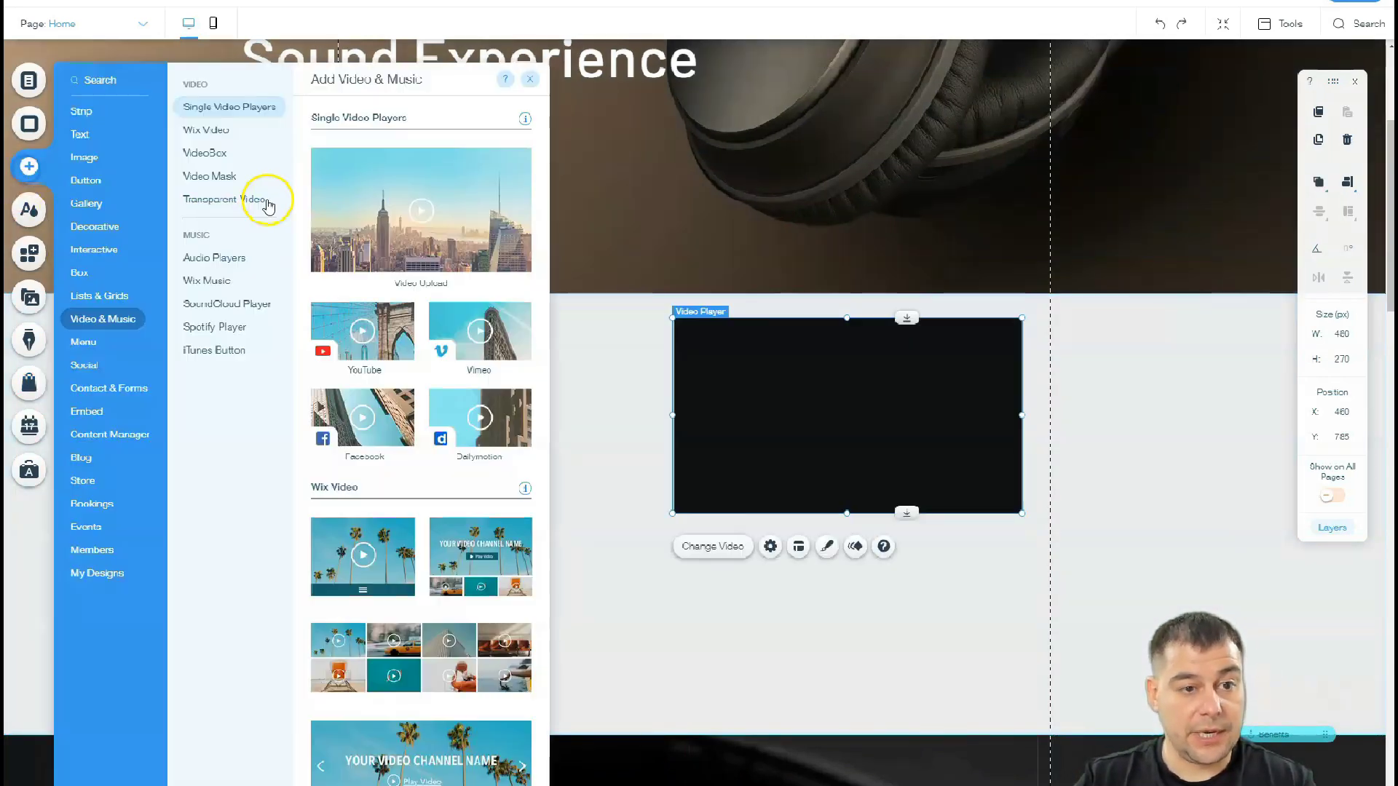
pyautogui.click(240, 199)
pyautogui.click(88, 226)
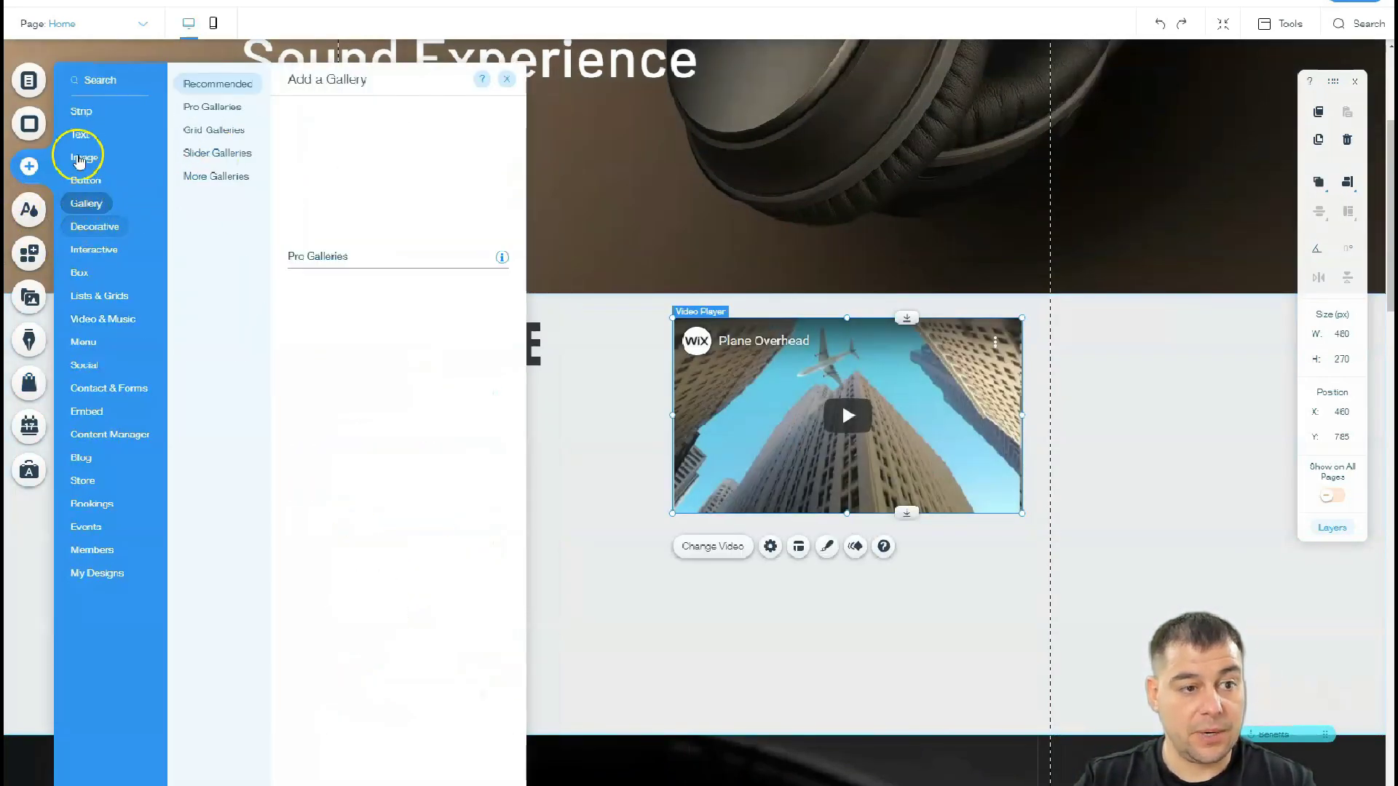
pyautogui.moveTo(84, 178)
pyautogui.moveTo(345, 184); pyautogui.dragTo(693, 631)
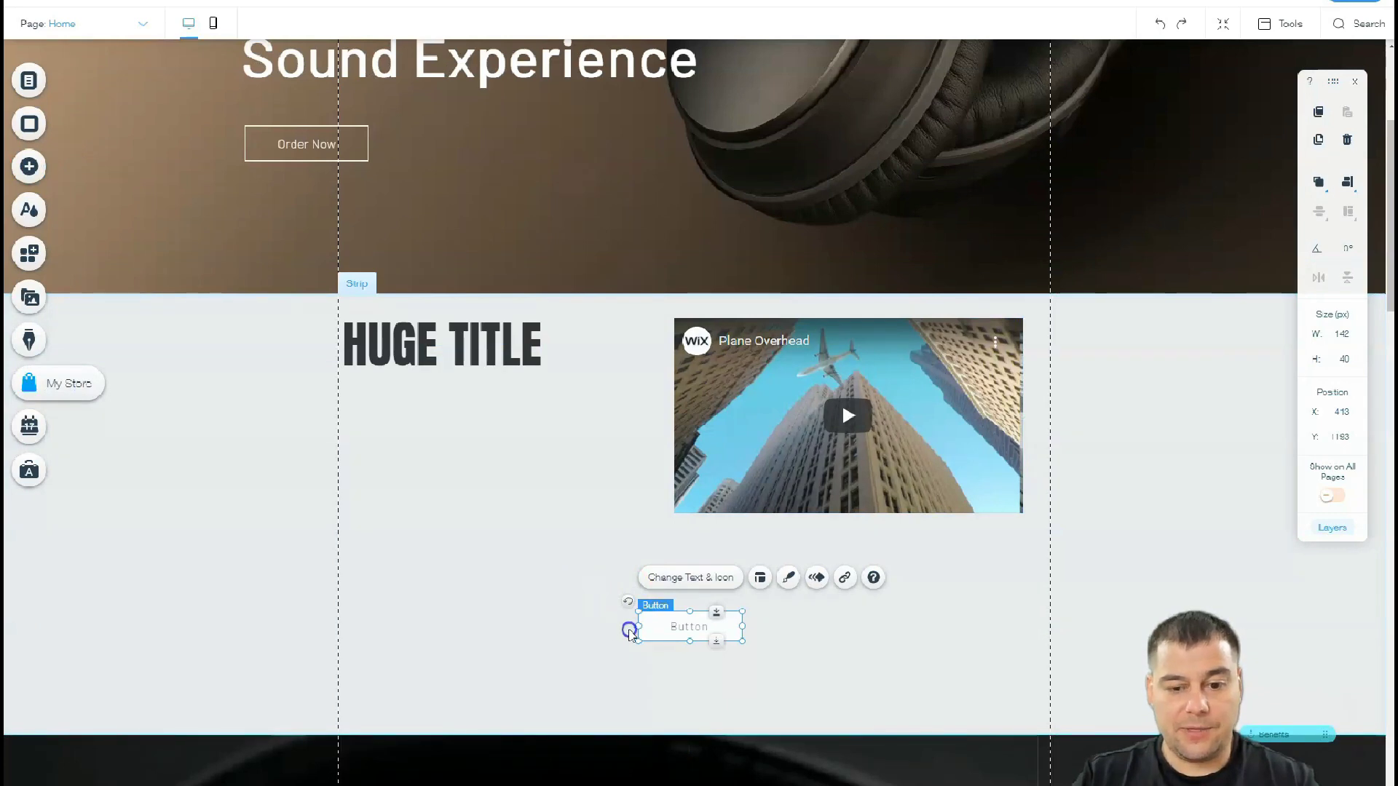
# Resize the button to 430×169 and place HUGE TITLE at x 41, y 822 beside the video
pyautogui.moveTo(641, 643); pyautogui.dragTo(525, 682)
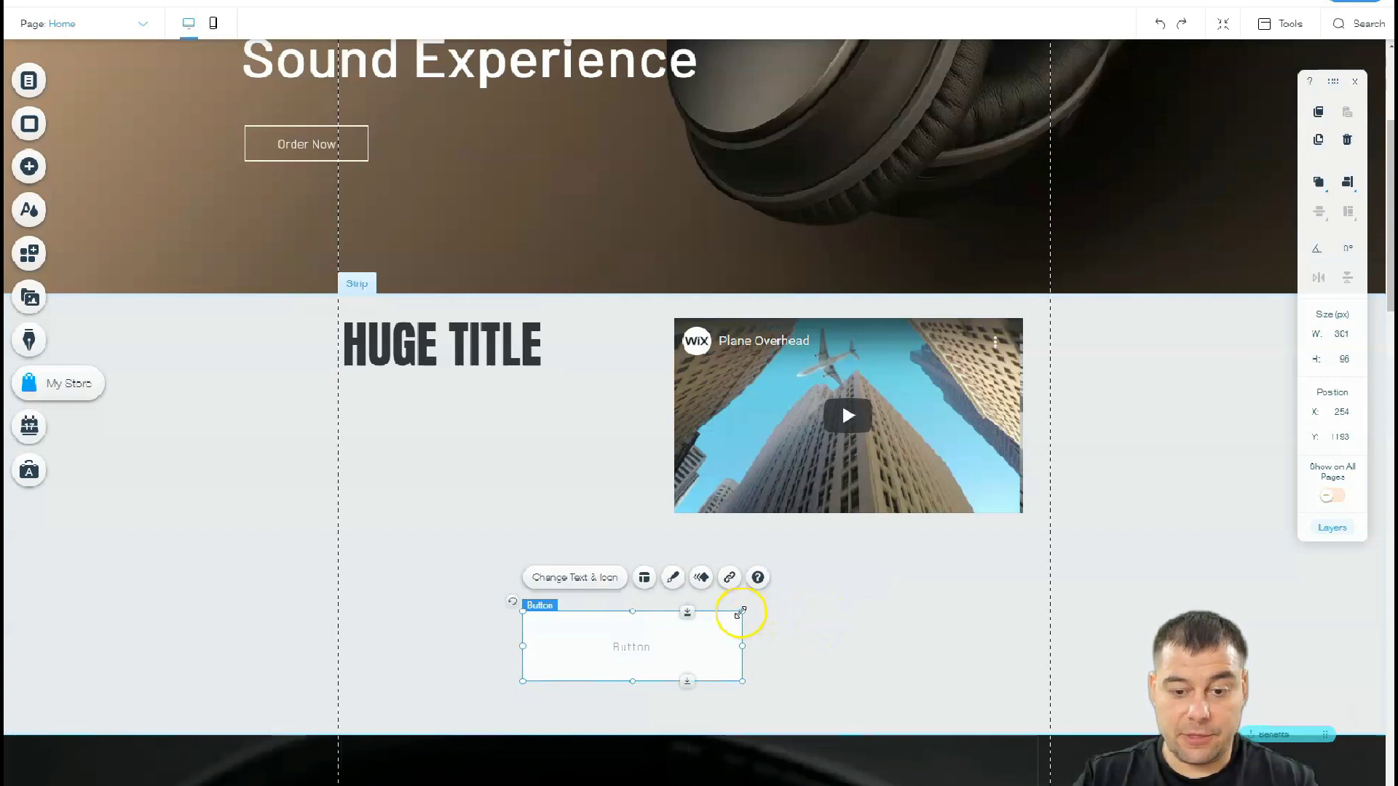
pyautogui.moveTo(742, 612); pyautogui.dragTo(835, 560)
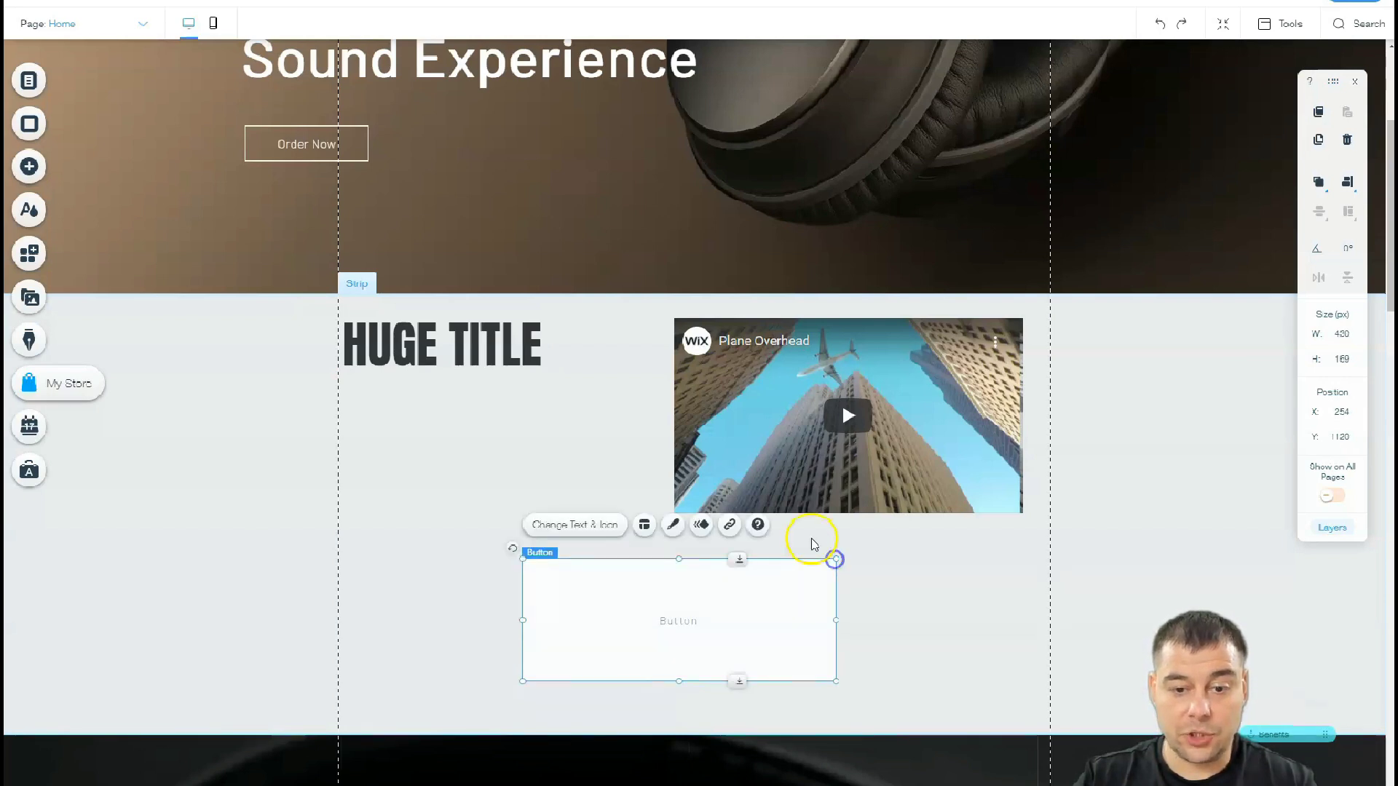
pyautogui.moveTo(498, 370); pyautogui.dragTo(535, 425)
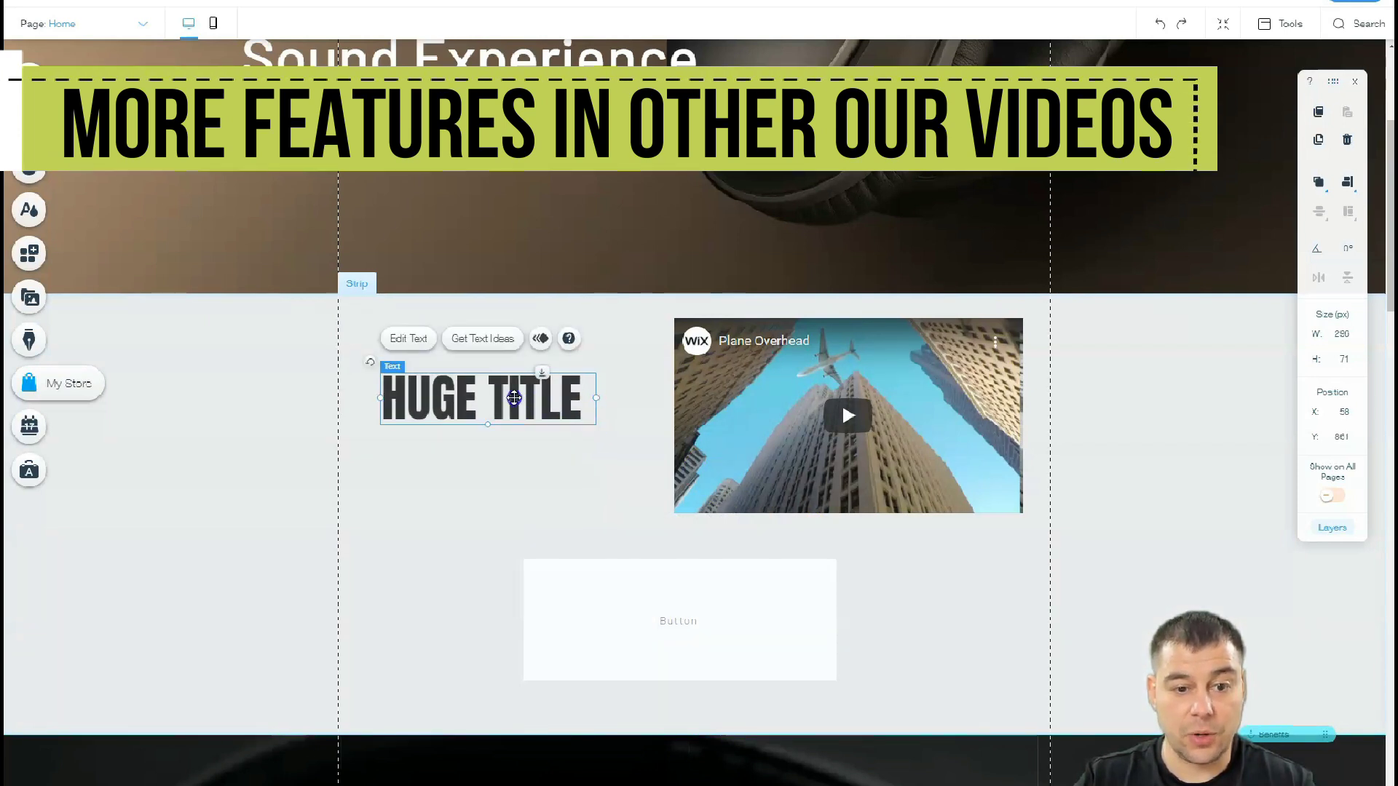
pyautogui.moveTo(513, 398); pyautogui.dragTo(522, 295)
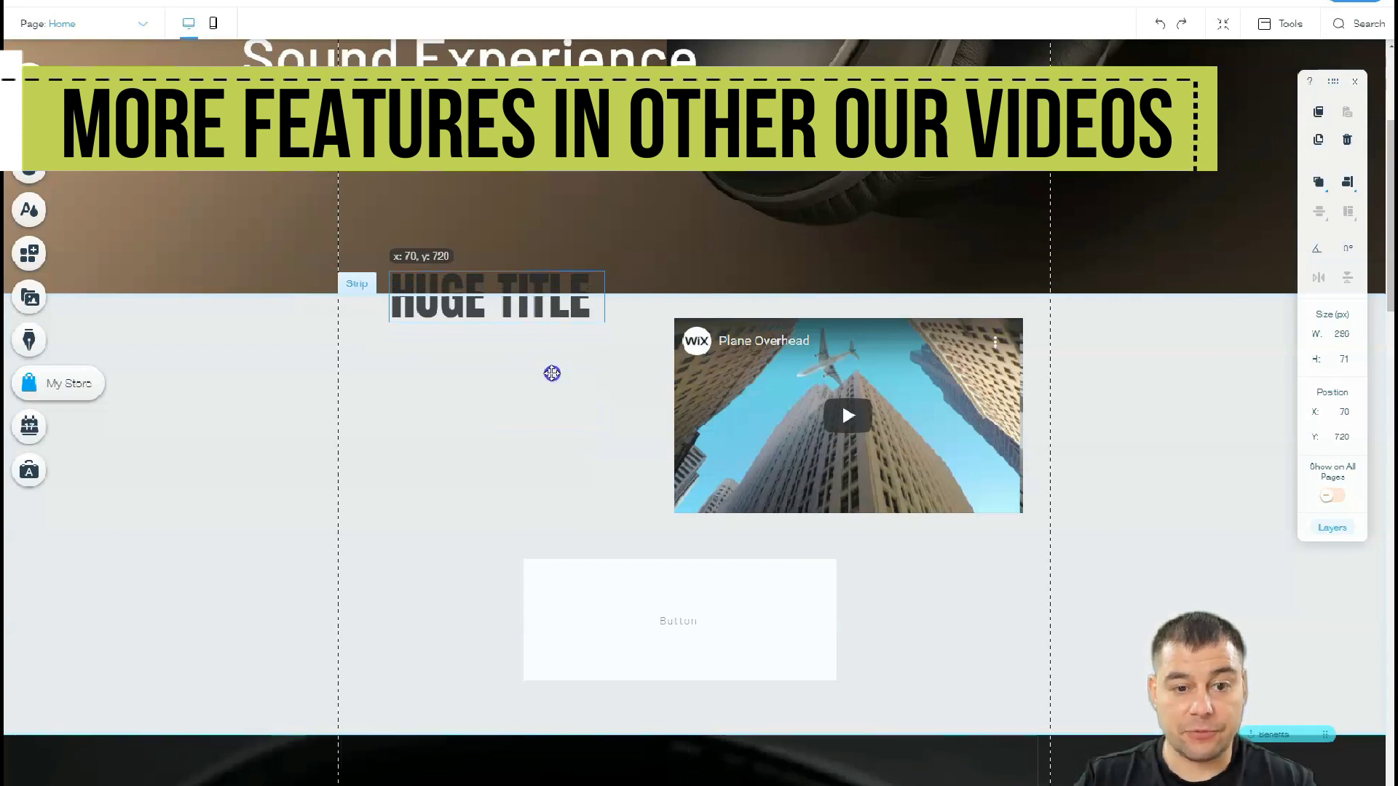
pyautogui.click(482, 423)
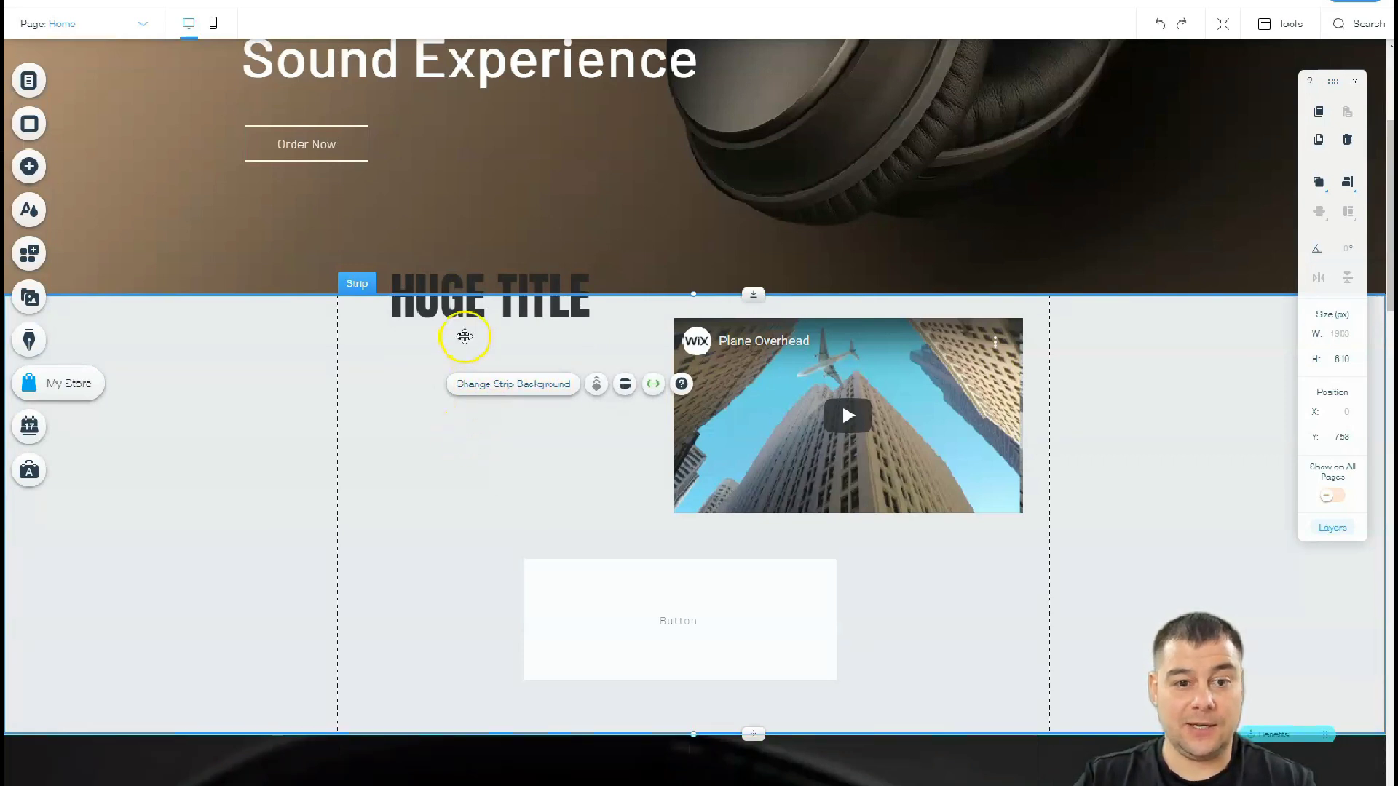
pyautogui.moveTo(473, 315); pyautogui.dragTo(454, 387)
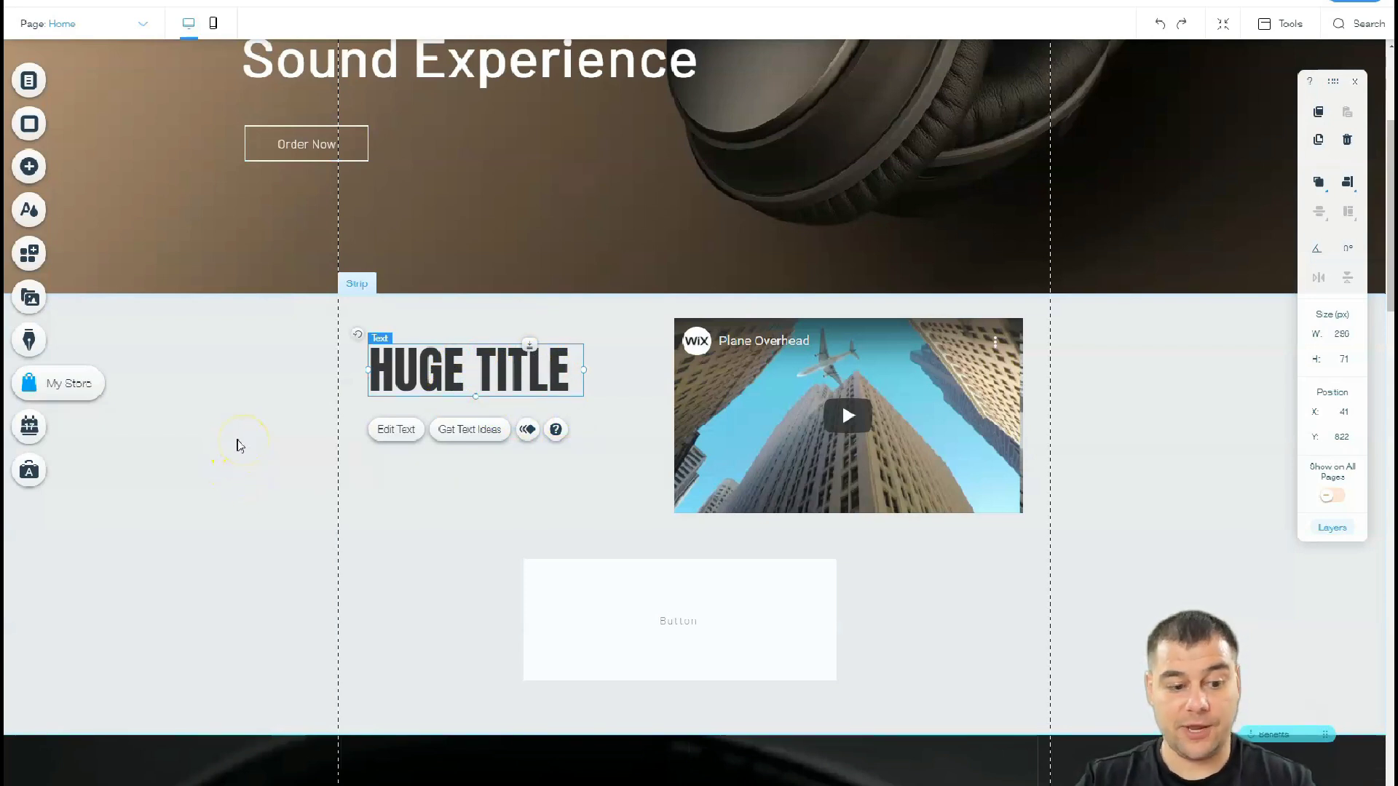
pyautogui.scroll(1, 234, 446)
pyautogui.scroll(-3, 234, 447)
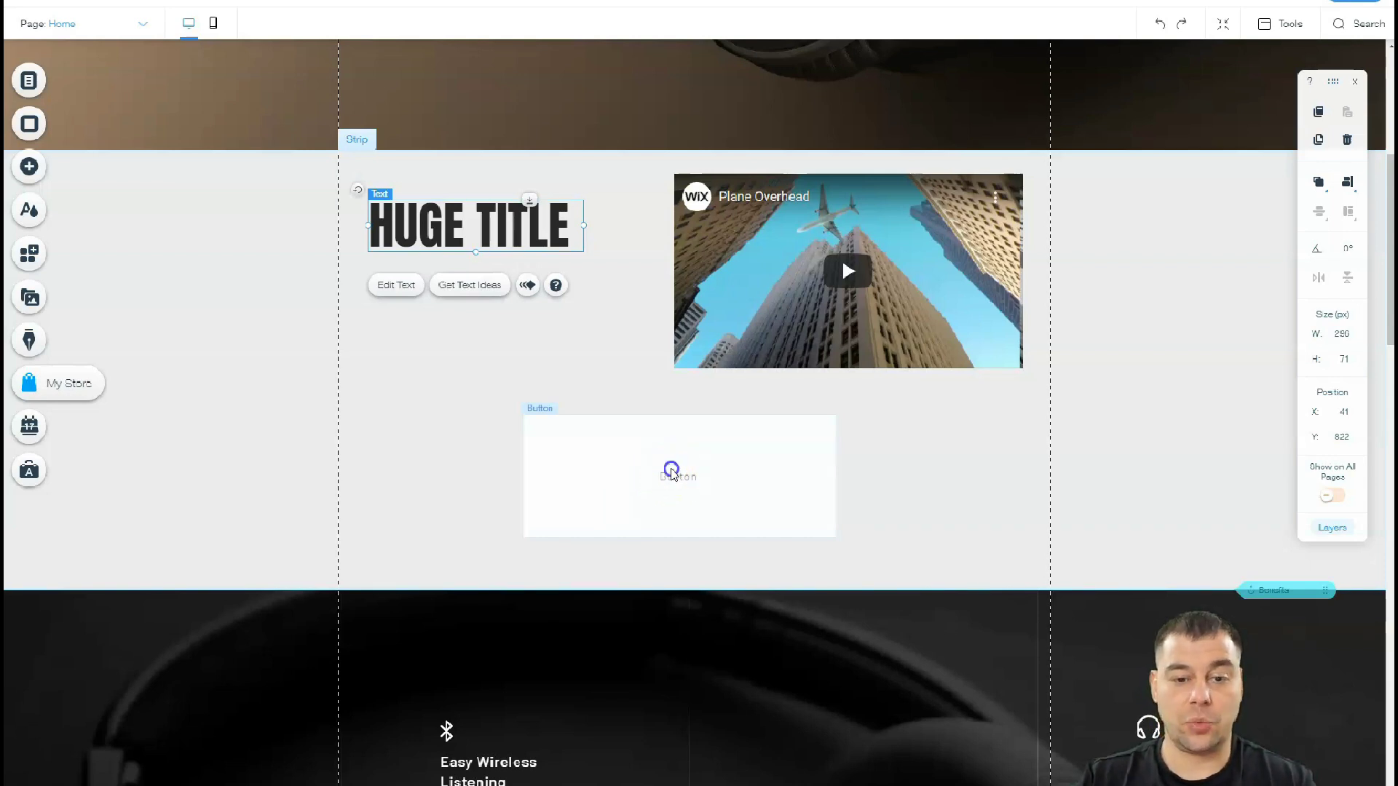
pyautogui.click(670, 470)
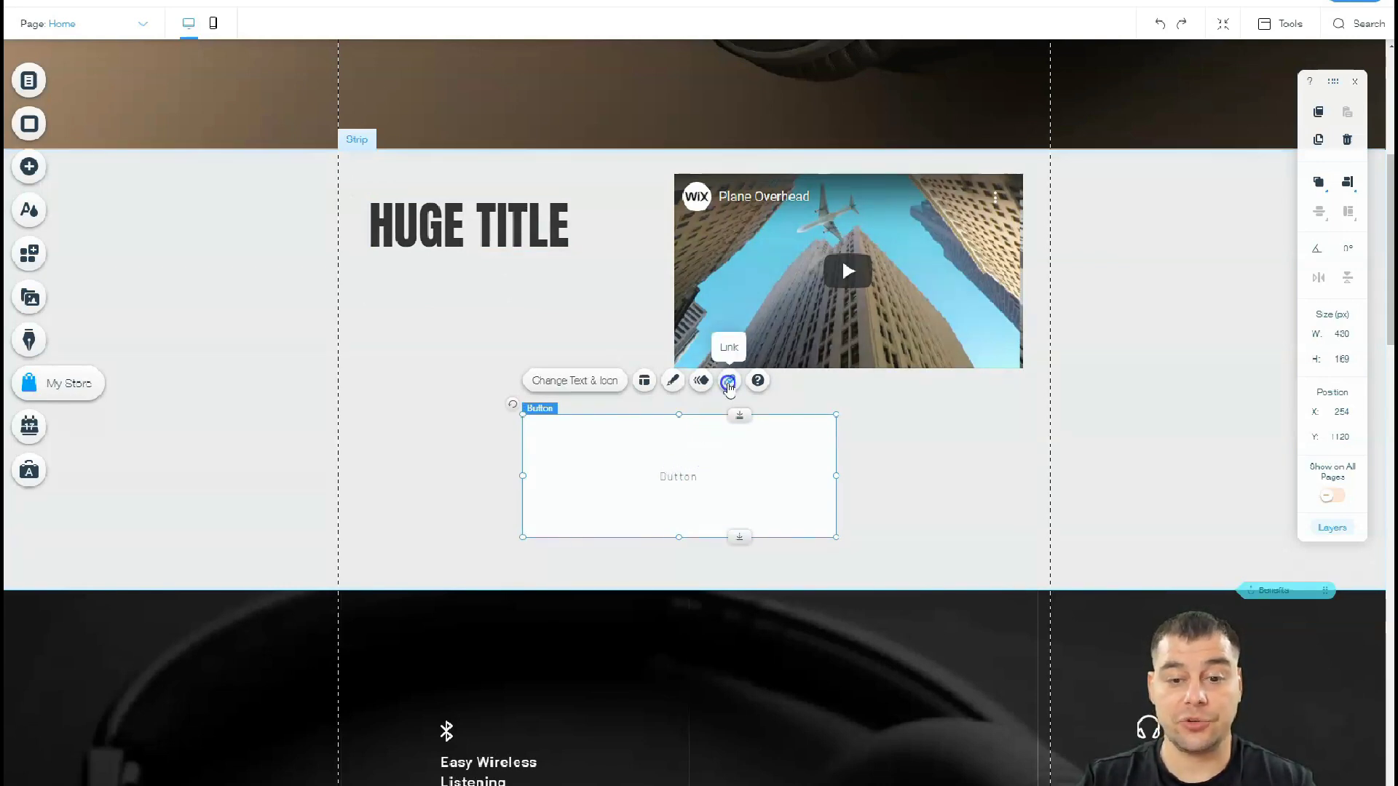
pyautogui.click(726, 384)
pyautogui.click(523, 341)
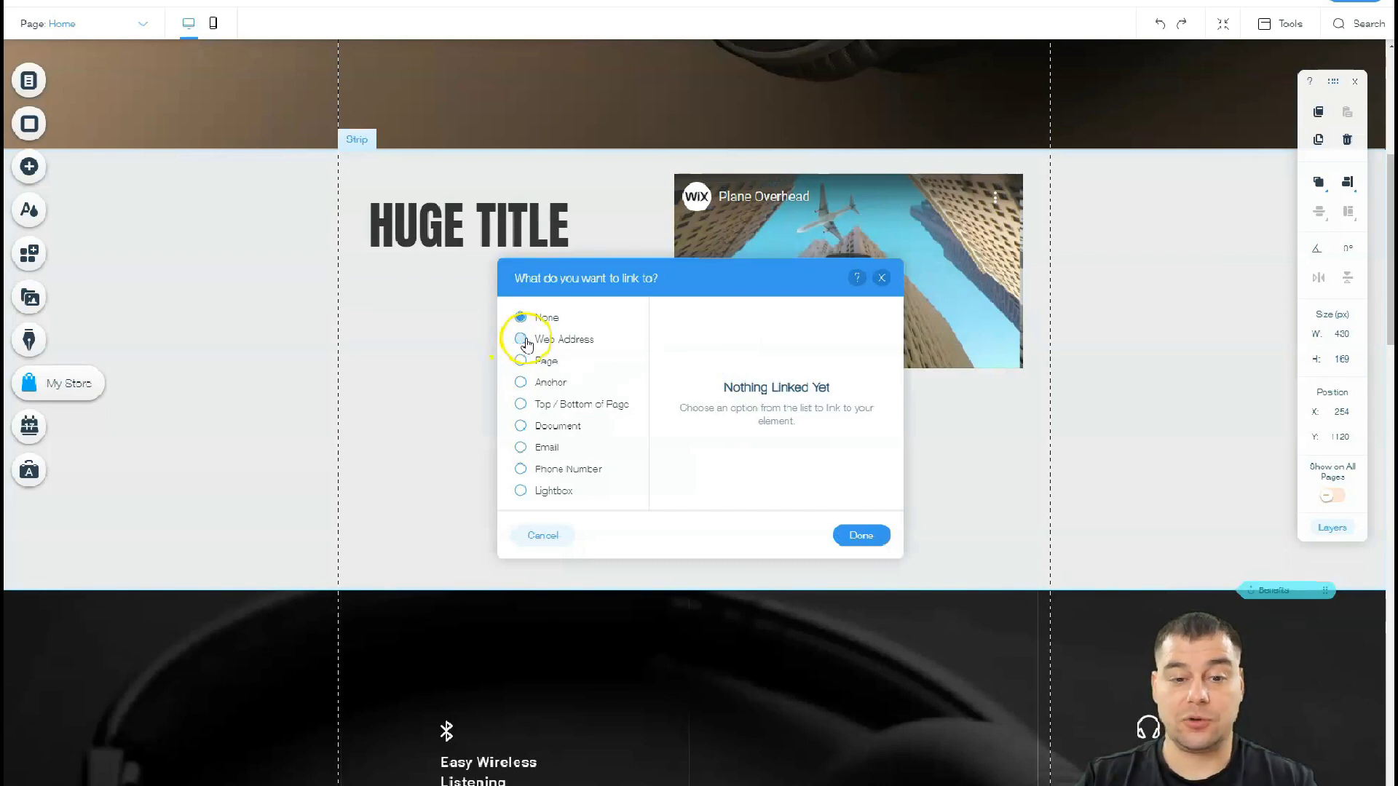
pyautogui.click(522, 448)
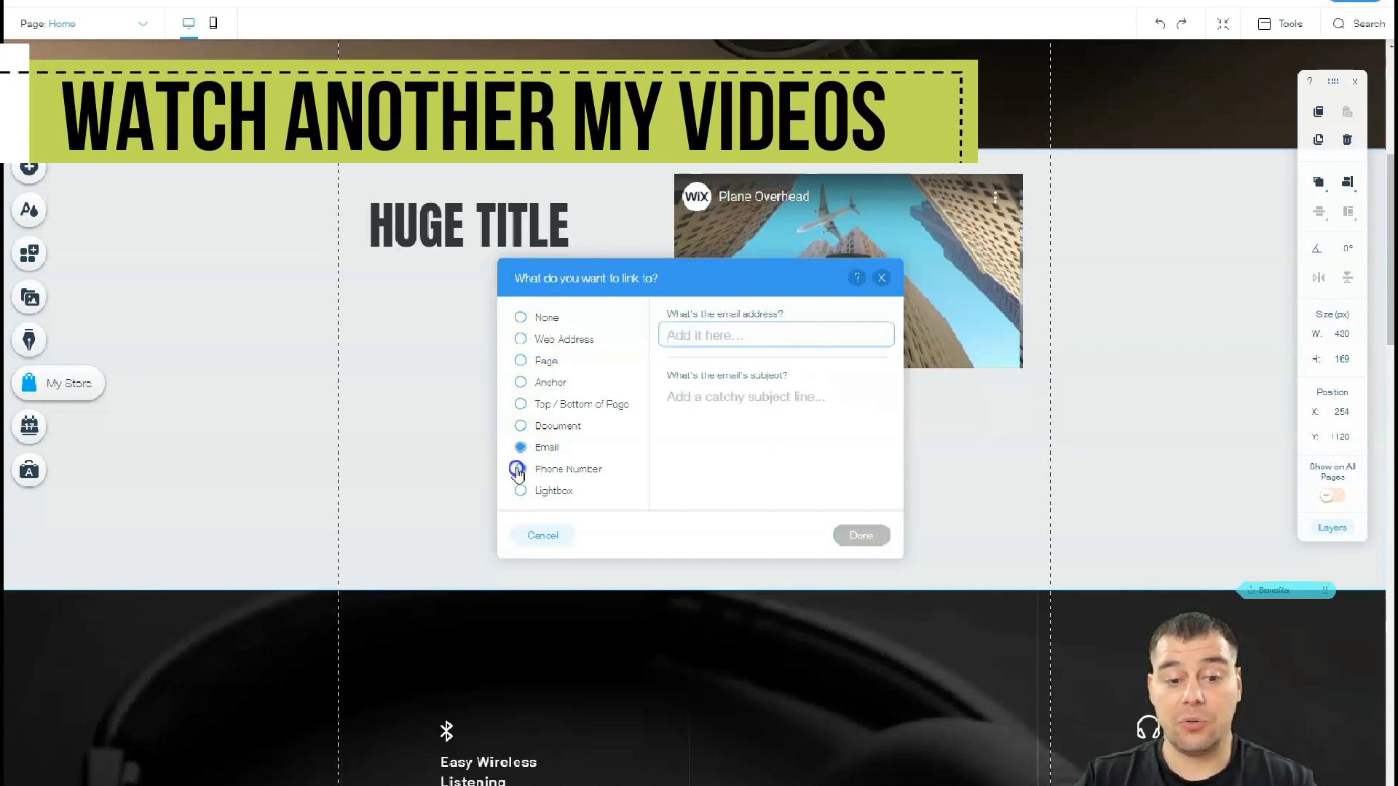
pyautogui.click(519, 469)
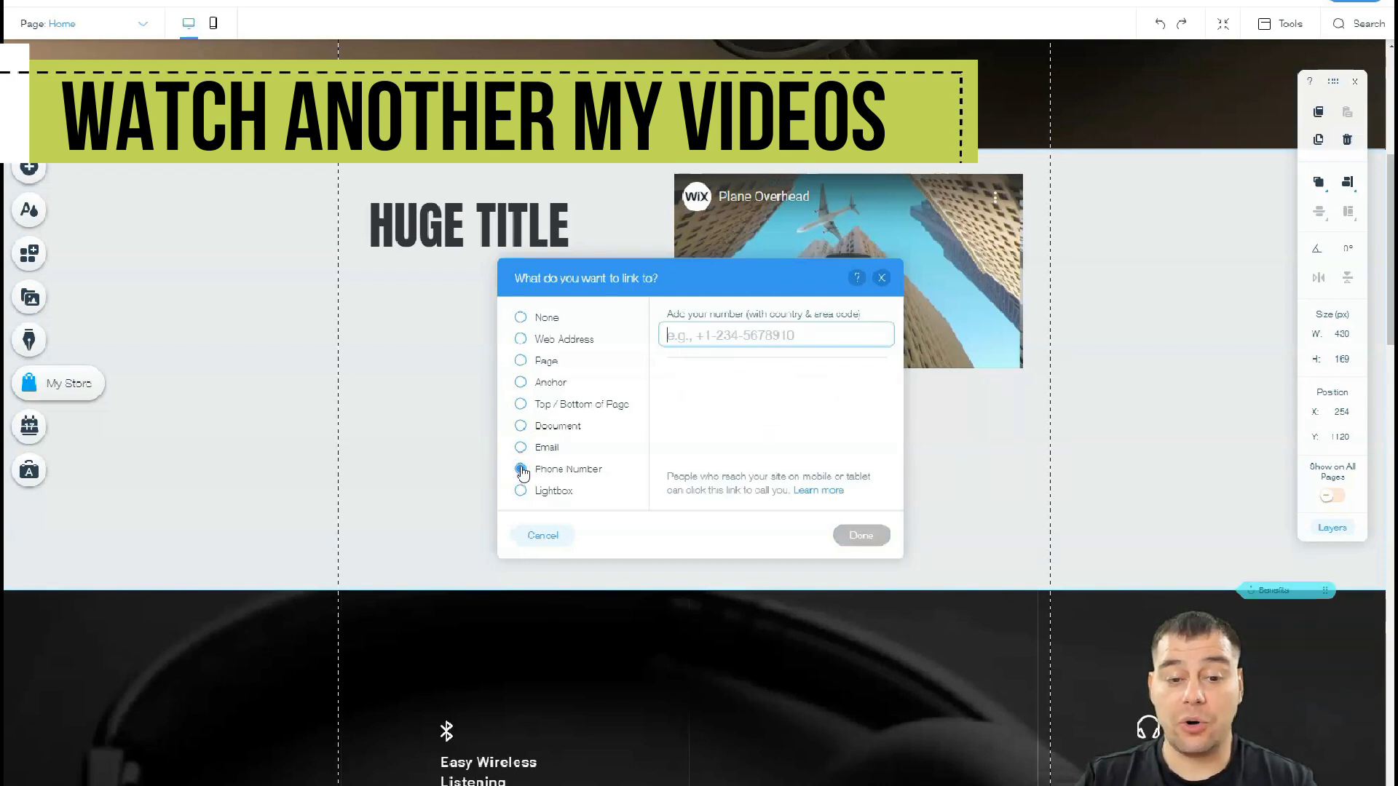
pyautogui.click(521, 448)
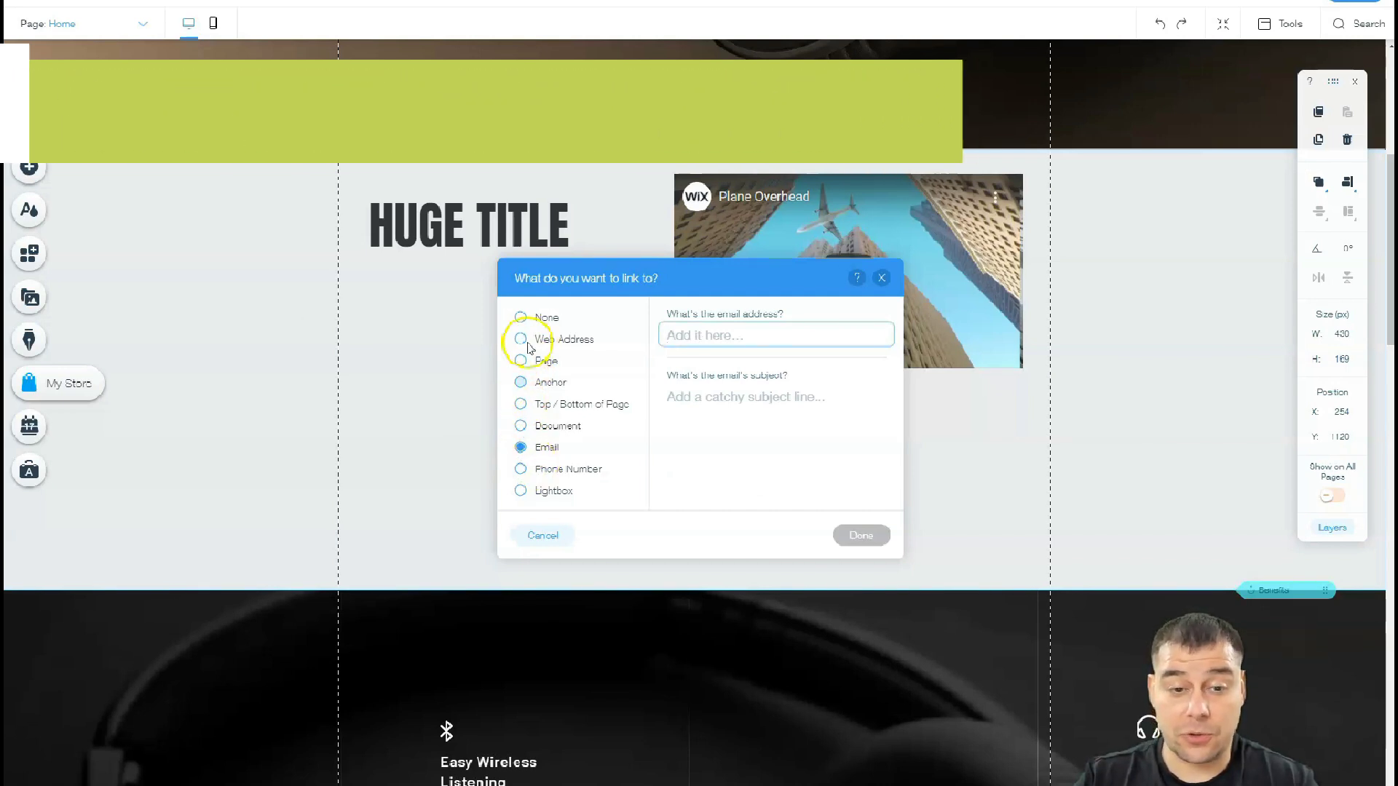
pyautogui.click(881, 277)
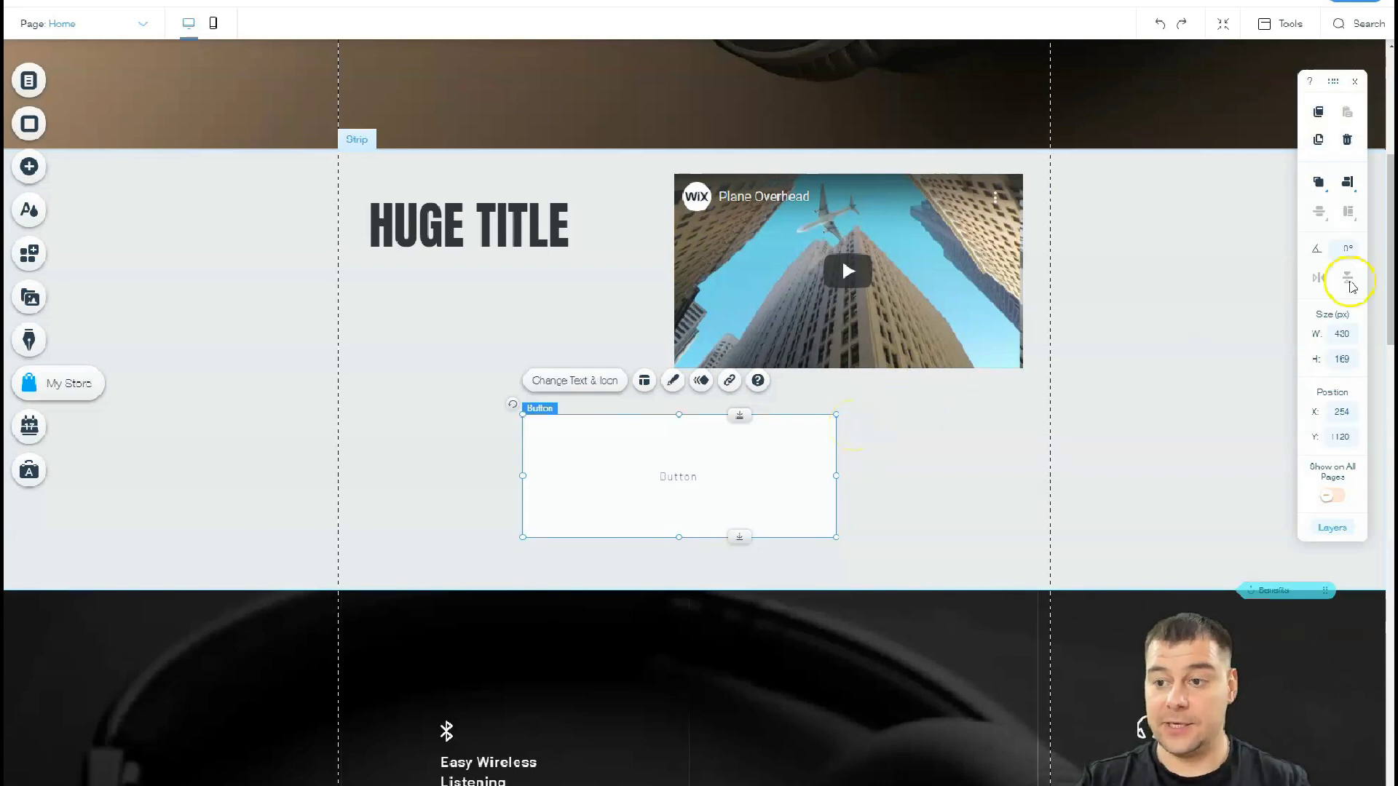
# Centre the button under the video at x 273, y 1106 in the strip
pyautogui.click(1355, 81)
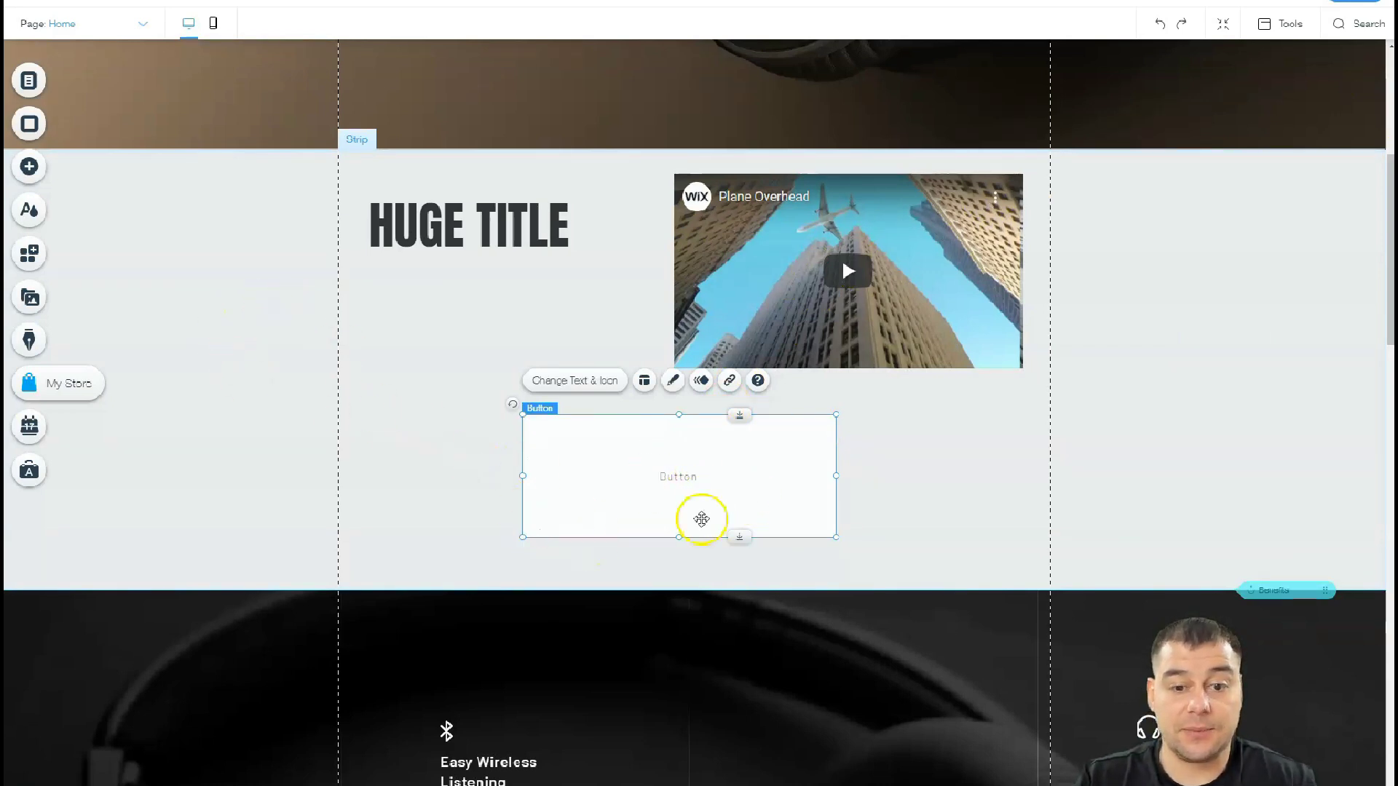
pyautogui.moveTo(688, 508); pyautogui.dragTo(483, 478)
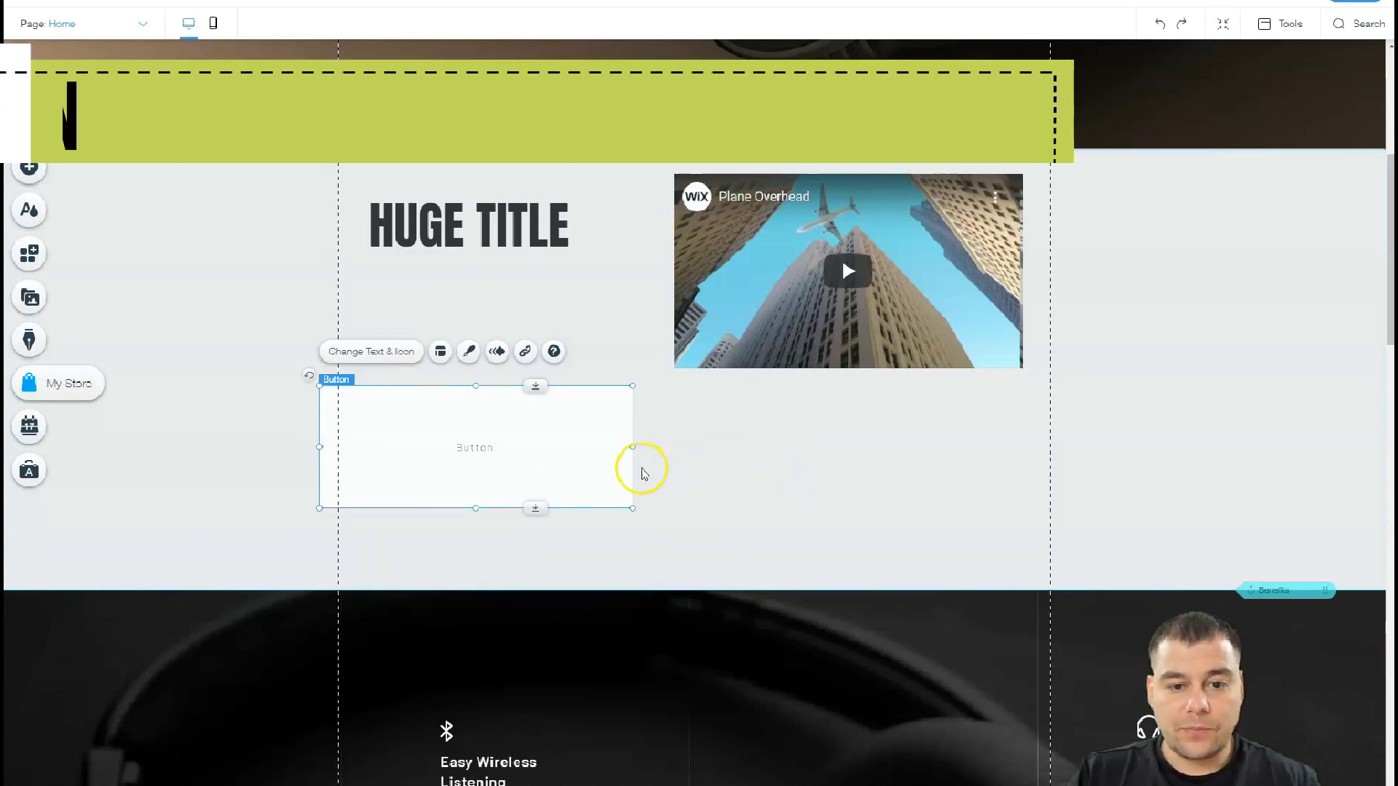
pyautogui.moveTo(572, 466); pyautogui.dragTo(789, 494)
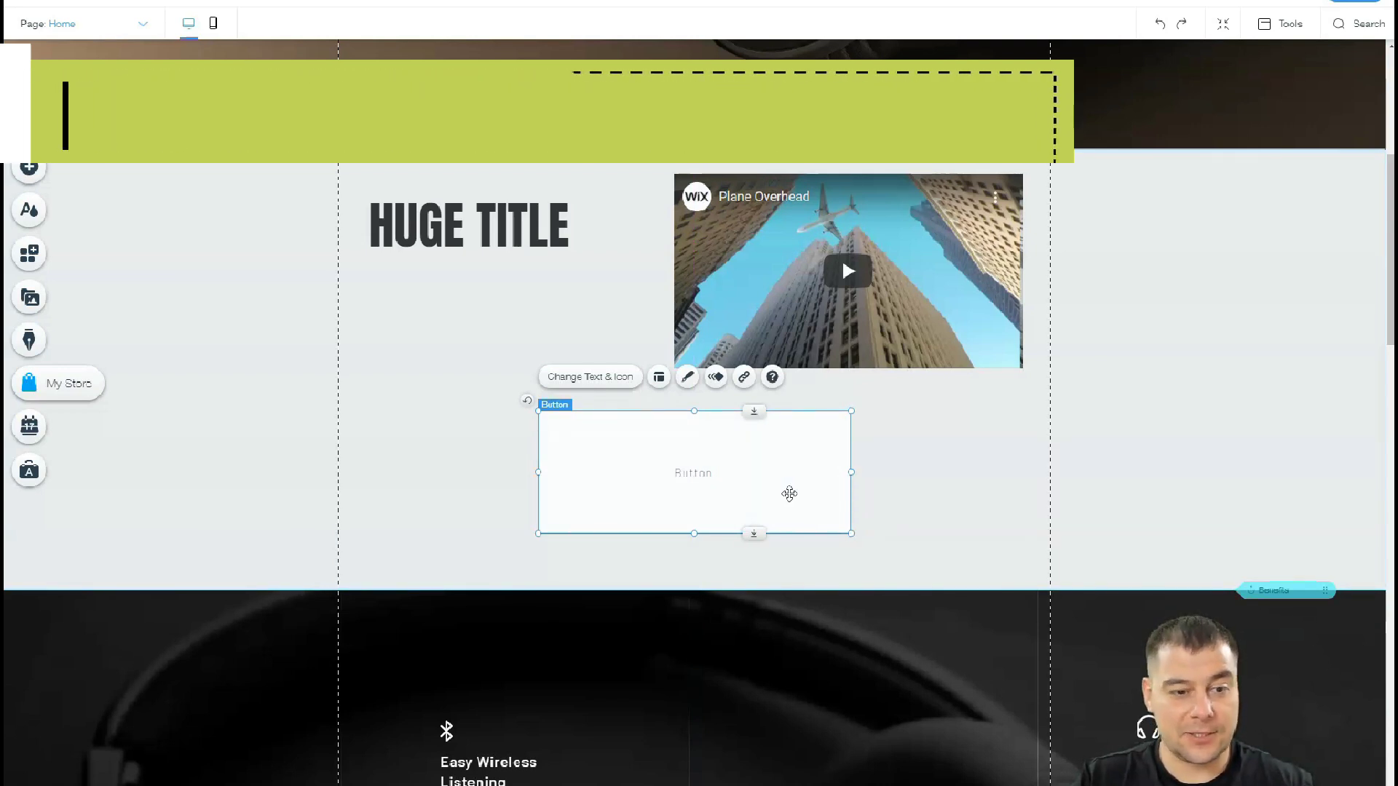
pyautogui.click(797, 493)
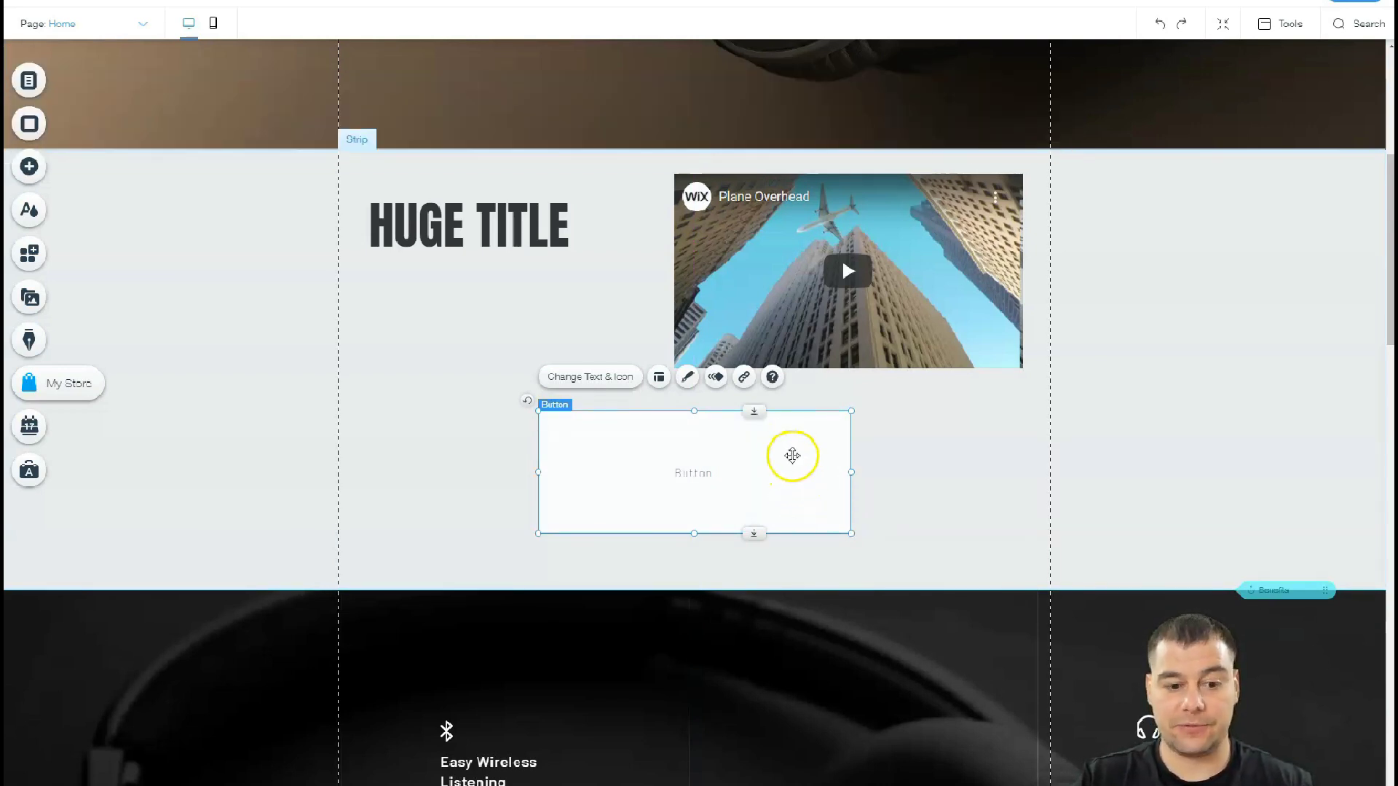
# Fade the Benefits strip's headphone background image to 47% opacity
pyautogui.scroll(-3, 842, 531)
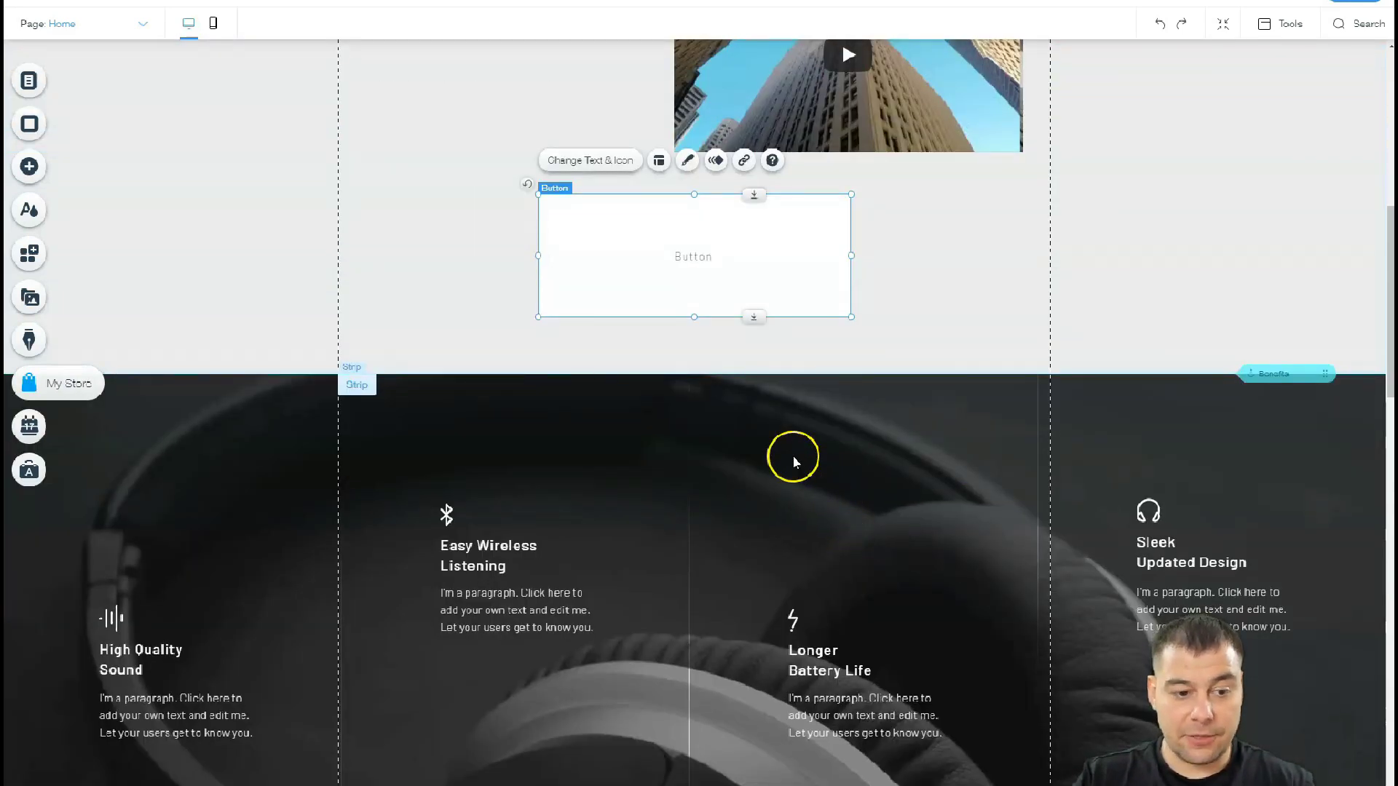
pyautogui.scroll(-2, 794, 461)
pyautogui.click(371, 320)
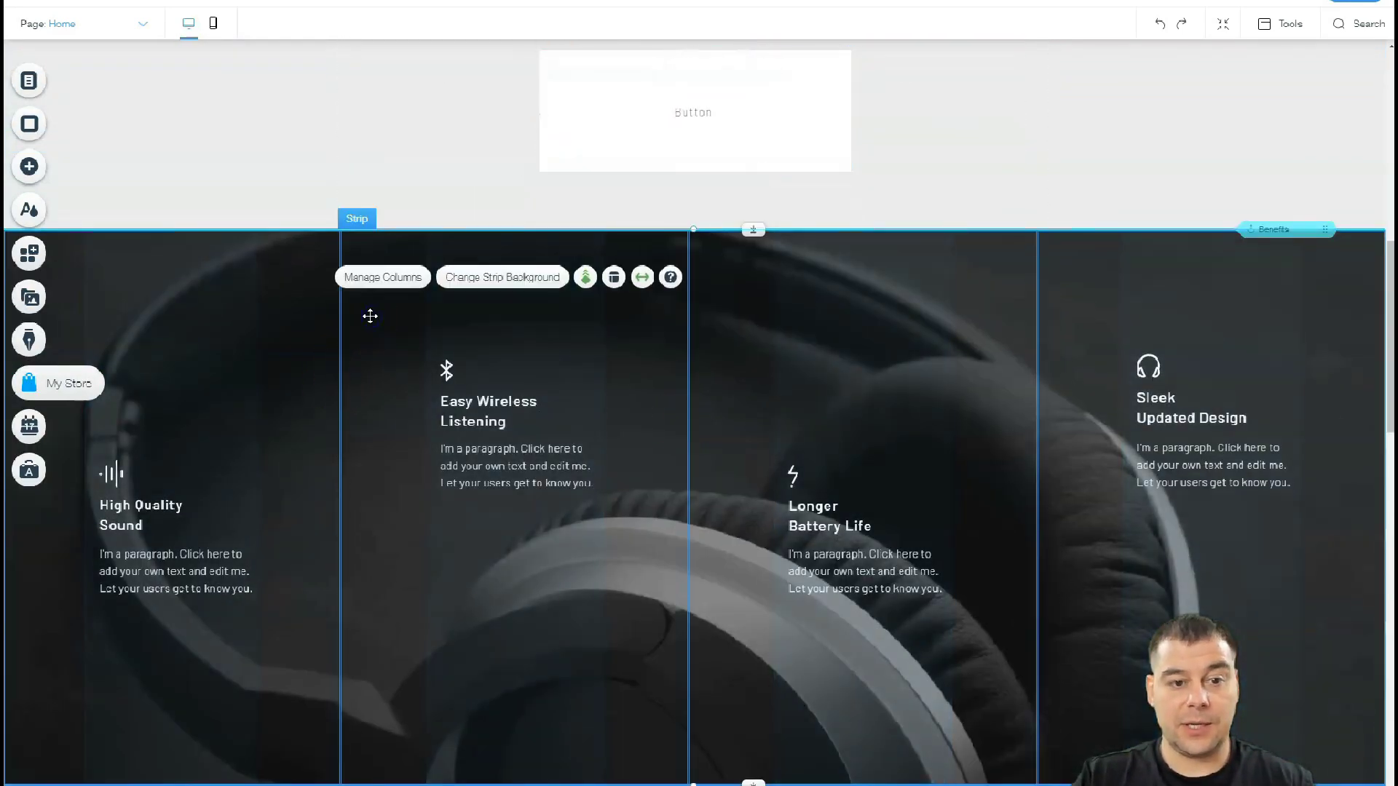
pyautogui.click(490, 280)
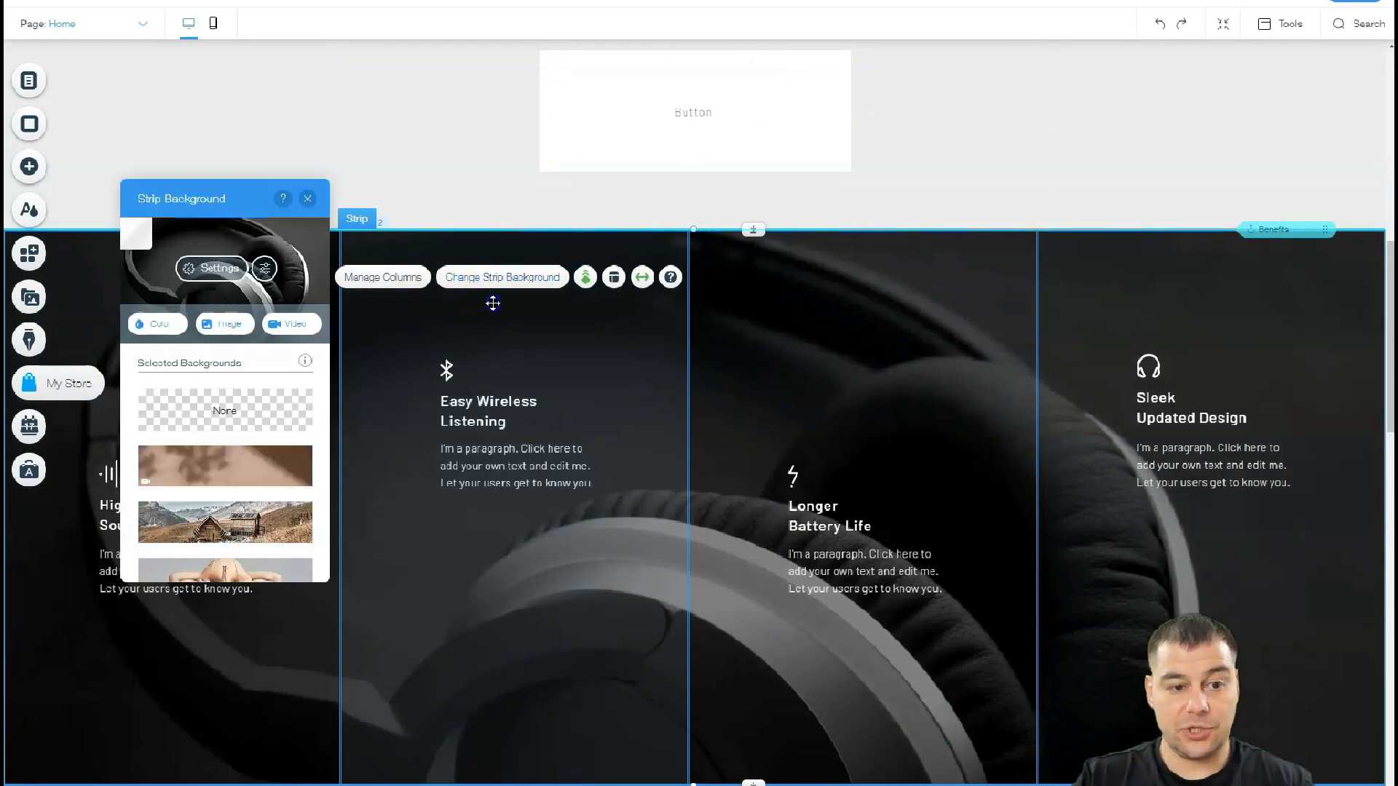
pyautogui.click(205, 264)
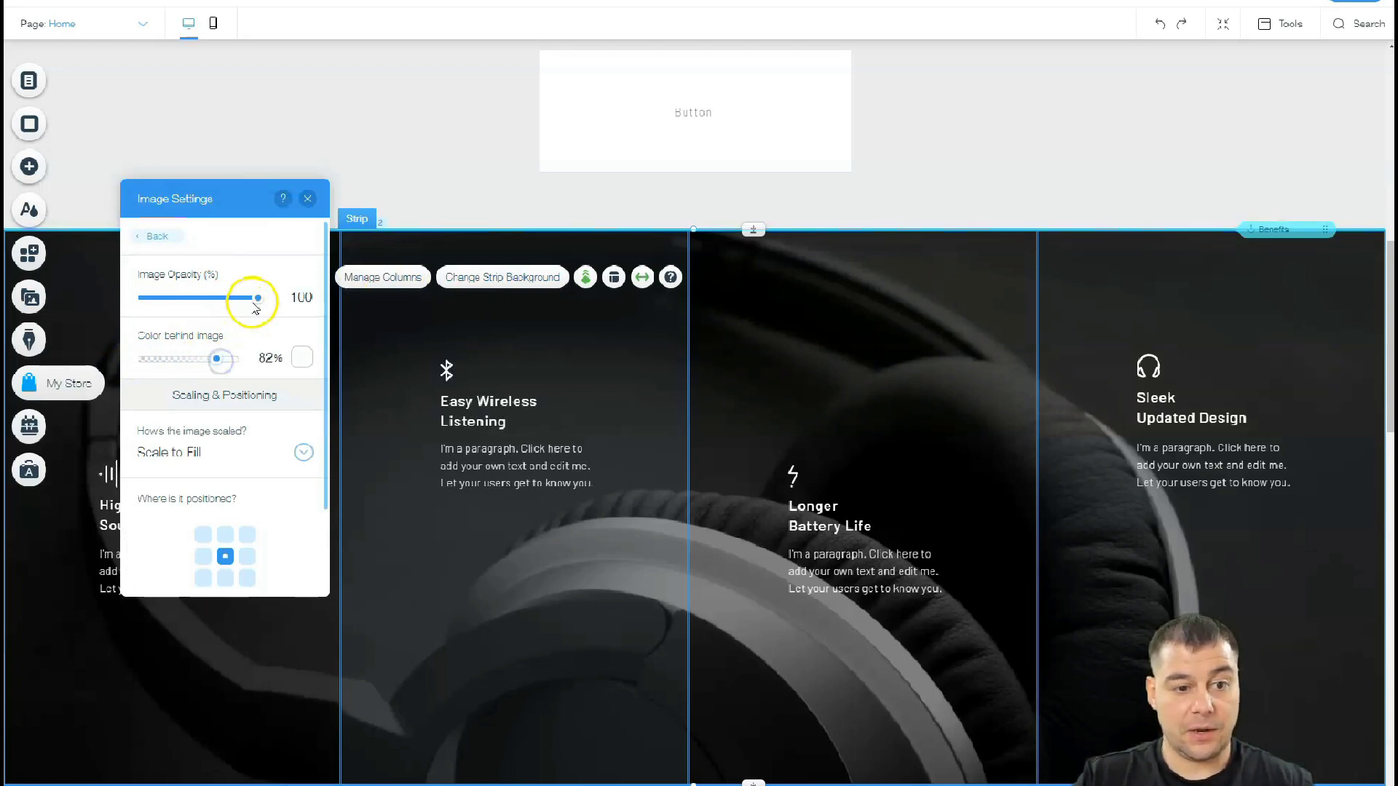
pyautogui.moveTo(256, 297); pyautogui.dragTo(197, 298)
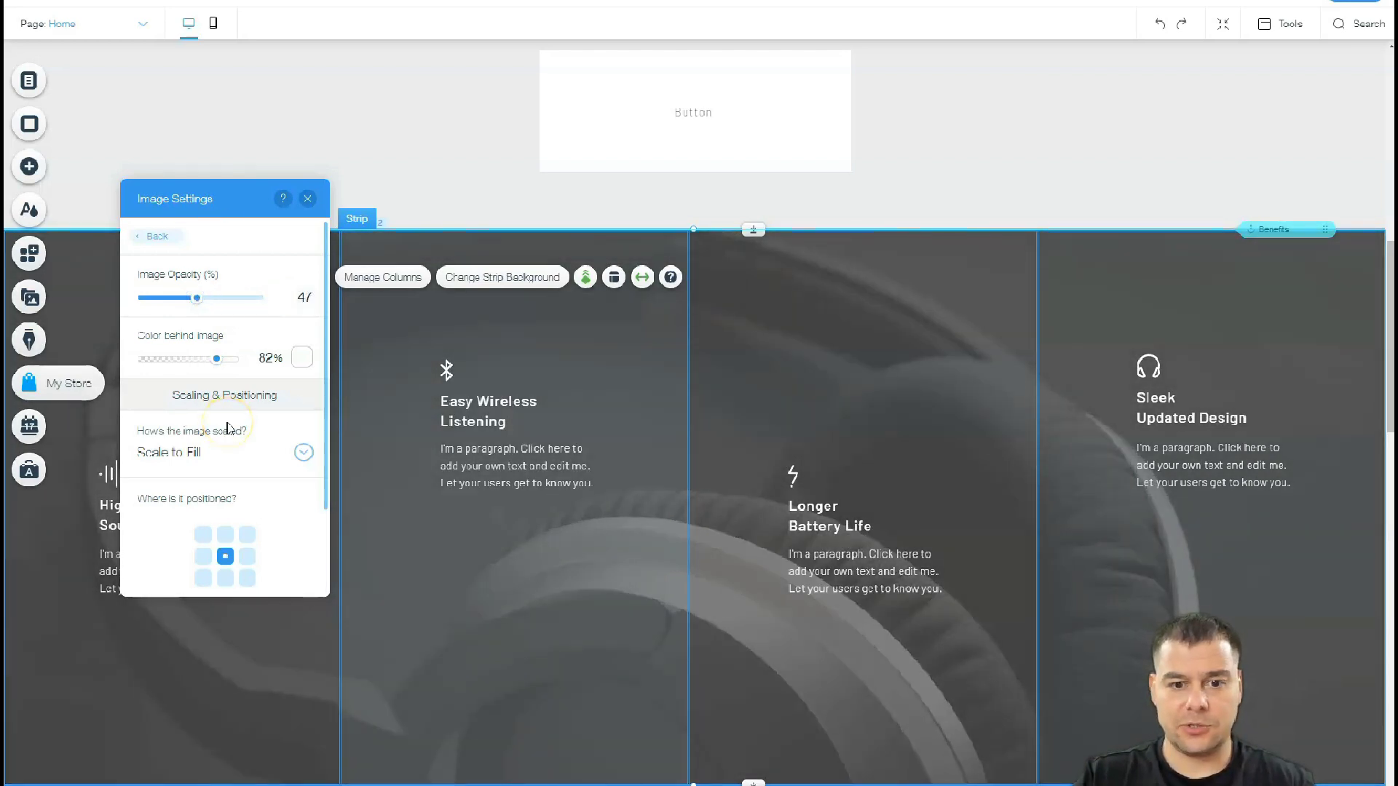
pyautogui.click(307, 199)
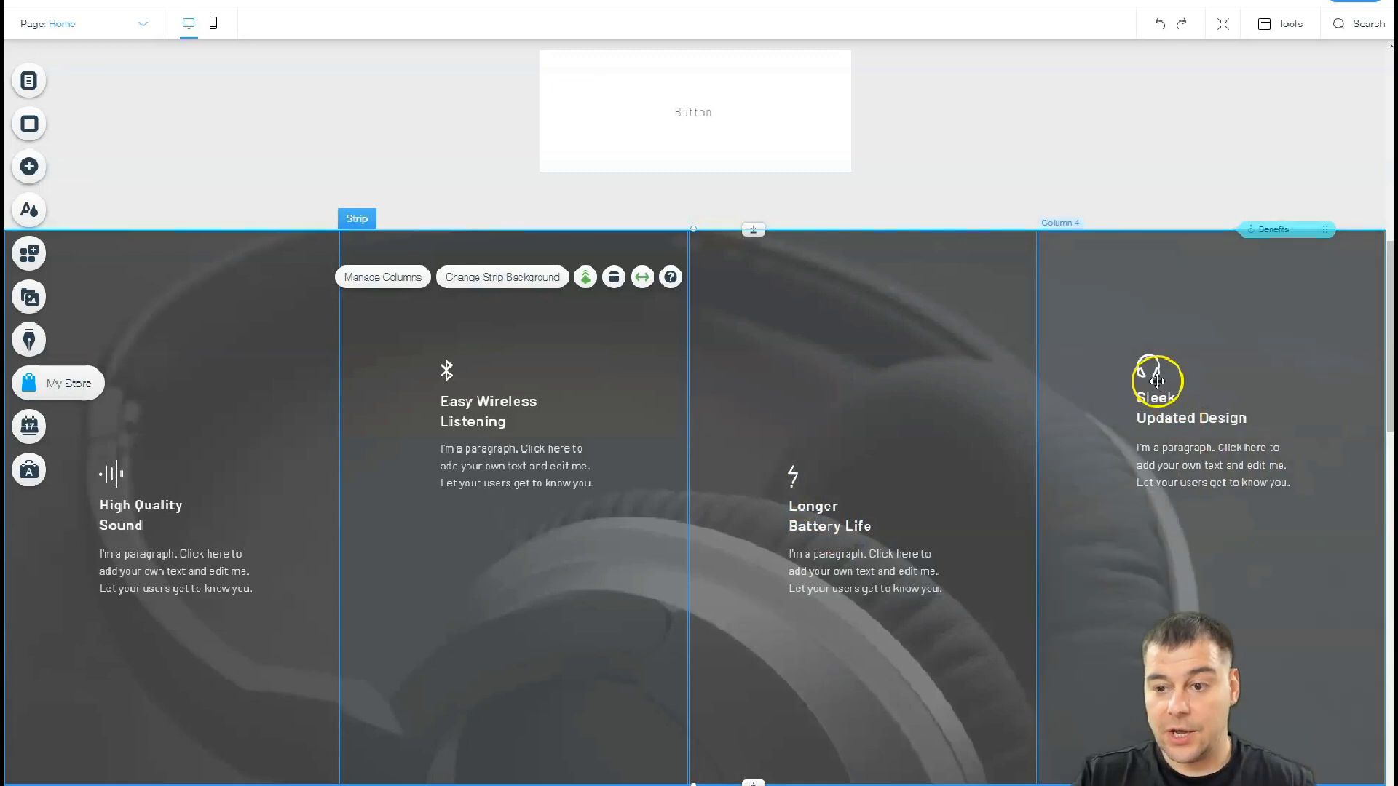
# Recolour the 'Reinventing Sound Experience' heading with the lightest near-white theme swatch
pyautogui.scroll(10, 633, 312)
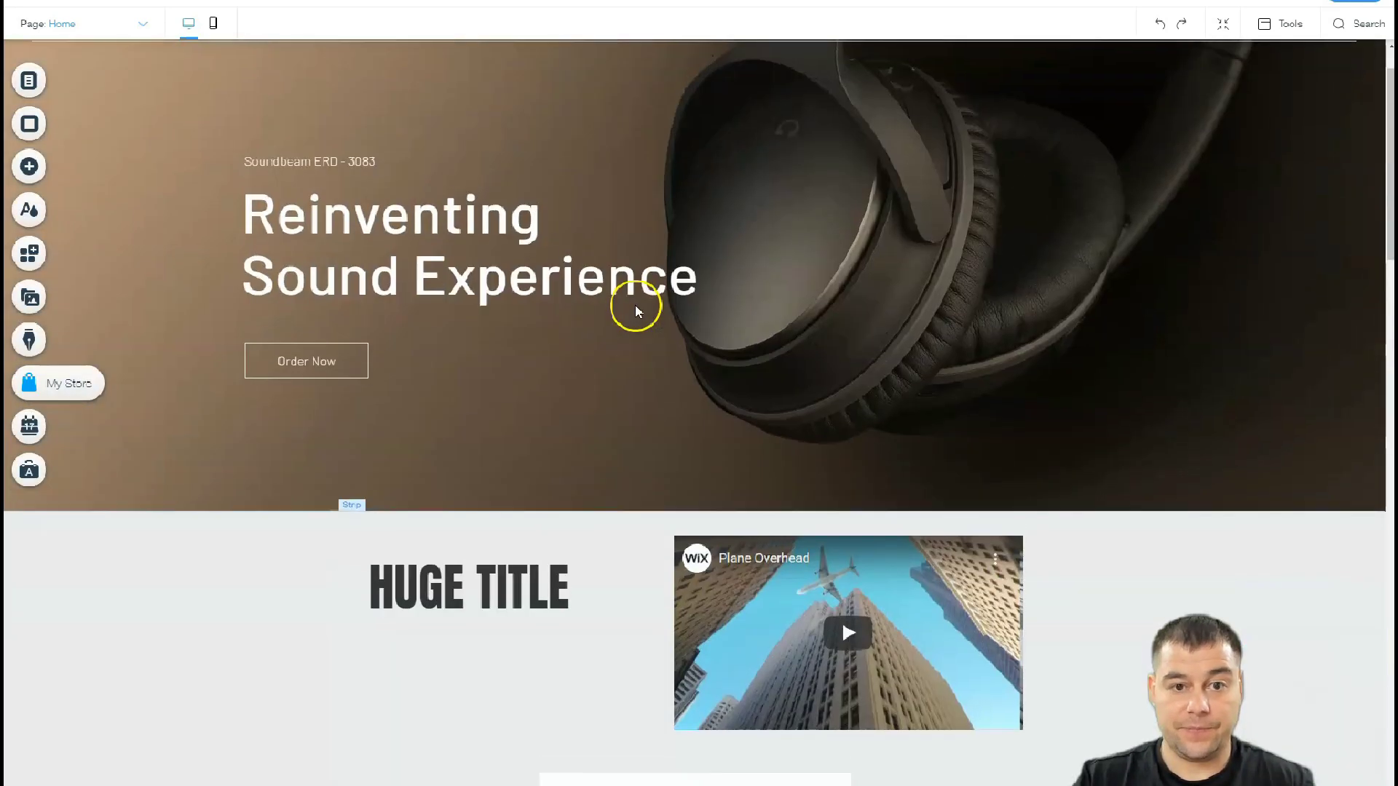
pyautogui.scroll(2, 630, 307)
pyautogui.click(370, 306)
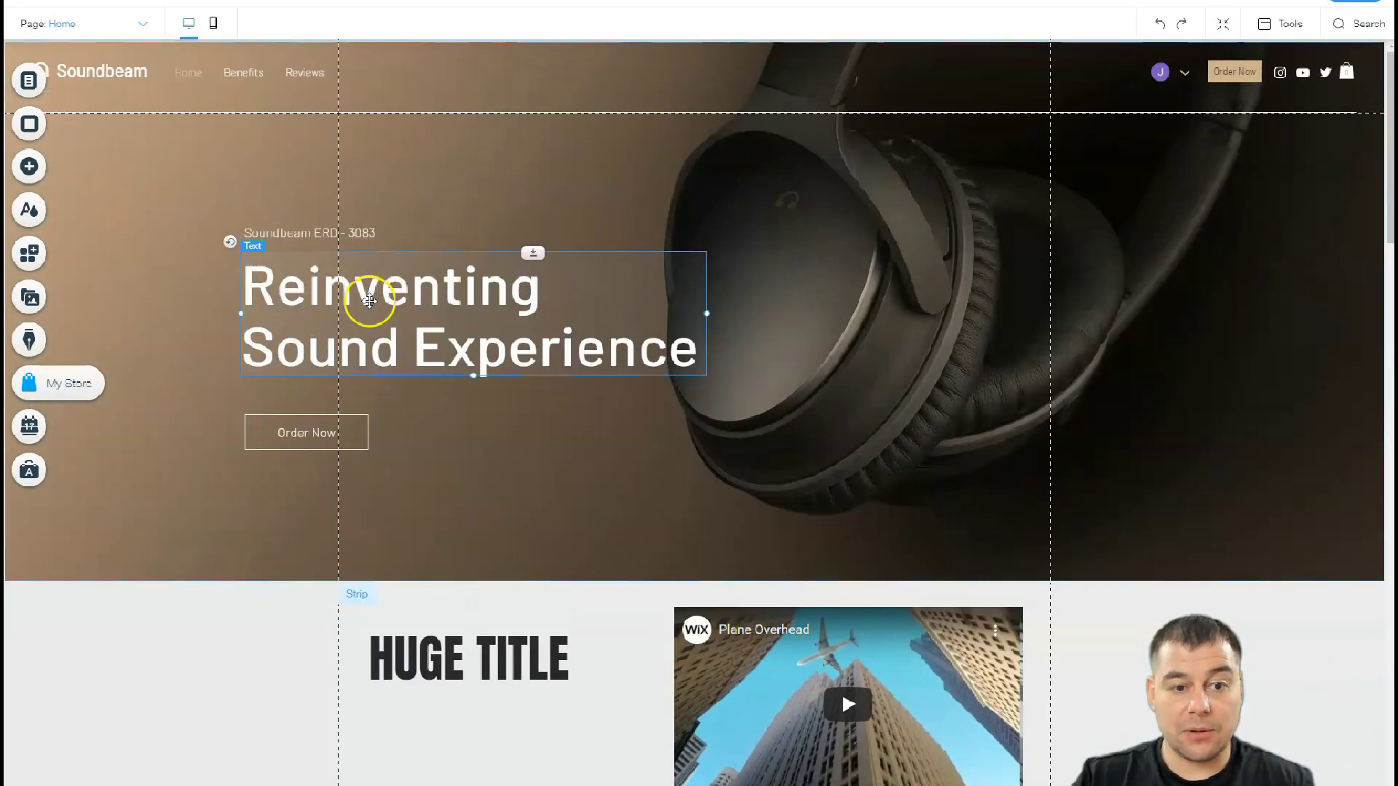
pyautogui.doubleClick(369, 306)
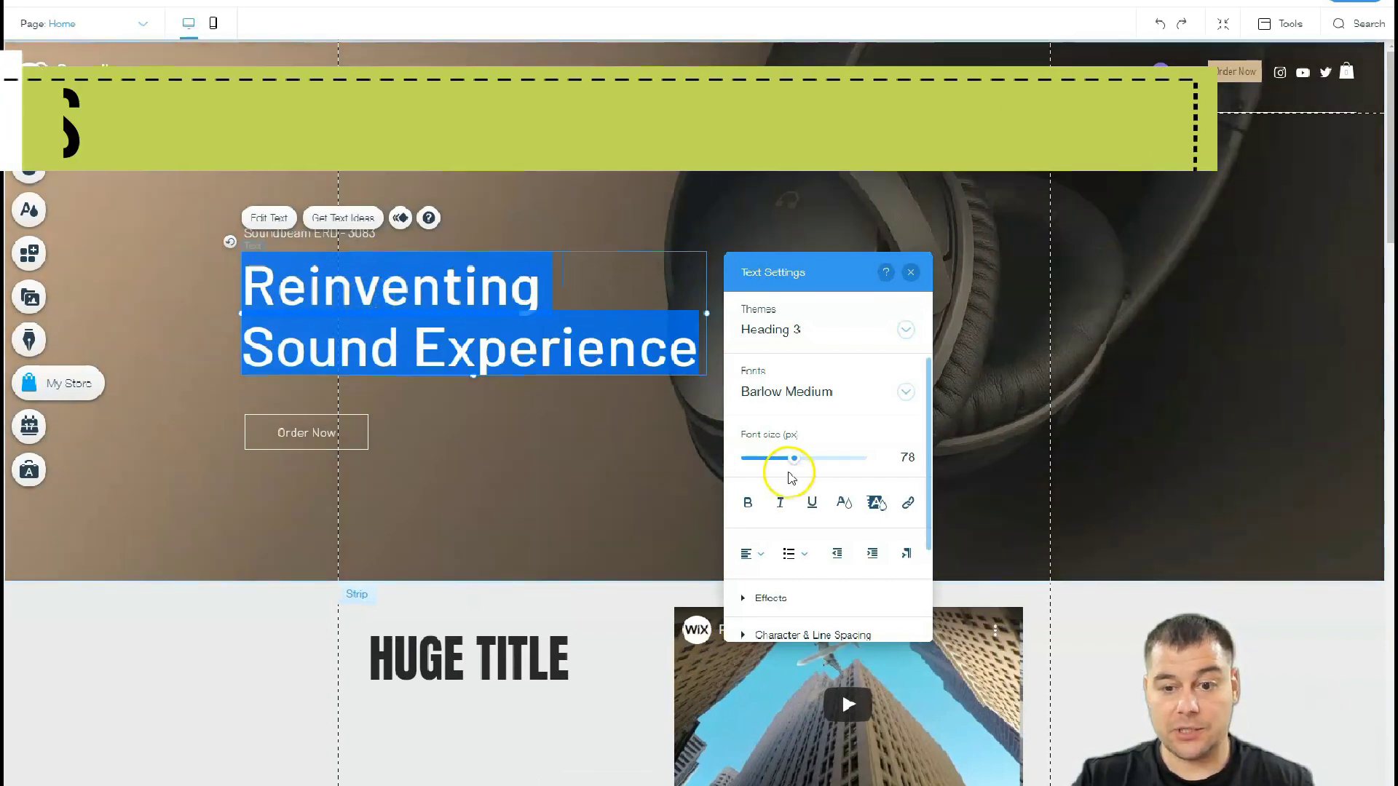
pyautogui.click(844, 503)
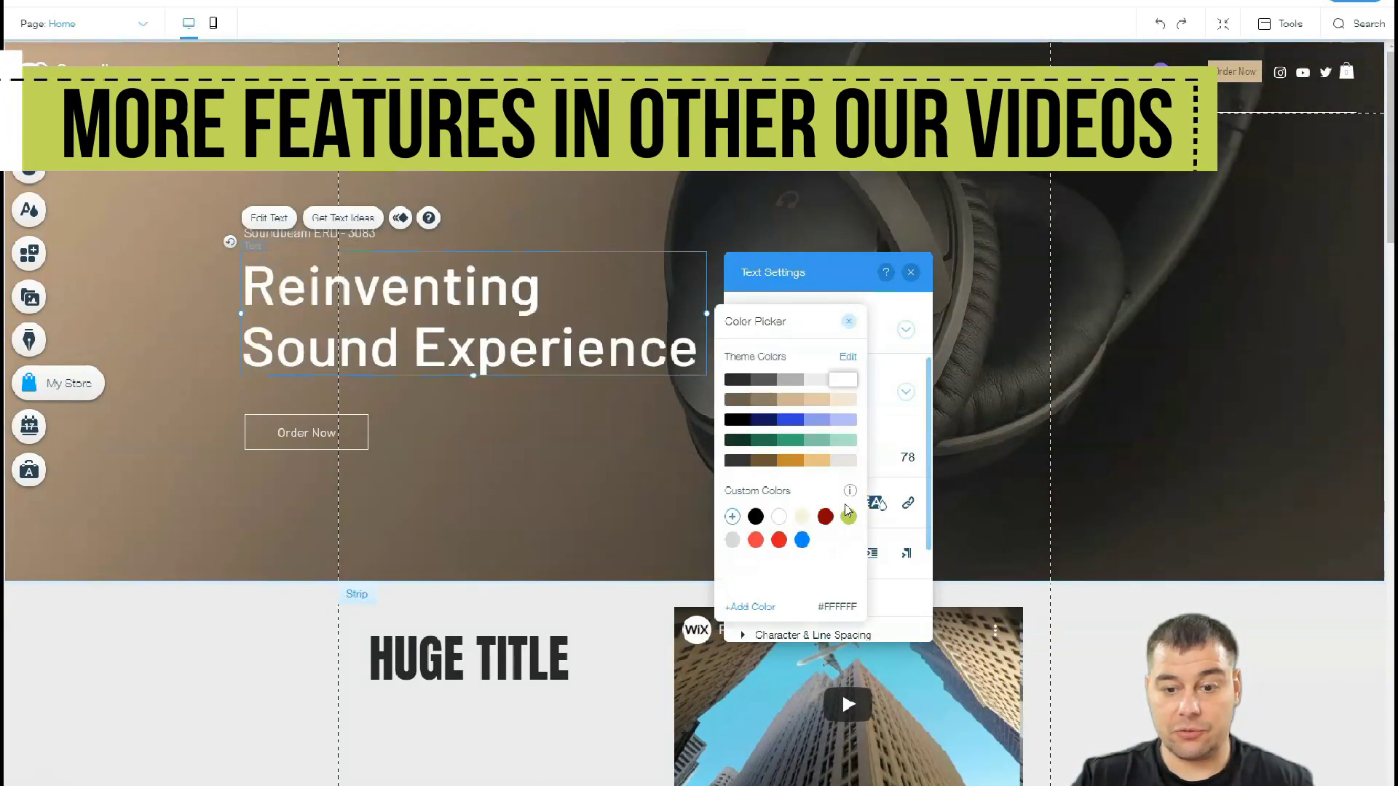
pyautogui.click(788, 461)
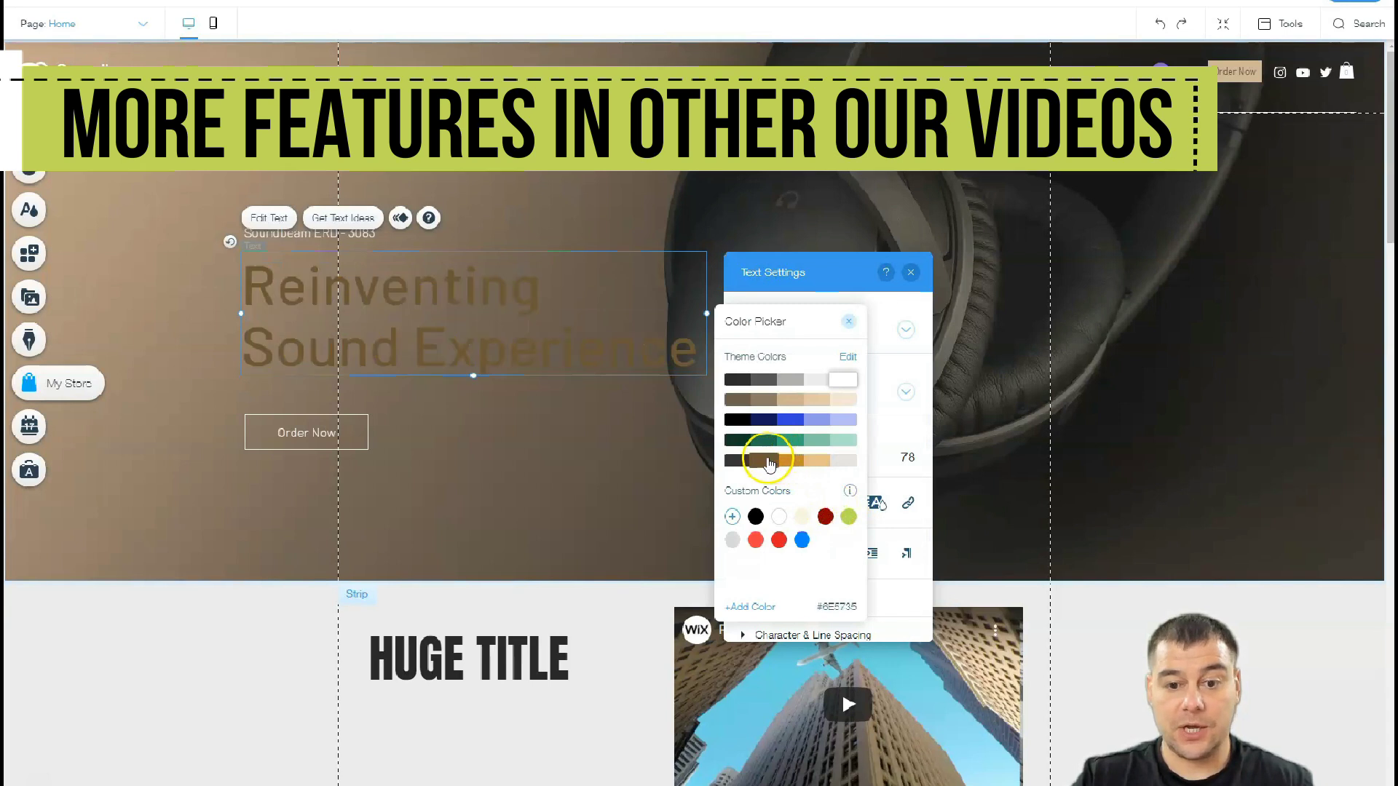
pyautogui.click(734, 461)
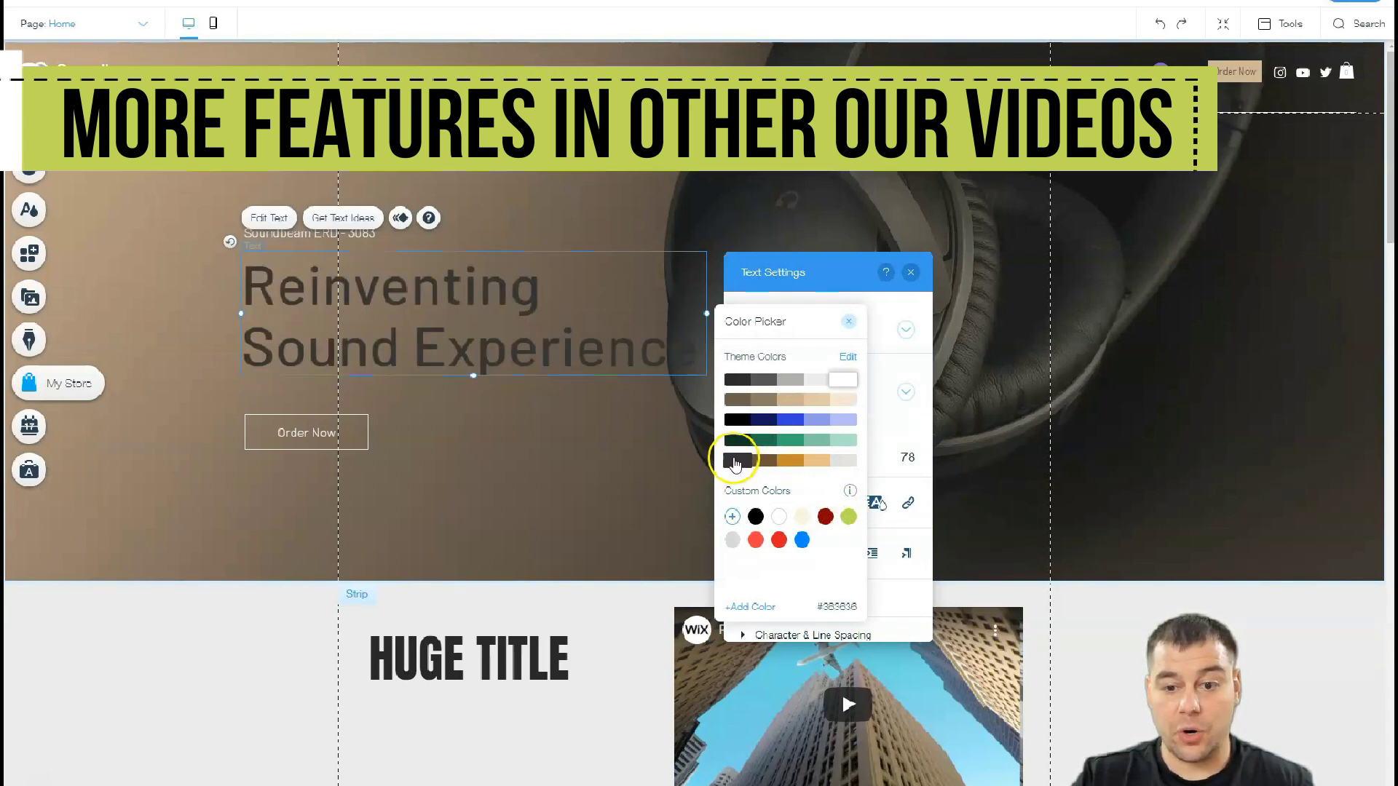
pyautogui.click(845, 461)
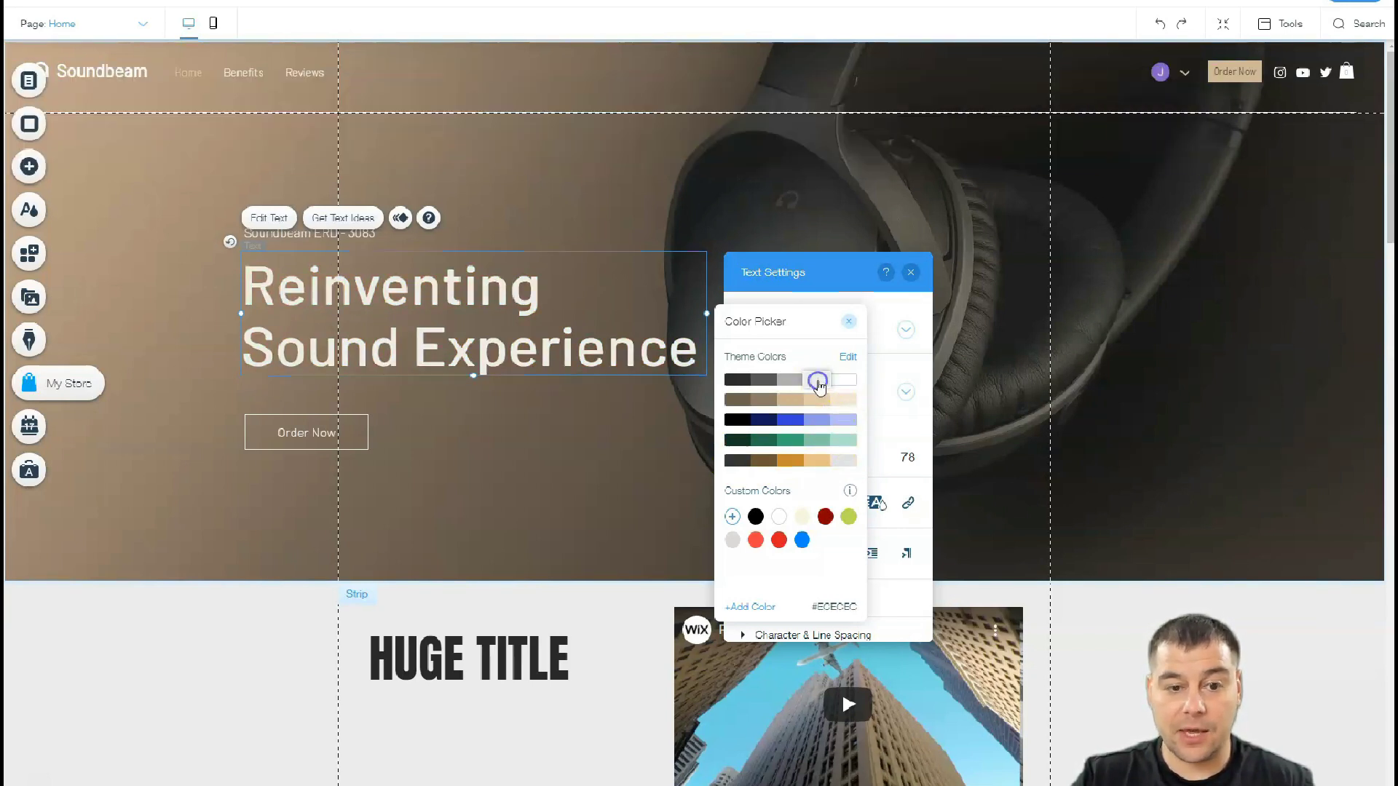
pyautogui.click(596, 486)
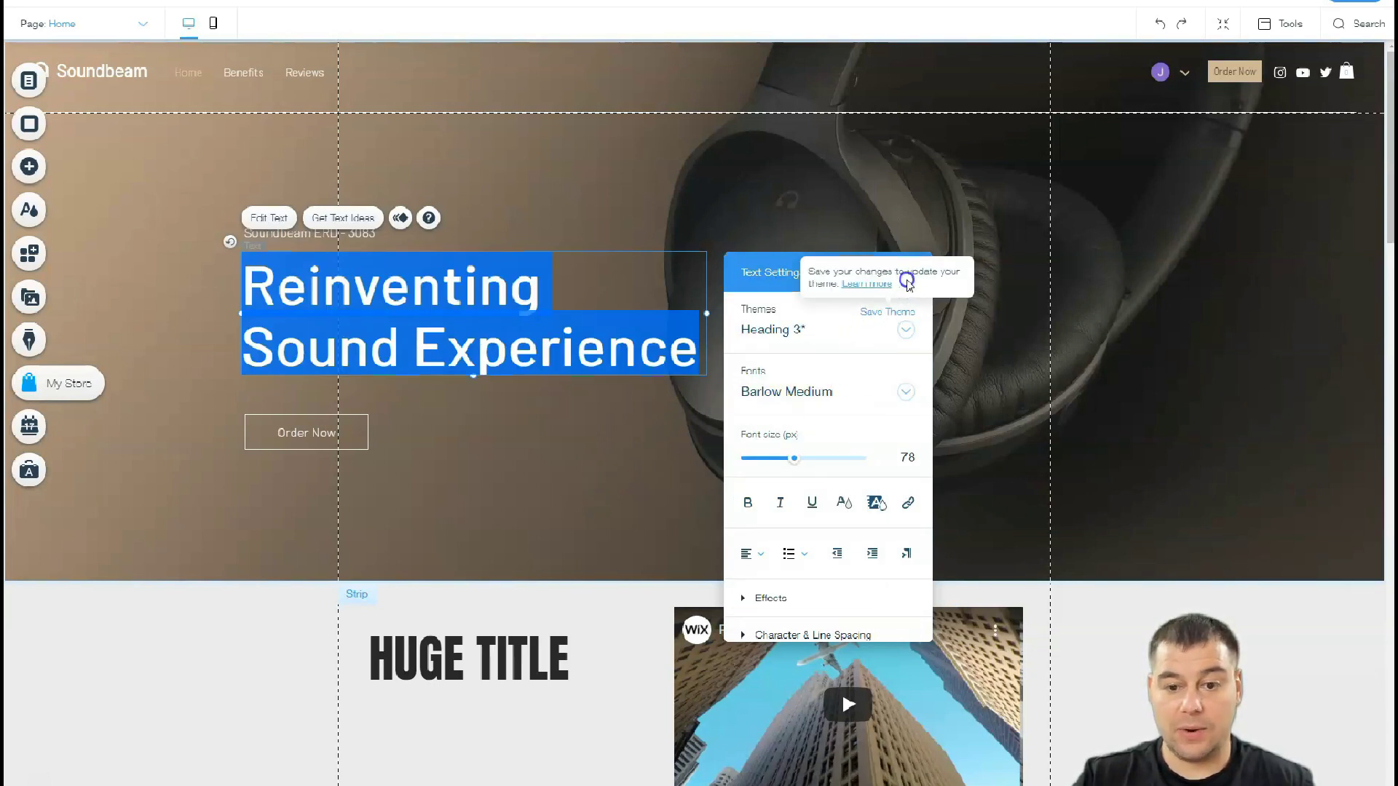
pyautogui.press('Escape')
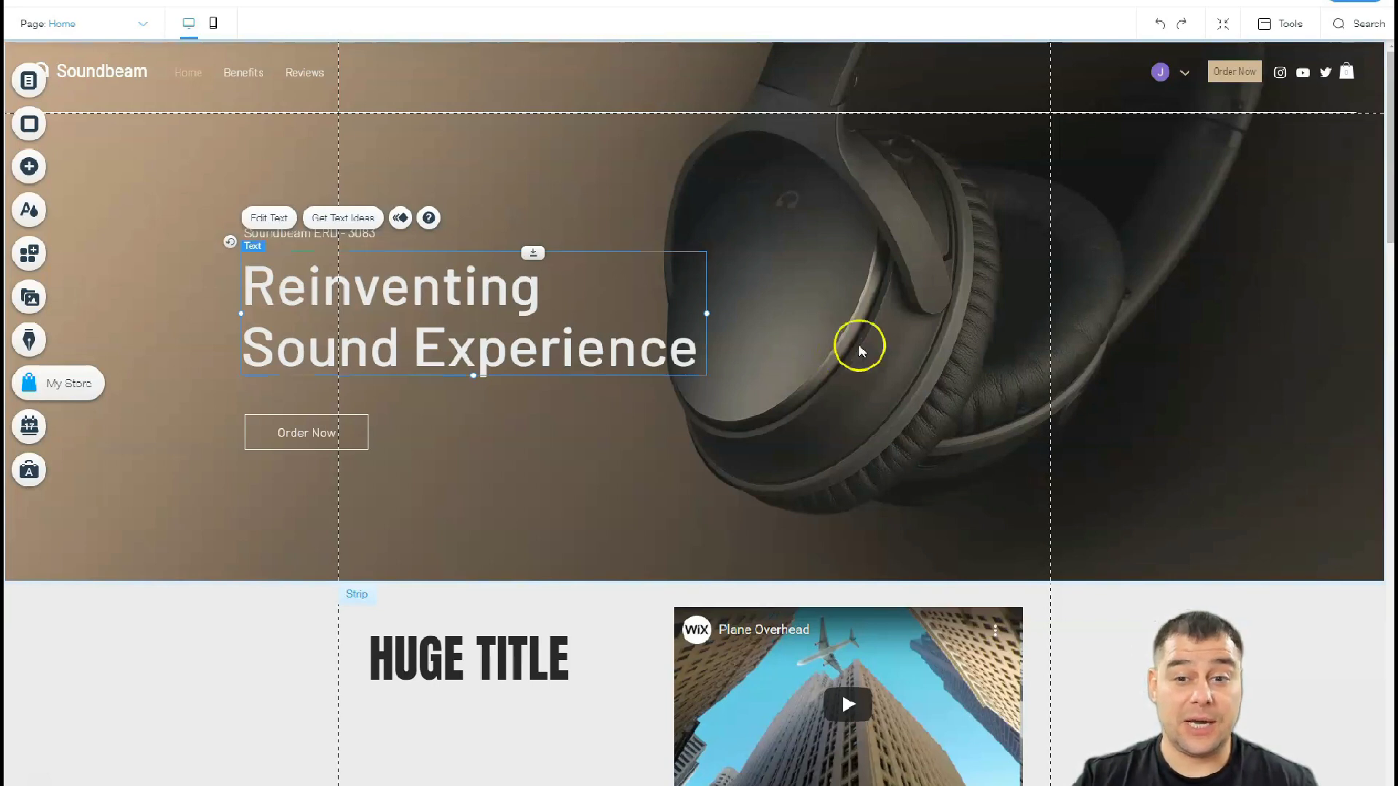
pyautogui.click(572, 456)
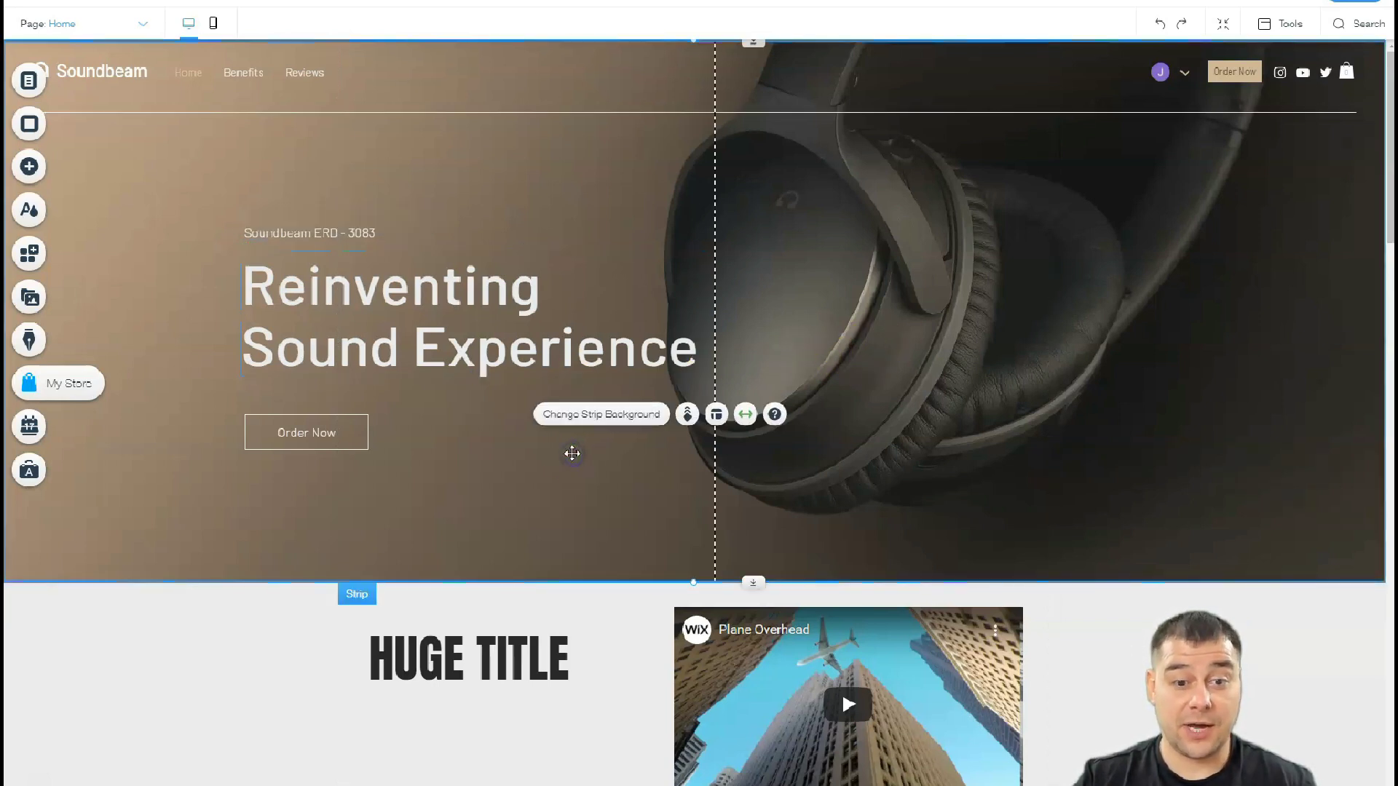
pyautogui.click(314, 159)
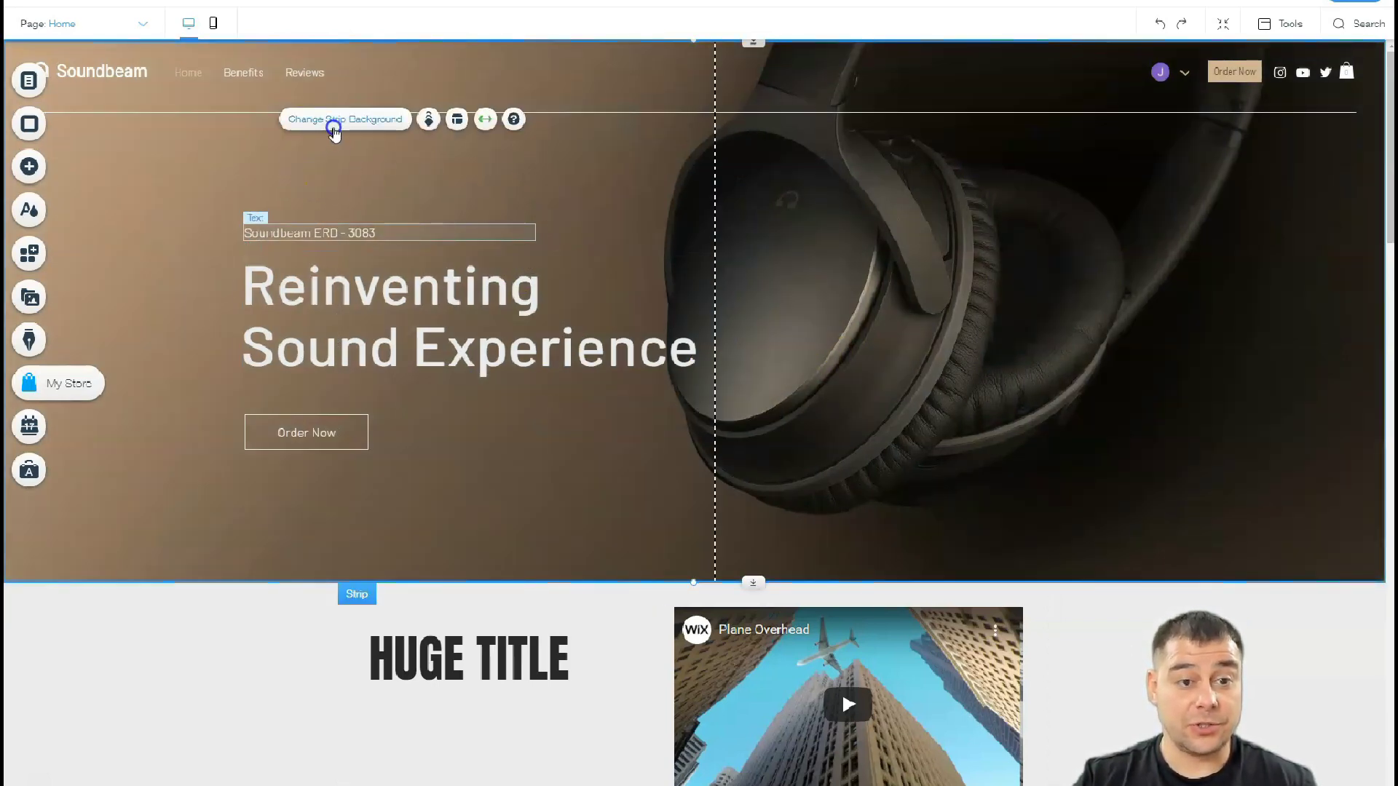
pyautogui.click(335, 124)
pyautogui.click(207, 509)
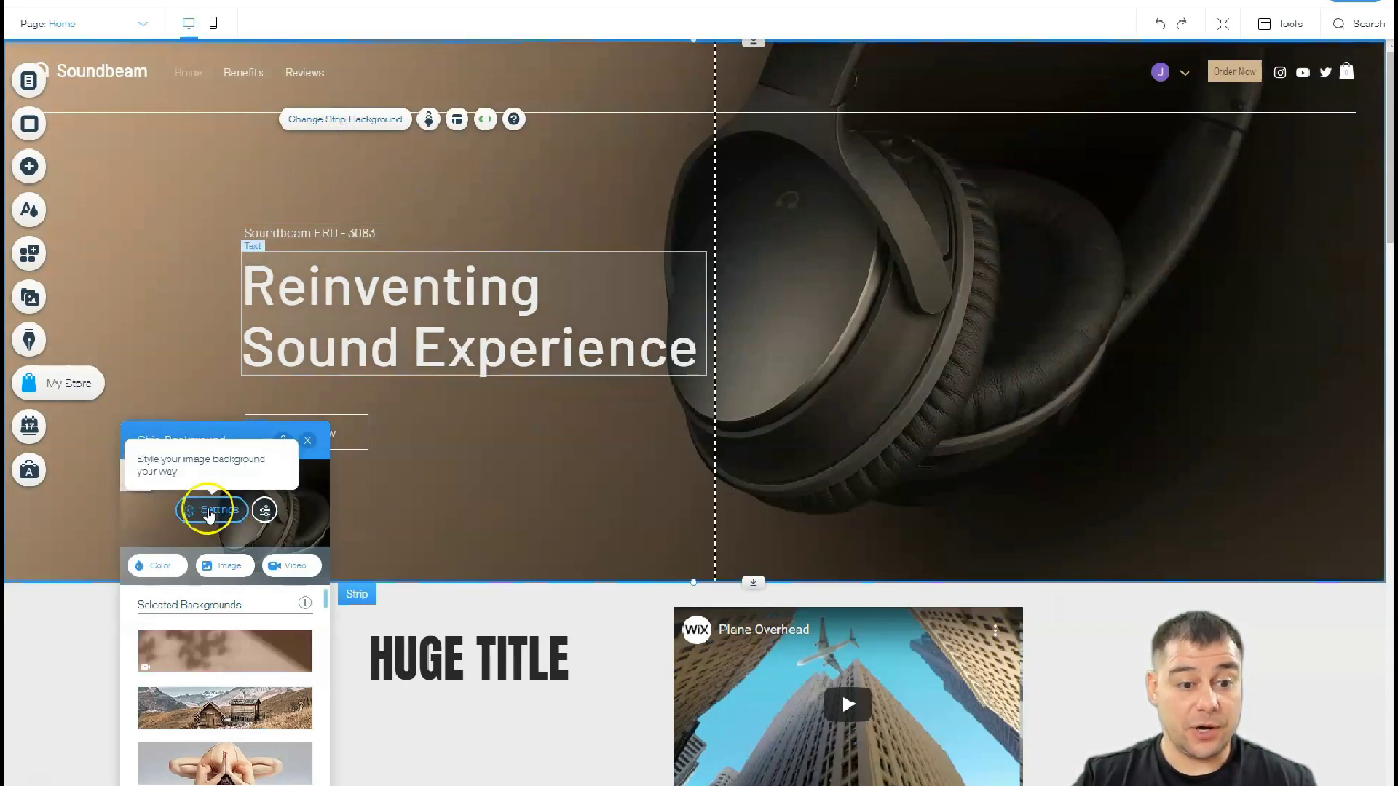
pyautogui.click(265, 559)
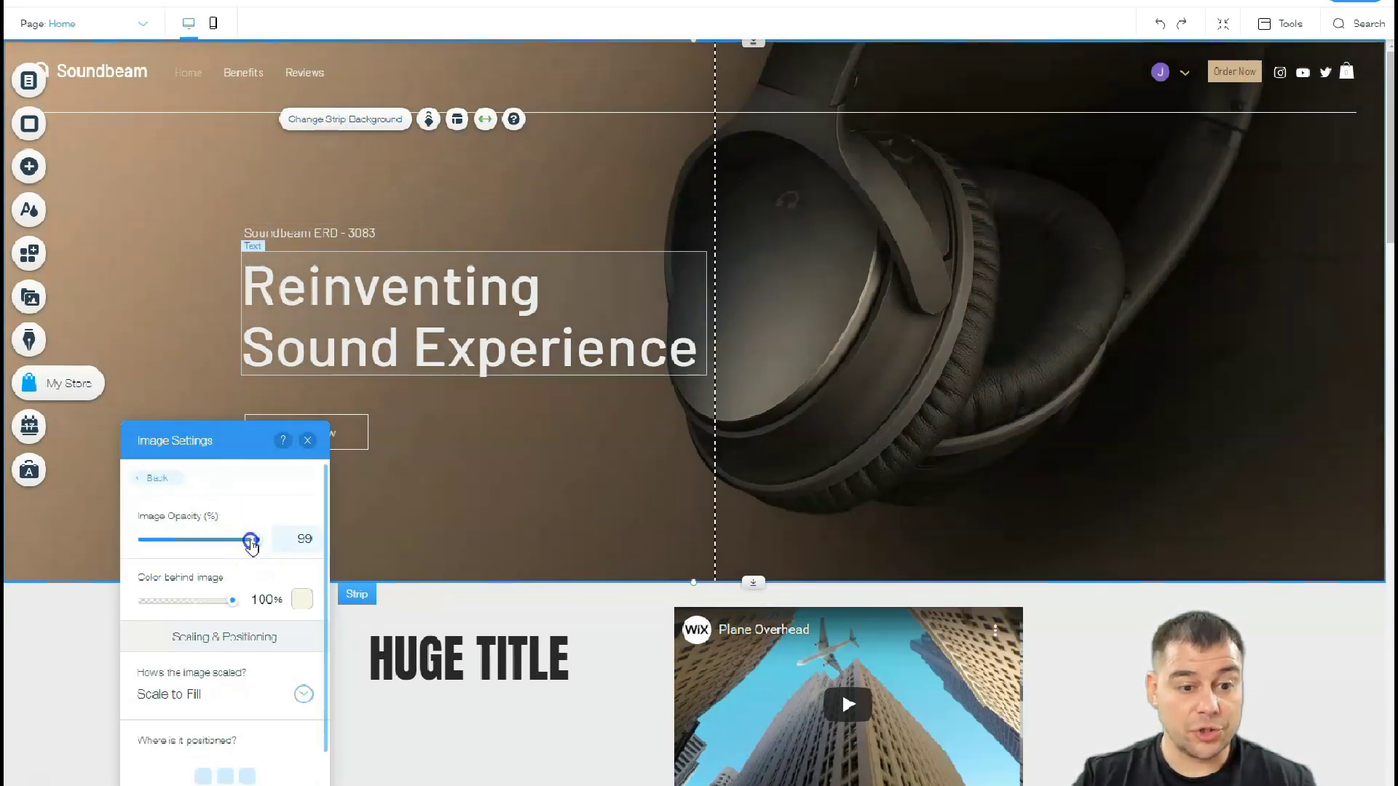
pyautogui.moveTo(251, 546); pyautogui.dragTo(214, 540)
pyautogui.click(802, 549)
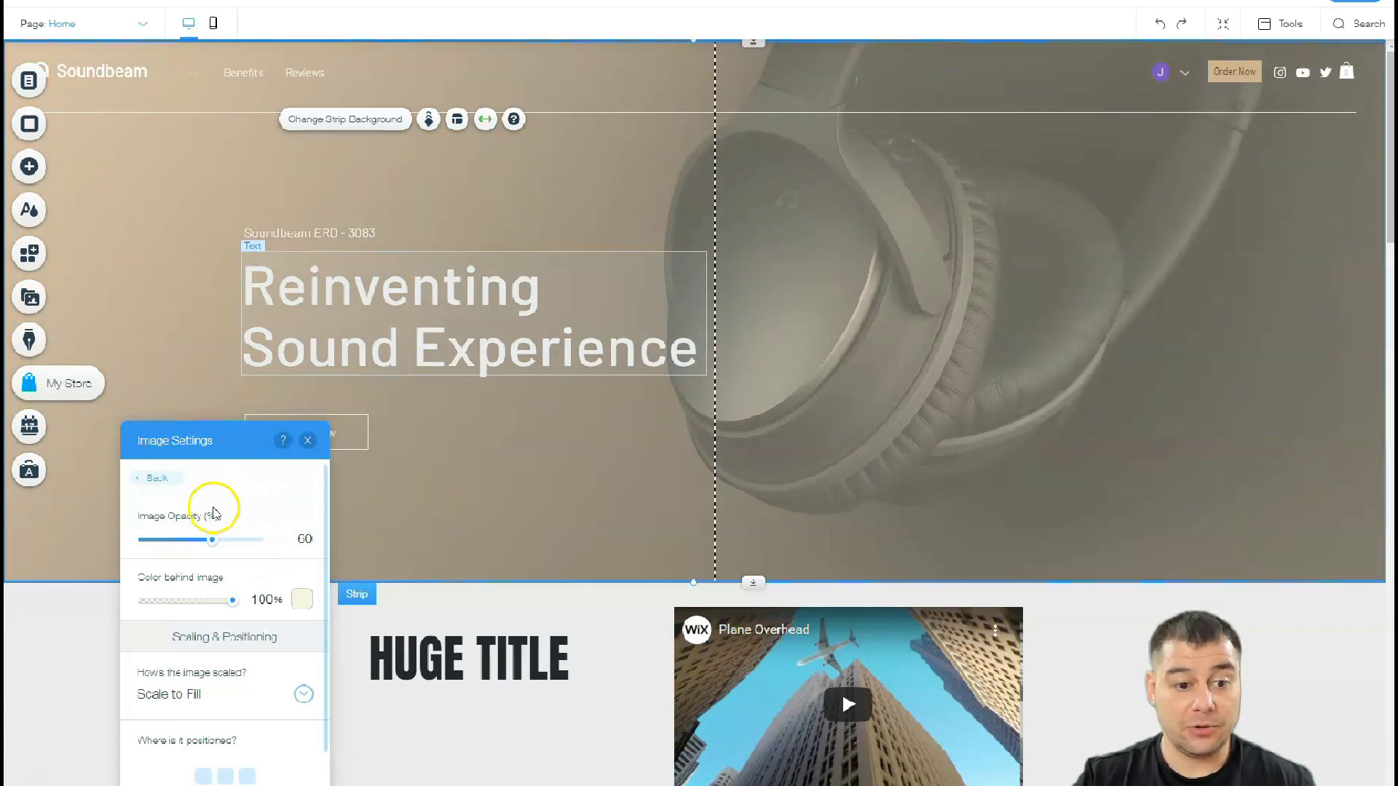
pyautogui.moveTo(224, 542); pyautogui.dragTo(258, 541)
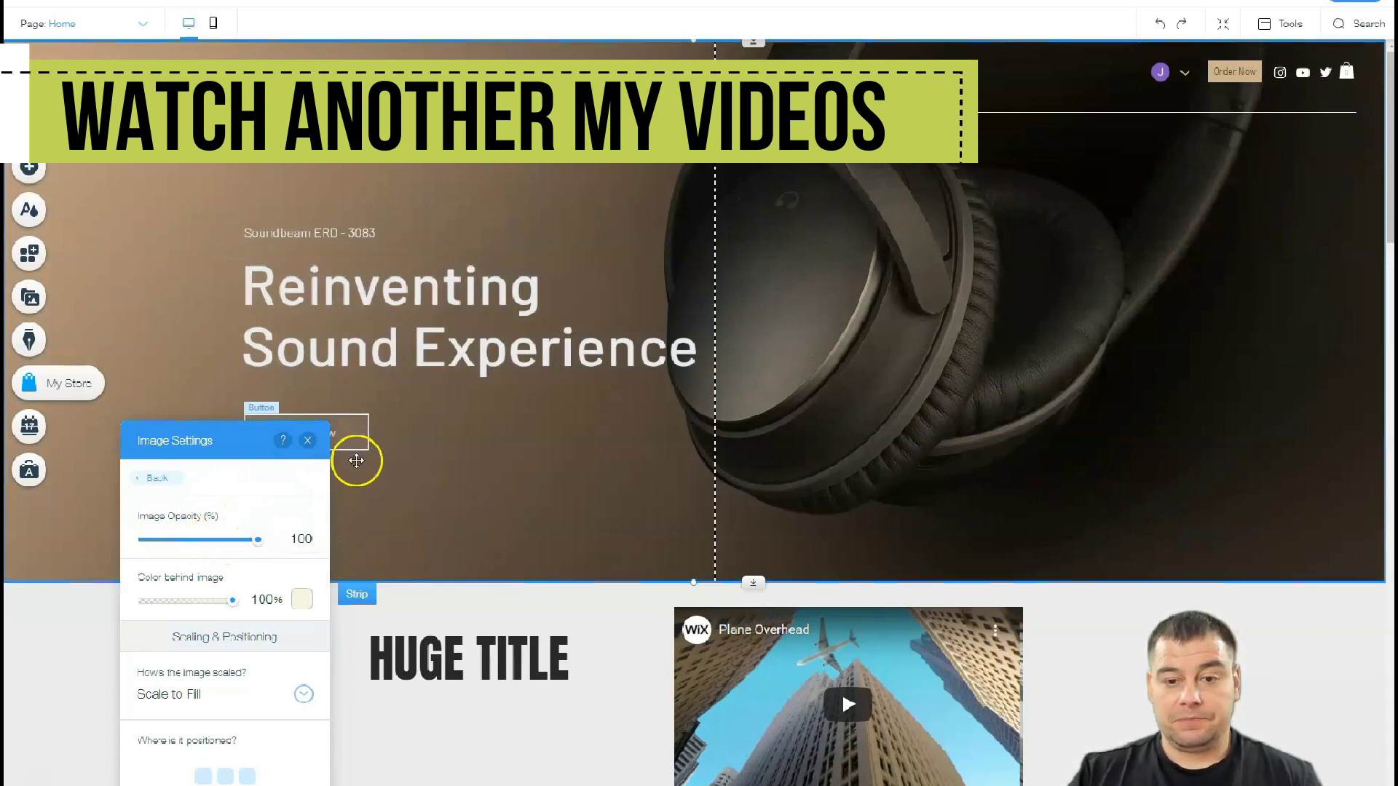
pyautogui.click(307, 442)
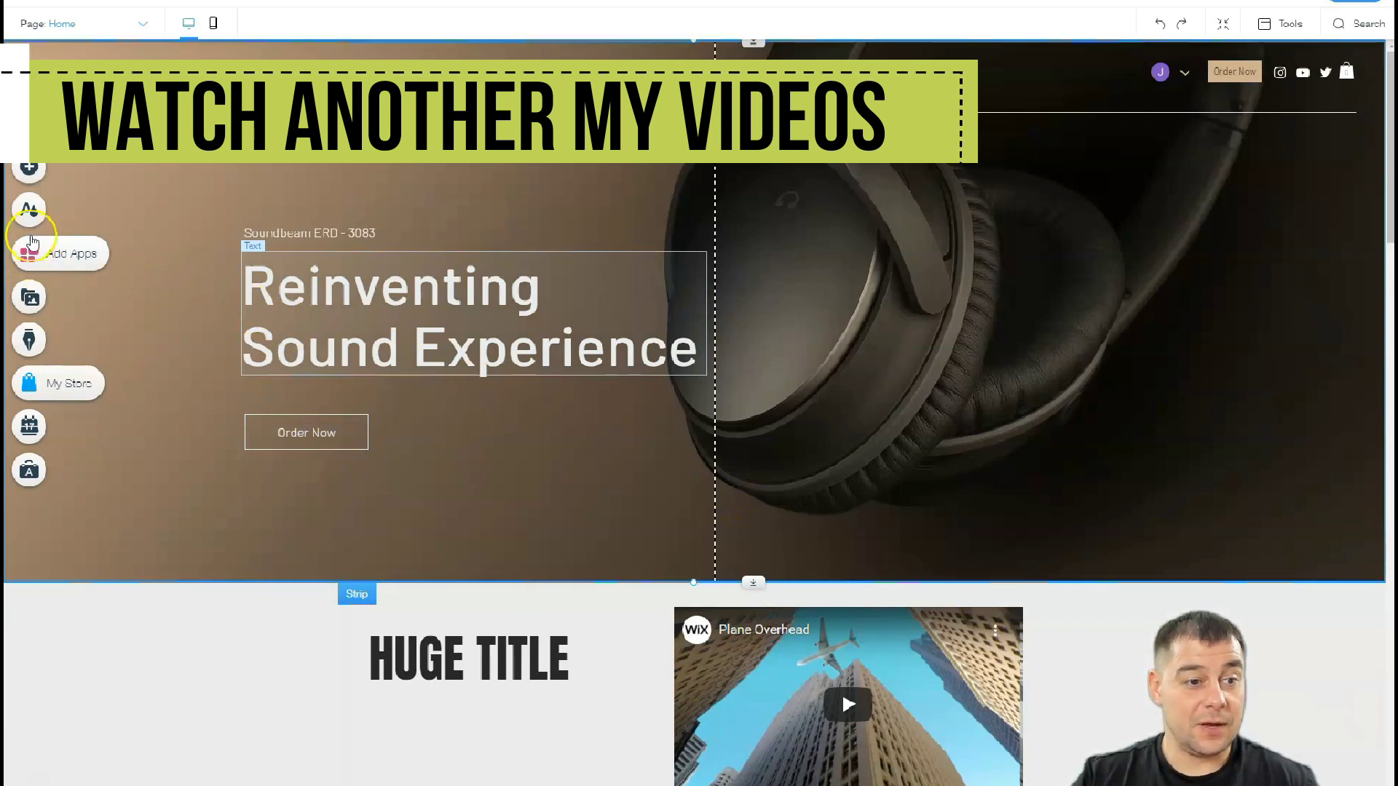
# Open the site's alternative colour themes and preview the first several featured themes
pyautogui.click(30, 214)
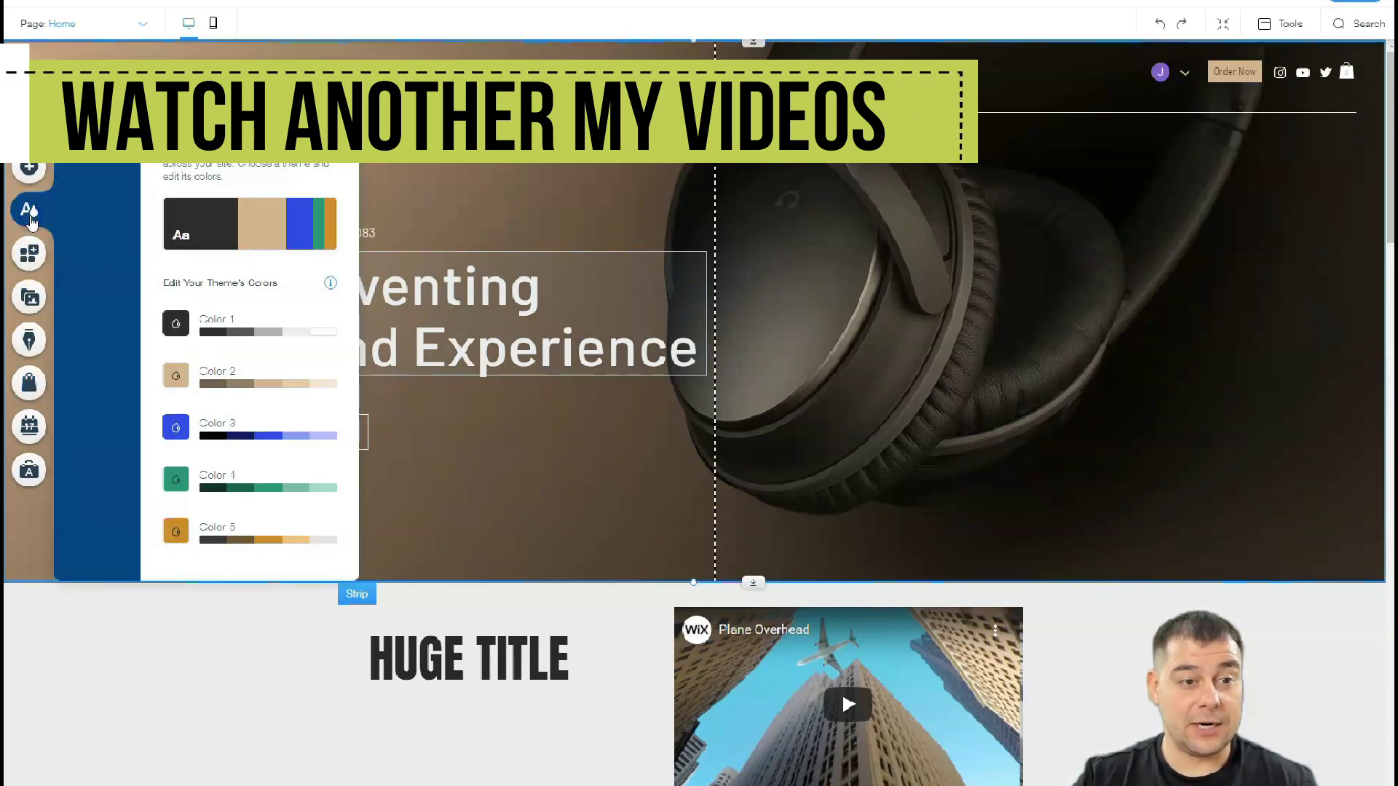
pyautogui.click(259, 226)
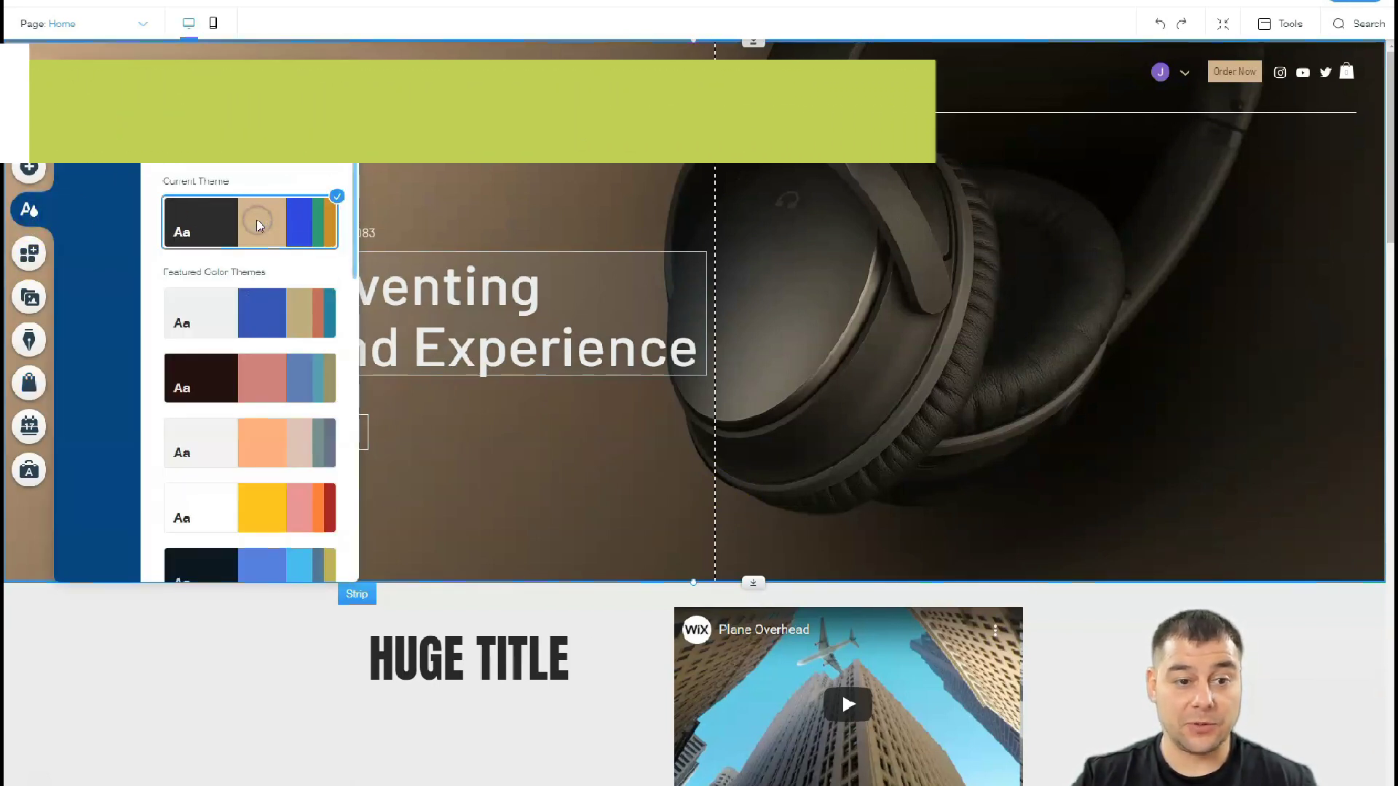
pyautogui.click(251, 315)
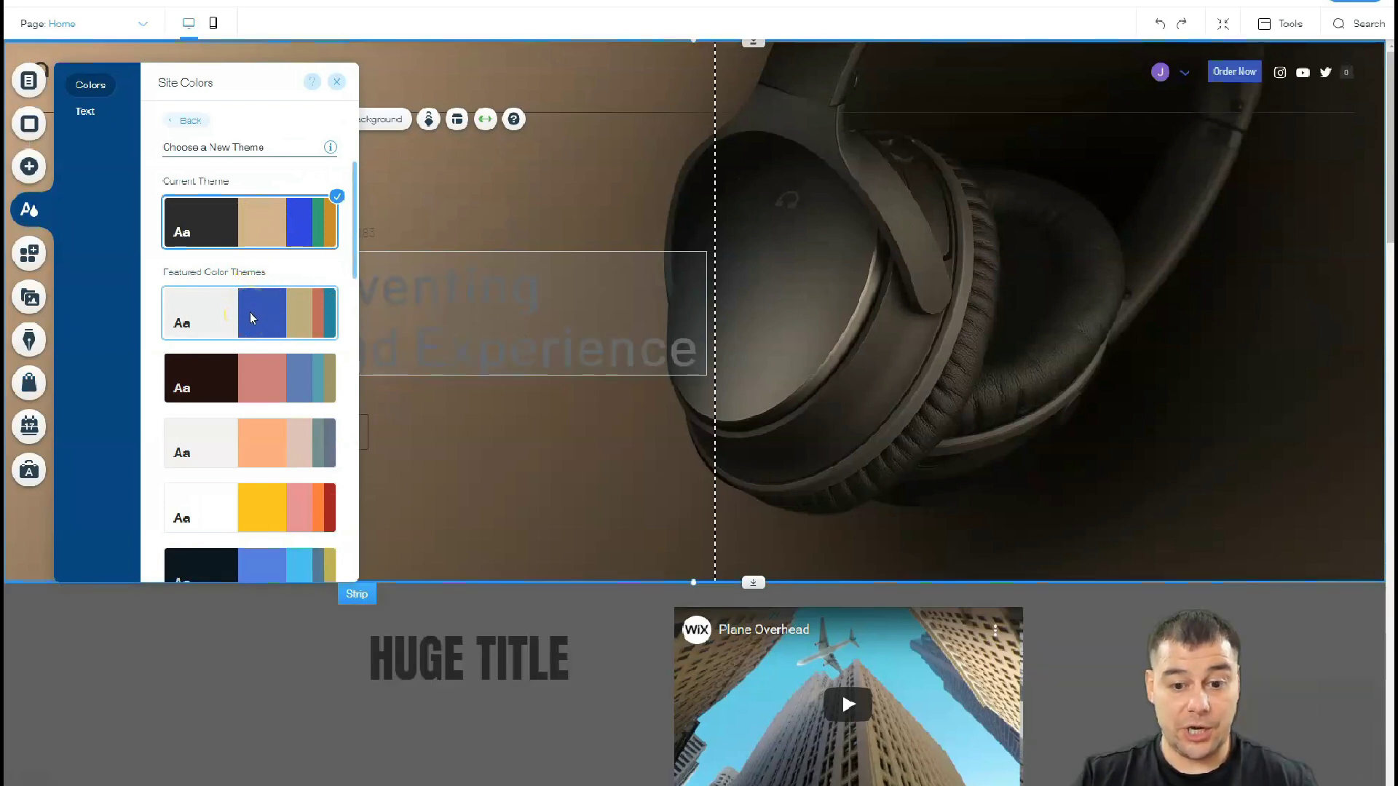
pyautogui.click(247, 375)
pyautogui.click(248, 447)
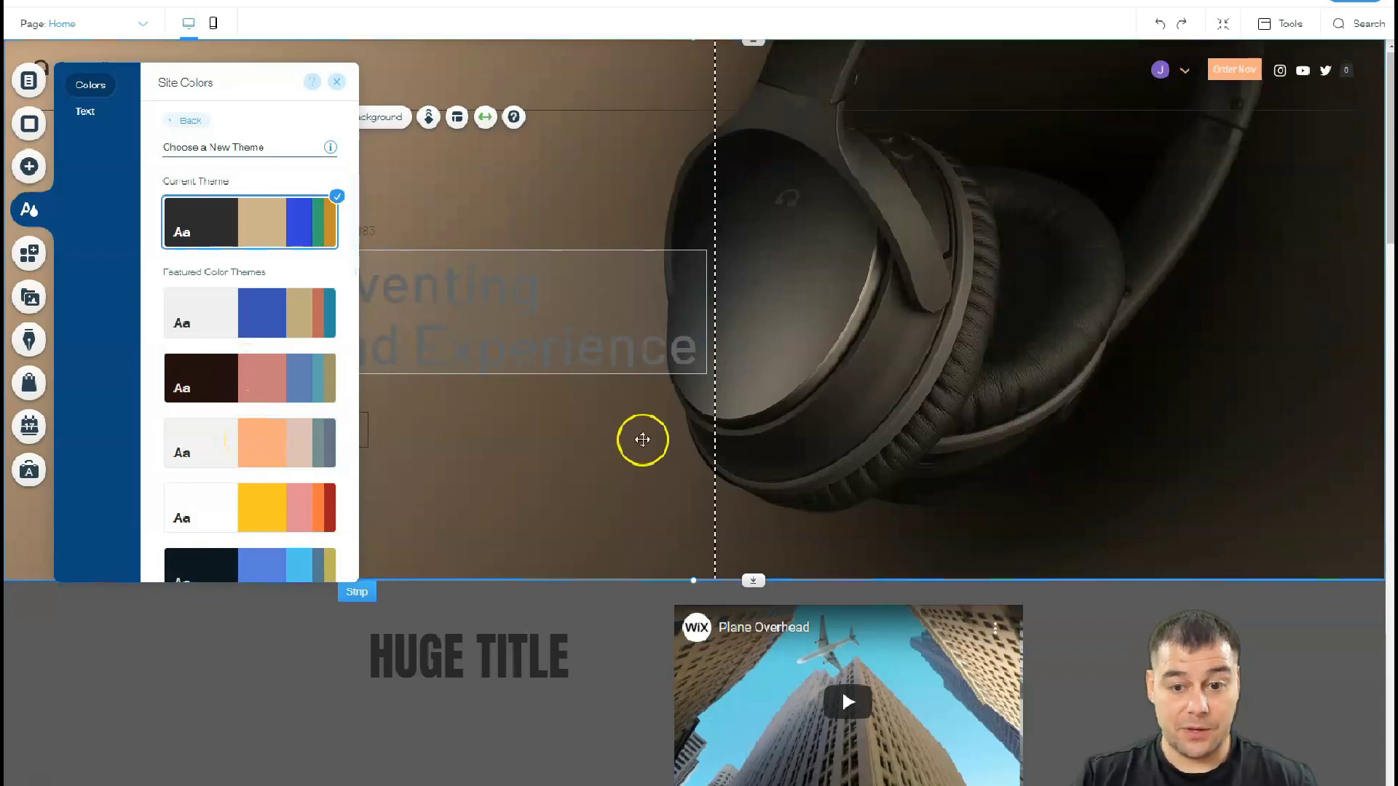
pyautogui.scroll(-4, 640, 440)
pyautogui.click(282, 368)
pyautogui.click(227, 440)
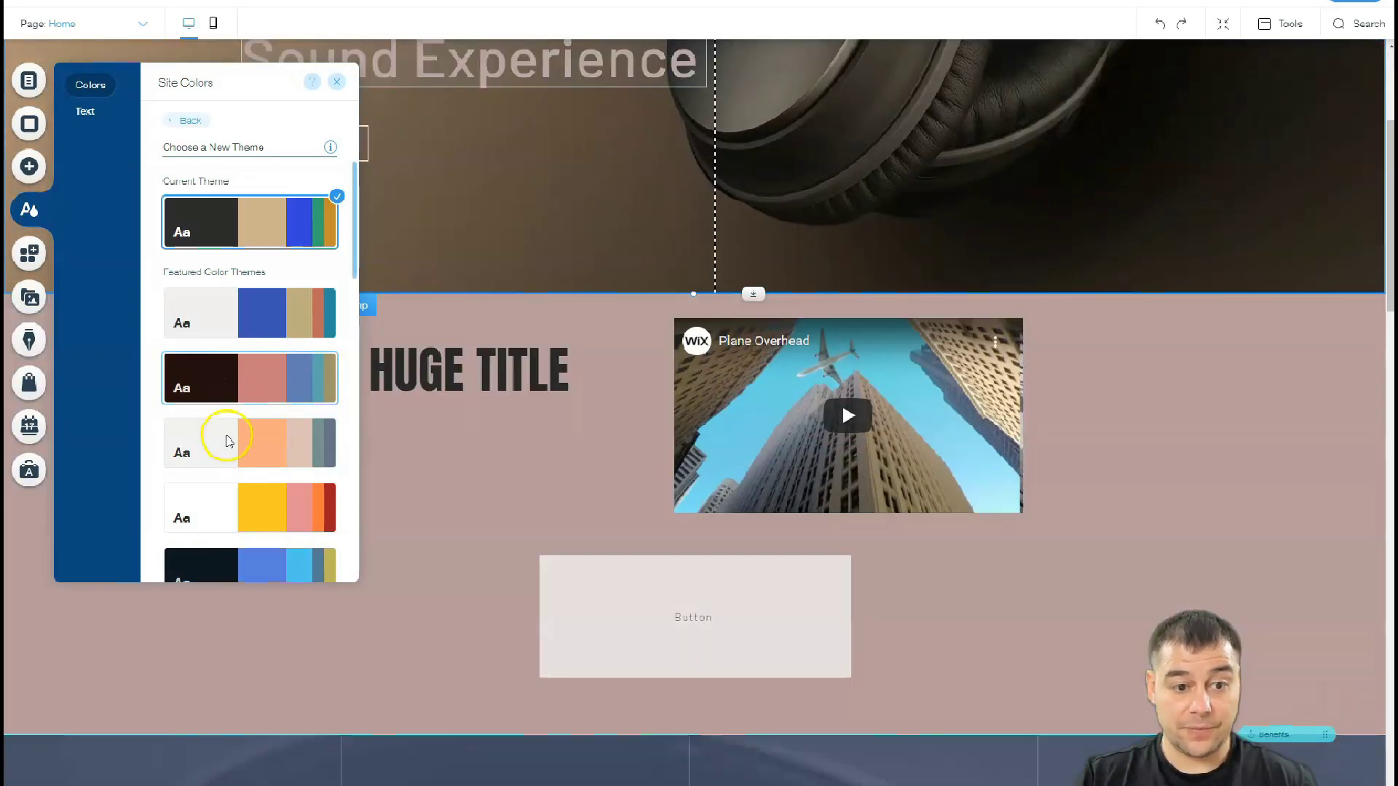
pyautogui.click(232, 512)
# Try the navy, grey-blue and dark-orange themes, then apply the white, orange and teal theme
pyautogui.scroll(-3, 240, 437)
pyautogui.click(246, 355)
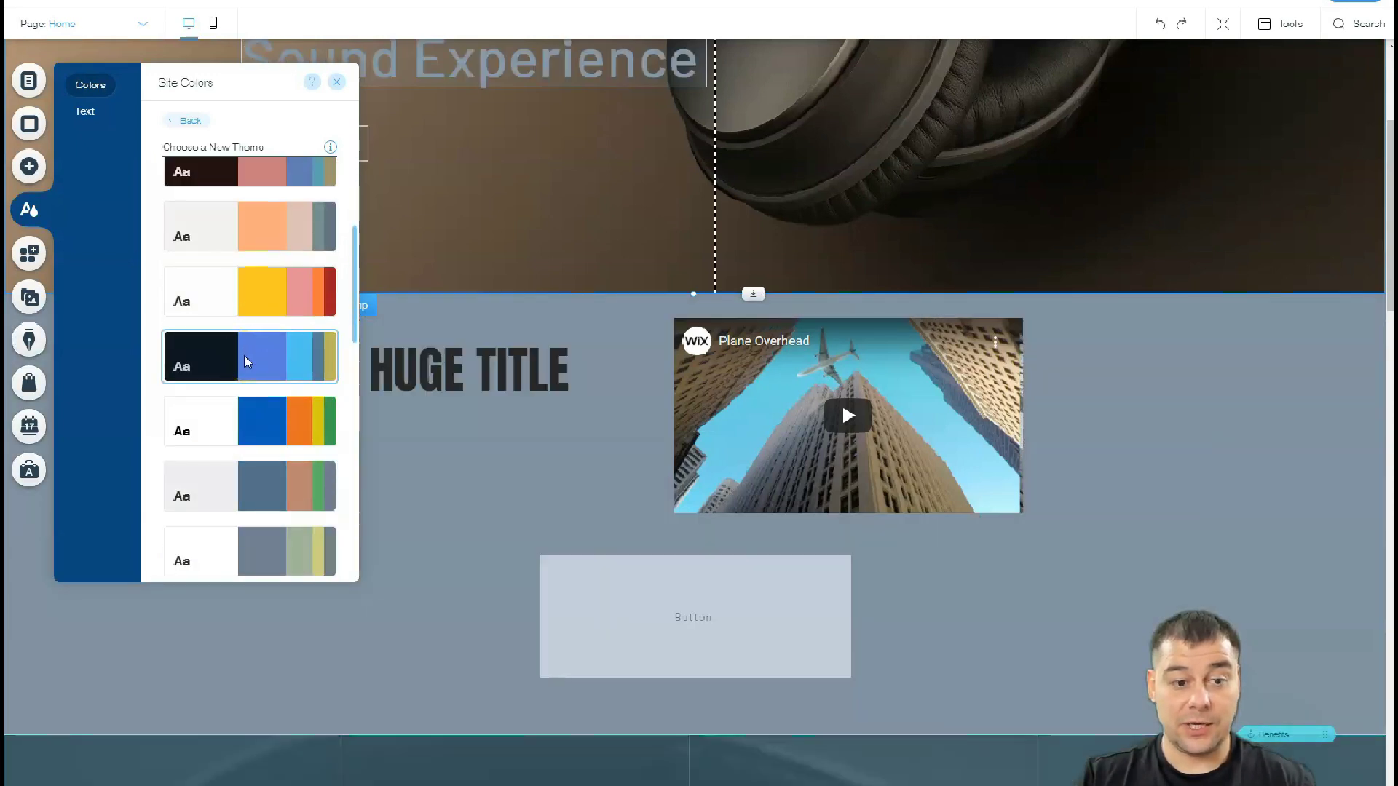
pyautogui.click(242, 426)
pyautogui.scroll(-3, 240, 422)
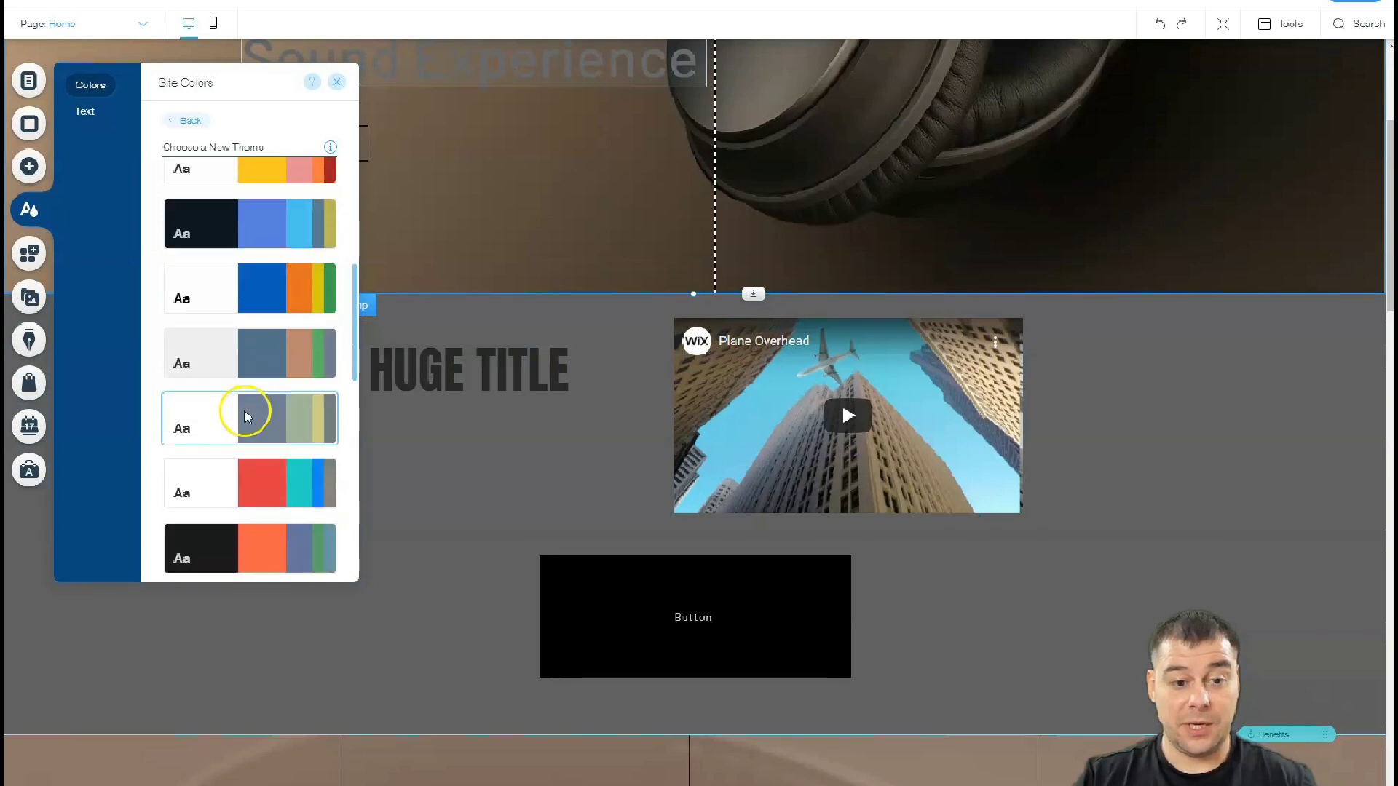
pyautogui.click(244, 277)
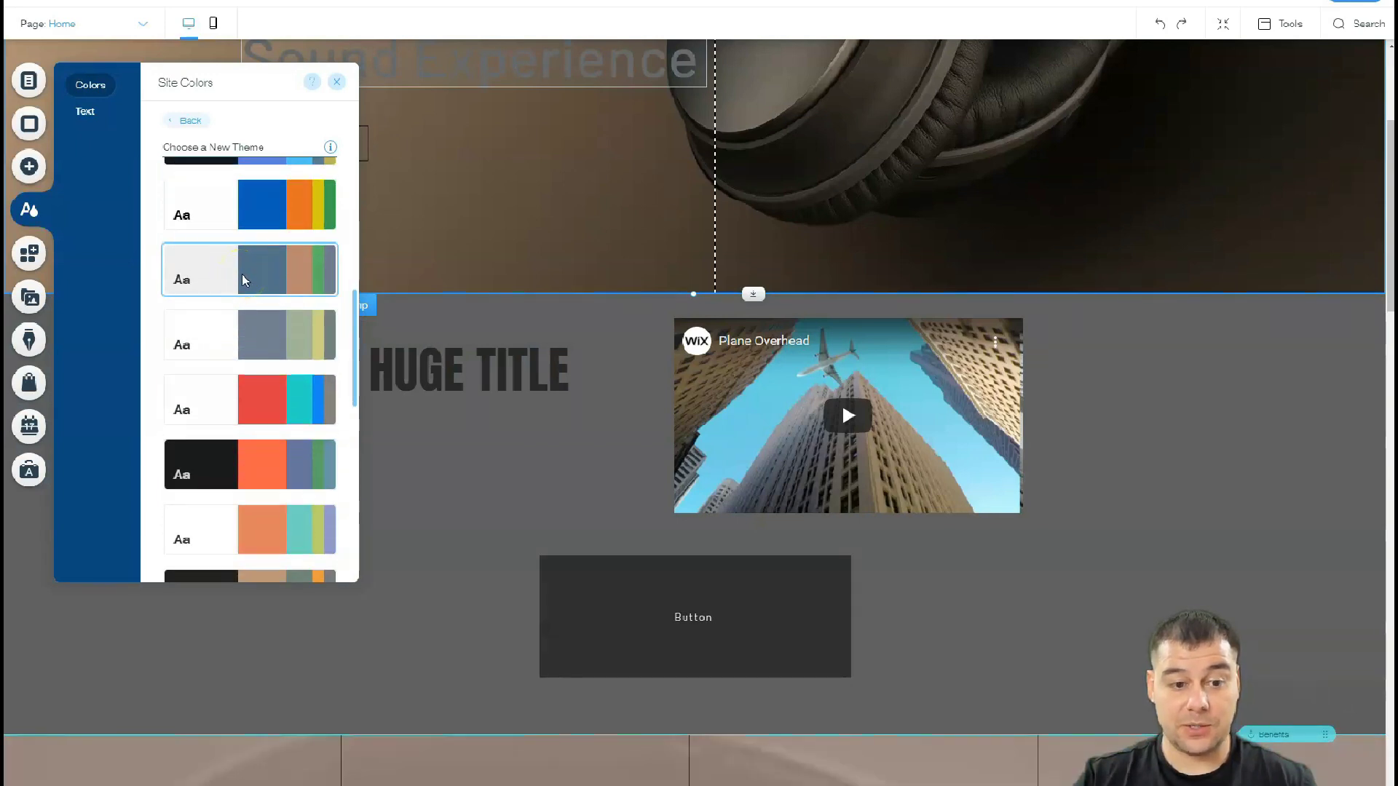
pyautogui.click(256, 357)
pyautogui.scroll(-2, 251, 339)
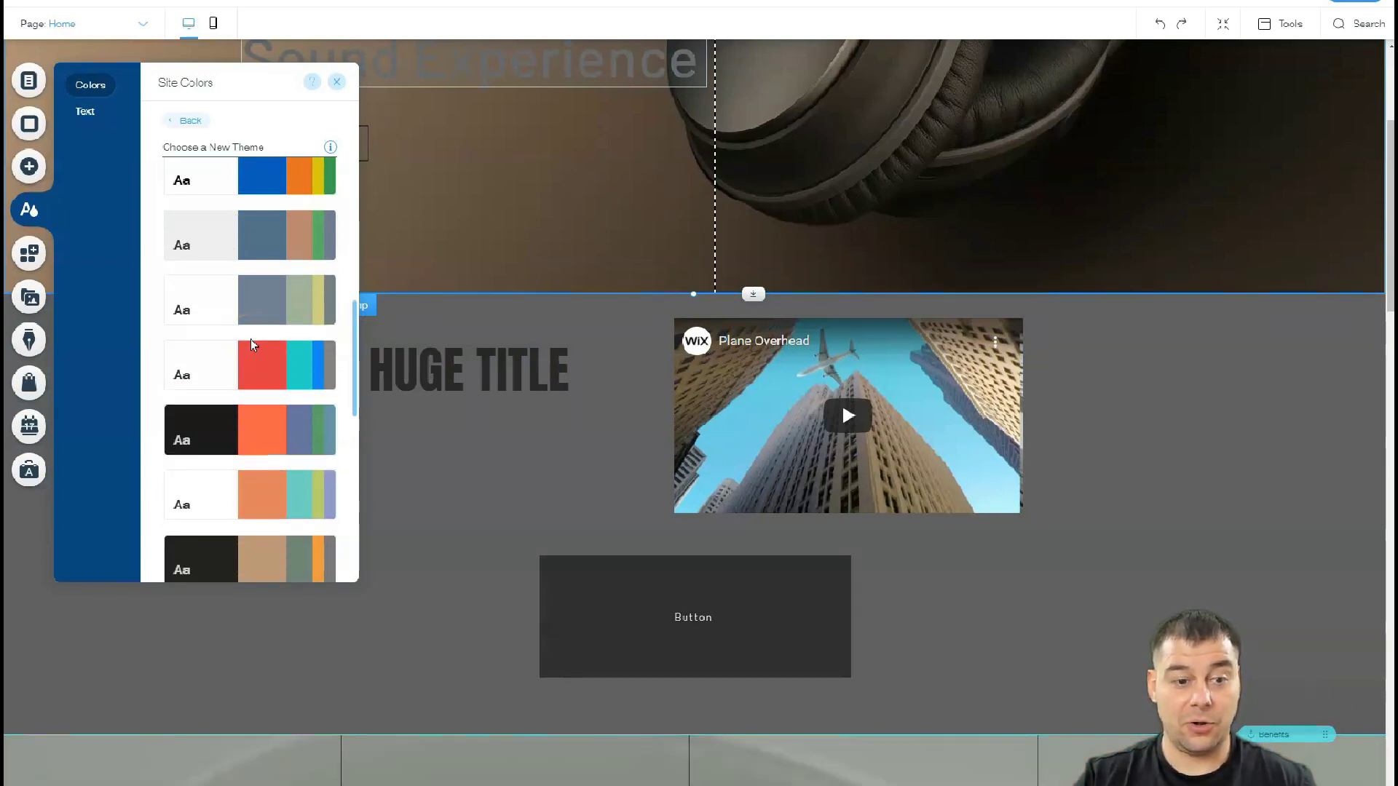
pyautogui.click(255, 313)
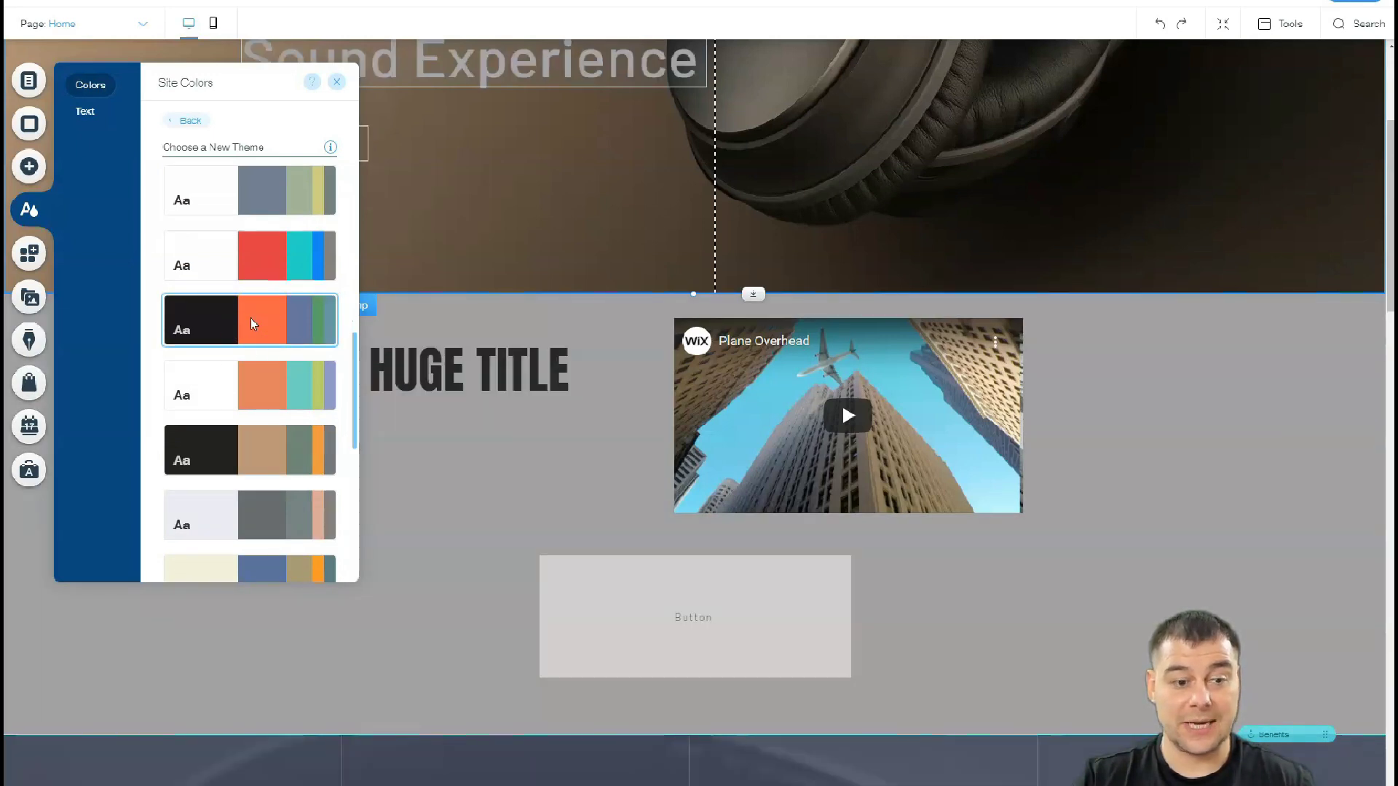
pyautogui.click(238, 388)
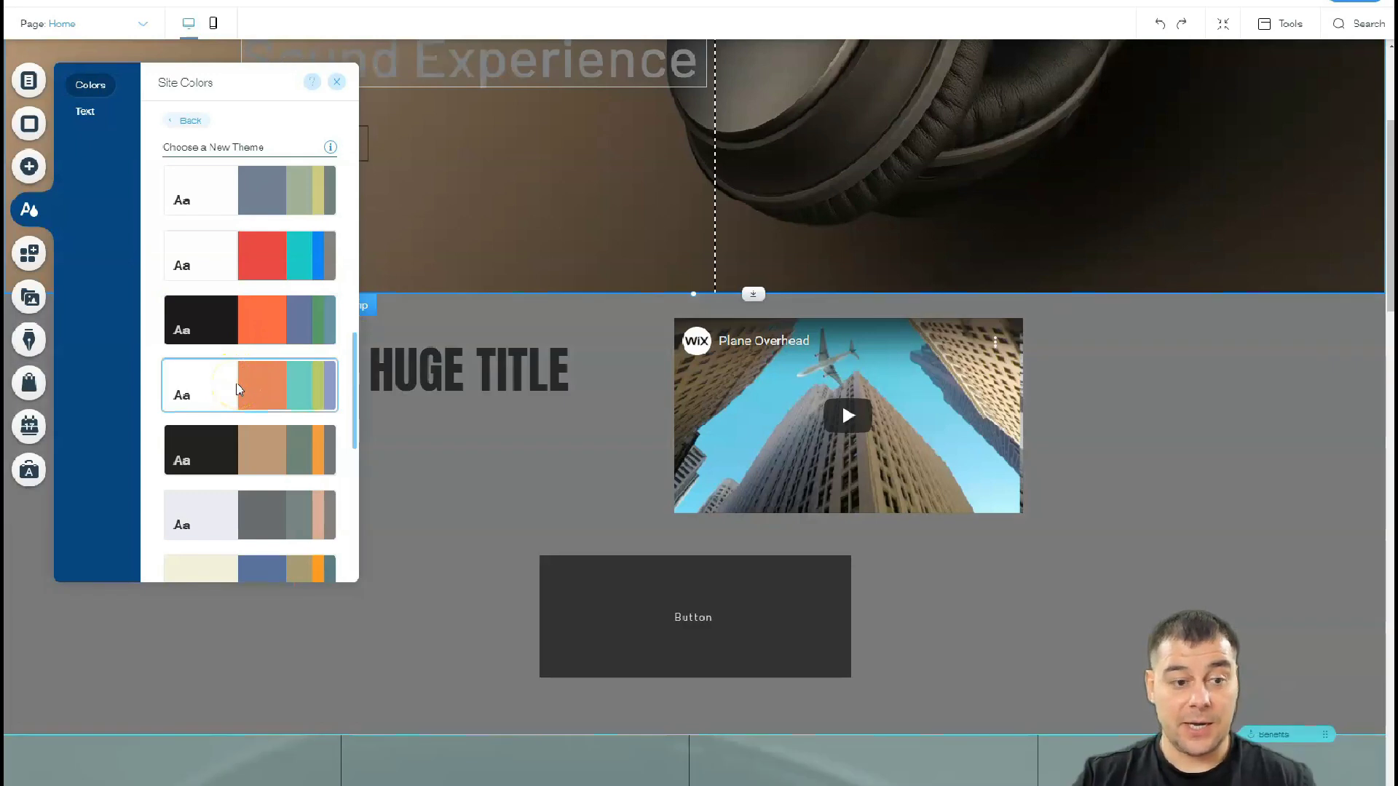
pyautogui.click(237, 388)
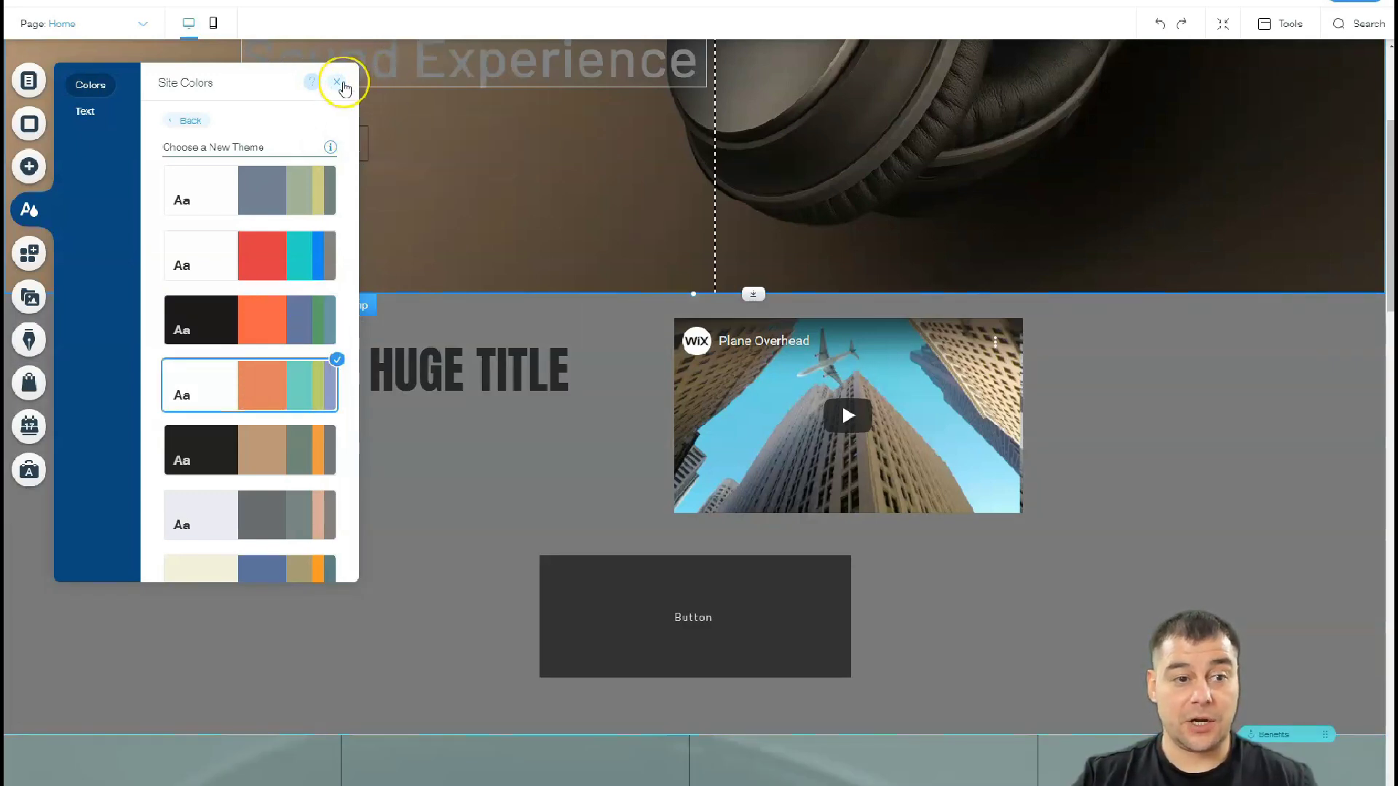
pyautogui.click(339, 83)
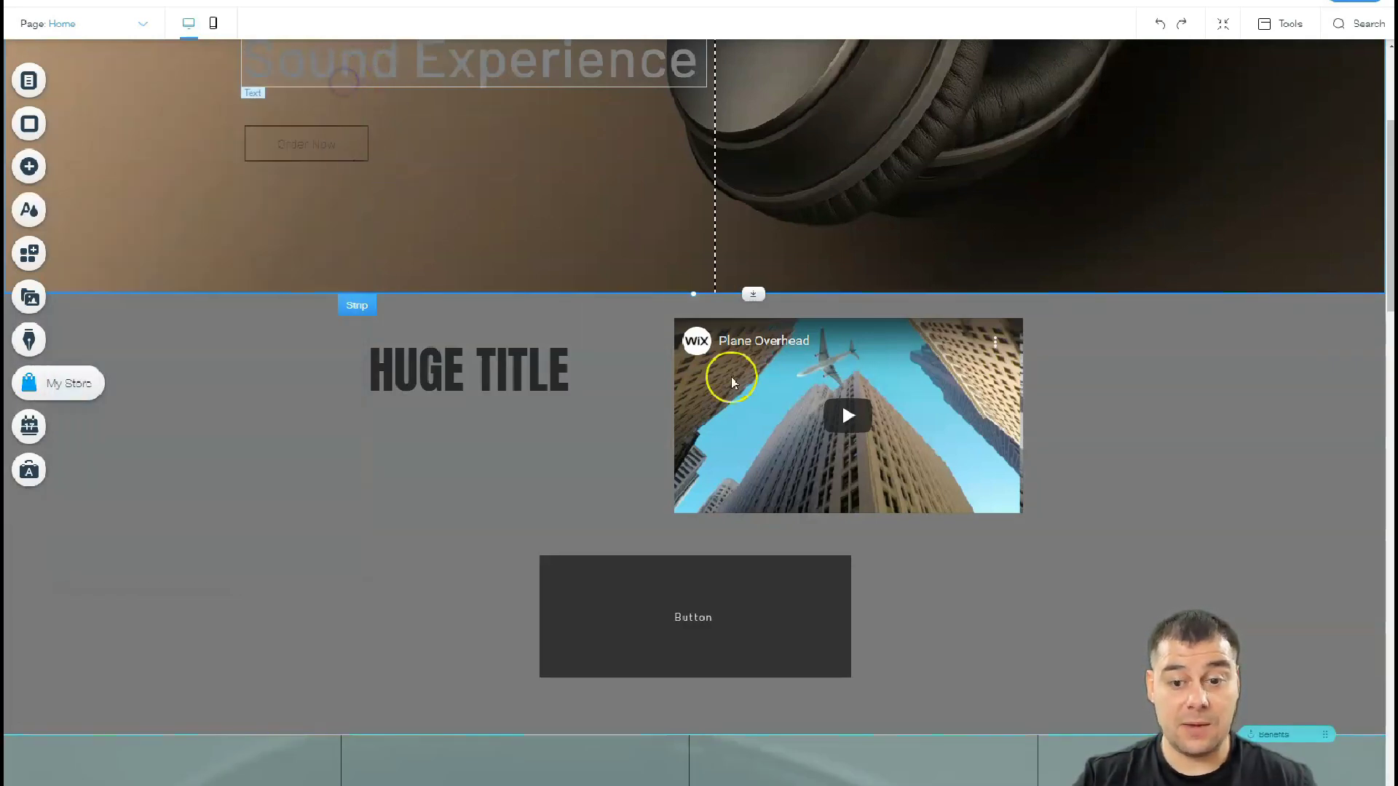
pyautogui.scroll(-5, 766, 407)
pyautogui.scroll(-5, 766, 407)
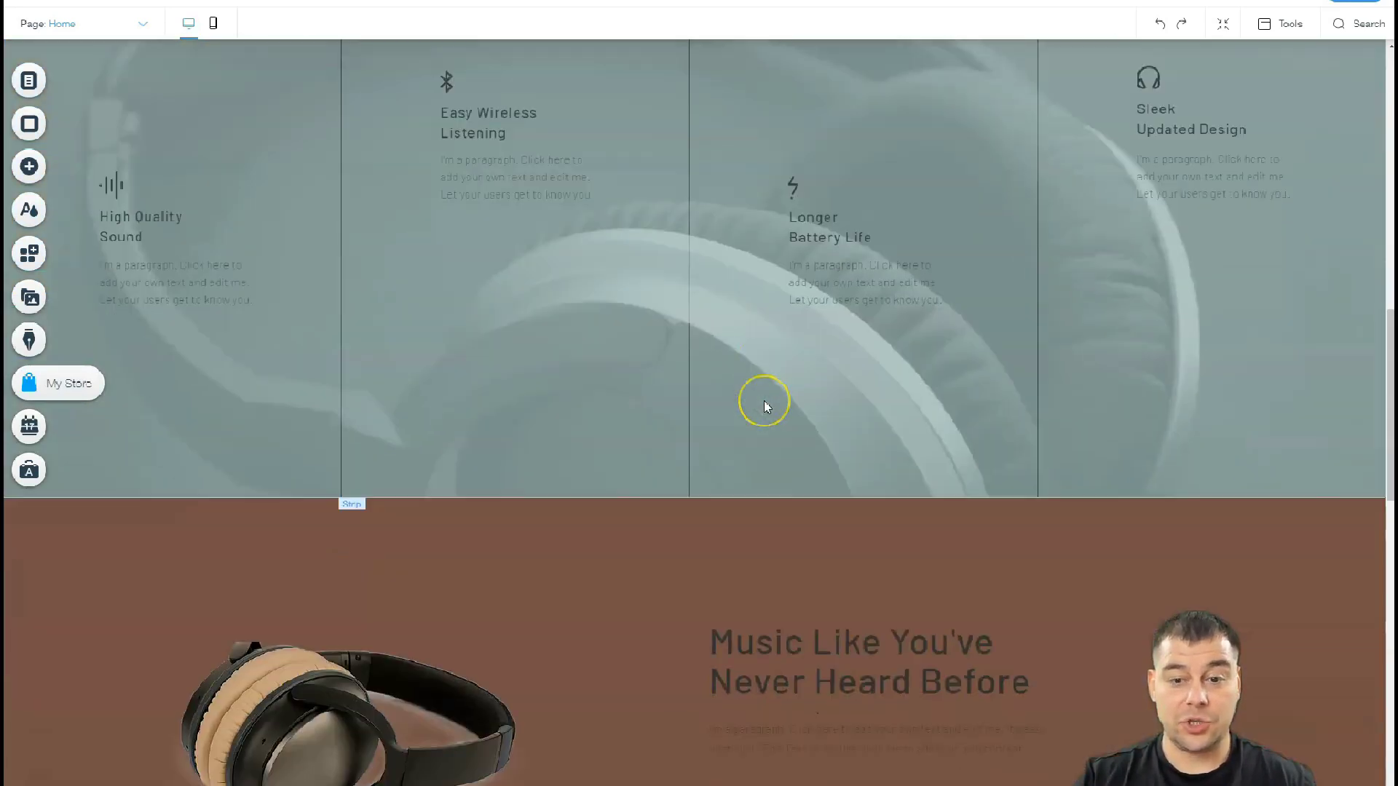
pyautogui.scroll(-5, 766, 406)
pyautogui.scroll(-10, 766, 406)
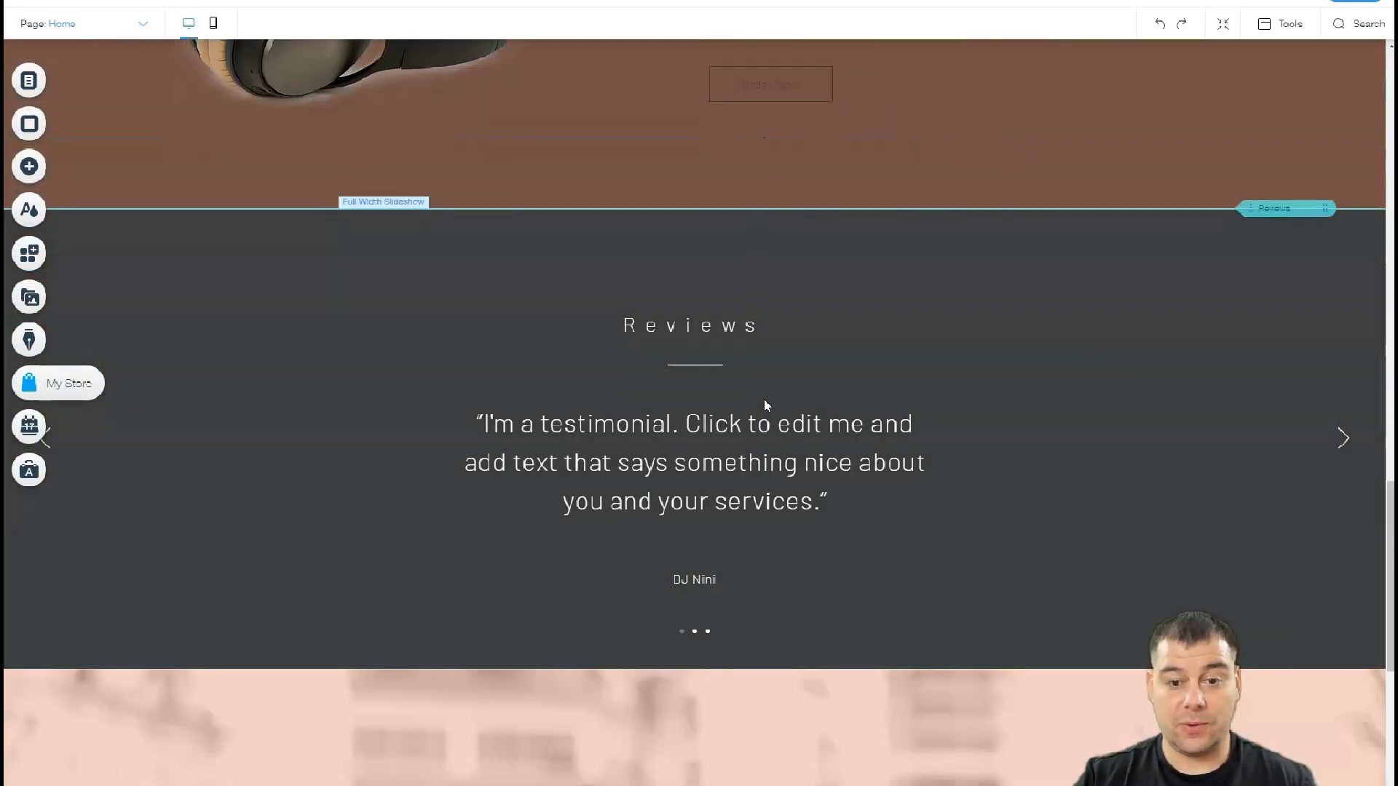
pyautogui.scroll(-2, 766, 406)
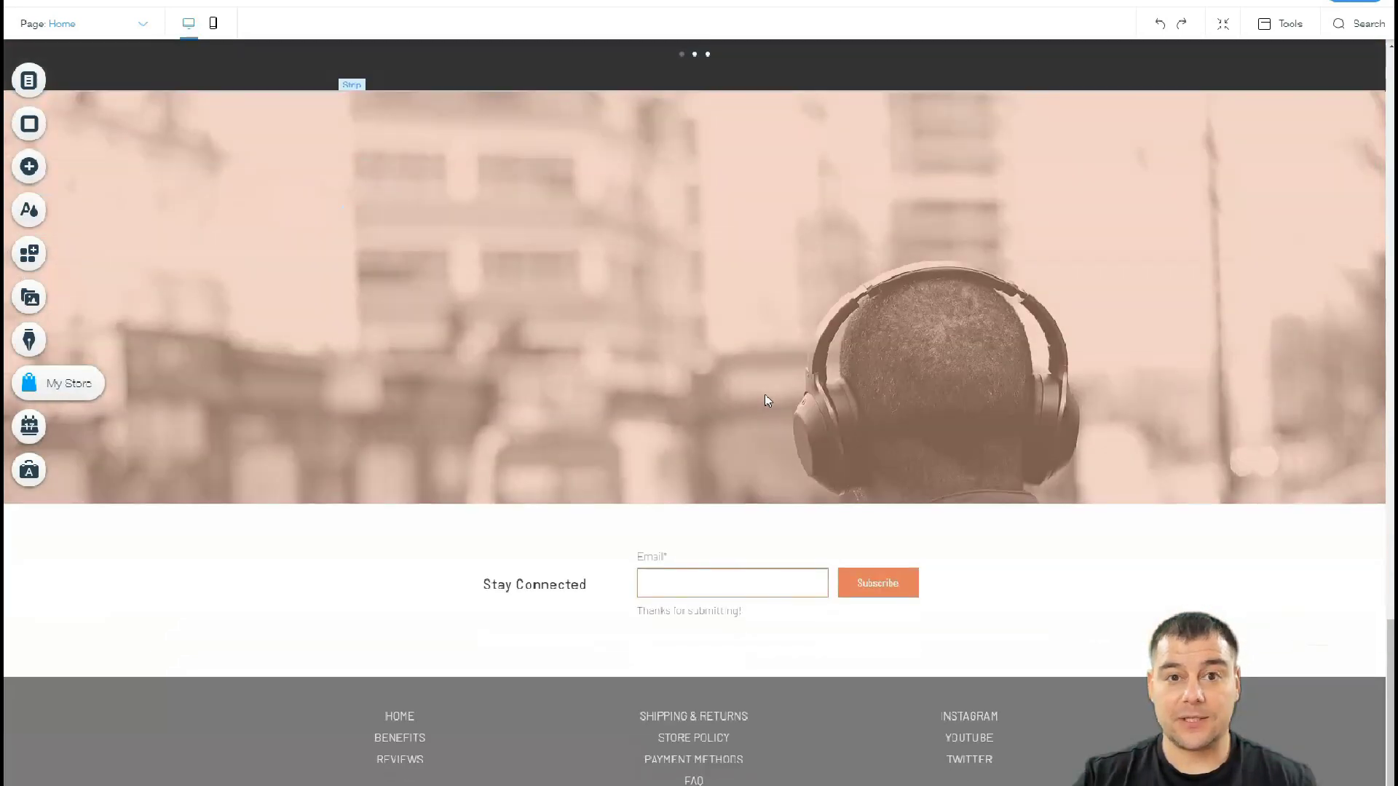
pyautogui.scroll(-1, 757, 371)
pyautogui.scroll(5, 748, 348)
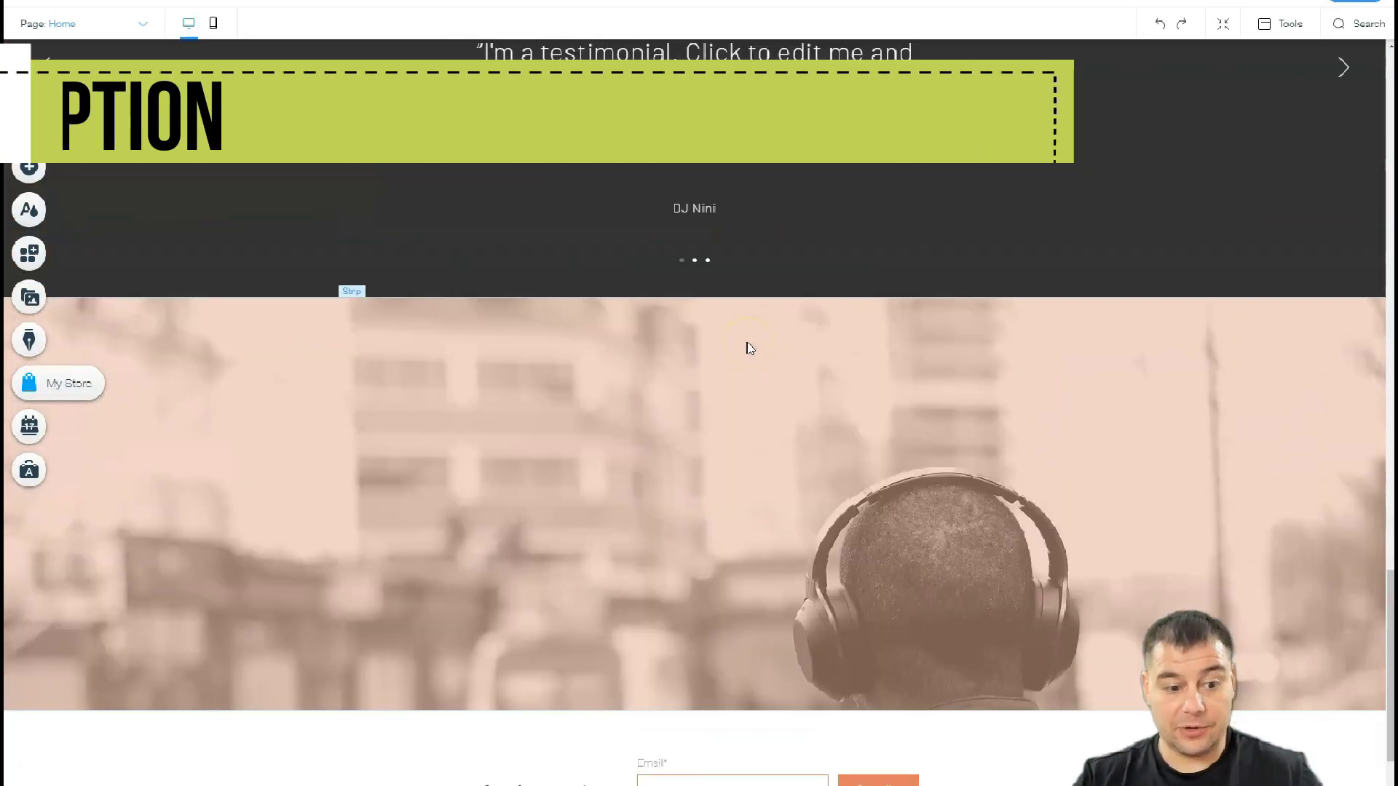
pyautogui.scroll(10, 747, 342)
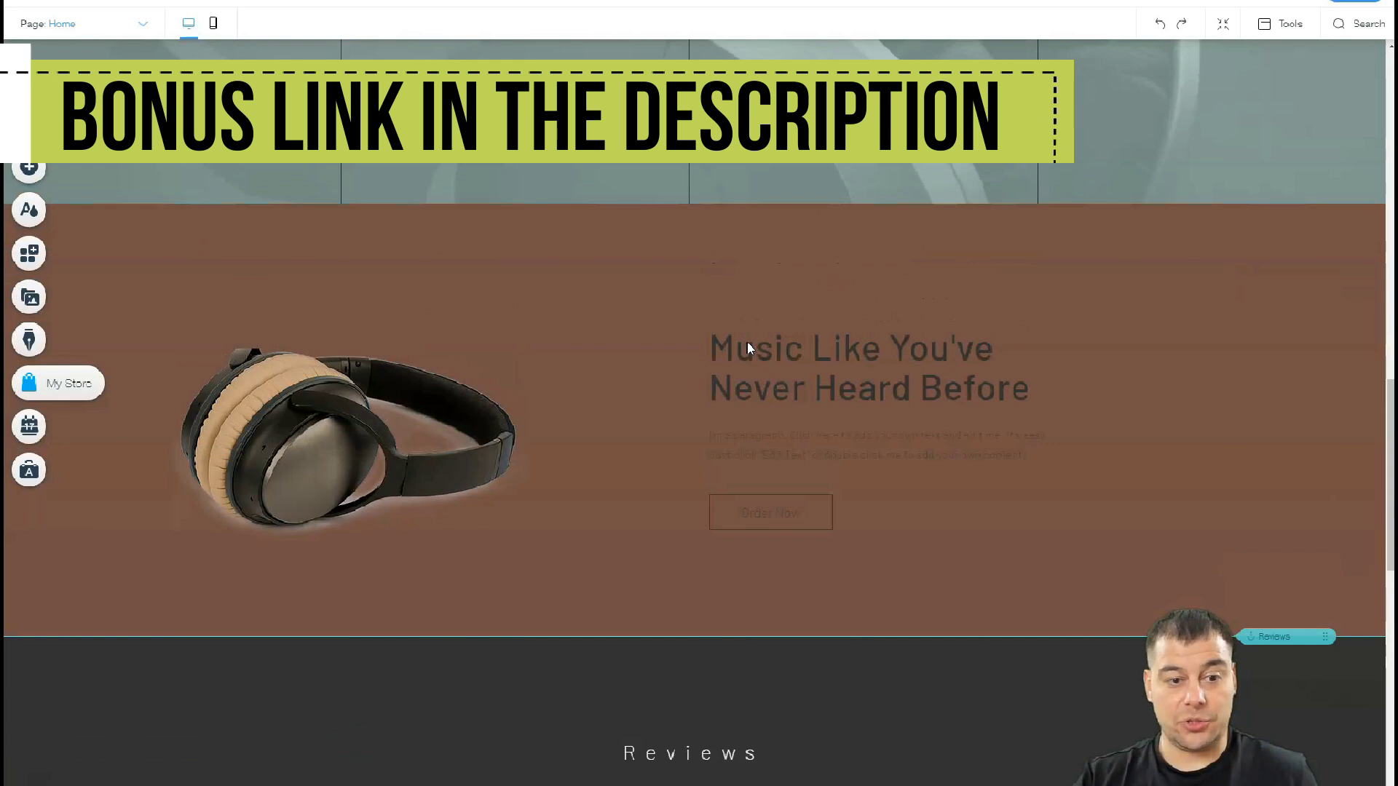
pyautogui.scroll(10, 750, 348)
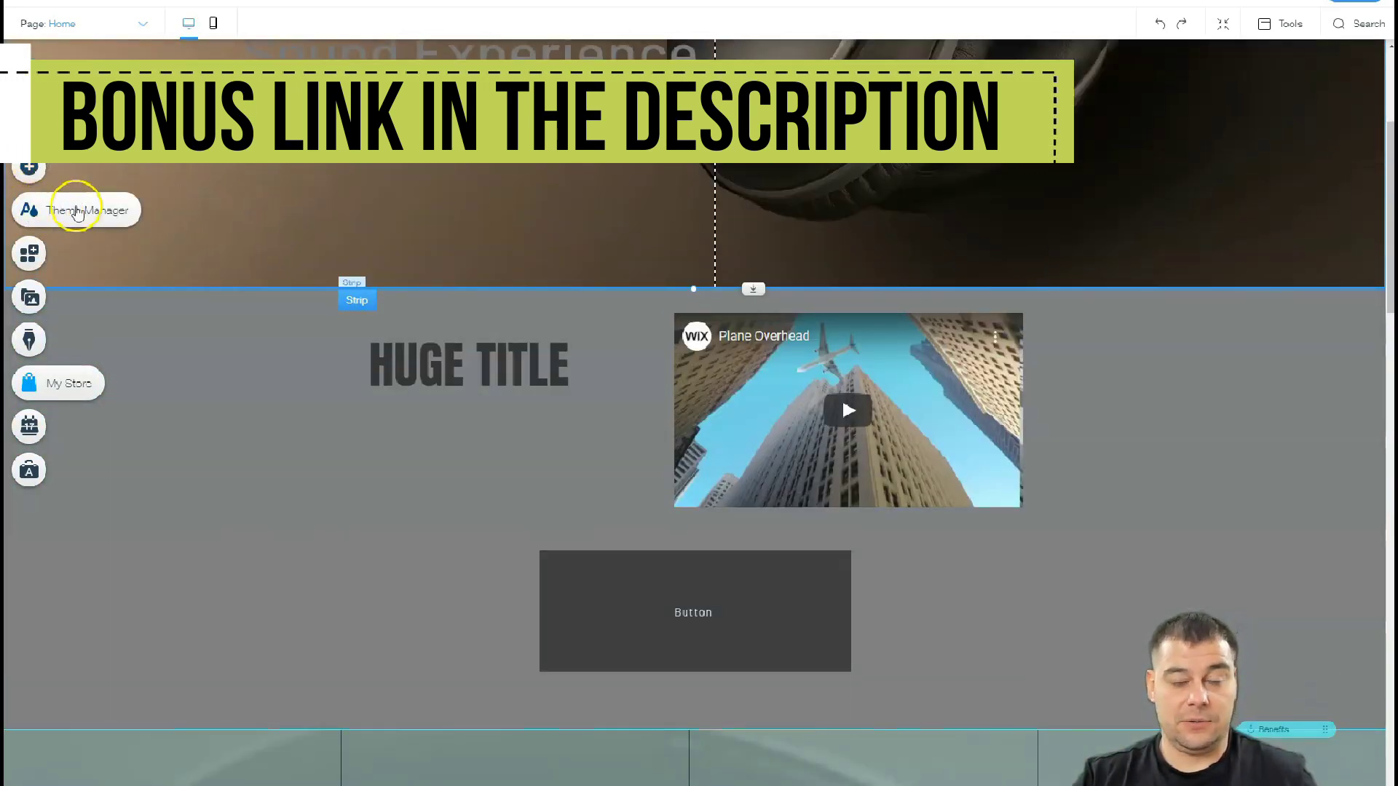
pyautogui.scroll(3, 695, 321)
pyautogui.scroll(1, 688, 333)
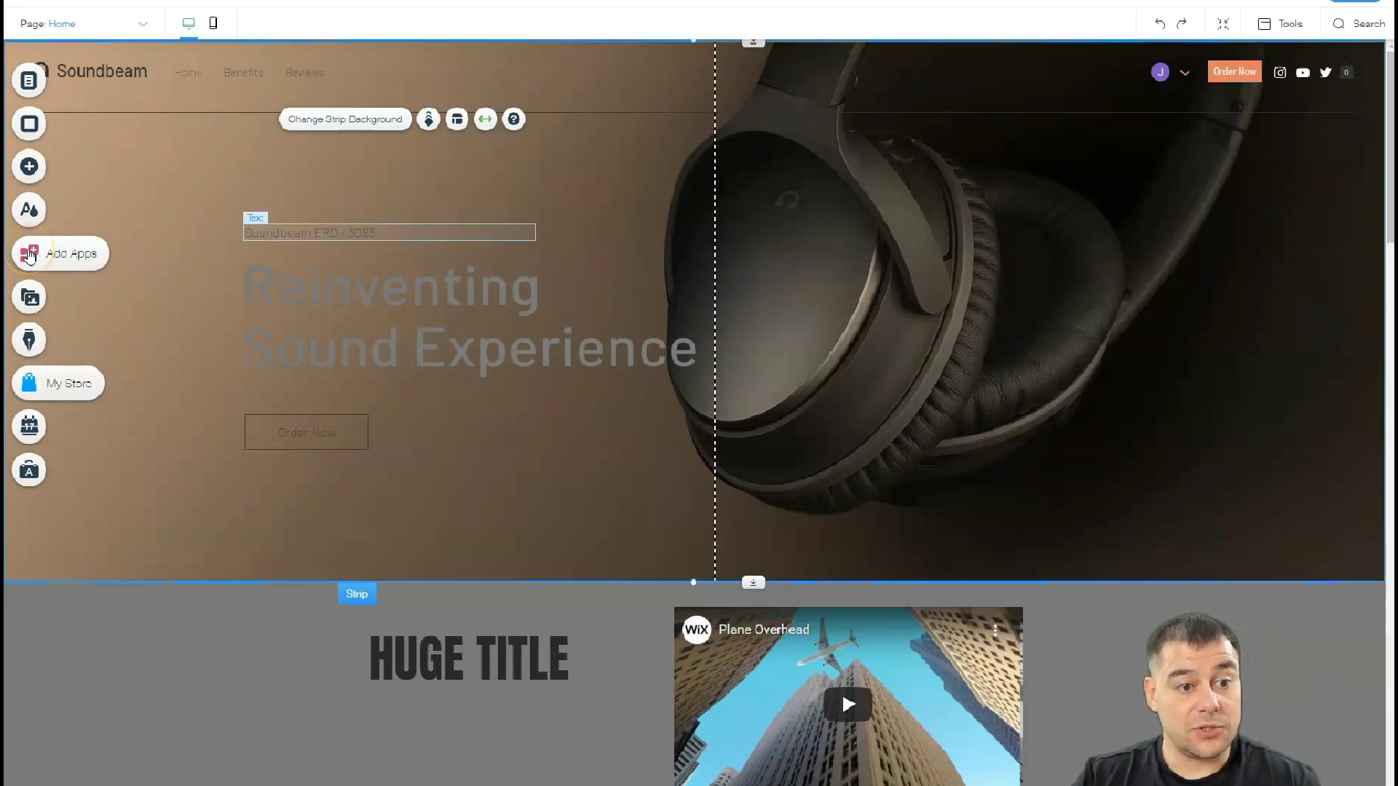
pyautogui.click(29, 255)
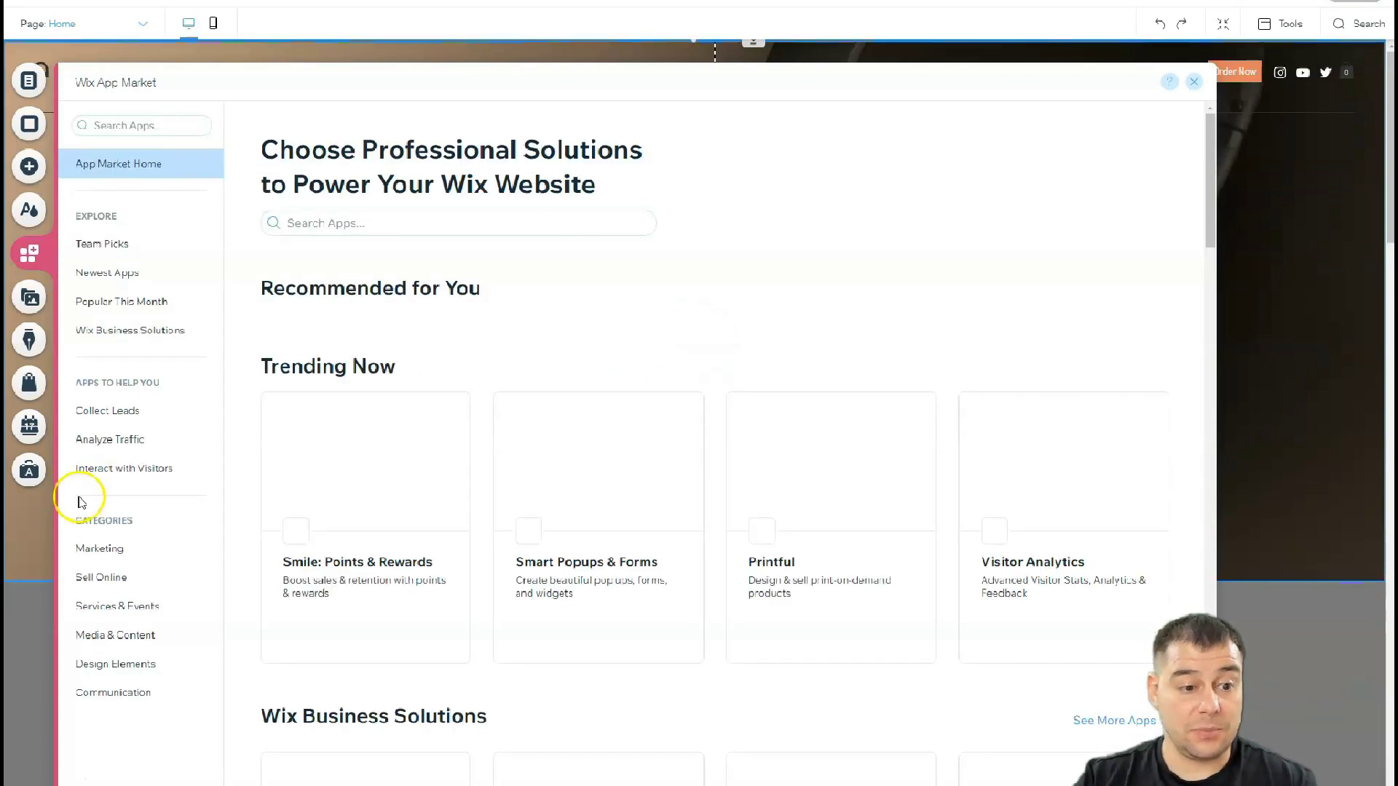
pyautogui.click(102, 555)
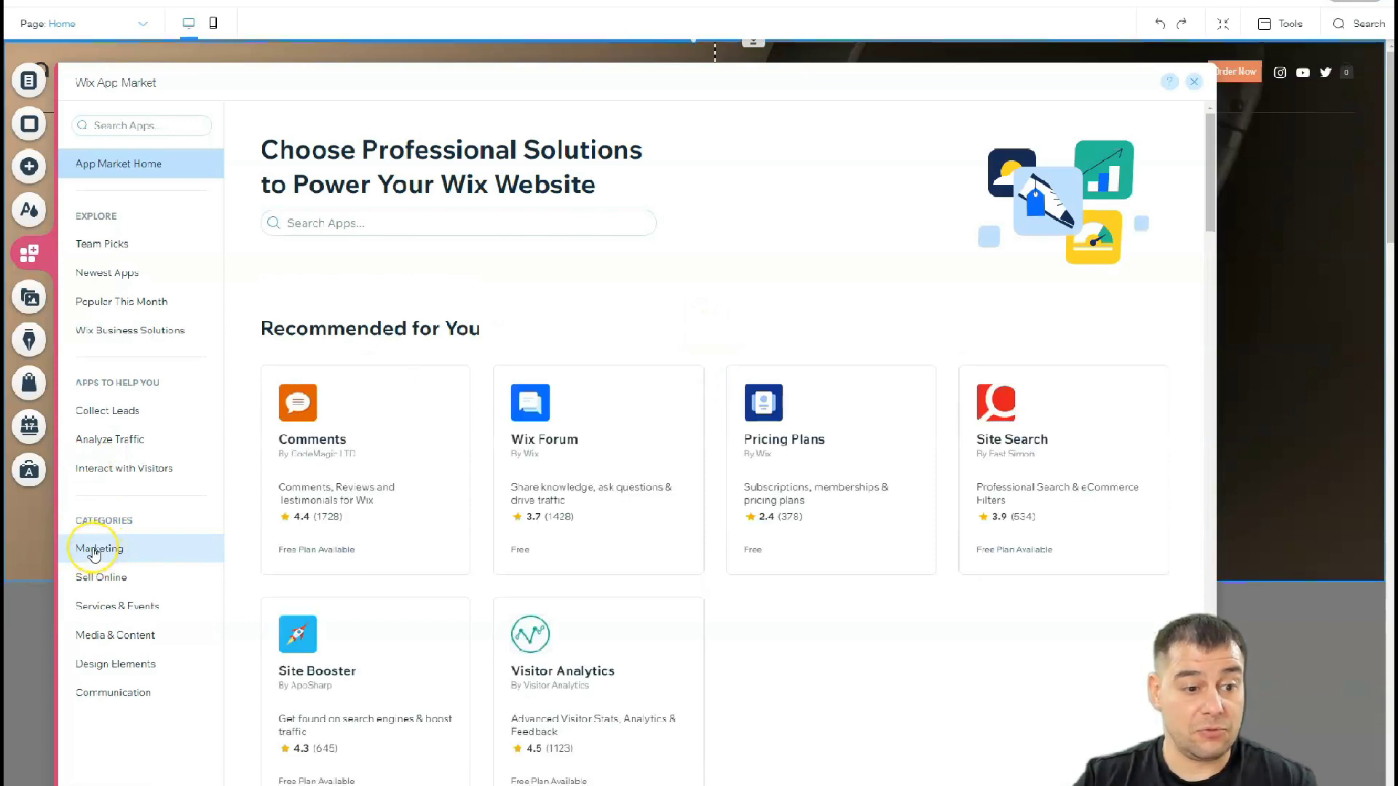
pyautogui.click(93, 551)
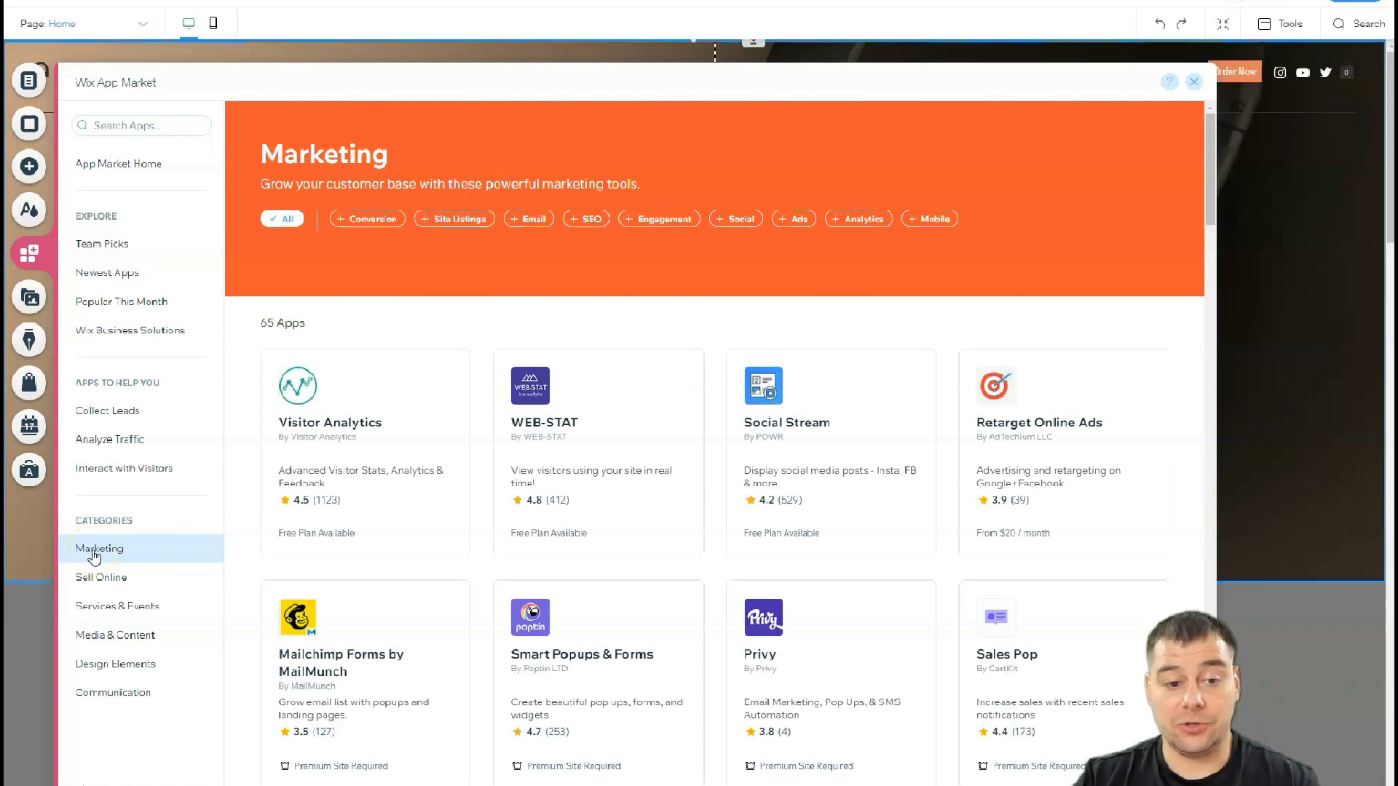
pyautogui.scroll(-3, 742, 477)
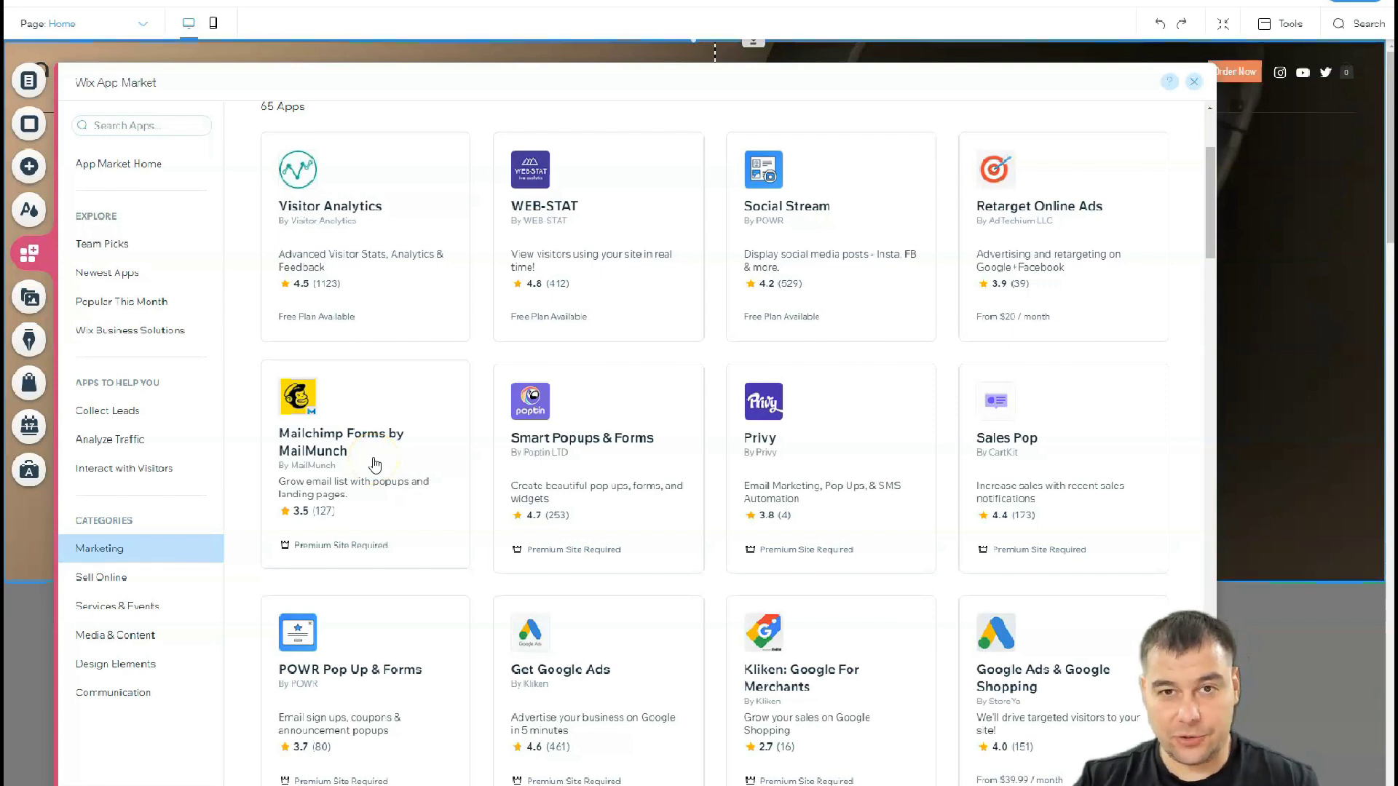
pyautogui.scroll(-15, 783, 433)
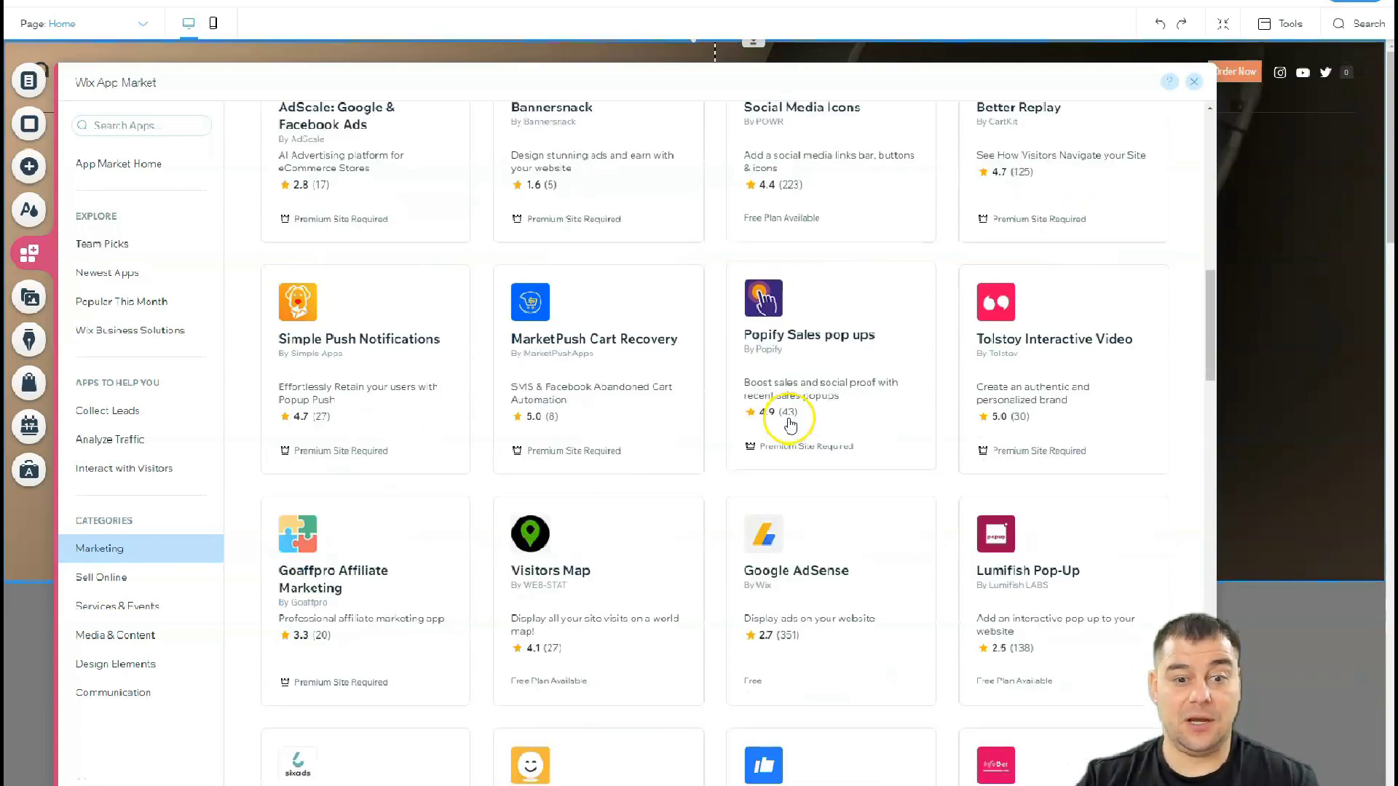
pyautogui.scroll(-15, 788, 417)
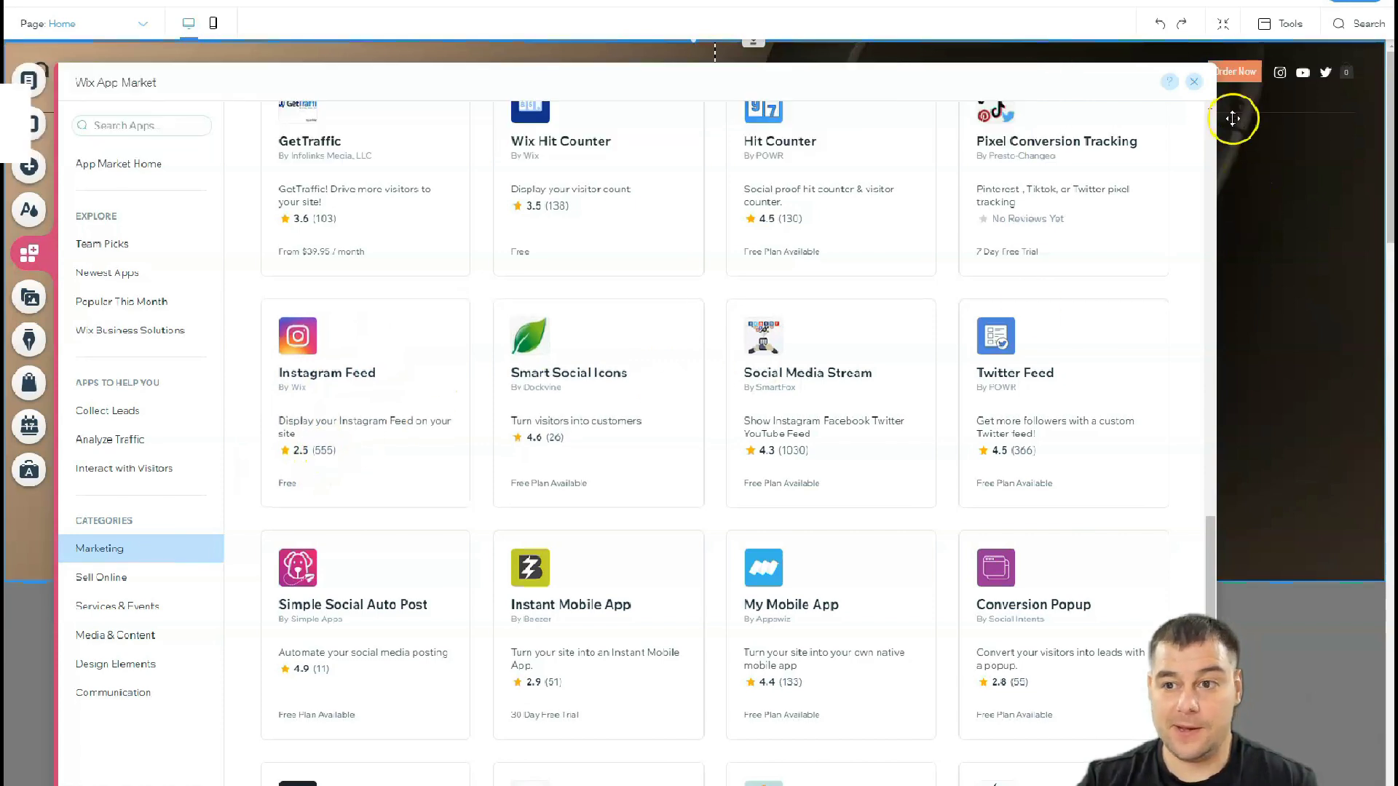
pyautogui.click(1190, 87)
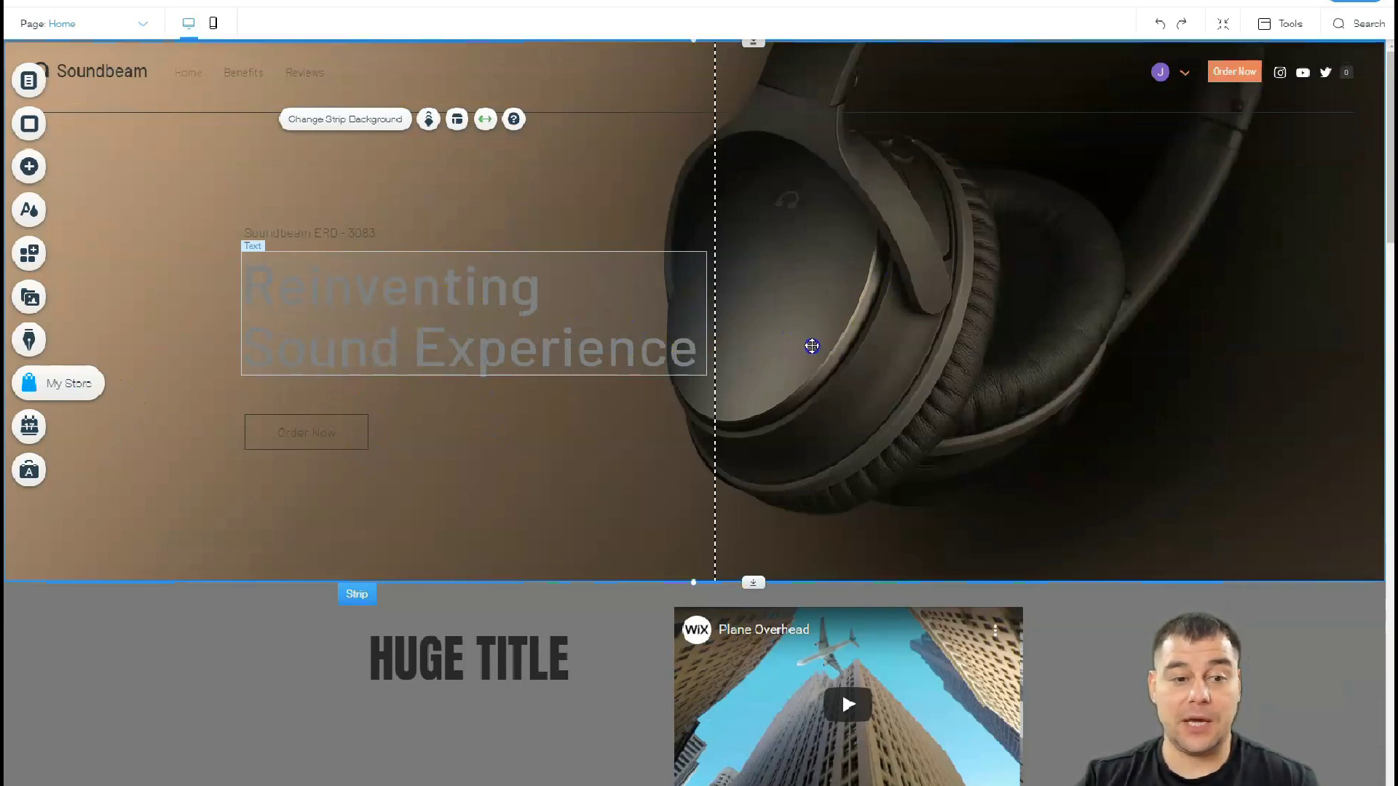
# Set the 'Reinventing Sound Experience' hero heading's text colour to white
pyautogui.click(475, 337)
pyautogui.click(623, 365)
pyautogui.click(624, 365)
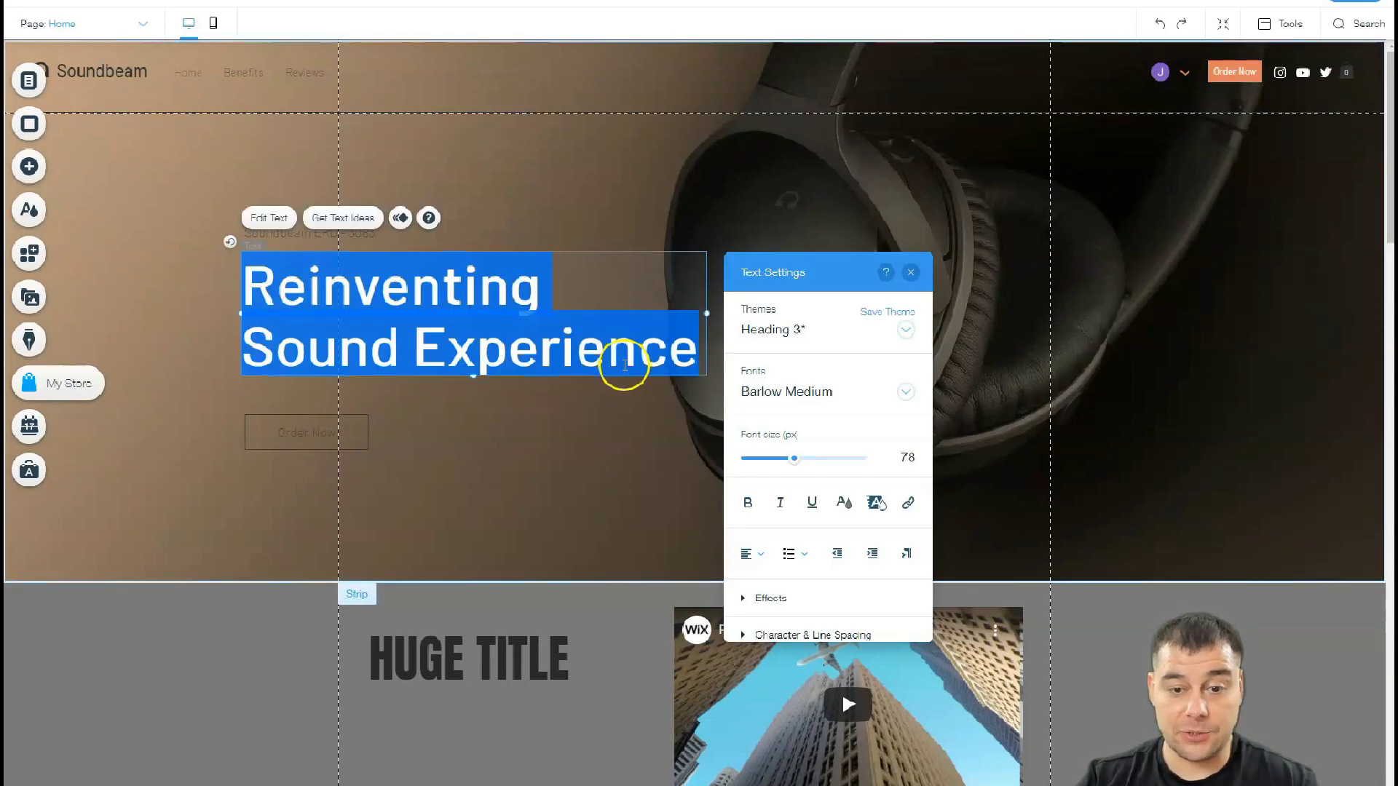
pyautogui.click(853, 512)
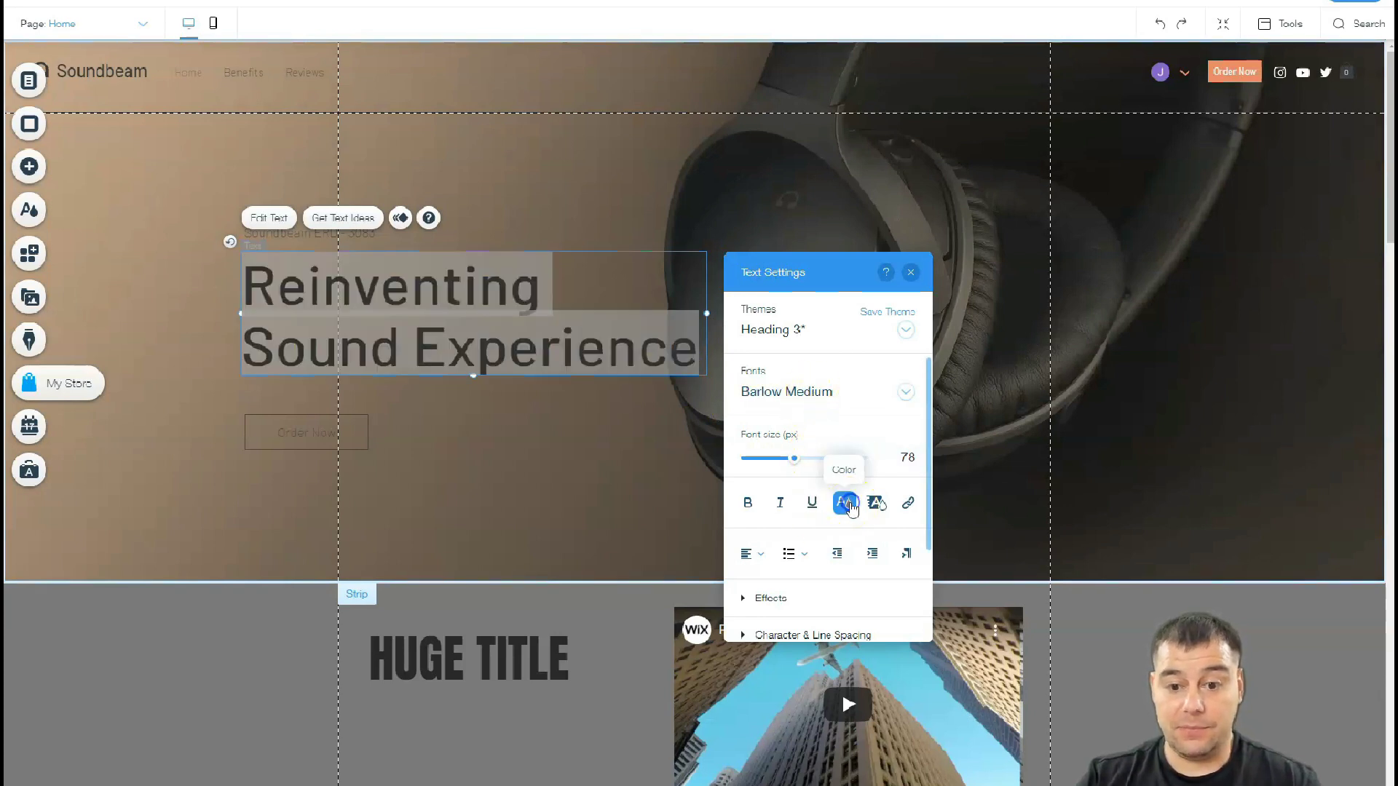
pyautogui.click(625, 446)
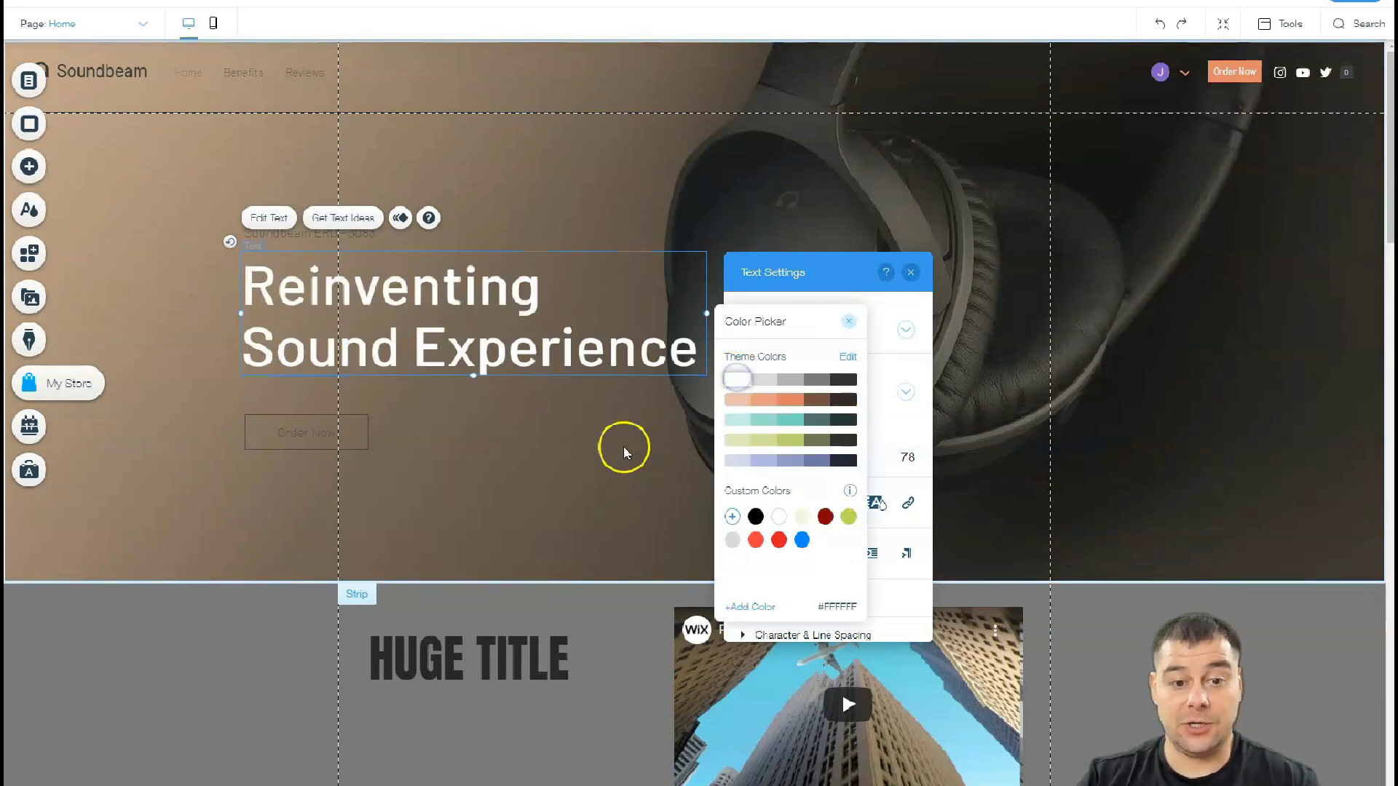
pyautogui.click(646, 502)
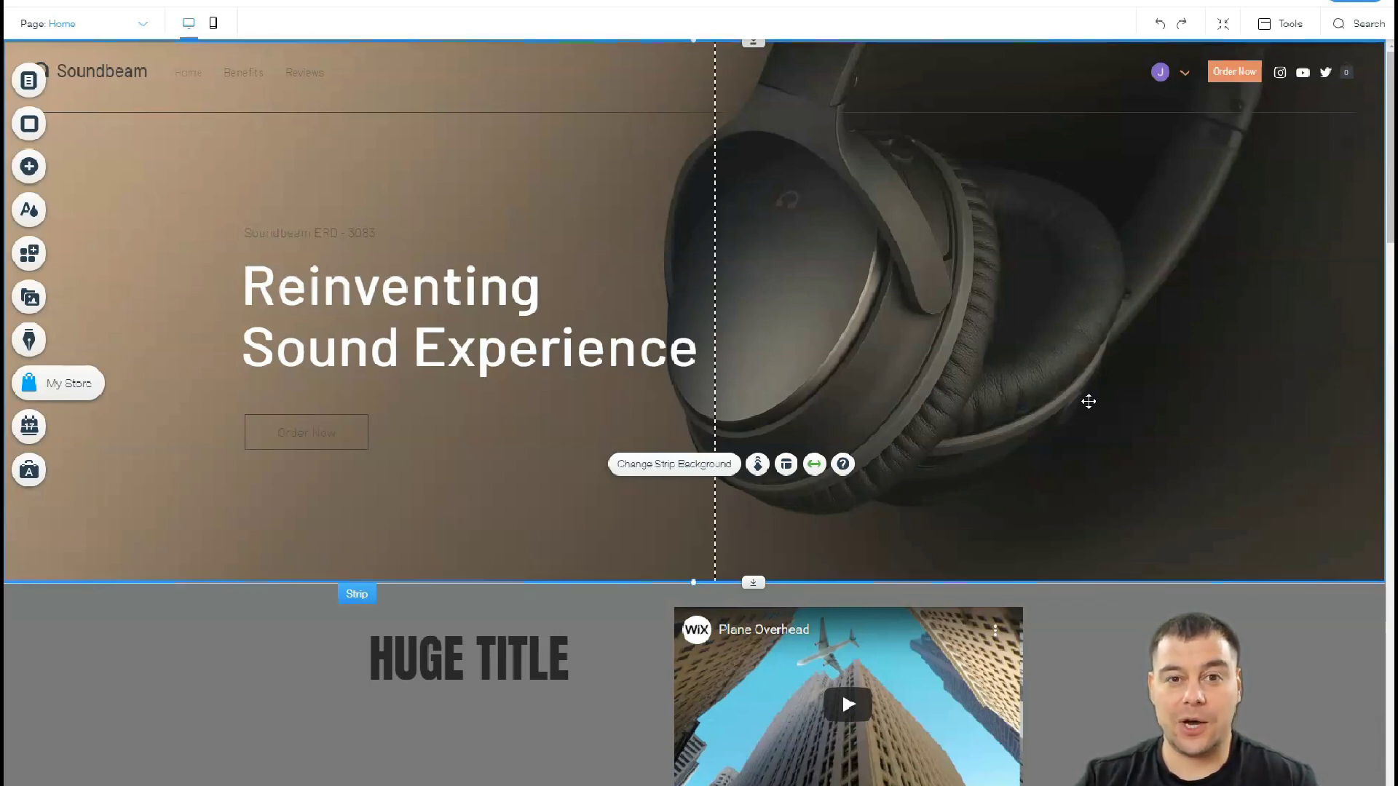
pyautogui.click(1070, 394)
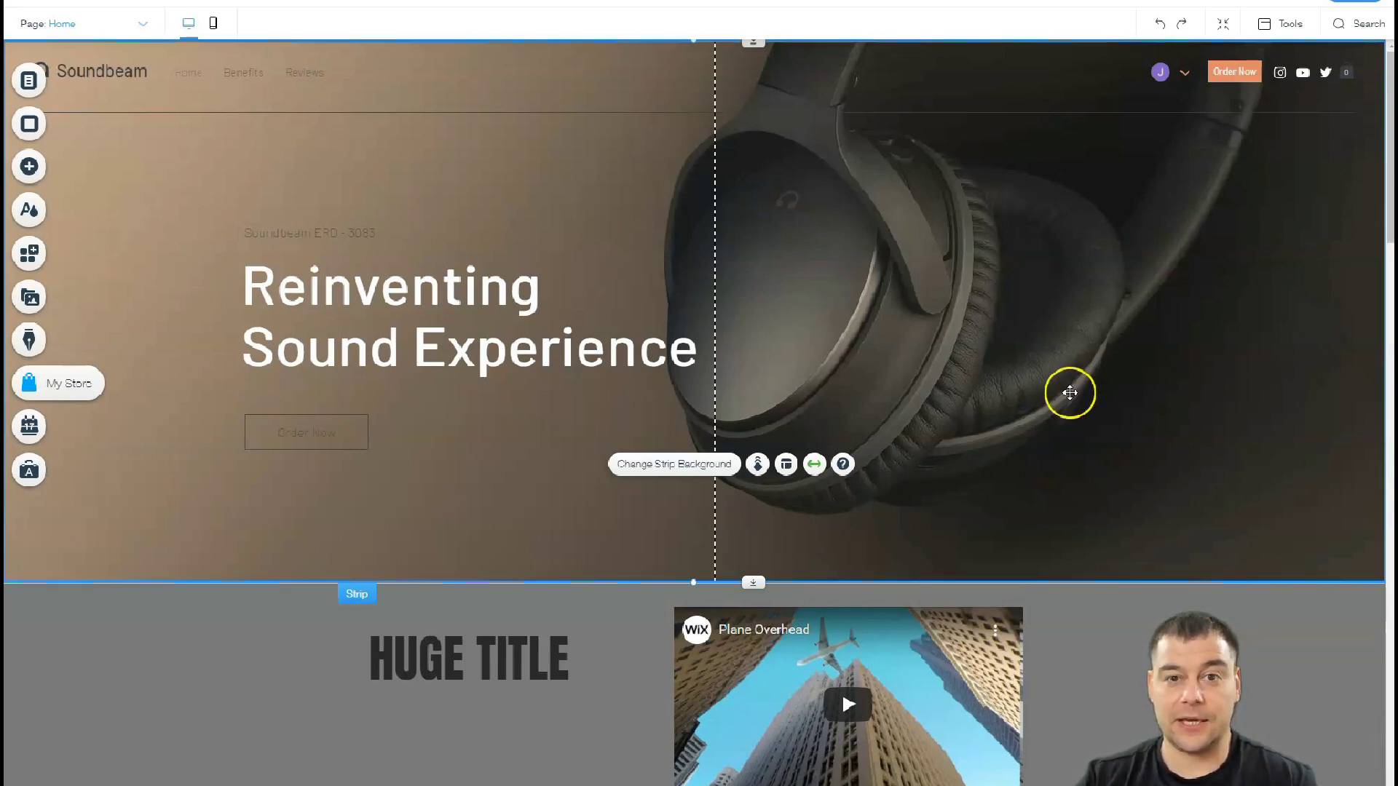